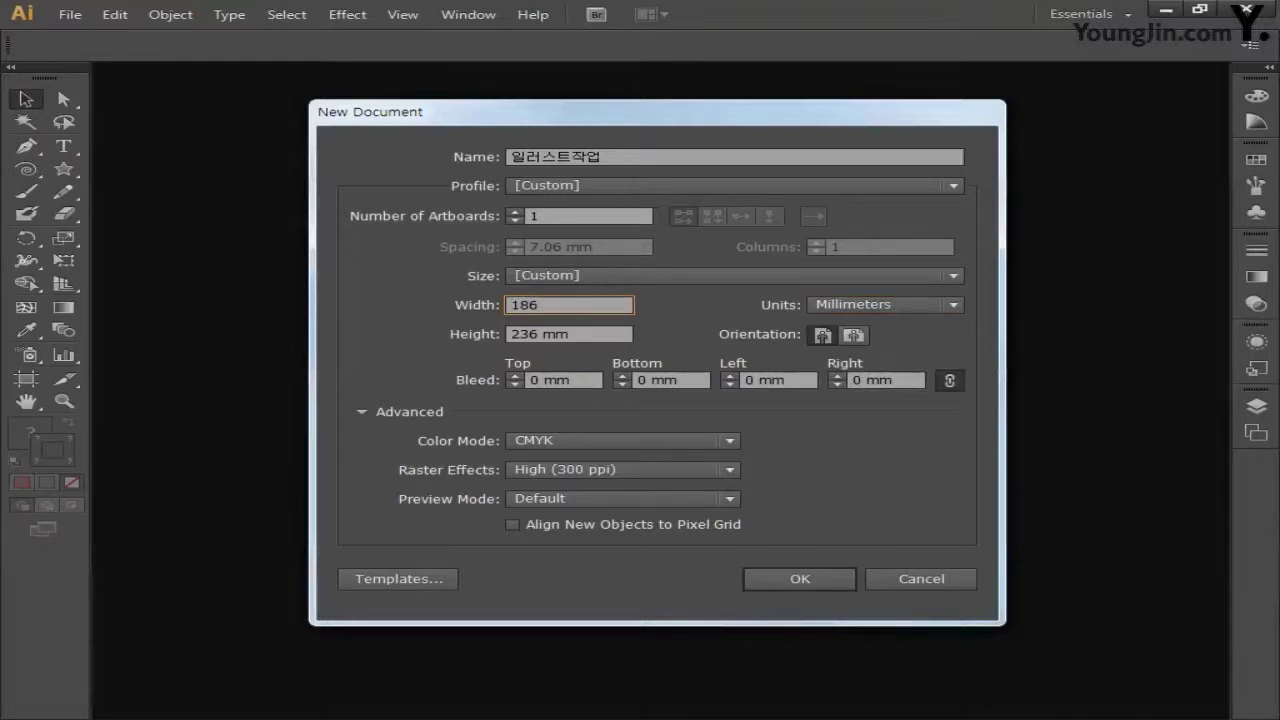
Step: Set the new document's height to 242 mm, choose the CMYK color mode and create the document
{"action": "key", "text": "Tab"}
{"action": "type", "text": "2"}
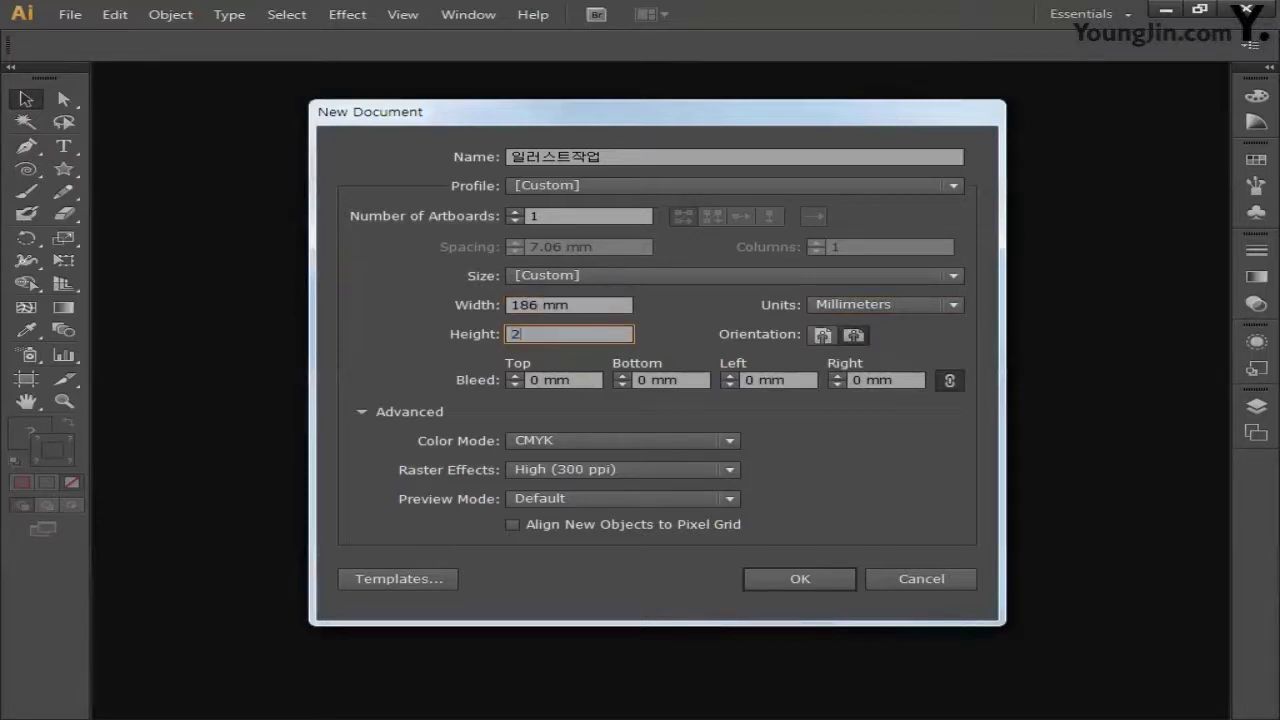
{"action": "type", "text": "42"}
{"action": "left_click", "coordinate": [620, 441]}
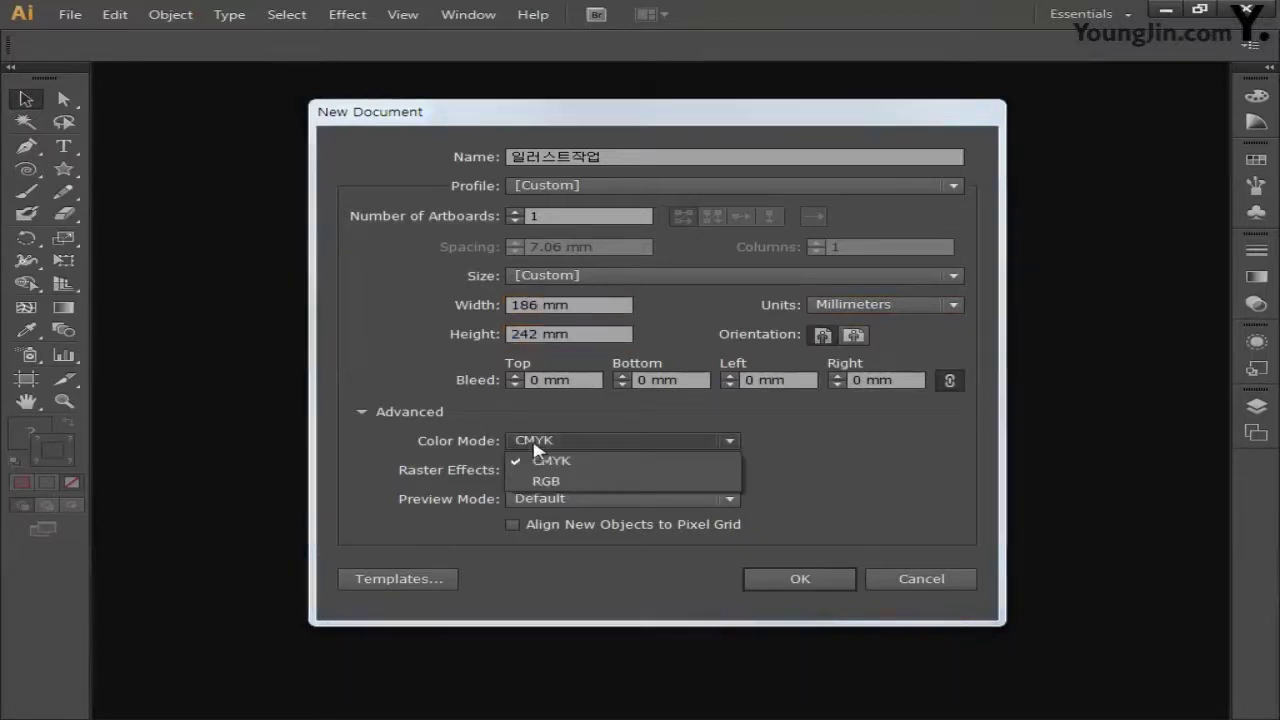
{"action": "left_click", "coordinate": [558, 462]}
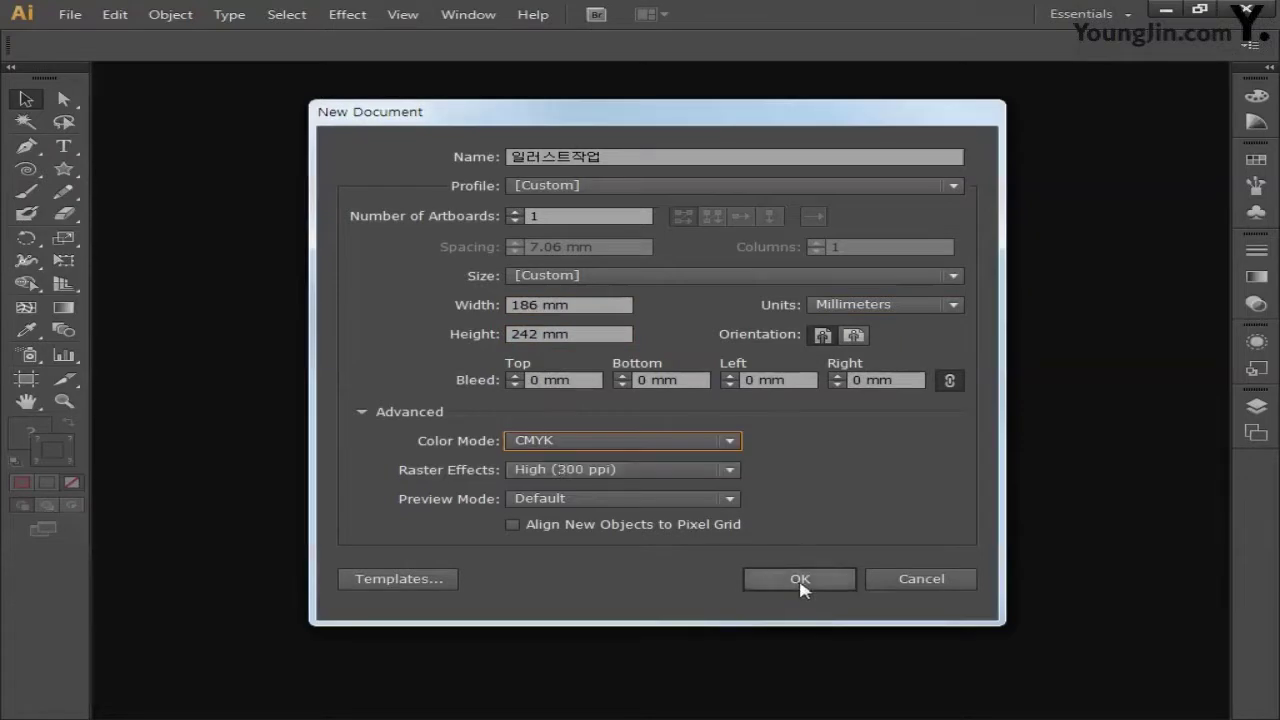
{"action": "left_click", "coordinate": [800, 582]}
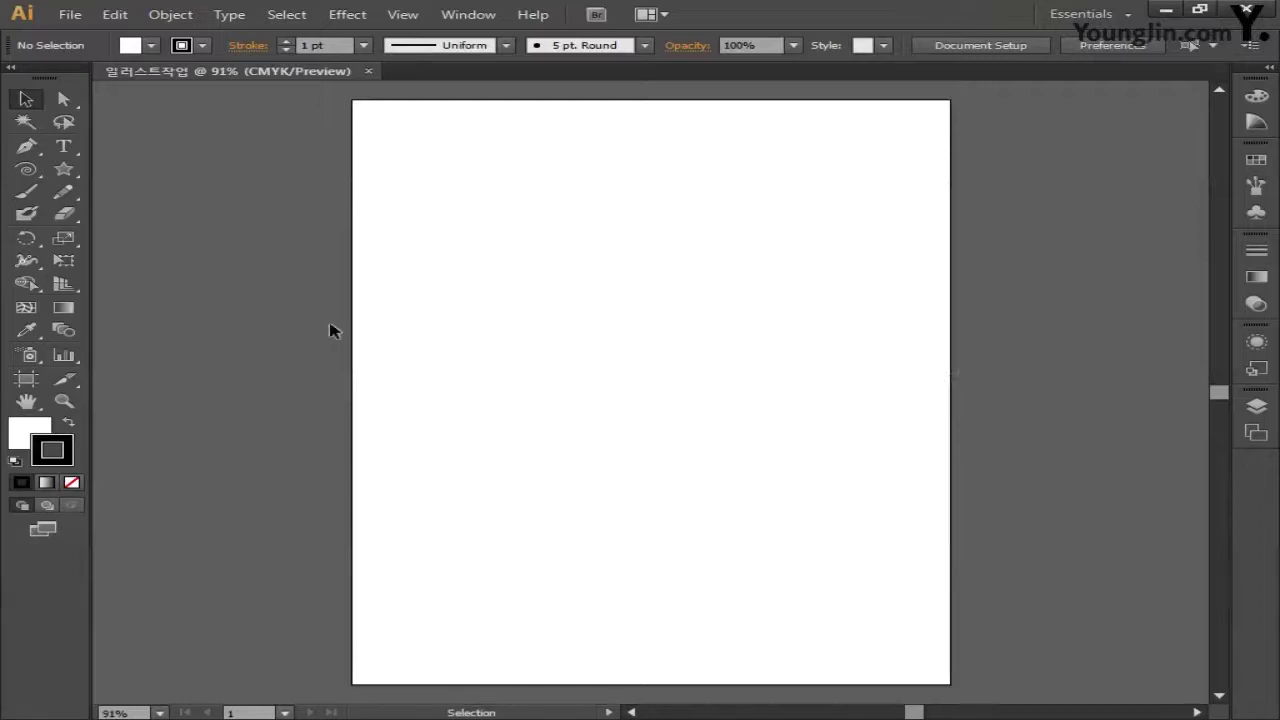
Step: Create a 180 × 236 mm rectangular grid with 3 horizontal and 3 vertical dividers
{"action": "left_click", "coordinate": [38, 174]}
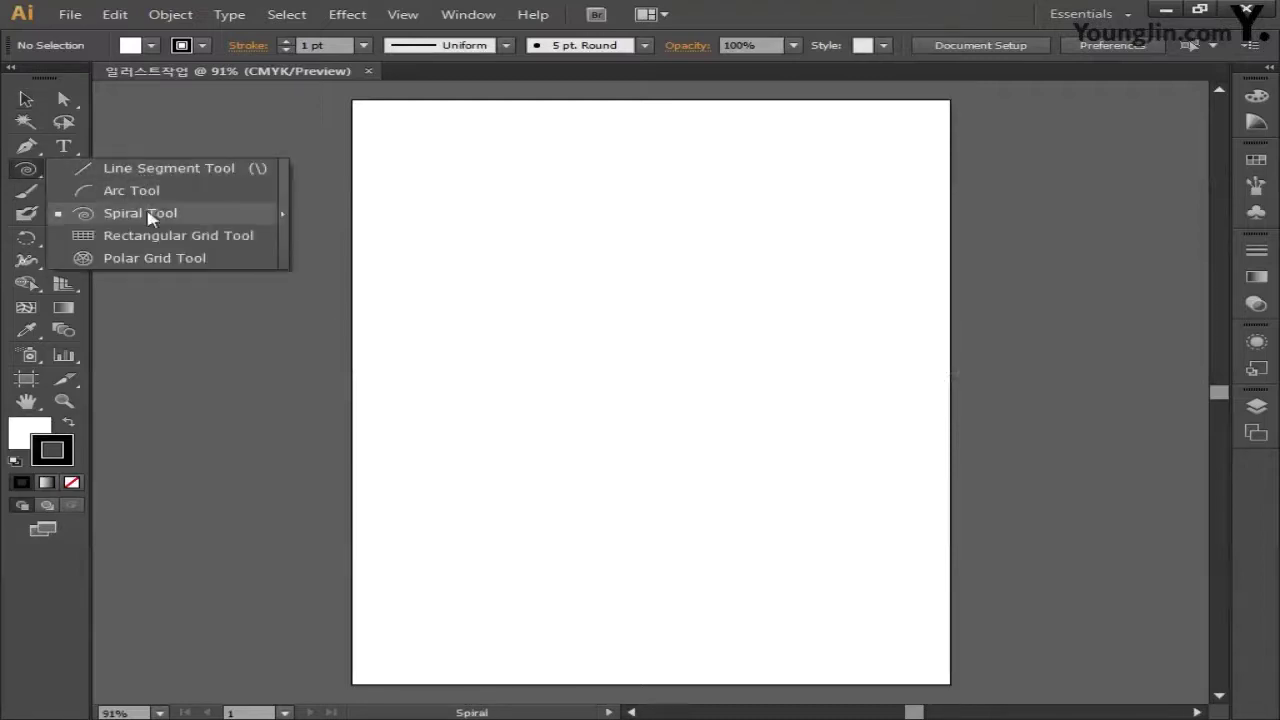
{"action": "left_click", "coordinate": [150, 235]}
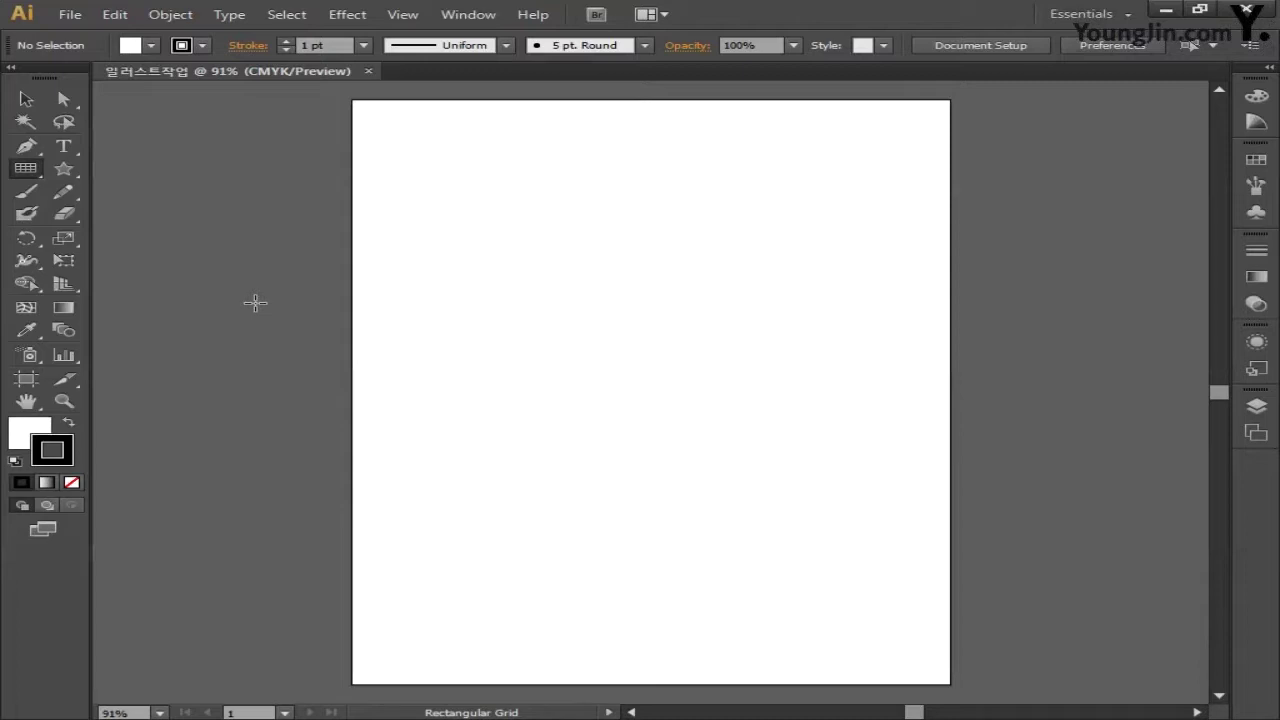
{"action": "left_click", "coordinate": [438, 240]}
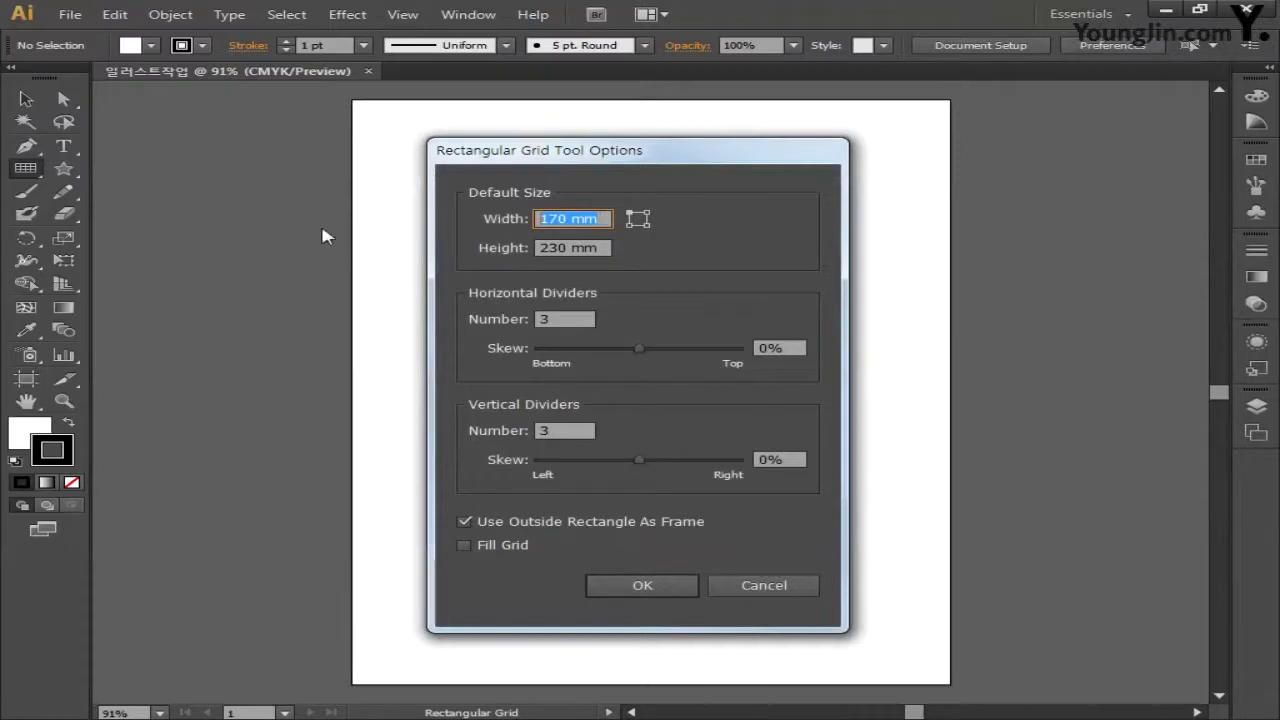
{"action": "type", "text": "180"}
{"action": "key", "text": "Tab"}
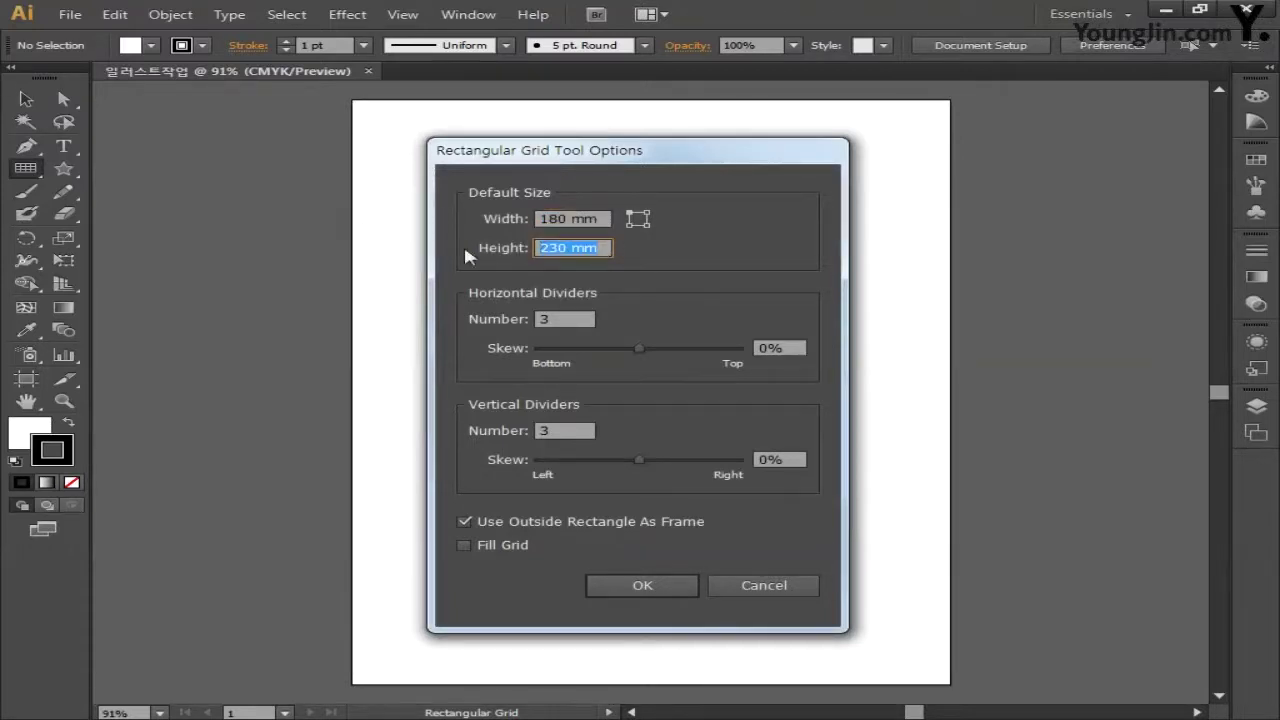
{"action": "type", "text": "236"}
{"action": "left_click", "coordinate": [562, 319]}
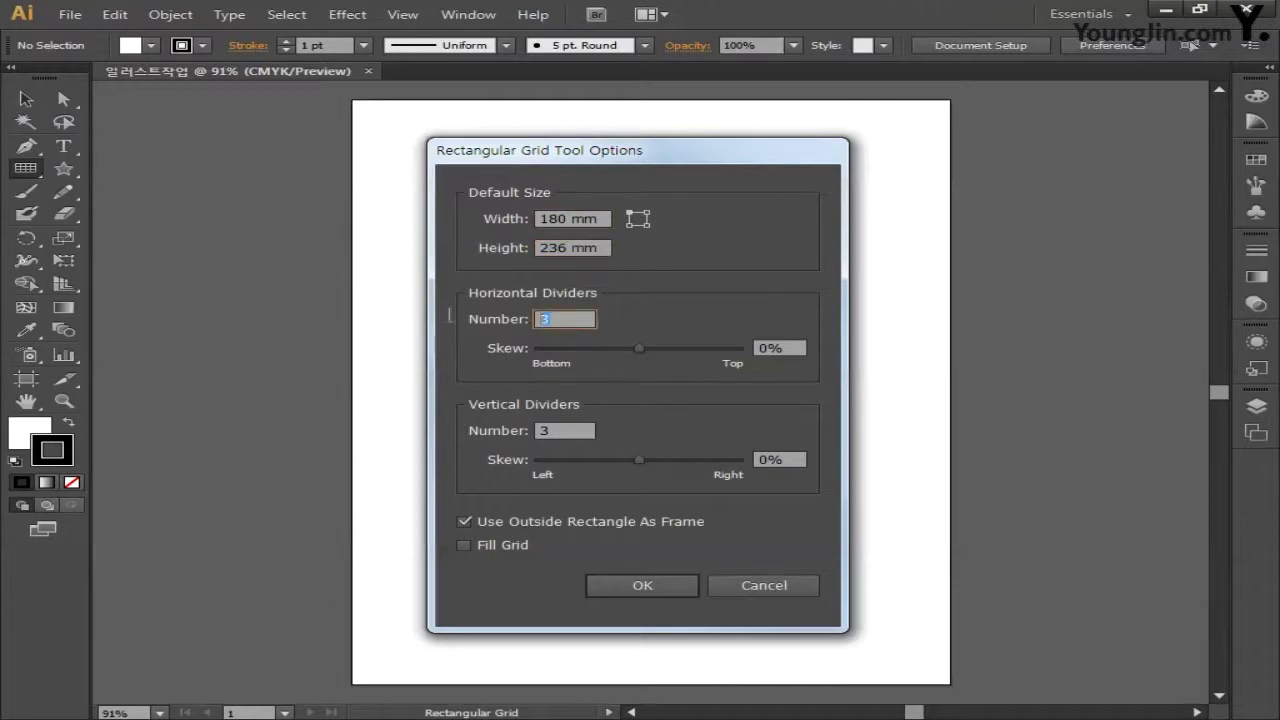
{"action": "left_click", "coordinate": [572, 430]}
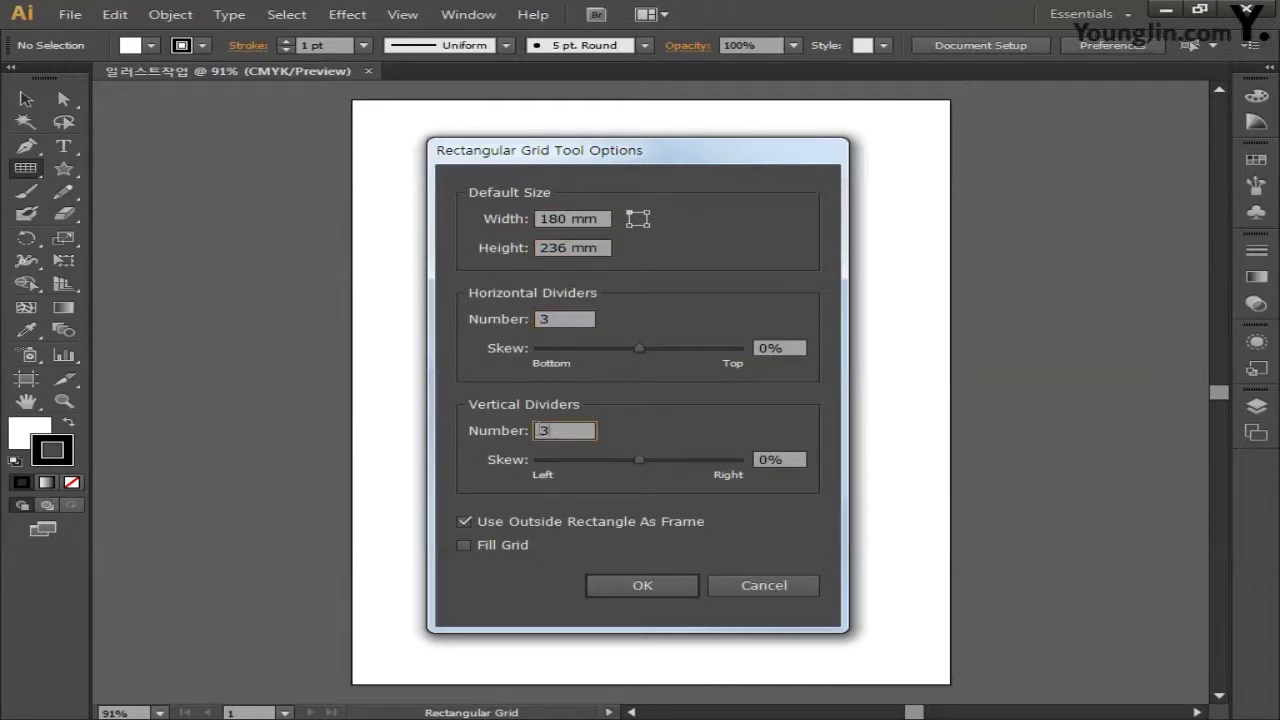
{"action": "type", "text": "3"}
{"action": "left_click", "coordinate": [617, 584]}
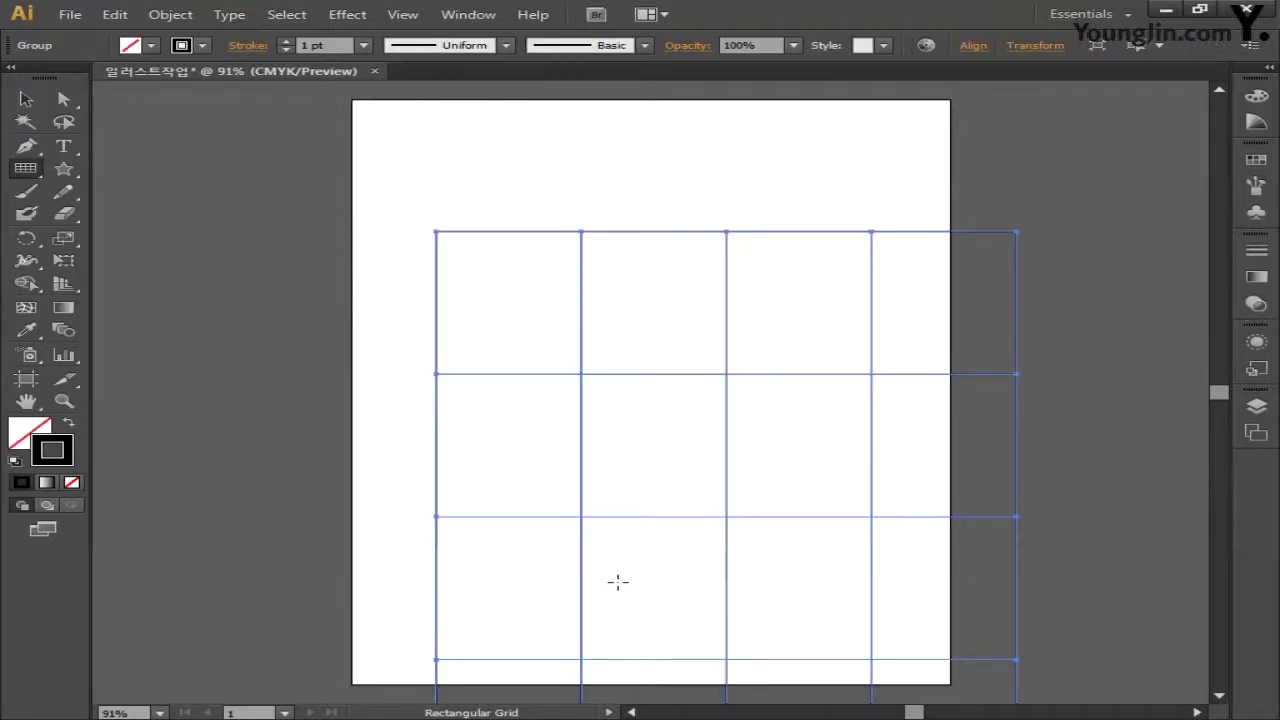
Step: Align the grid to the artboard, centered horizontally and vertically, and lock it
{"action": "left_click", "coordinate": [477, 20]}
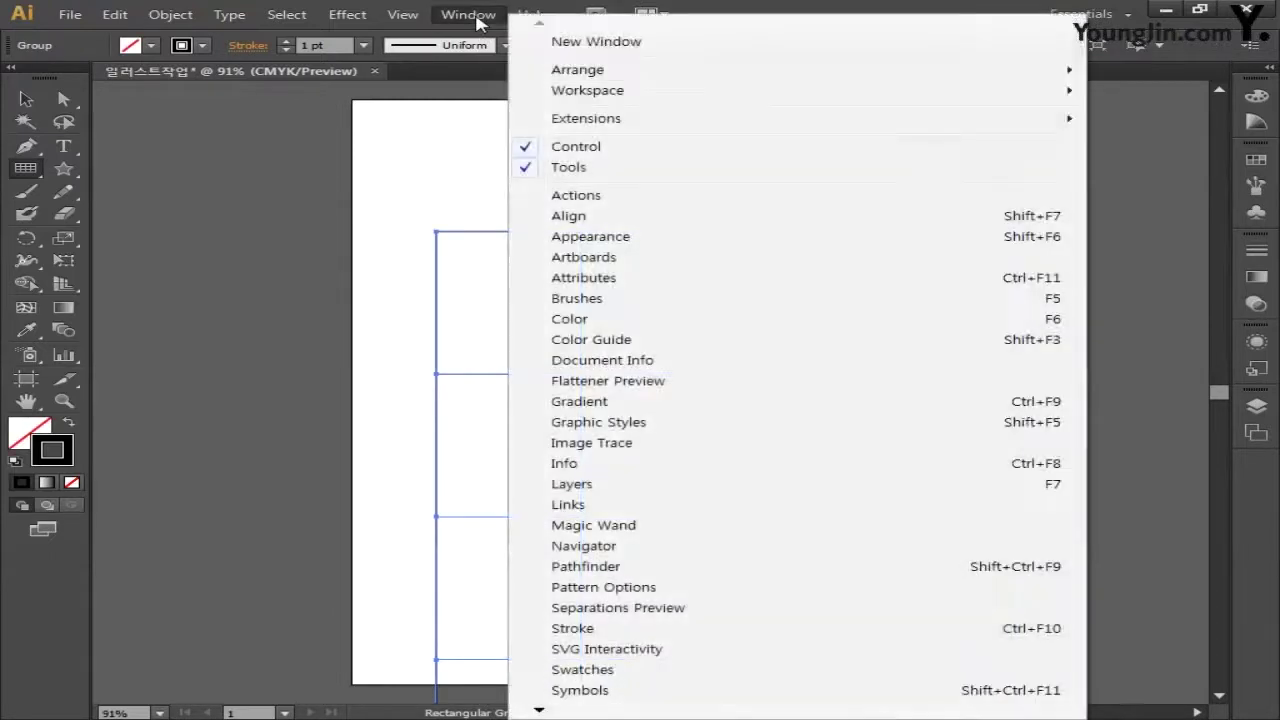
{"action": "left_click", "coordinate": [566, 216]}
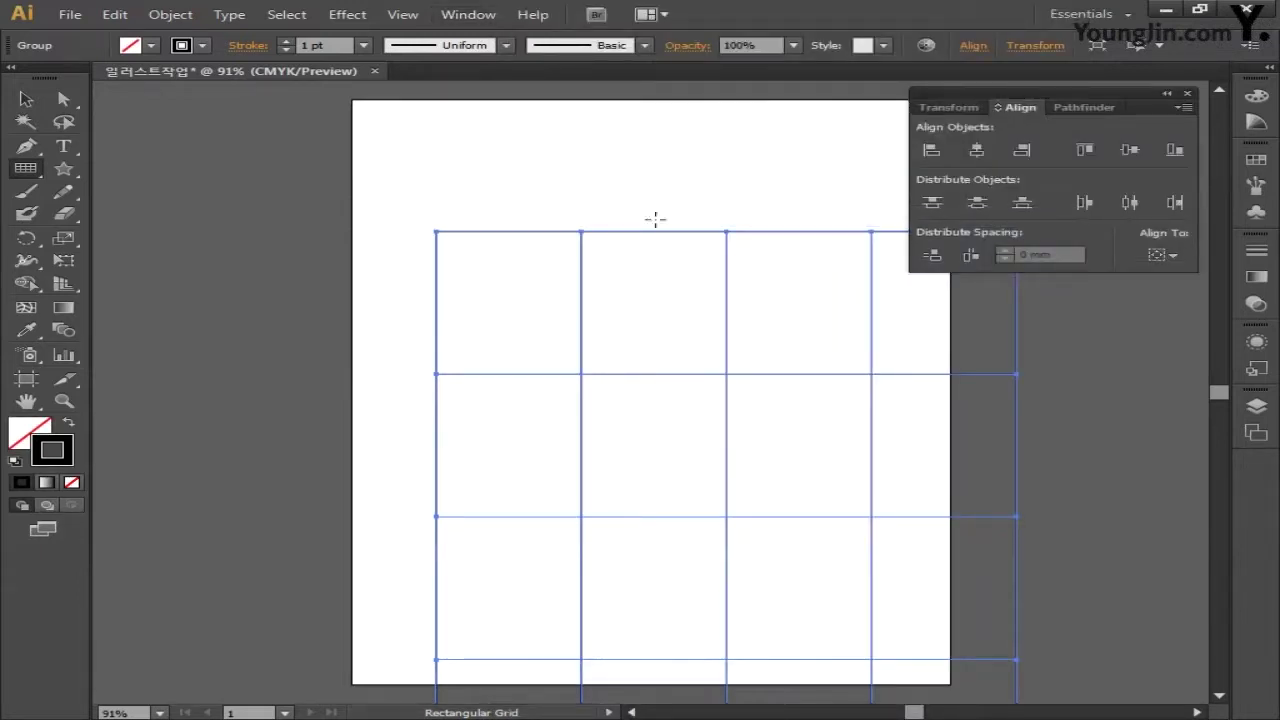
{"action": "left_click", "coordinate": [1174, 255]}
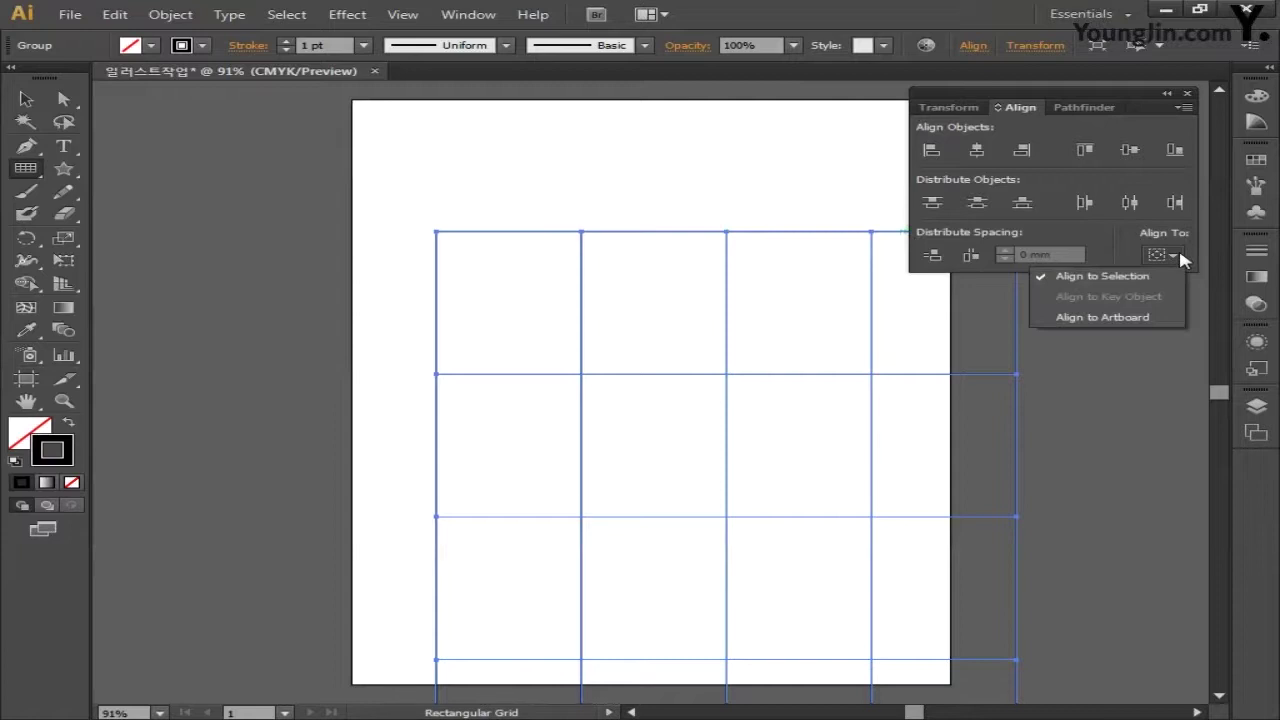
{"action": "left_click", "coordinate": [1144, 320]}
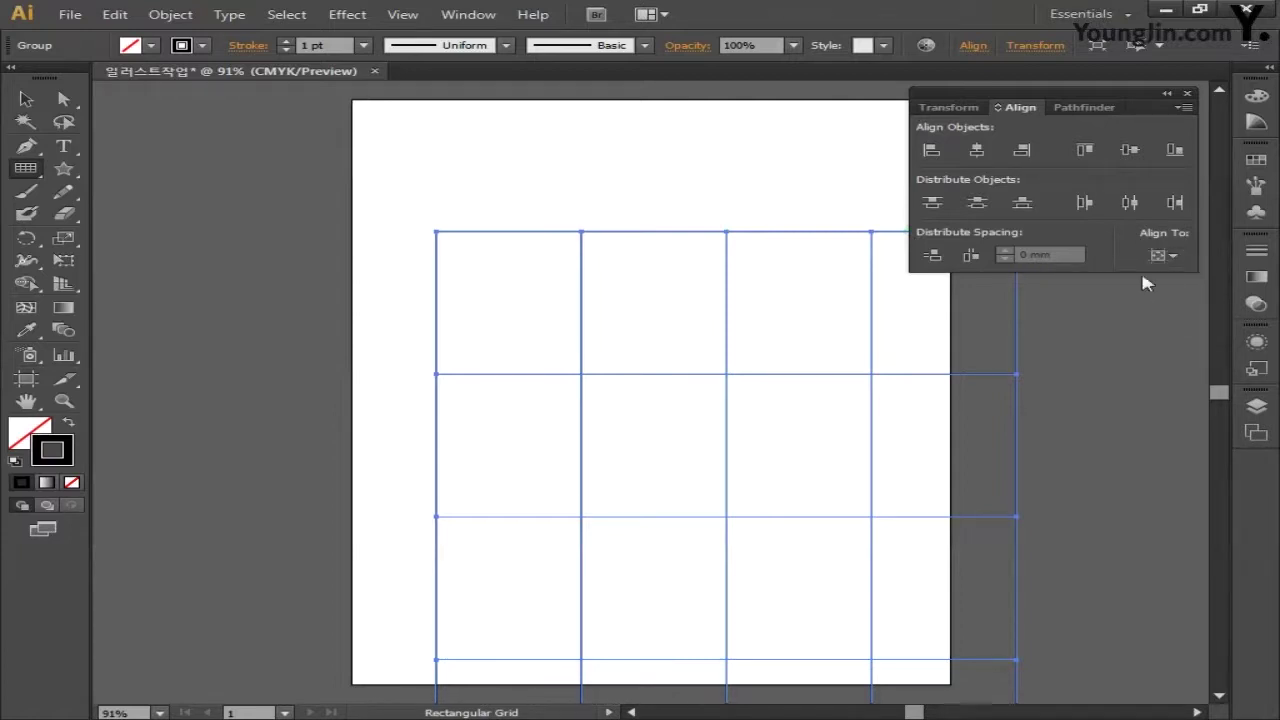
{"action": "left_click", "coordinate": [977, 150]}
{"action": "left_click", "coordinate": [1133, 150]}
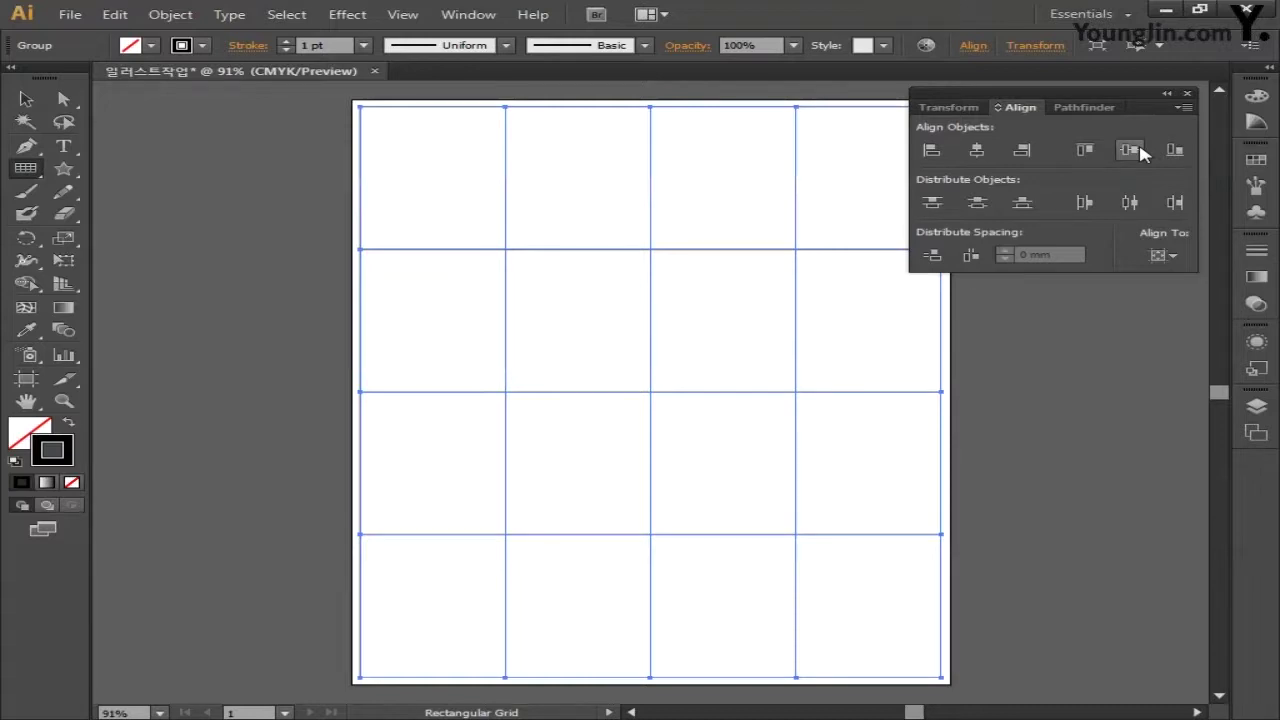
{"action": "left_click", "coordinate": [1187, 93]}
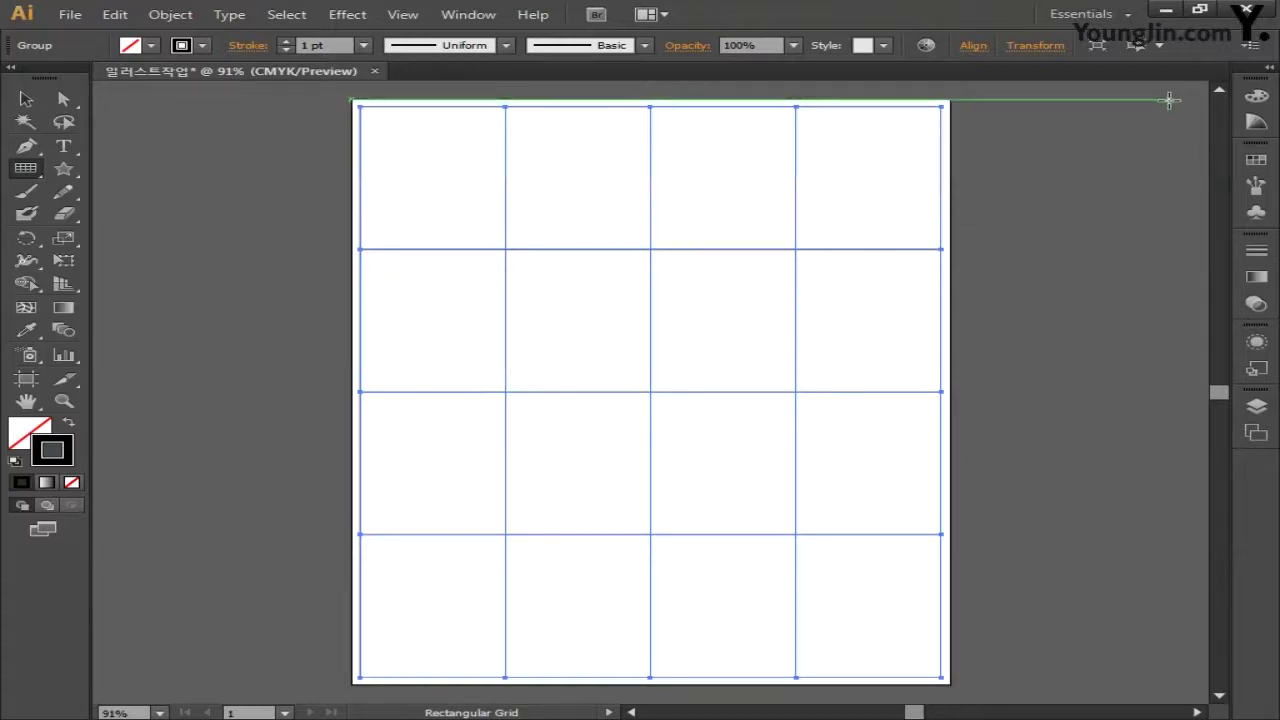
{"action": "left_click", "coordinate": [1162, 107], "text": "ctrl"}
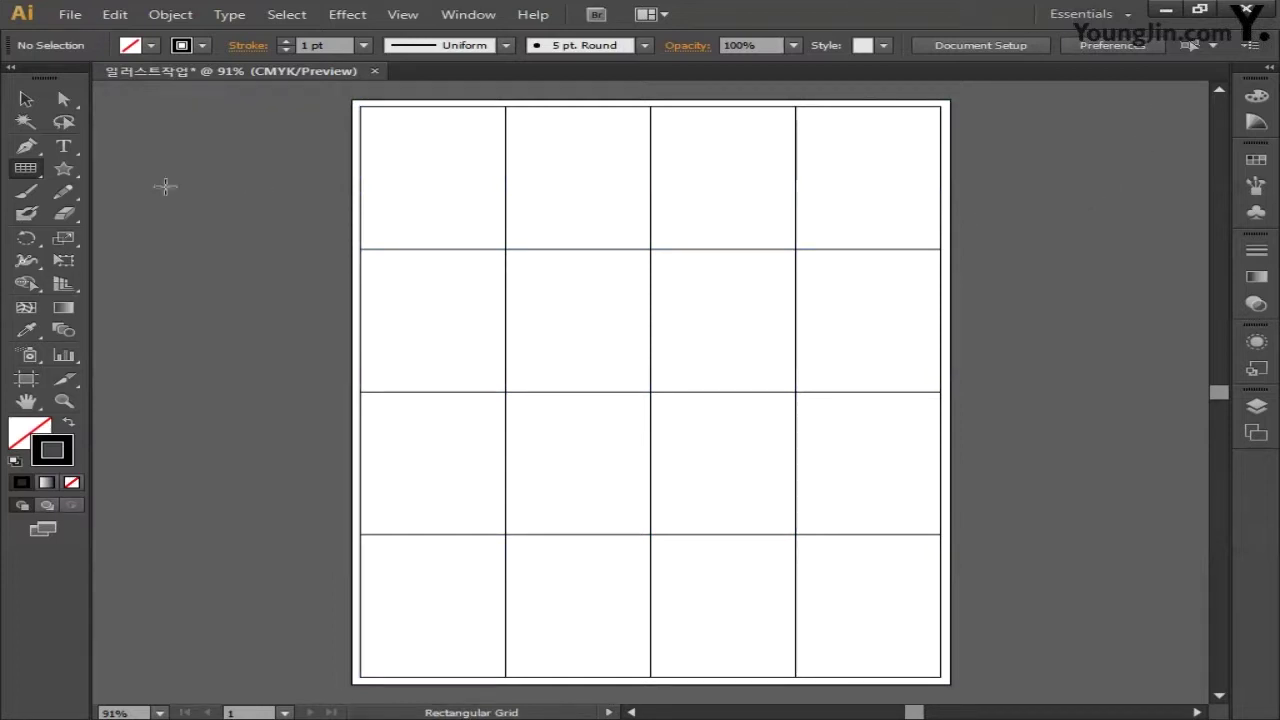
Step: Draw seven parallel line segments through the grid intersections, running diagonally down to the right across every cell
{"action": "left_click_drag", "start_coordinate": [35, 172], "coordinate": [134, 172]}
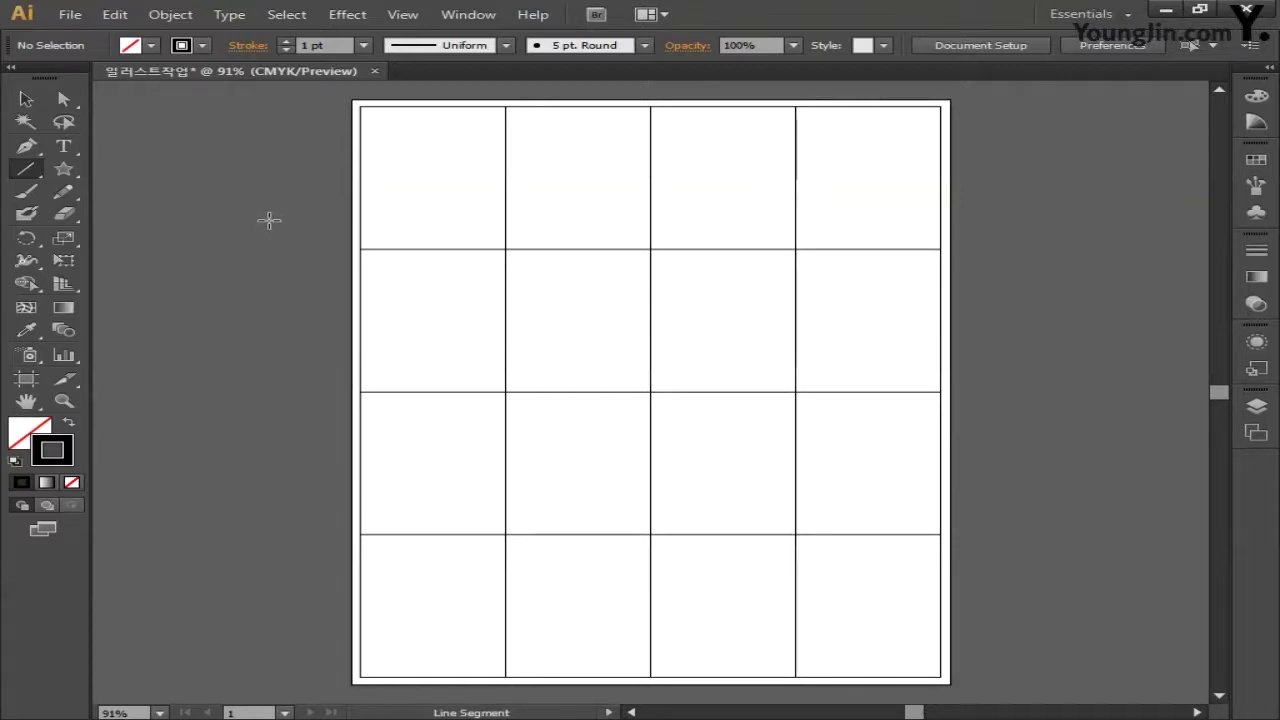
{"action": "left_click_drag", "start_coordinate": [362, 536], "coordinate": [508, 677]}
{"action": "mouse_move", "coordinate": [362, 392]}
{"action": "left_mouse_down"}
{"action": "mouse_move", "coordinate": [506, 509]}
{"action": "mouse_move", "coordinate": [650, 677]}
{"action": "left_mouse_up"}
{"action": "left_click_drag", "start_coordinate": [362, 249], "coordinate": [797, 677]}
{"action": "mouse_move", "coordinate": [362, 106]}
{"action": "left_mouse_down"}
{"action": "mouse_move", "coordinate": [610, 296]}
{"action": "mouse_move", "coordinate": [940, 676]}
{"action": "left_mouse_up"}
{"action": "left_click_drag", "start_coordinate": [506, 106], "coordinate": [940, 536]}
{"action": "left_click_drag", "start_coordinate": [651, 106], "coordinate": [940, 391]}
{"action": "left_click_drag", "start_coordinate": [797, 106], "coordinate": [940, 249]}
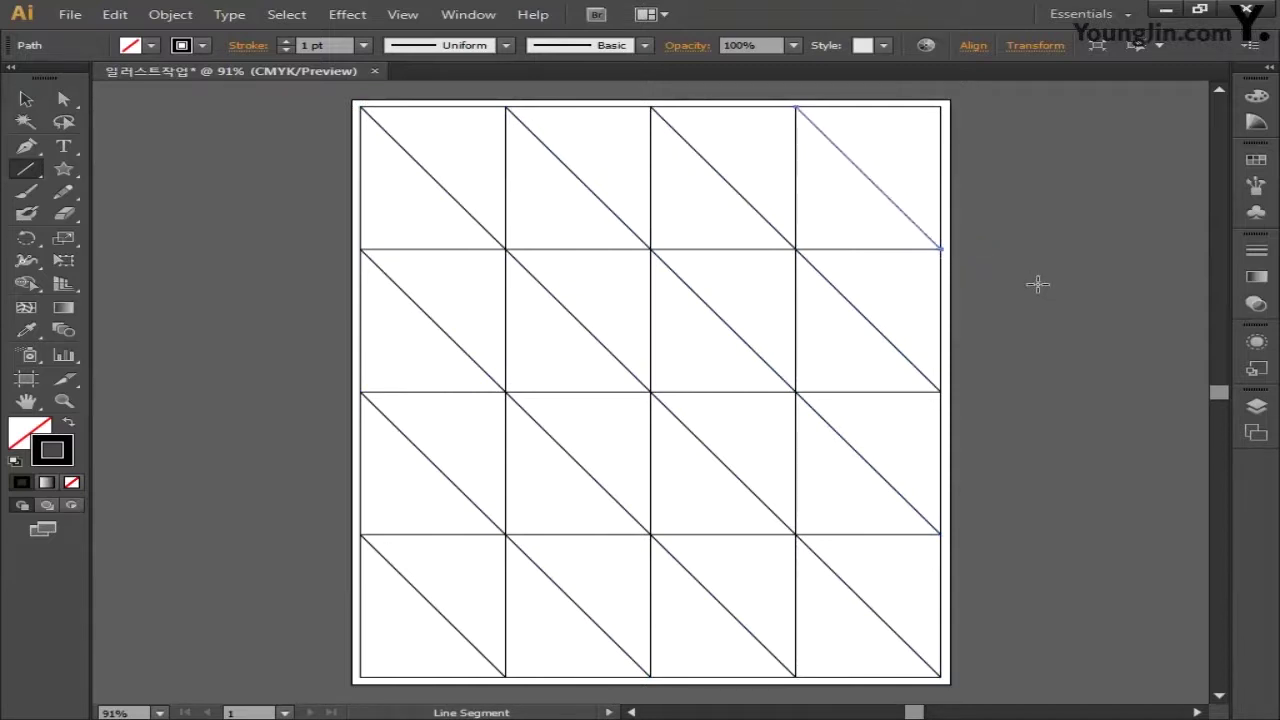
Step: Reflect a copy of all the diagonal lines across the vertical axis
{"action": "key", "text": "ctrl+a"}
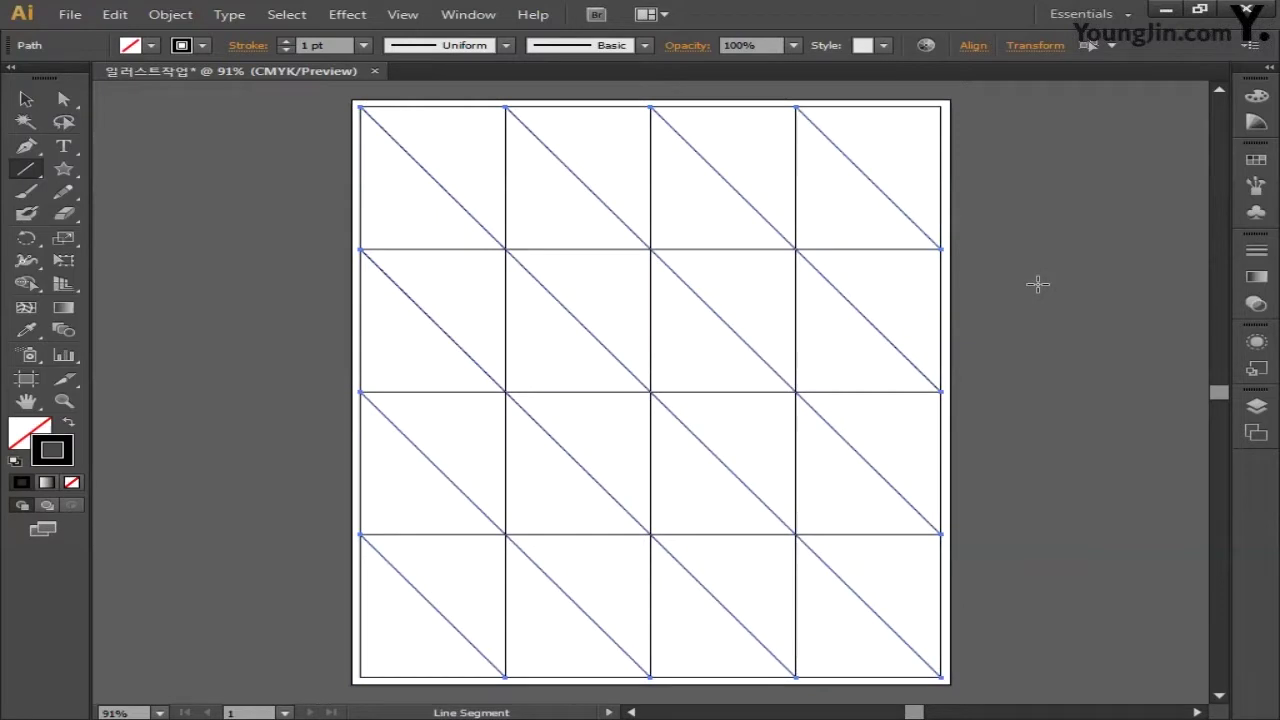
{"action": "left_click_drag", "start_coordinate": [30, 240], "coordinate": [128, 261]}
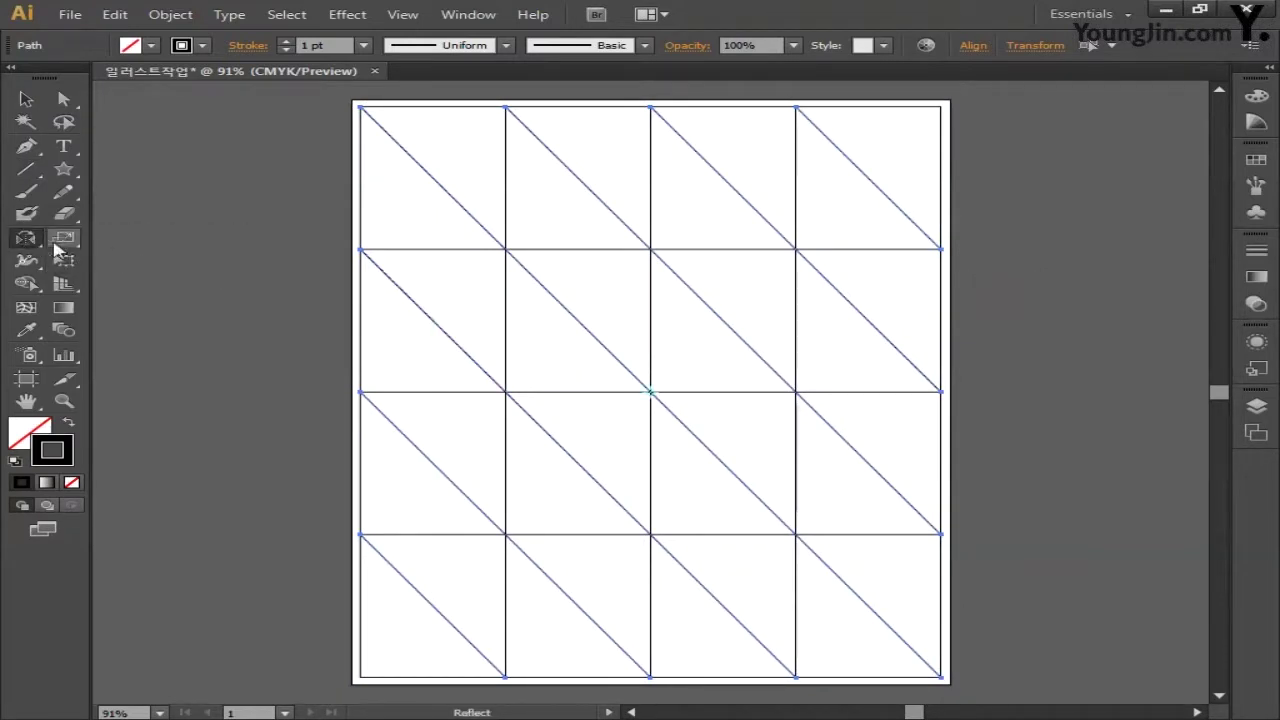
{"action": "double_click", "coordinate": [27, 242]}
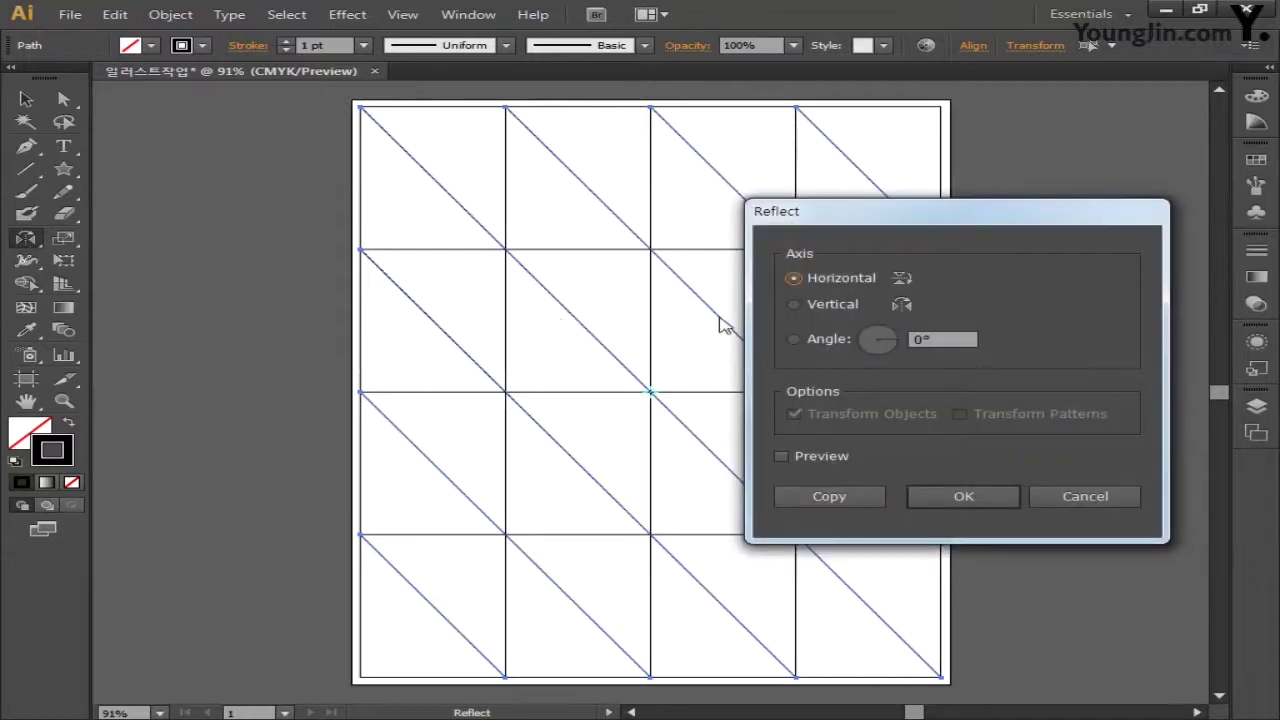
{"action": "left_click", "coordinate": [797, 303]}
{"action": "left_click", "coordinate": [830, 497]}
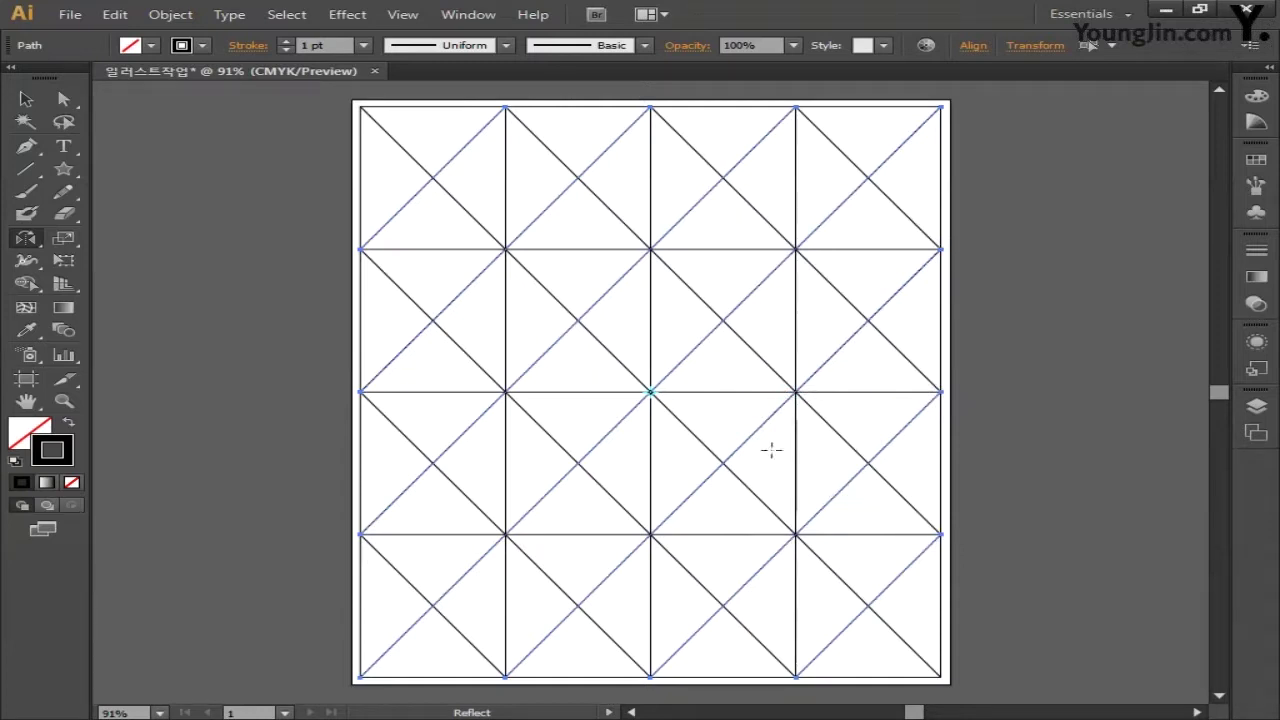
Step: Unlock the grid, set the stroke of the grid and all diagonals to red (FF0000), and deselect everything
{"action": "left_click", "coordinate": [177, 20]}
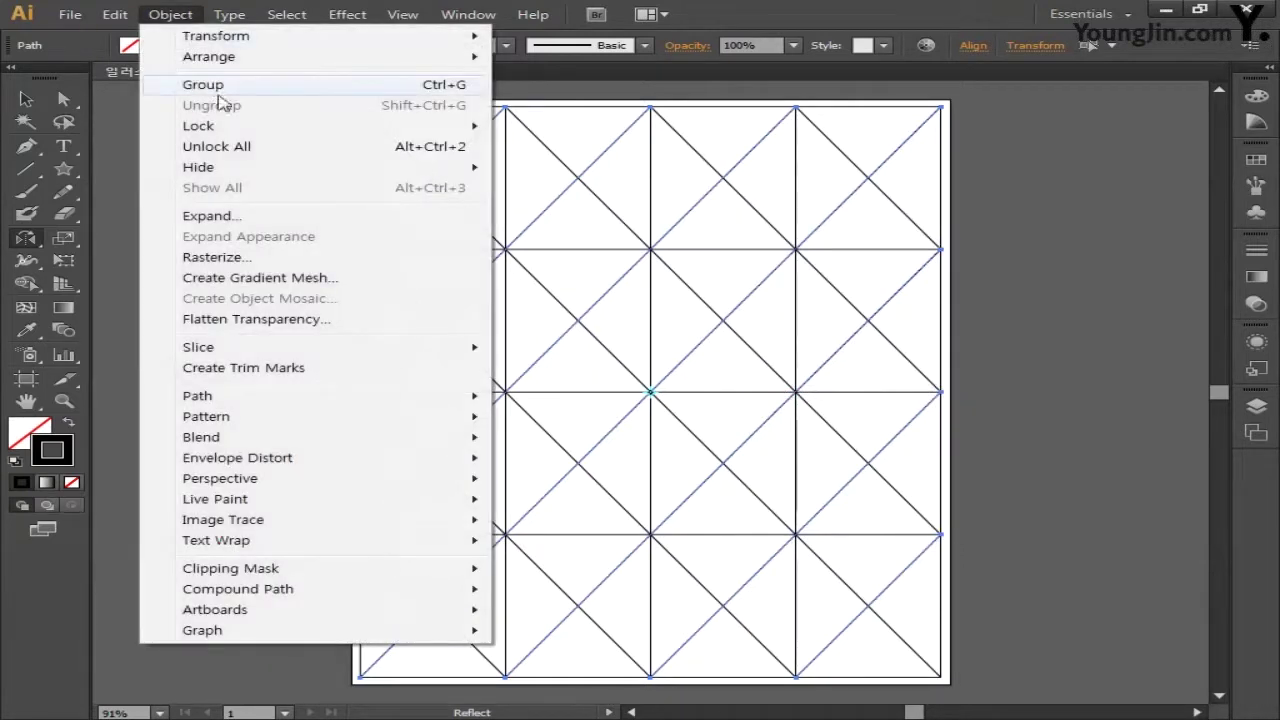
{"action": "left_click", "coordinate": [232, 147]}
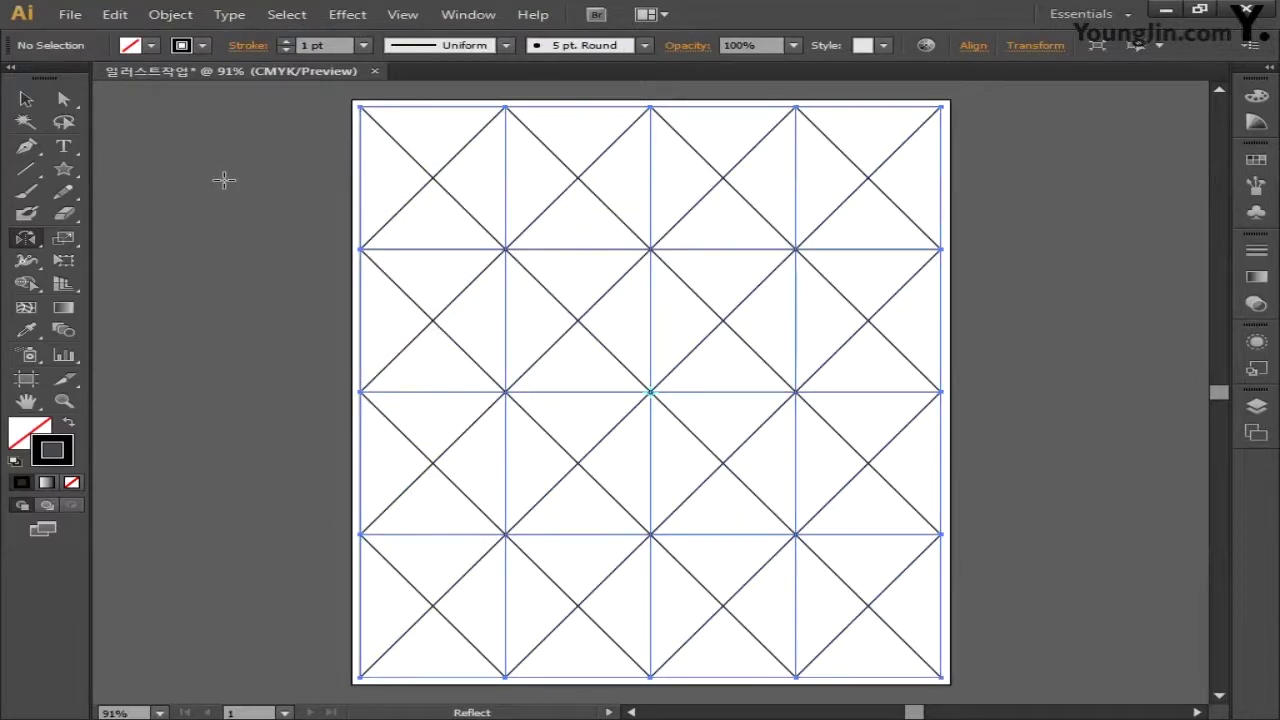
{"action": "key", "text": "ctrl+a"}
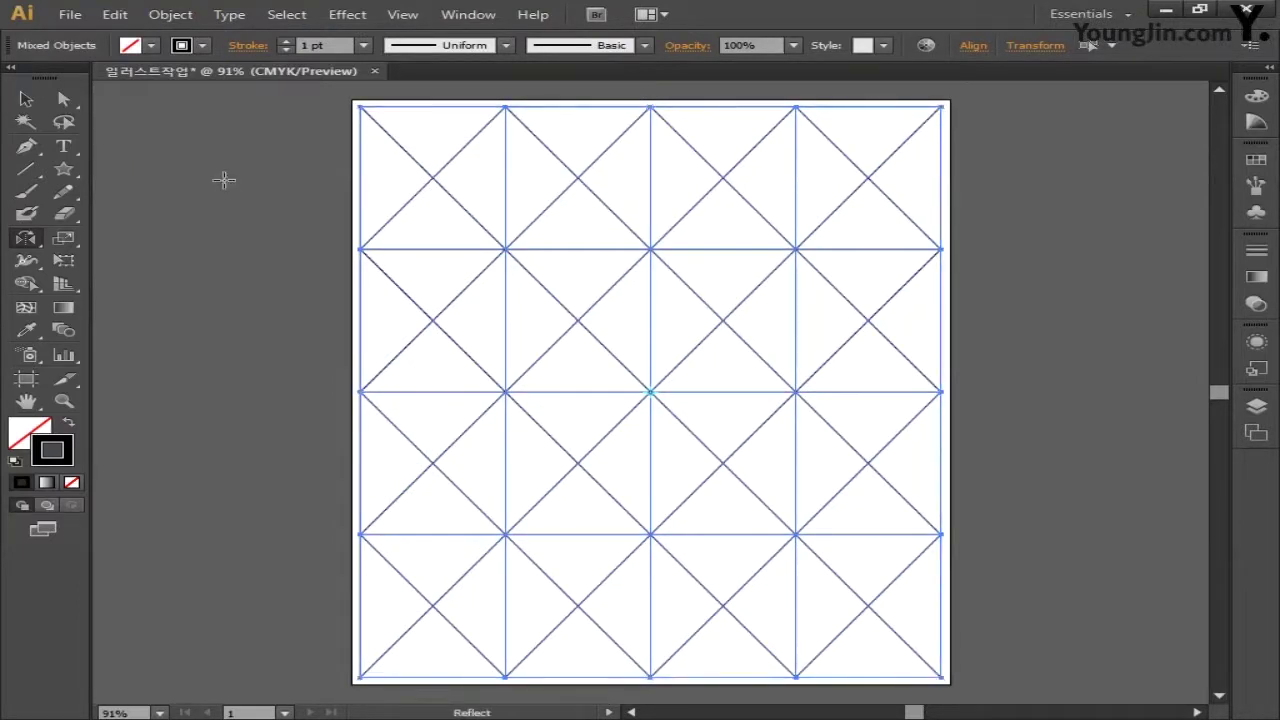
{"action": "double_click", "coordinate": [74, 450]}
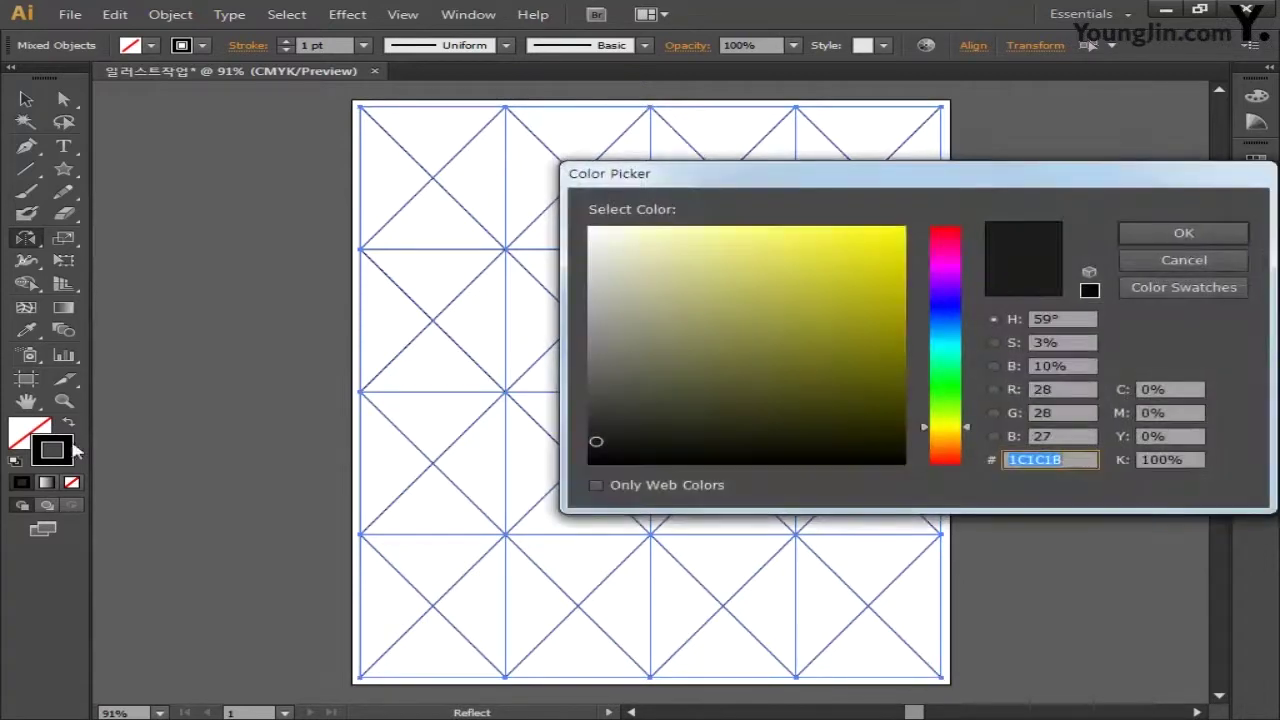
{"action": "left_click", "coordinate": [903, 229]}
{"action": "left_click", "coordinate": [948, 236]}
{"action": "left_click_drag", "start_coordinate": [948, 236], "coordinate": [952, 218]}
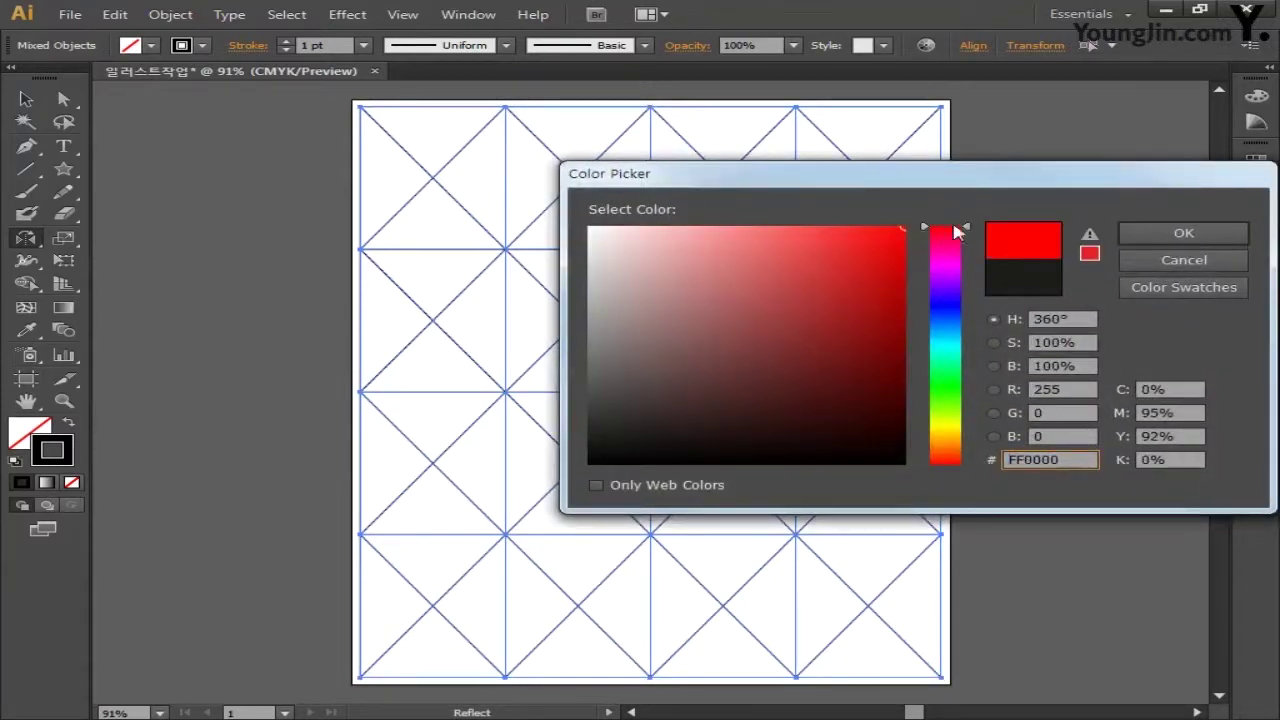
{"action": "left_click", "coordinate": [1143, 245]}
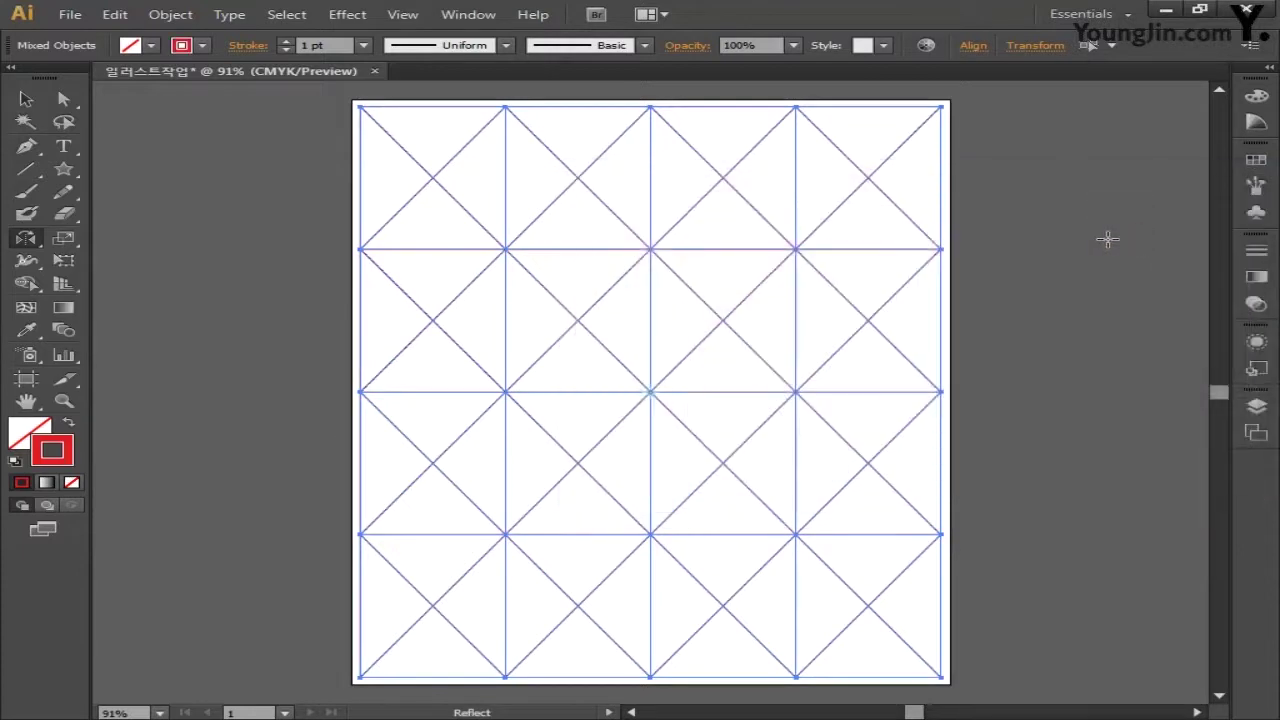
{"action": "left_click", "coordinate": [26, 98]}
{"action": "left_click", "coordinate": [249, 229]}
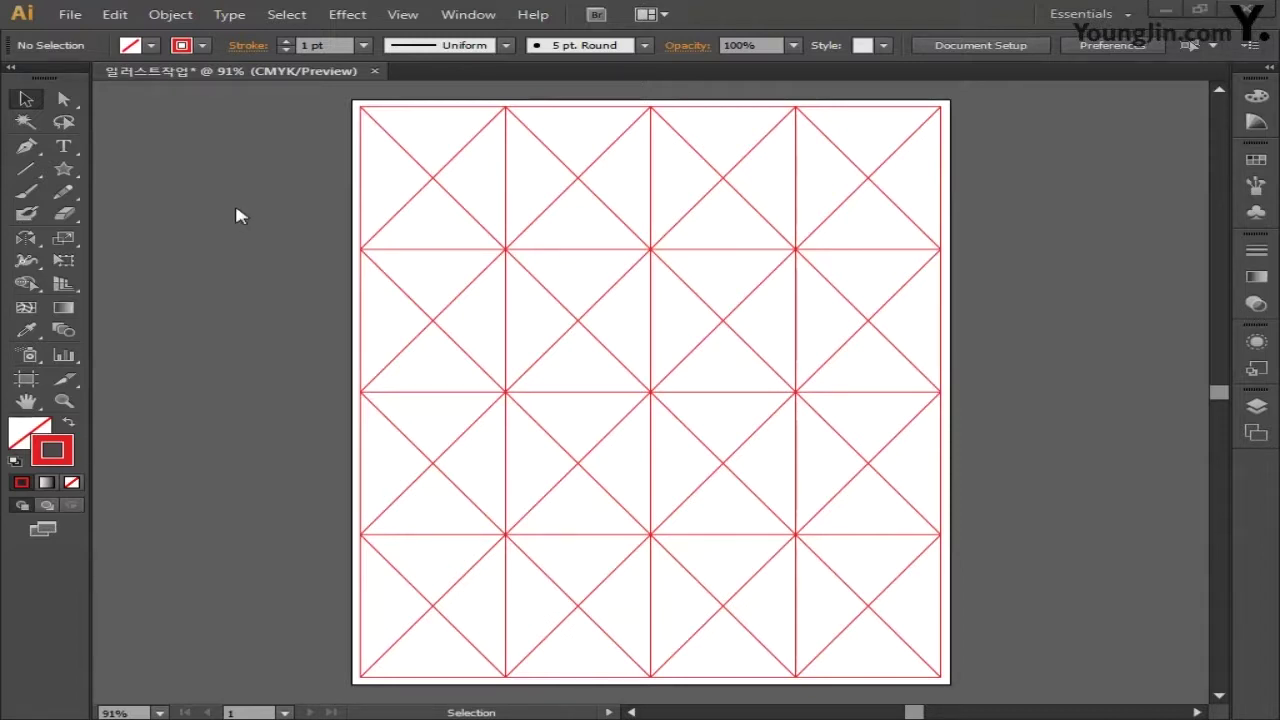
Step: Turn on Overprint Preview and draw a circle about 34 mm in diameter on the empty canvas left of the artboard
{"action": "key", "text": "space"}
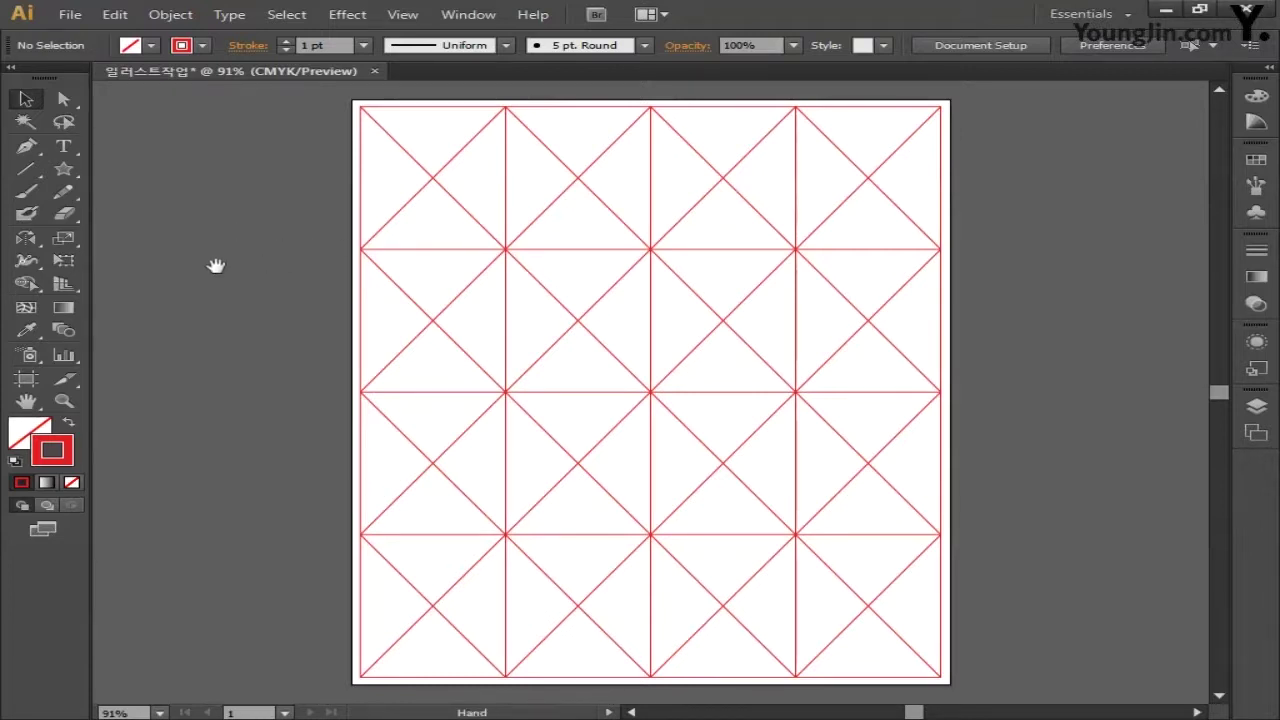
{"action": "left_click_drag", "start_coordinate": [216, 265], "coordinate": [618, 272]}
{"action": "left_click_drag", "start_coordinate": [331, 274], "coordinate": [708, 274]}
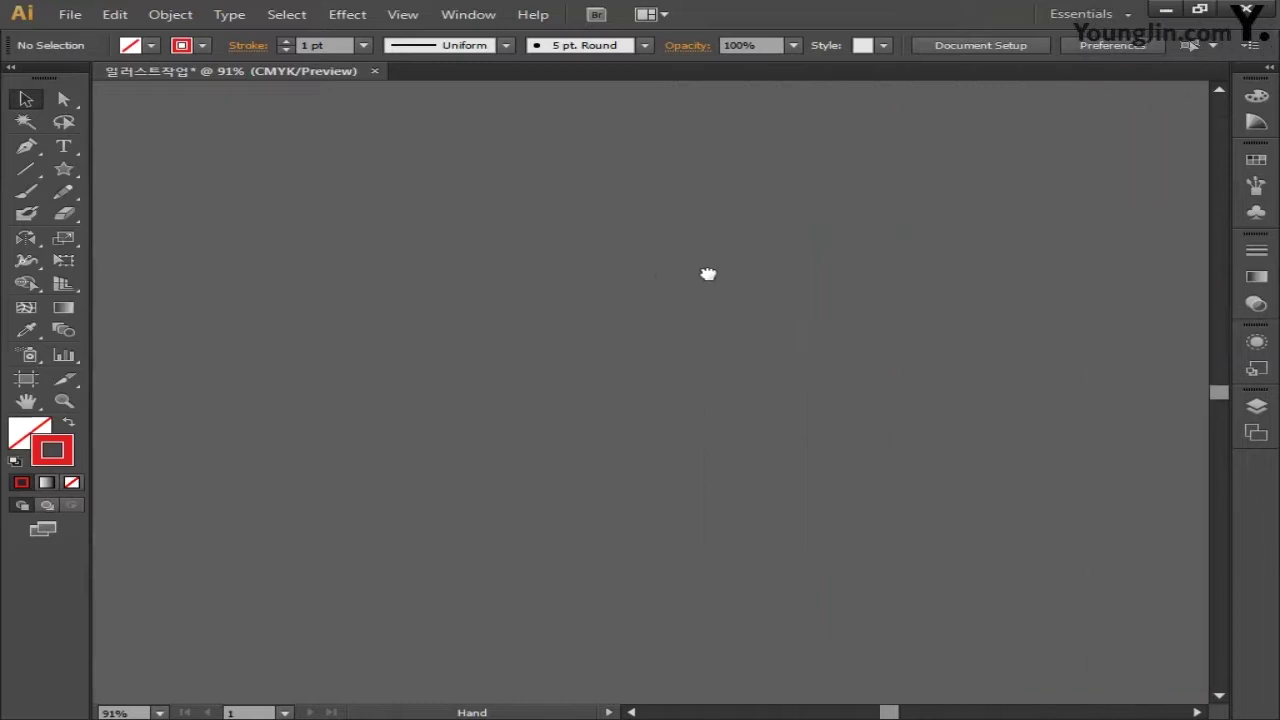
{"action": "left_click_drag", "start_coordinate": [414, 280], "coordinate": [511, 277]}
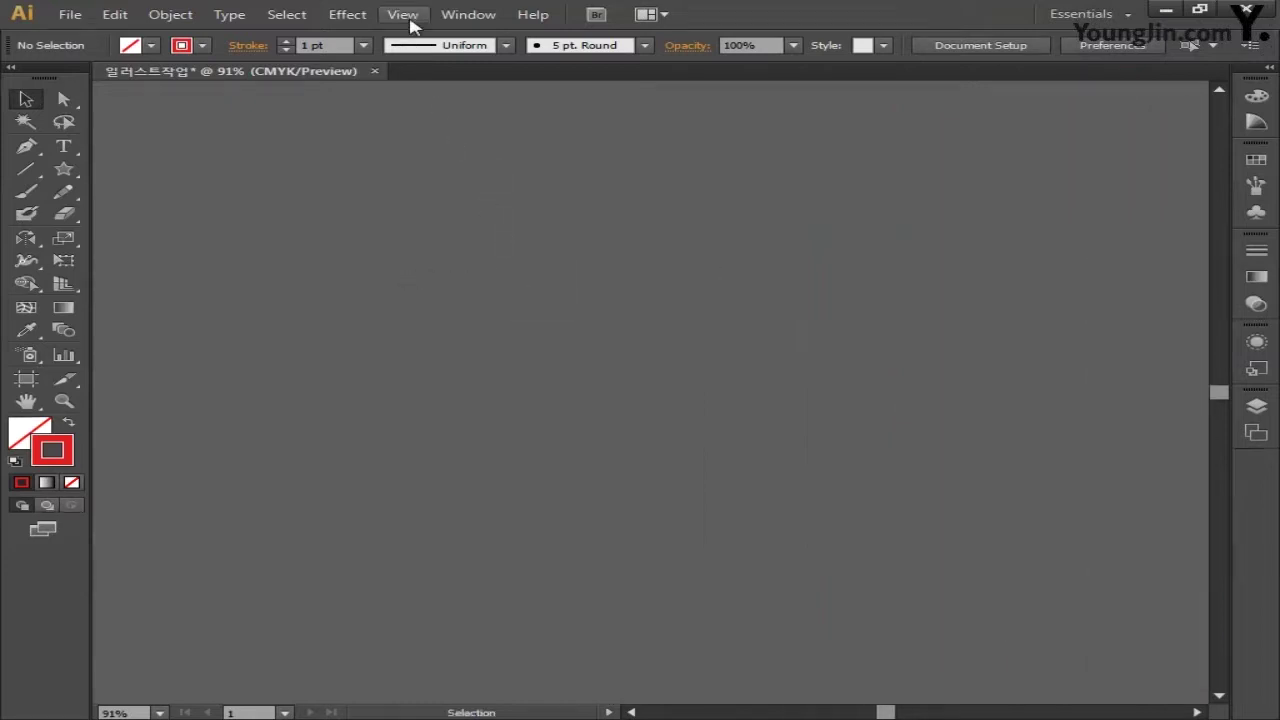
{"action": "left_click", "coordinate": [404, 15]}
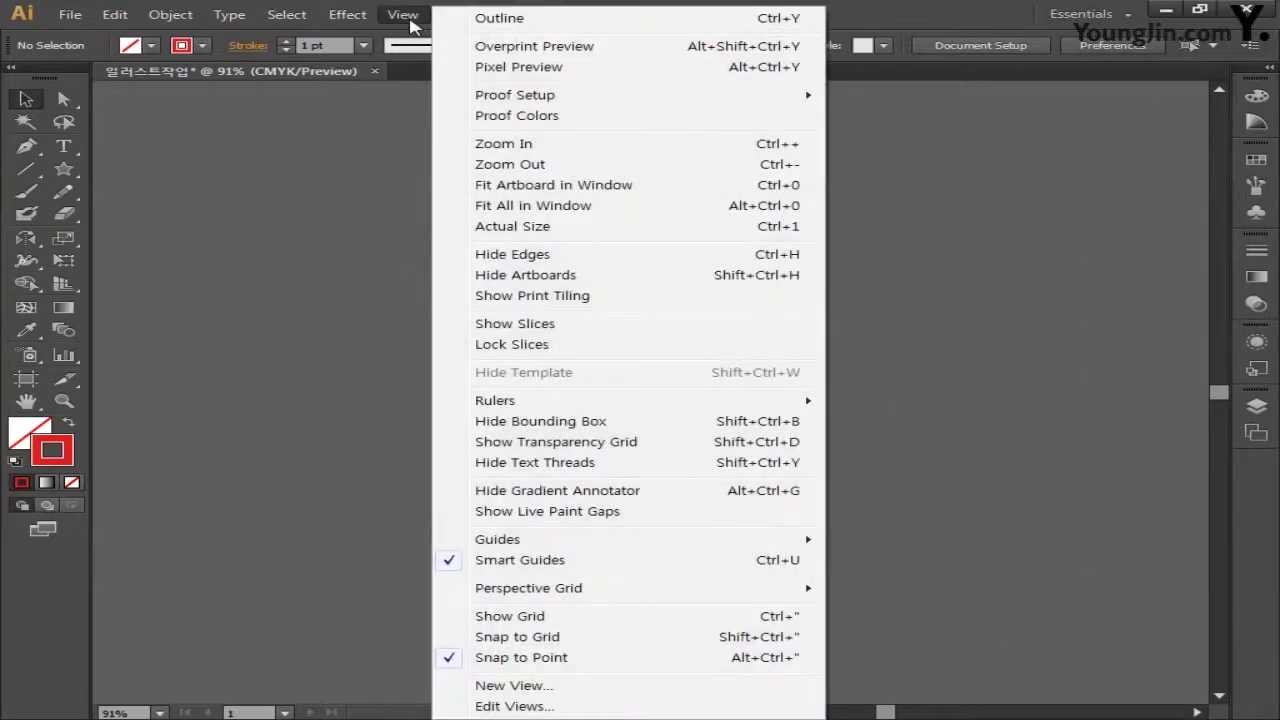
{"action": "left_click", "coordinate": [510, 46]}
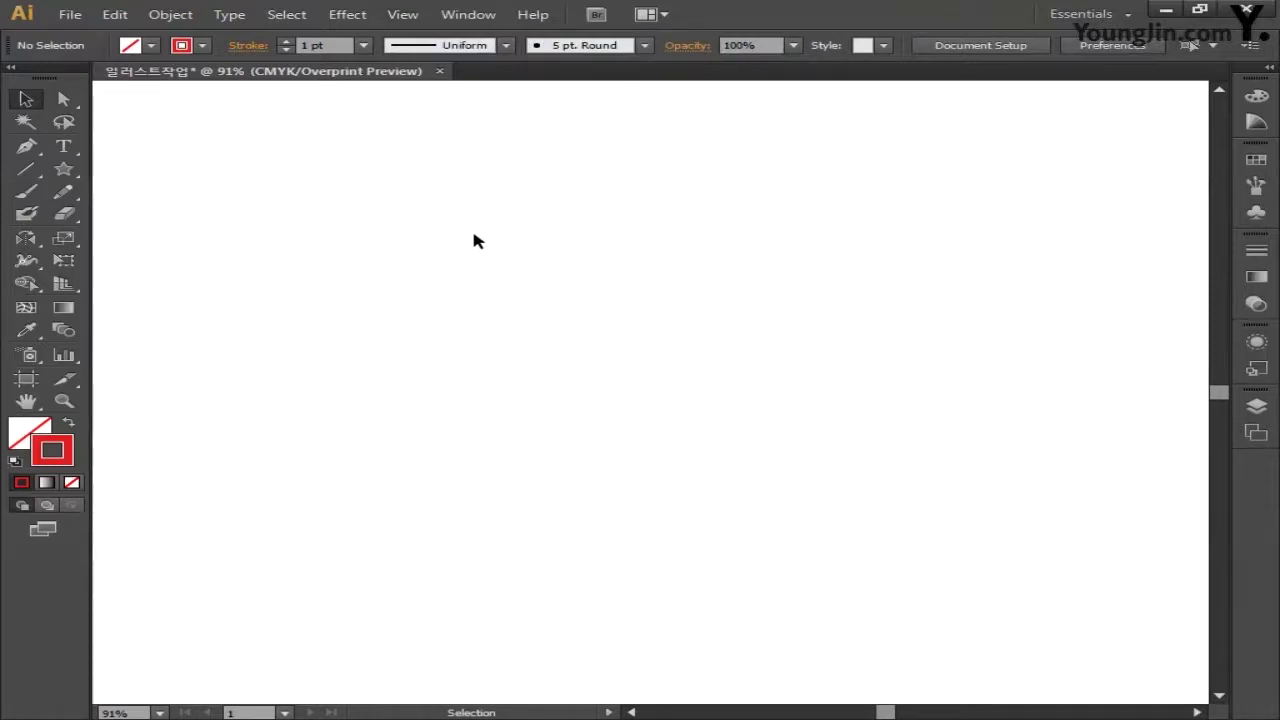
{"action": "left_click_drag", "start_coordinate": [63, 170], "coordinate": [152, 218]}
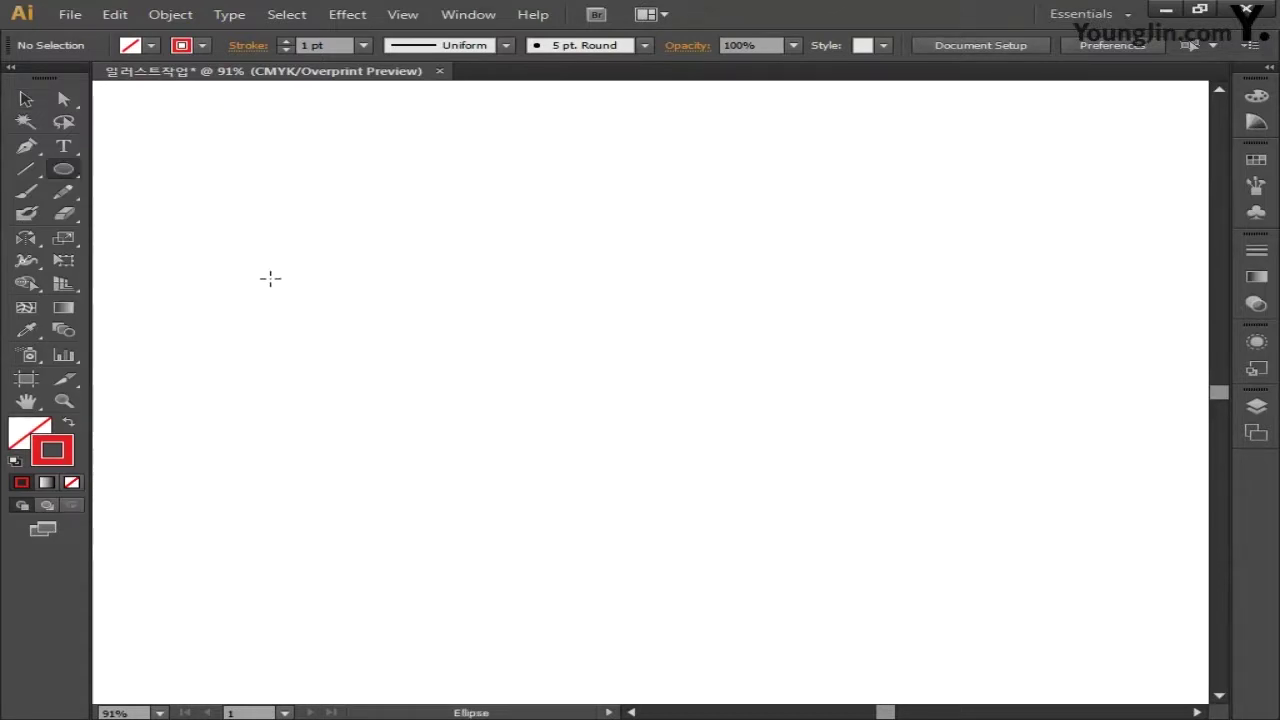
{"action": "left_click_drag", "start_coordinate": [287, 281], "coordinate": [395, 357]}
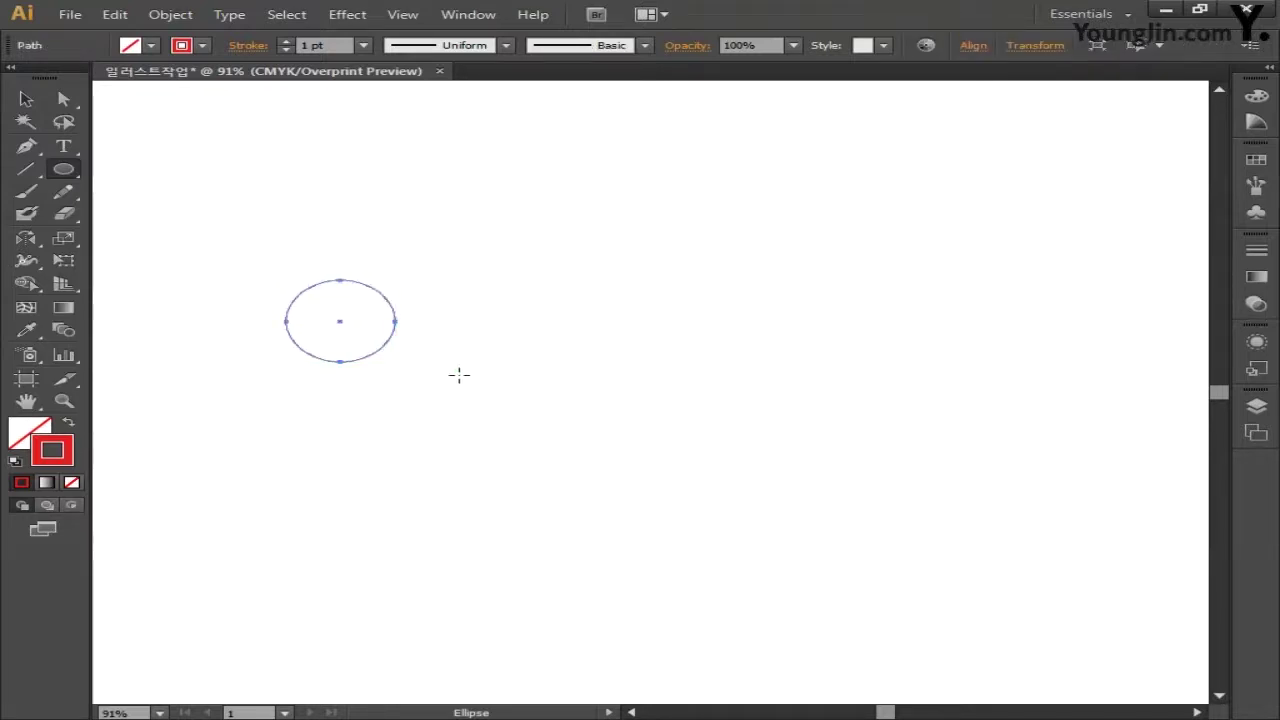
Step: Fill the circle with C 0%, M 100%, Y 100%, K 0% and remove its stroke
{"action": "double_click", "coordinate": [30, 430]}
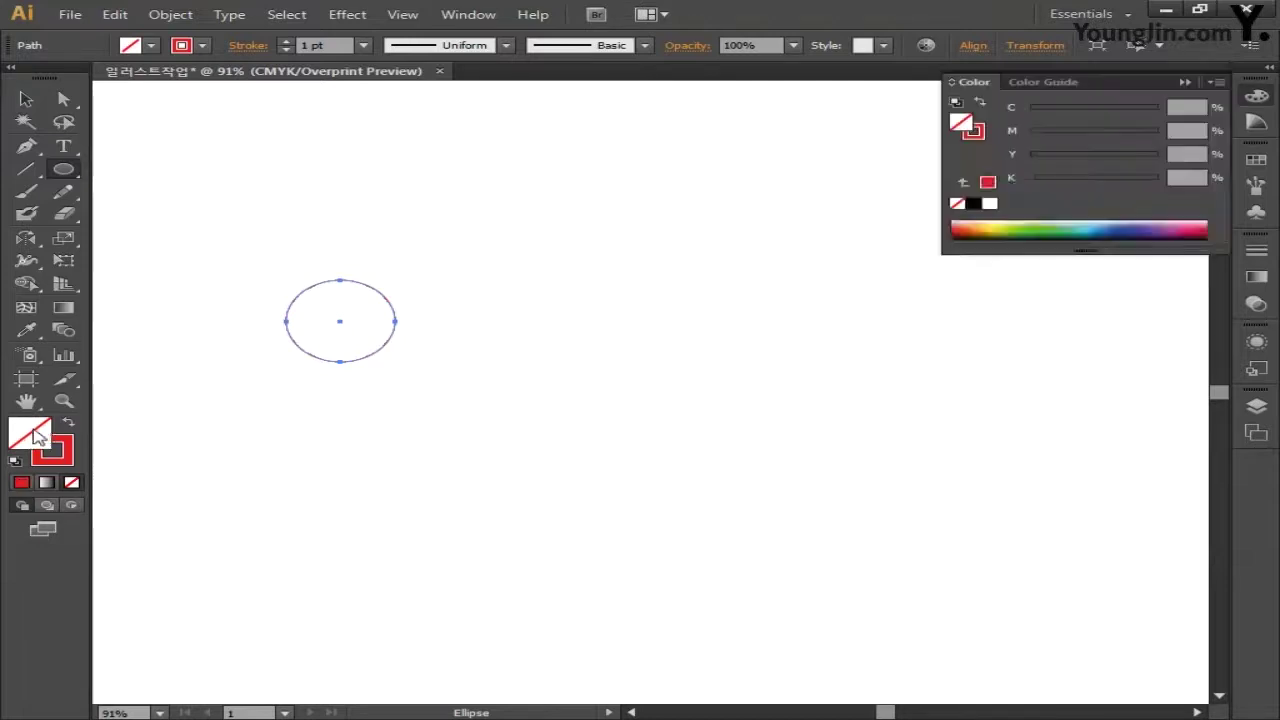
{"action": "left_click", "coordinate": [1160, 389]}
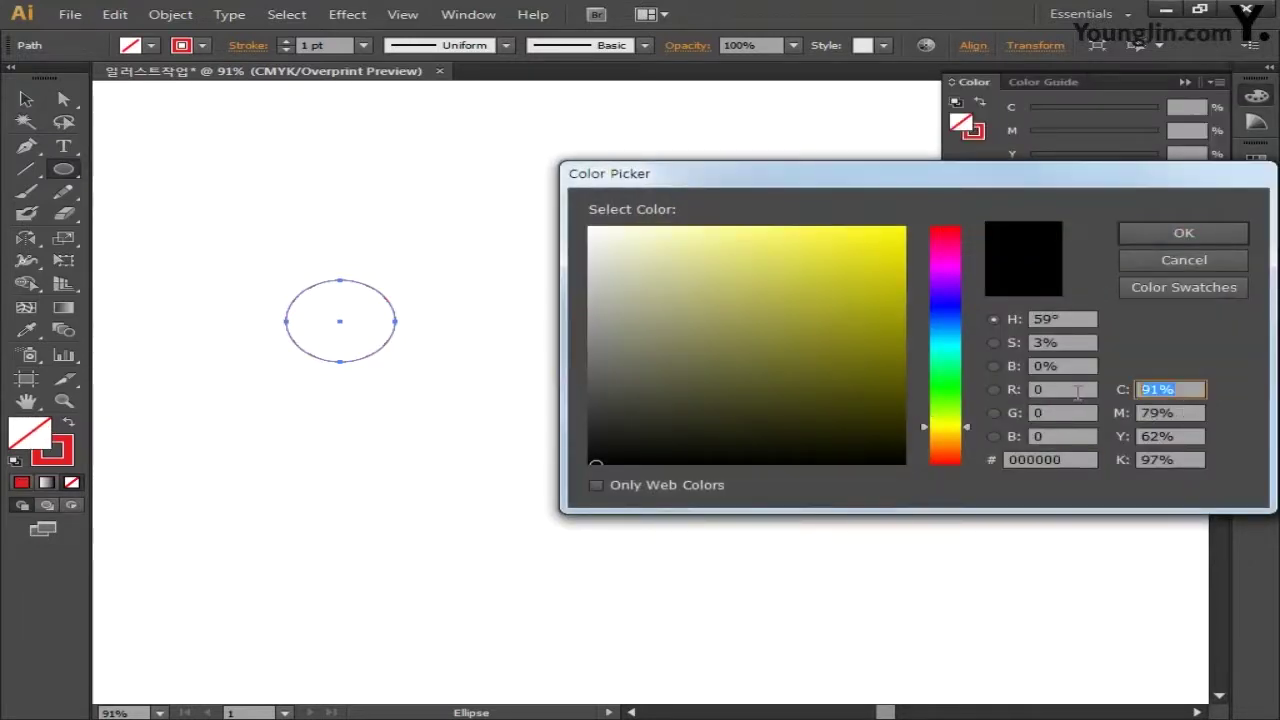
{"action": "type", "text": "0"}
{"action": "key", "text": "Tab"}
{"action": "type", "text": "100"}
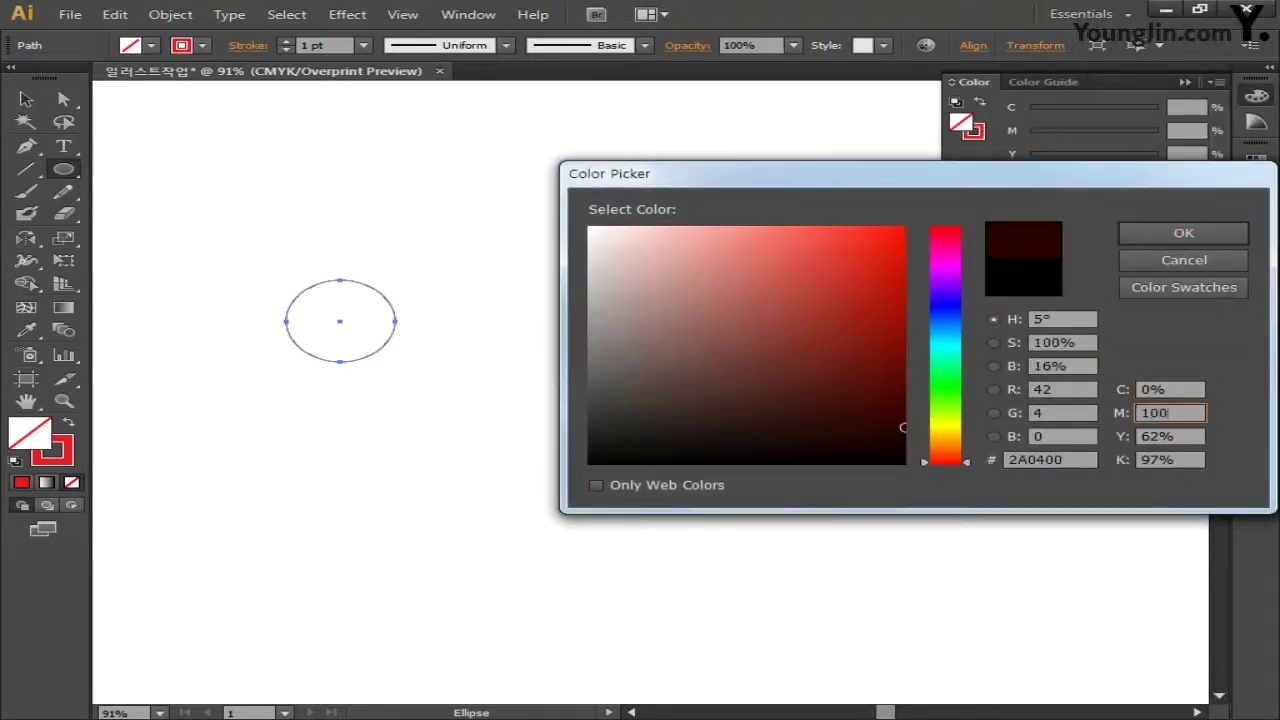
{"action": "key", "text": "Tab"}
{"action": "type", "text": "100"}
{"action": "key", "text": "Tab"}
{"action": "type", "text": "0"}
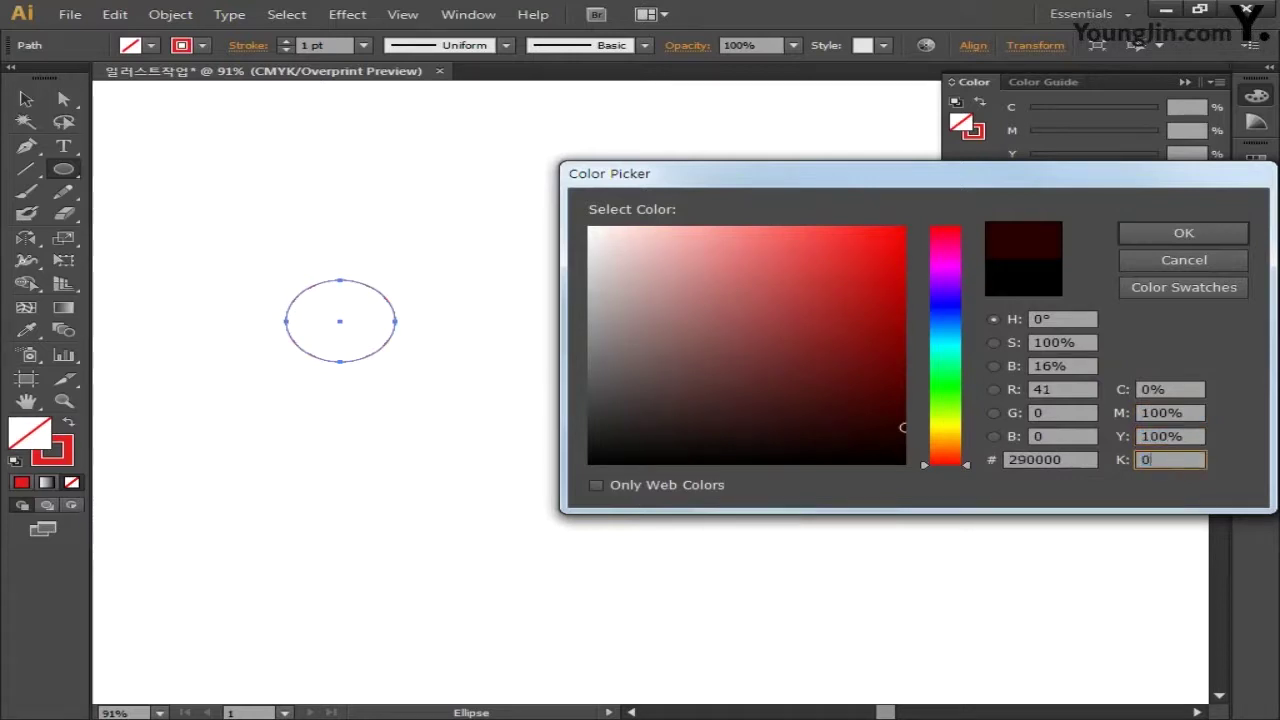
{"action": "left_click", "coordinate": [1186, 236]}
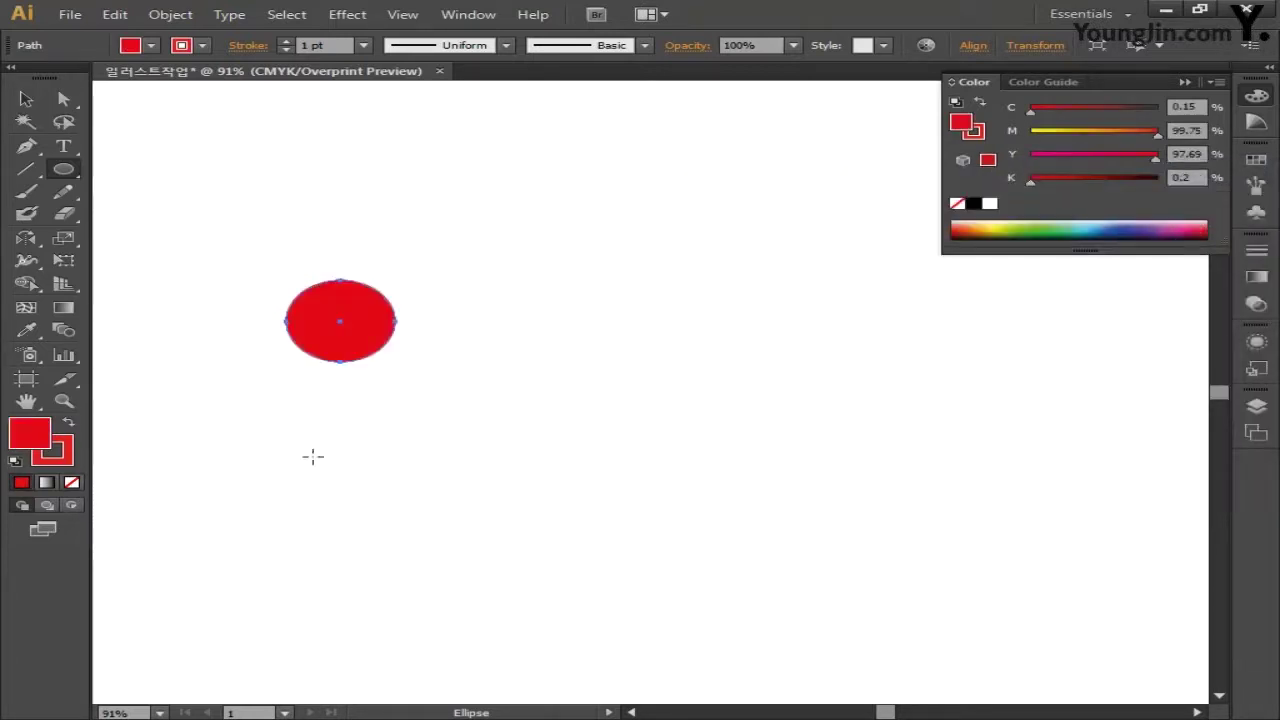
{"action": "left_click", "coordinate": [62, 461]}
{"action": "left_click", "coordinate": [71, 482]}
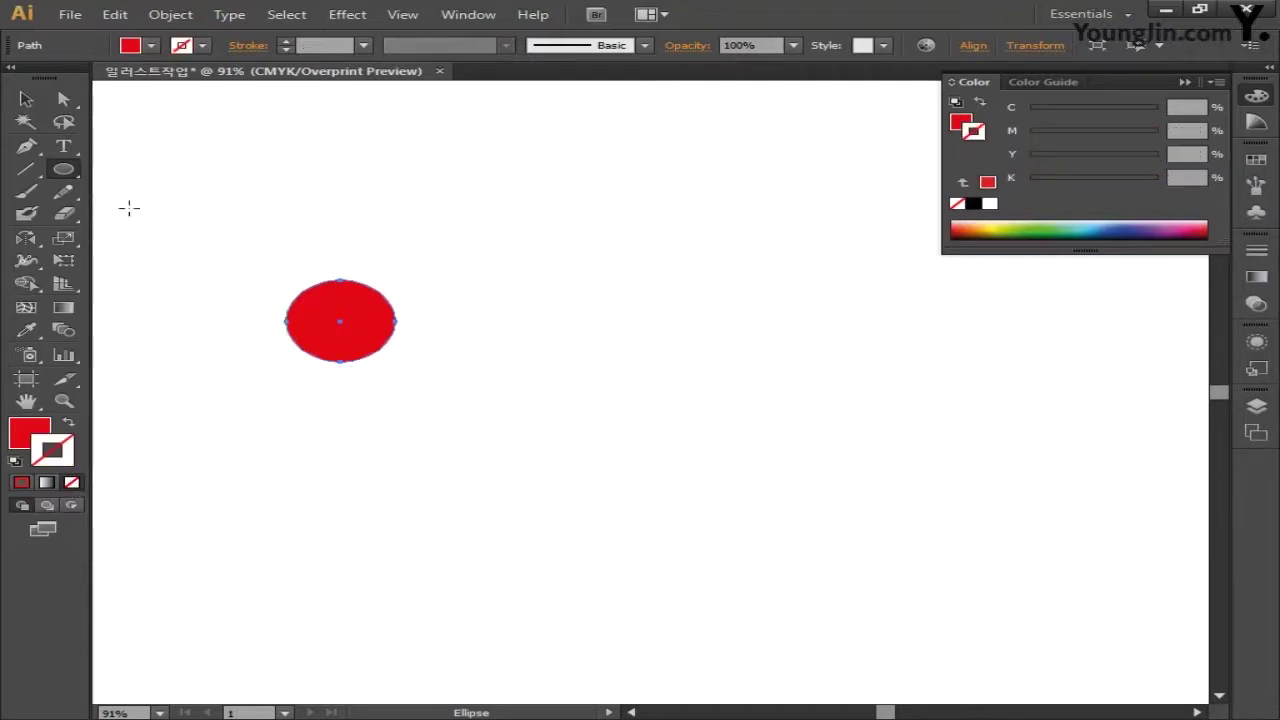
Step: Copy the red circle straight to the right so that the pair spans about 245 mm
{"action": "left_click", "coordinate": [28, 102]}
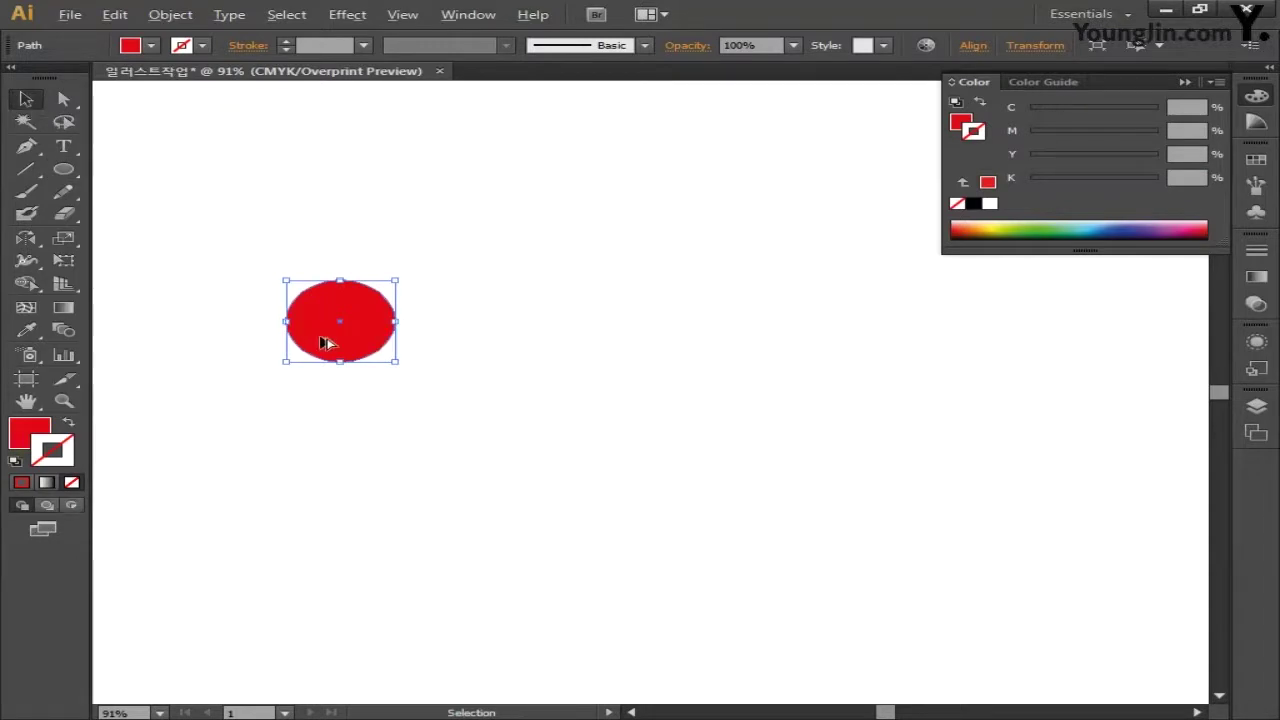
{"action": "left_click_drag", "start_coordinate": [330, 347], "coordinate": [1010, 357]}
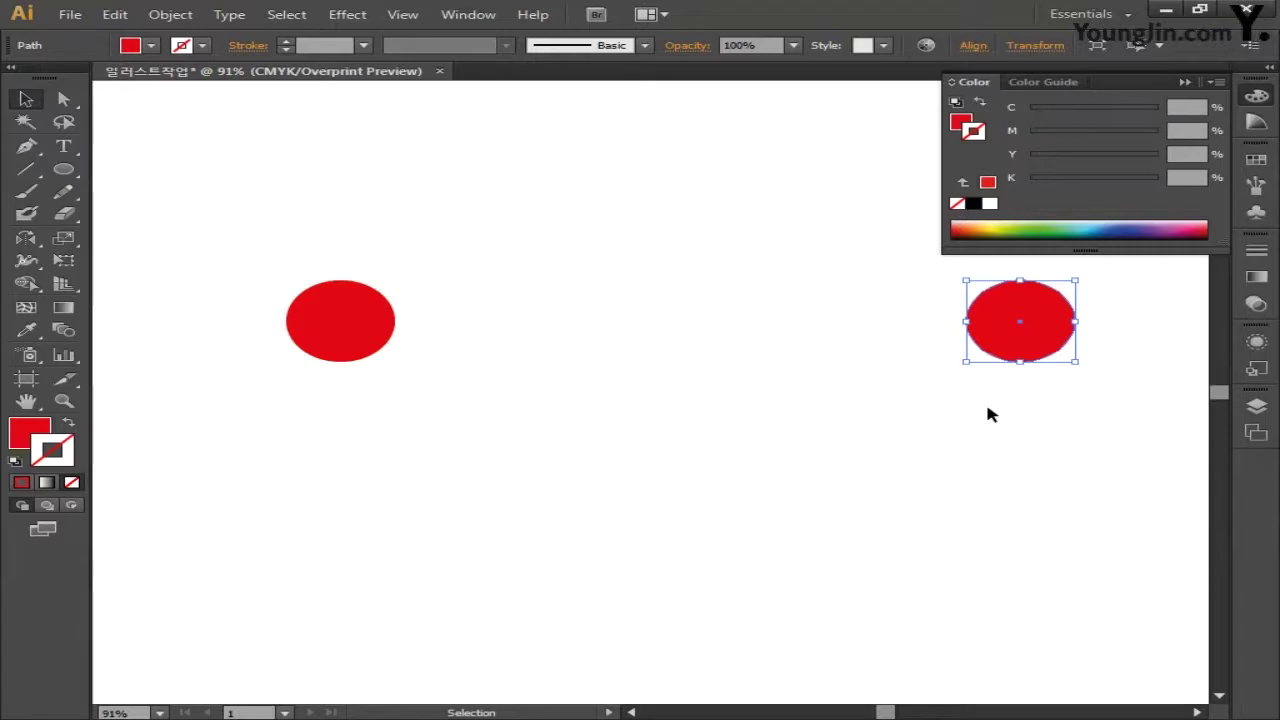
{"action": "left_click", "coordinate": [1257, 97]}
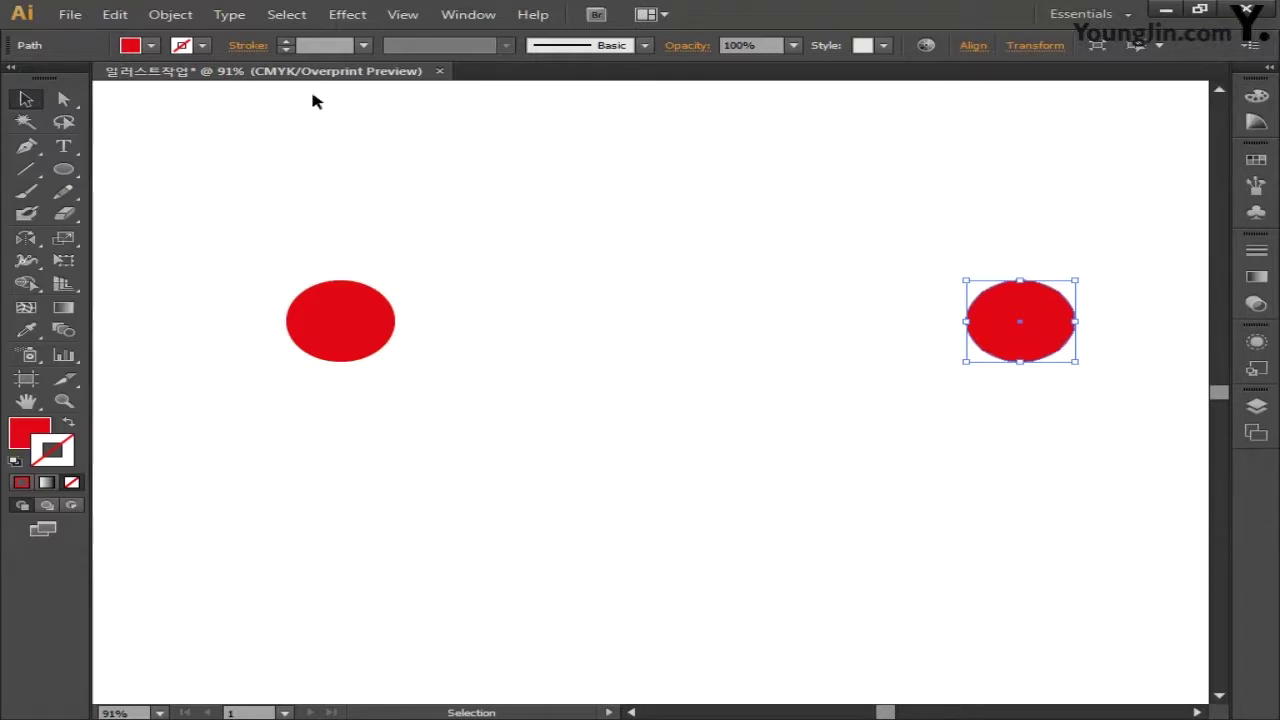
Step: Set the blend options to Specified Steps with 7 steps
{"action": "left_click", "coordinate": [170, 14]}
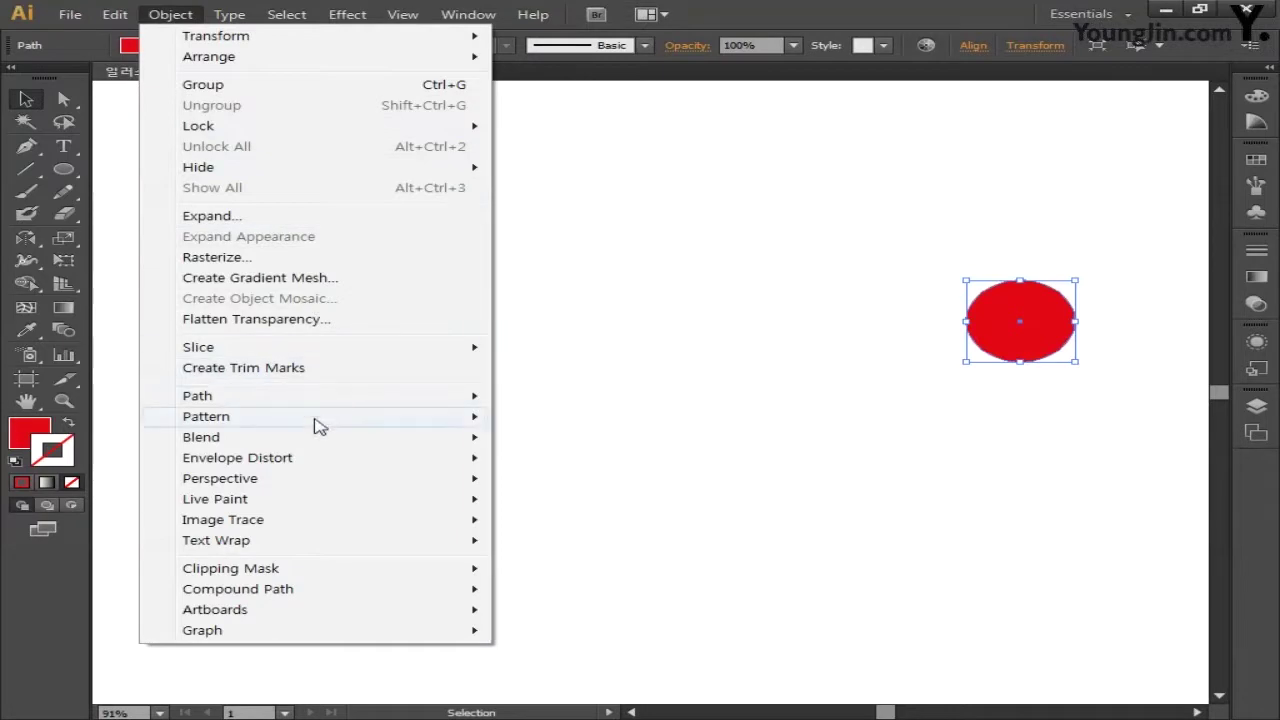
{"action": "mouse_move", "coordinate": [314, 448]}
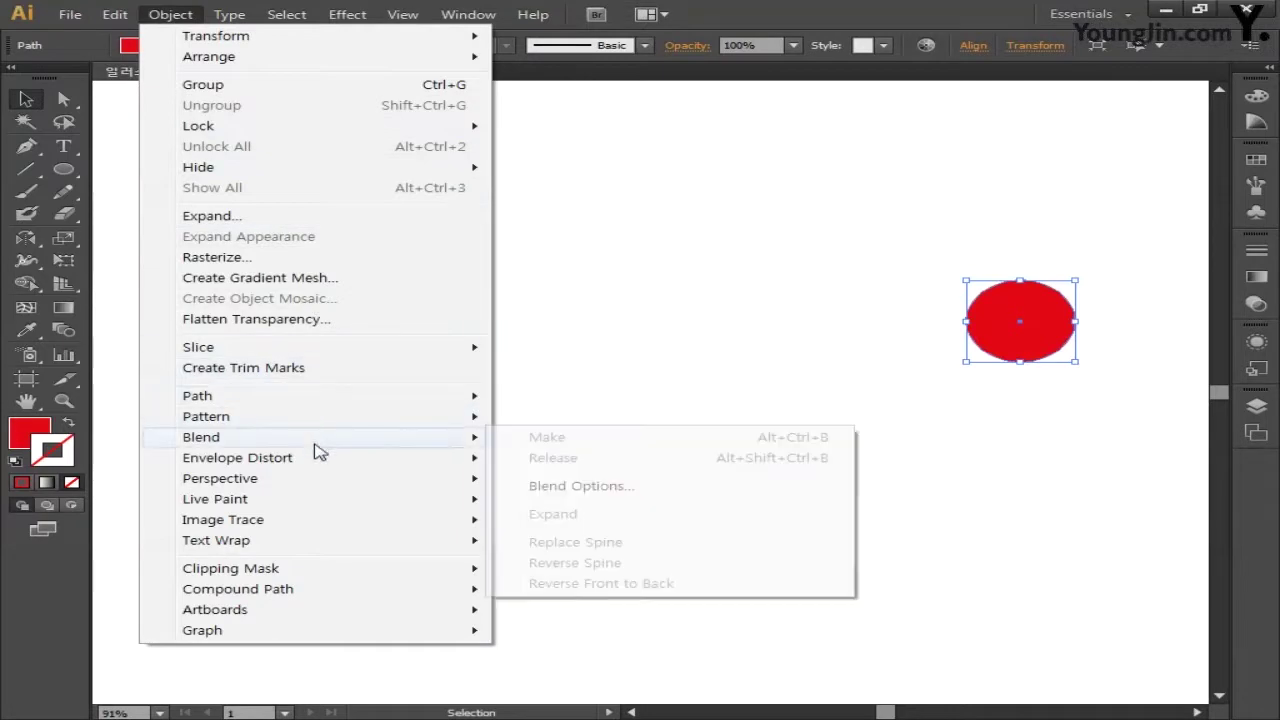
{"action": "left_click", "coordinate": [558, 487]}
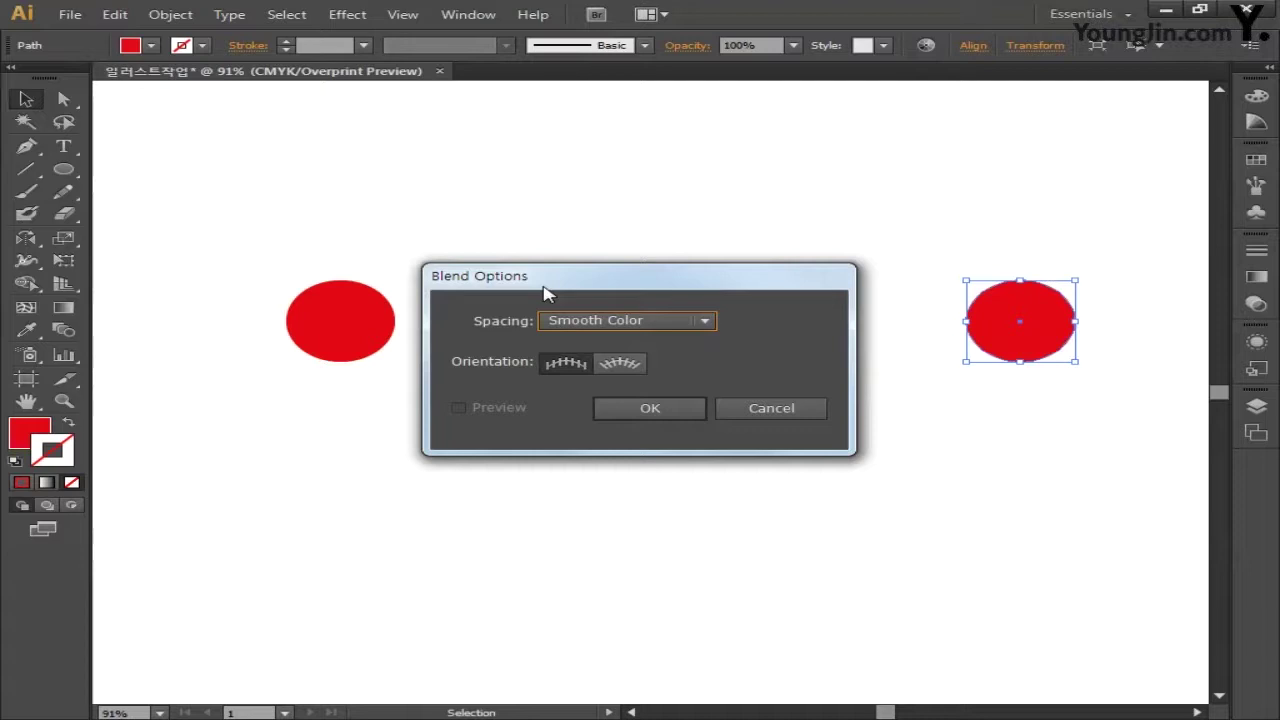
{"action": "left_click", "coordinate": [599, 322]}
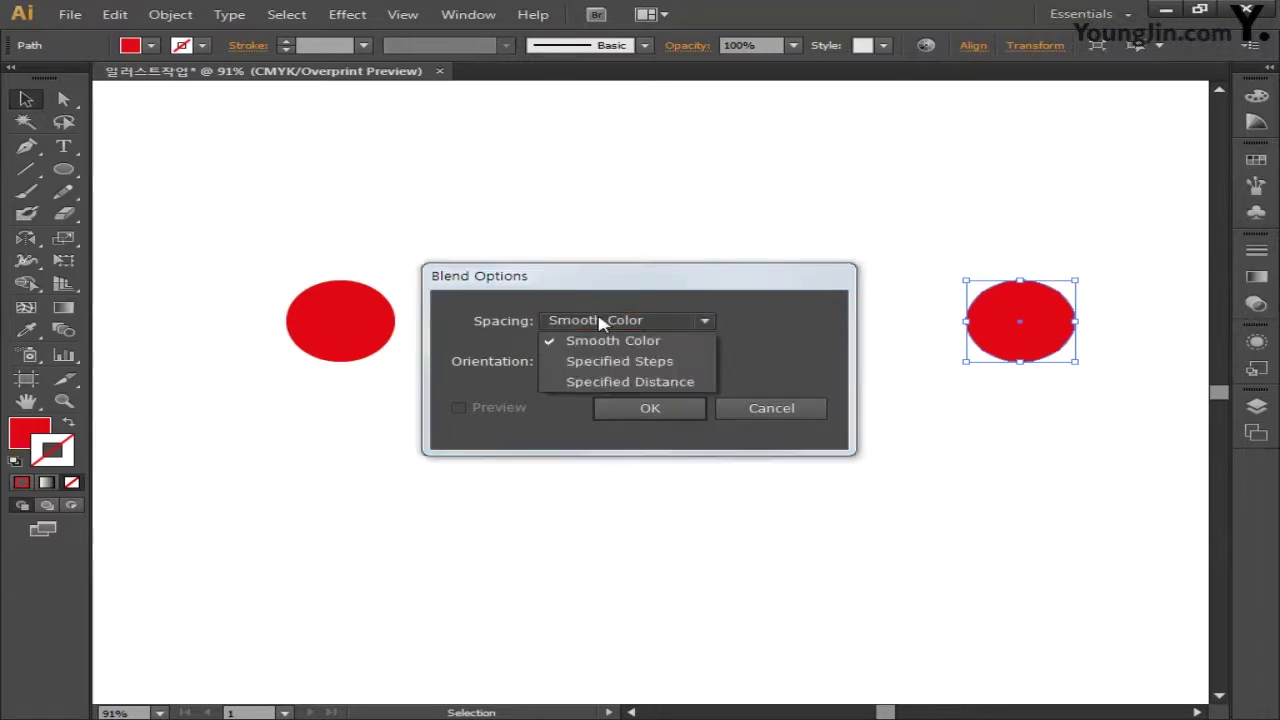
{"action": "left_click", "coordinate": [666, 362]}
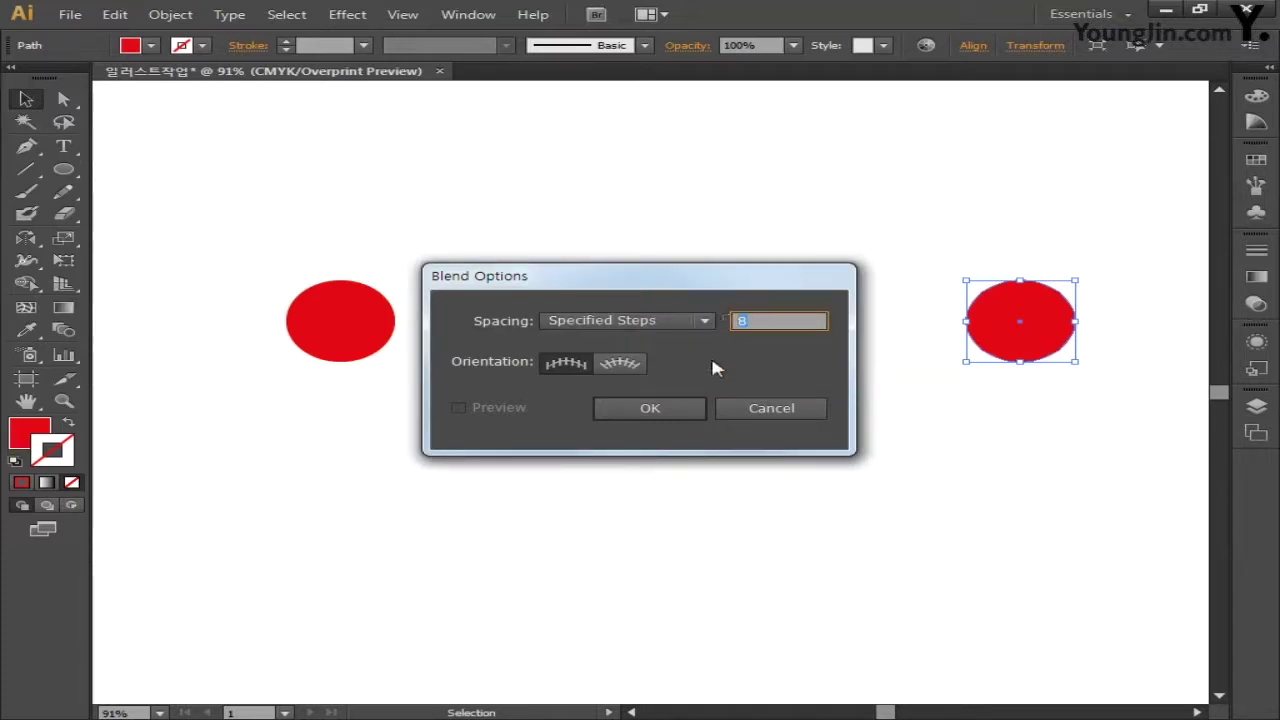
{"action": "type", "text": "7"}
{"action": "left_click", "coordinate": [652, 410]}
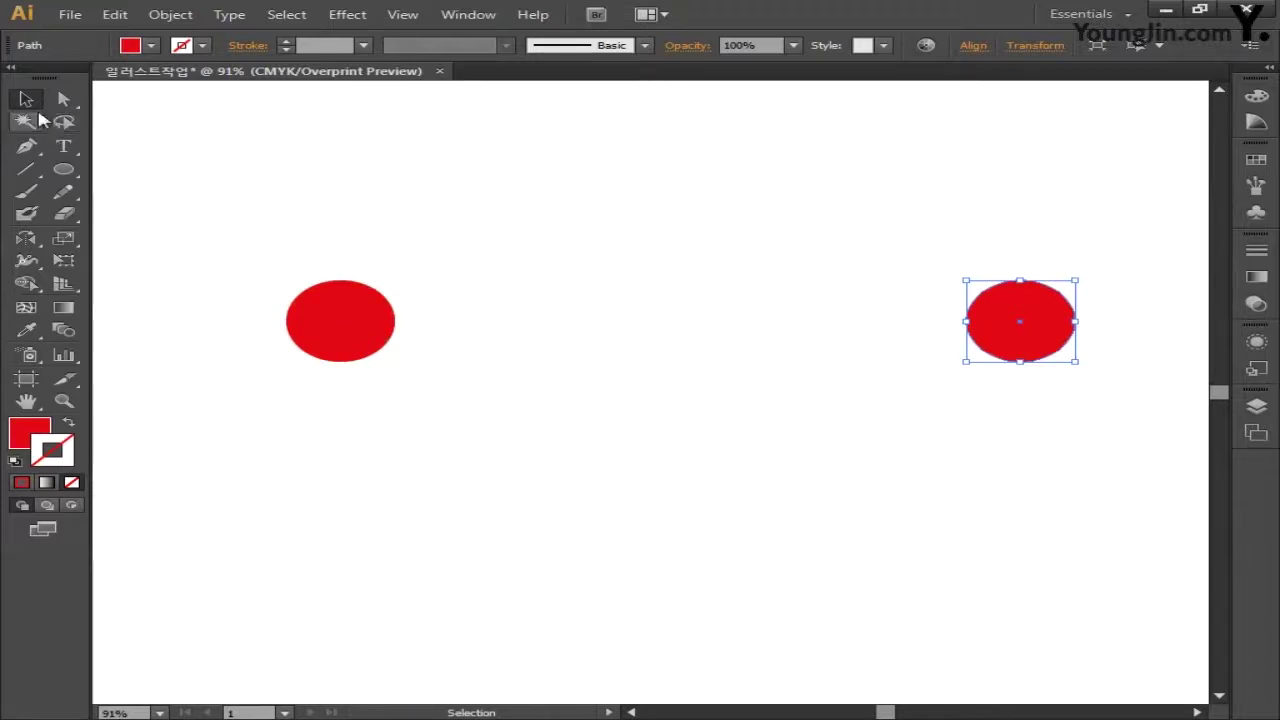
Step: Select both red circles and make a blend between them
{"action": "left_click_drag", "start_coordinate": [245, 251], "coordinate": [1071, 442]}
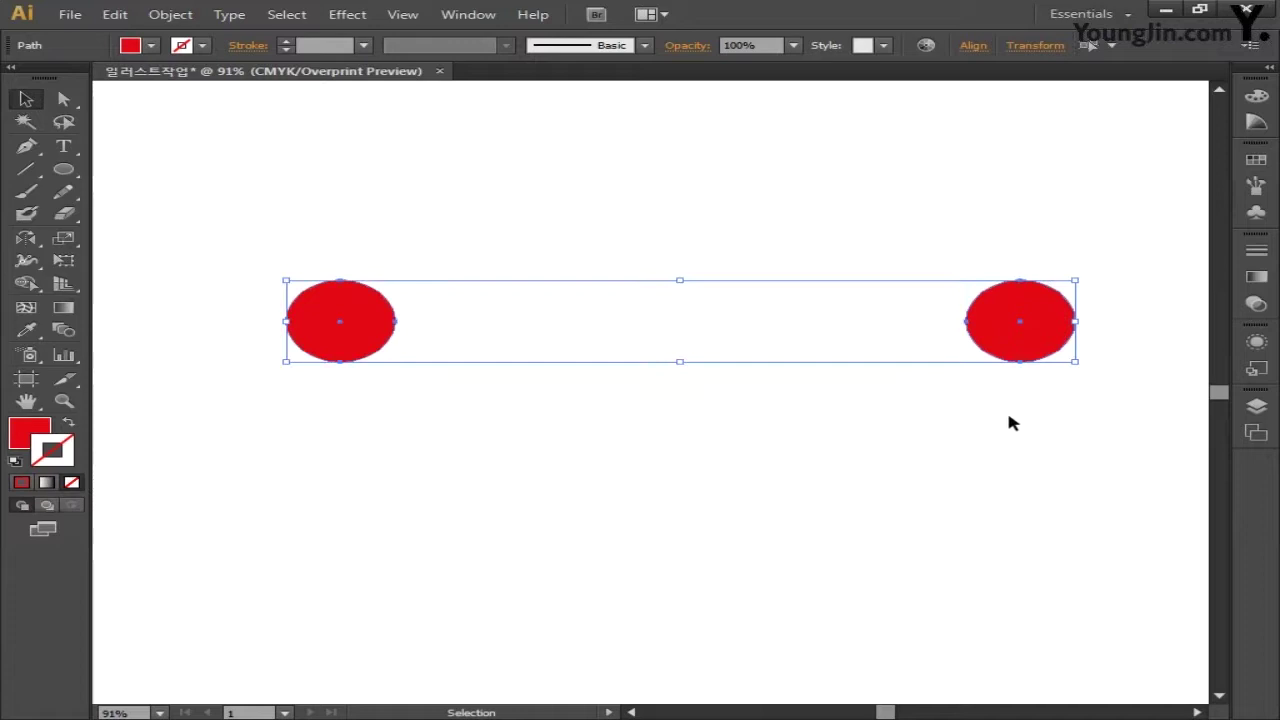
{"action": "left_click", "coordinate": [186, 22]}
{"action": "mouse_move", "coordinate": [240, 443]}
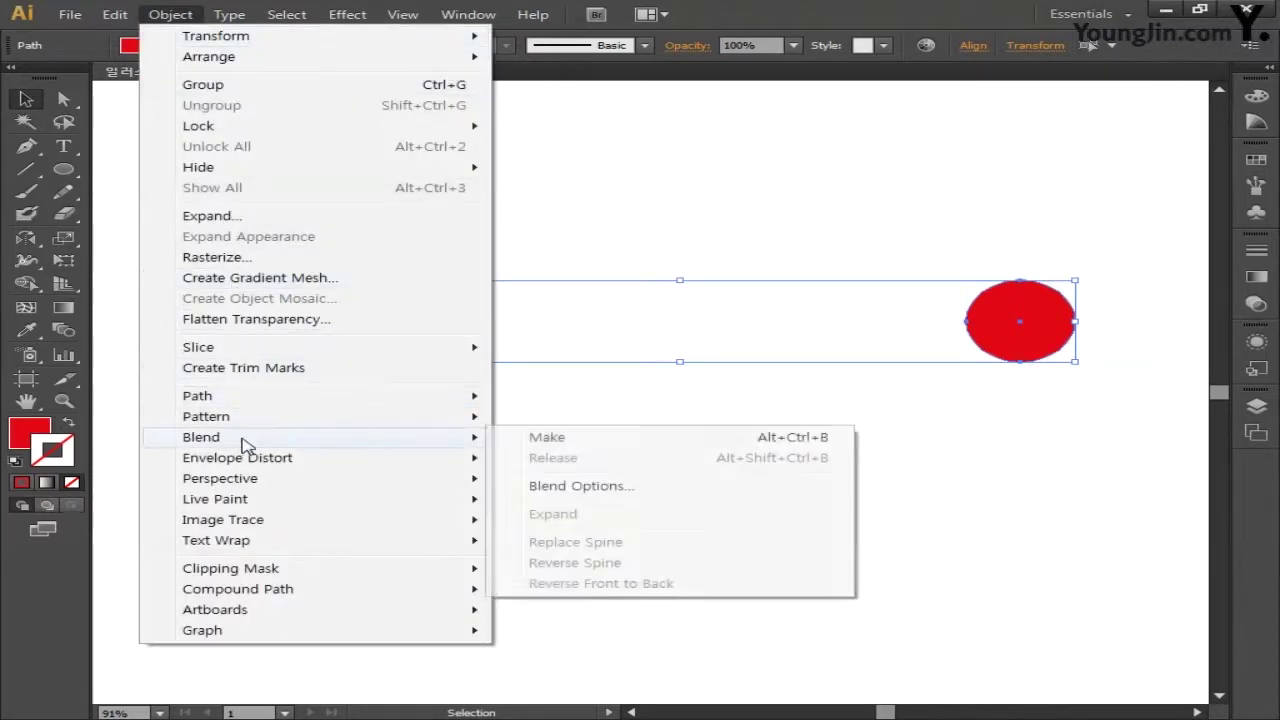
{"action": "left_click", "coordinate": [548, 440]}
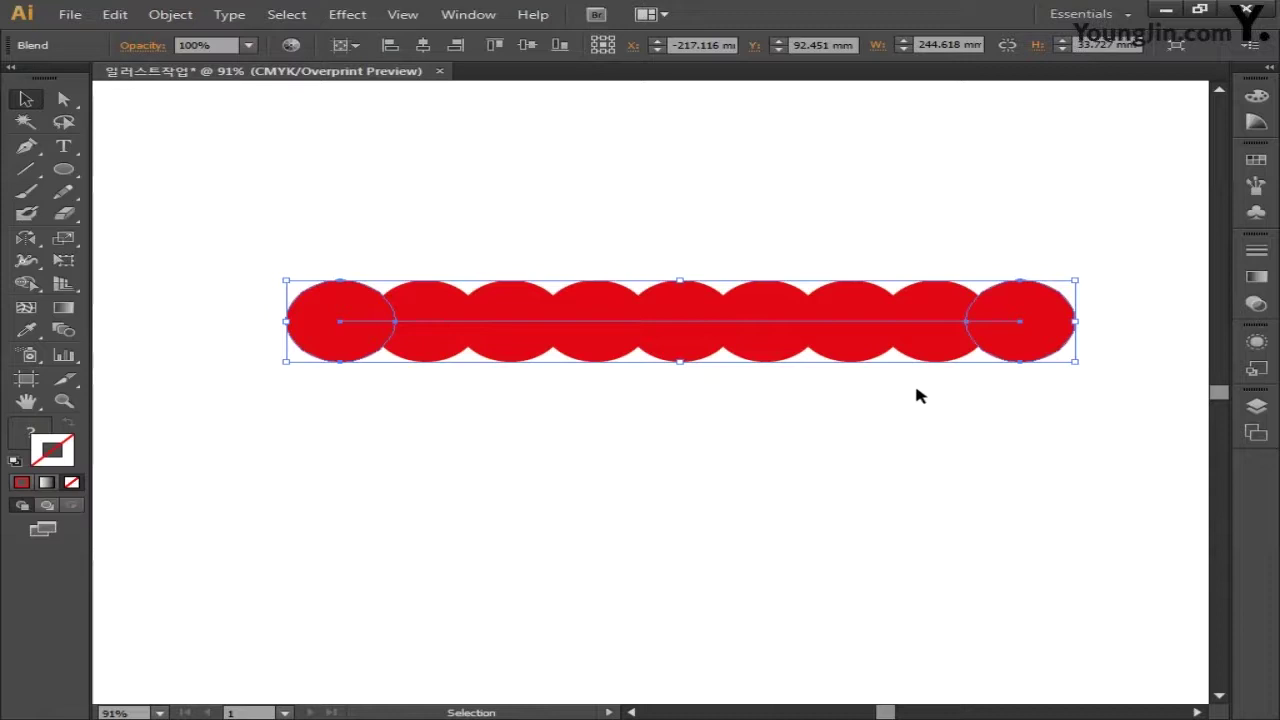
Step: Move only the blend's rightmost circle farther right until no circles overlap and the row spans about 308 mm
{"action": "key", "text": "space"}
{"action": "left_click_drag", "start_coordinate": [943, 389], "coordinate": [824, 392]}
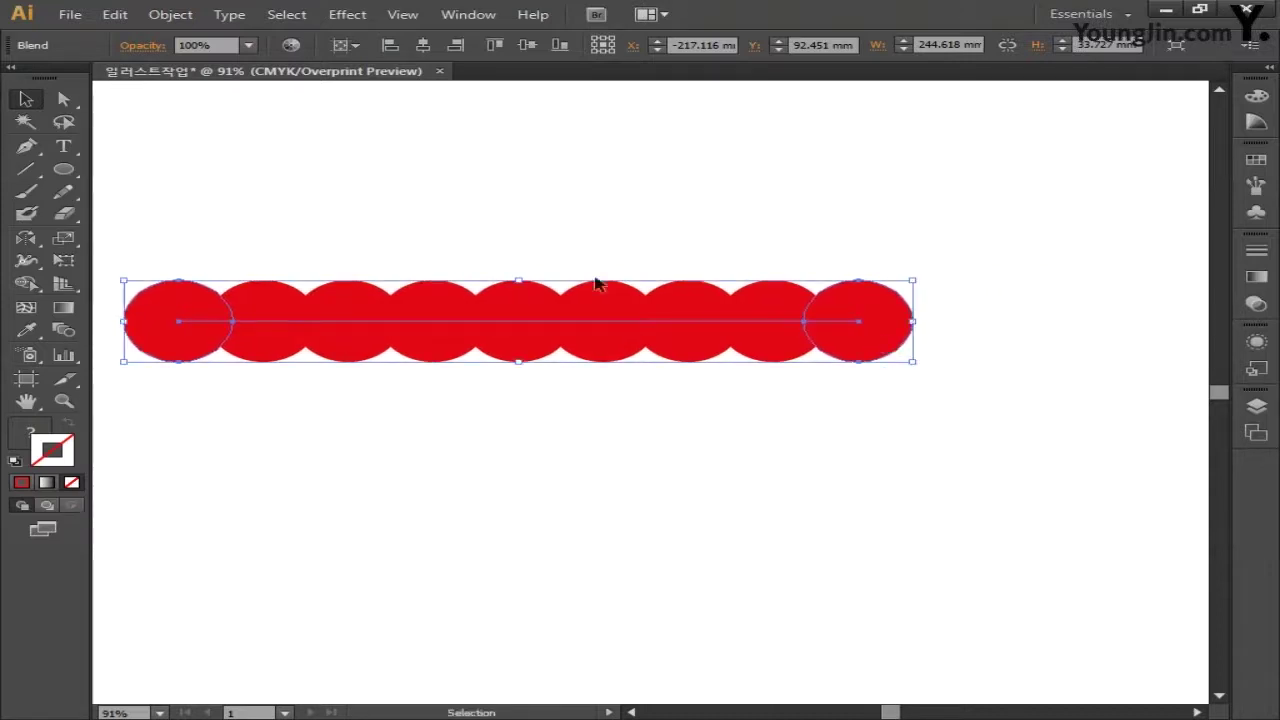
{"action": "left_click", "coordinate": [63, 99]}
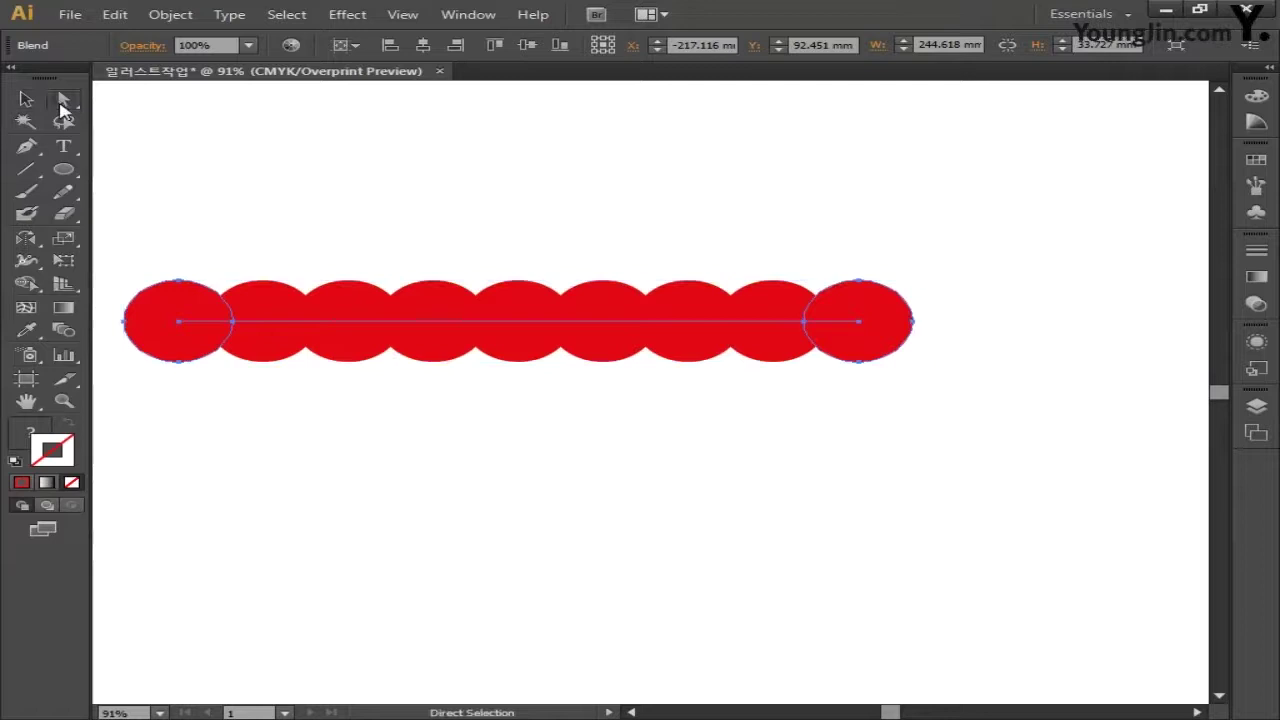
{"action": "left_click", "coordinate": [880, 400]}
{"action": "left_click", "coordinate": [870, 336]}
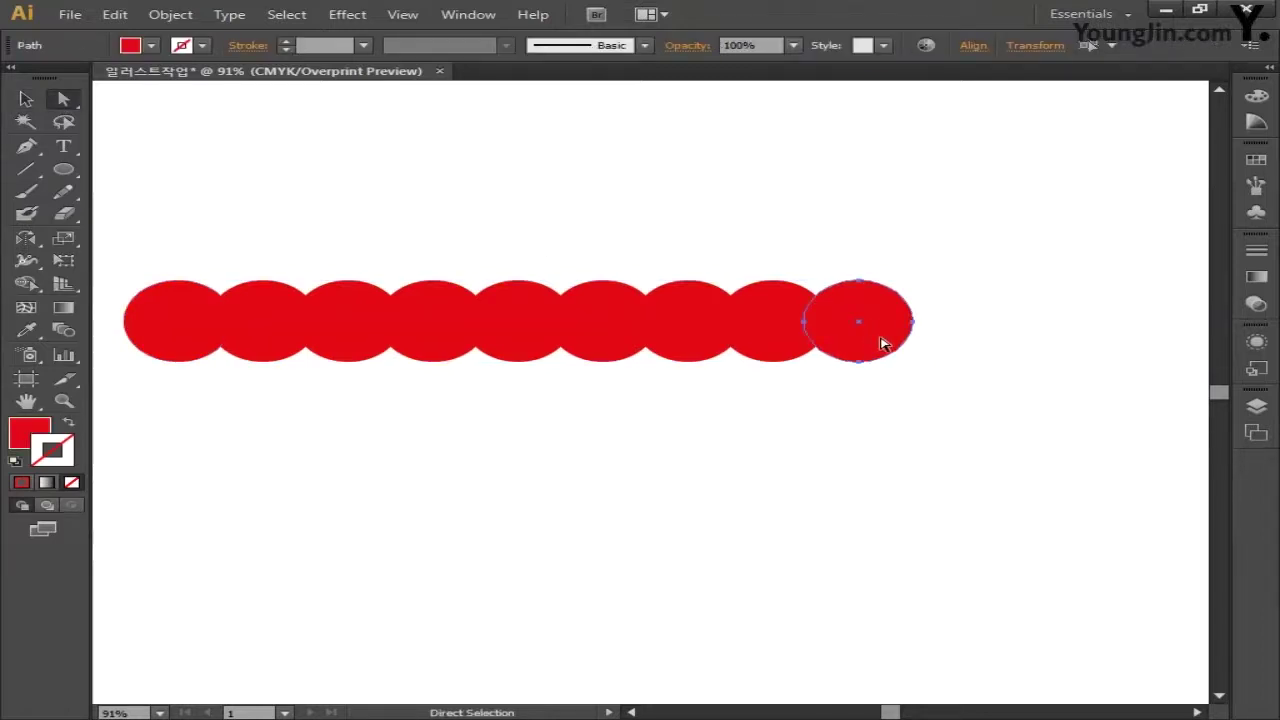
{"action": "left_click_drag", "start_coordinate": [880, 344], "coordinate": [1020, 340]}
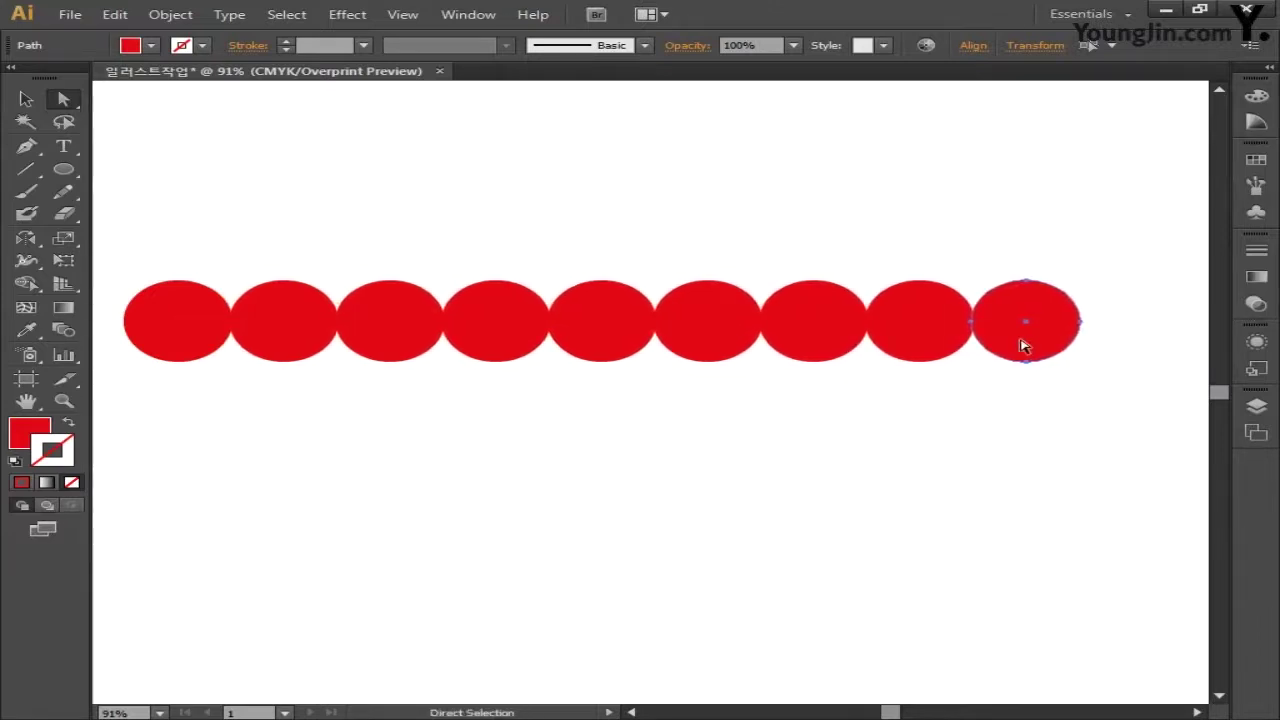
{"action": "key", "text": "shift+Right"}
{"action": "key", "text": "shift+Right"}
{"action": "key", "text": "shift+Right"}
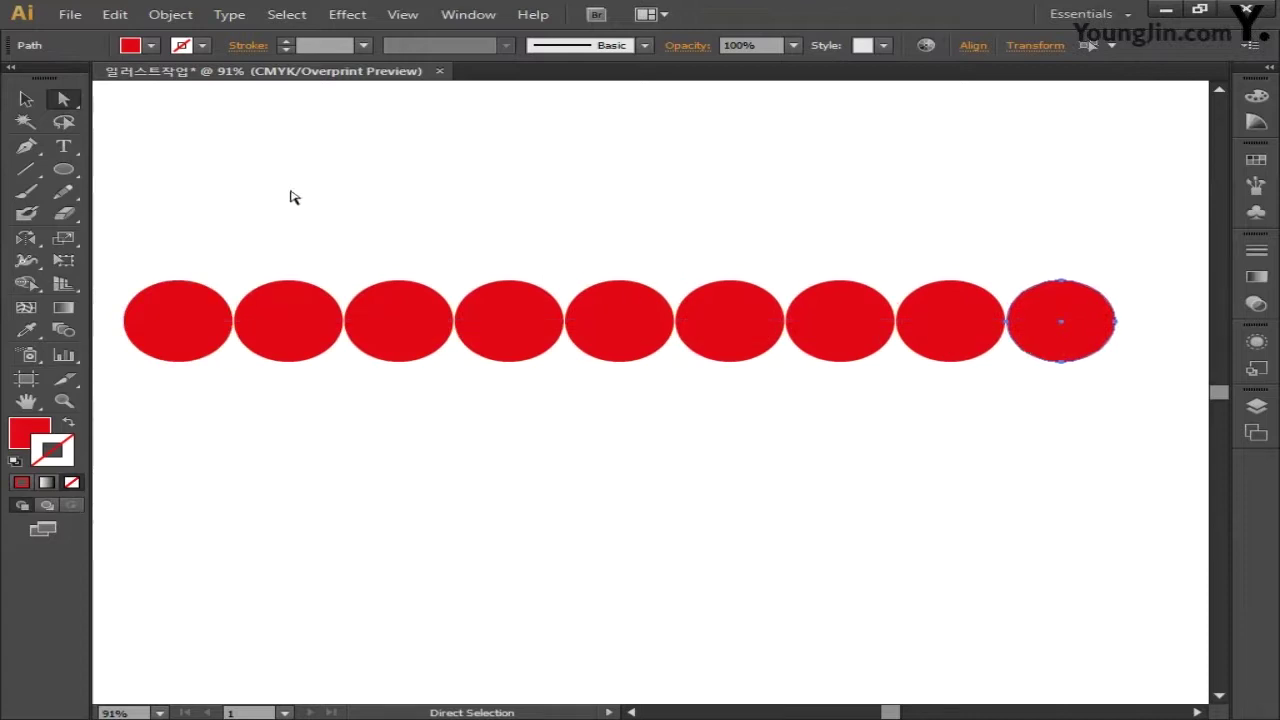
Step: Expand the blended row of circles into a group of separate editable circles
{"action": "left_click", "coordinate": [26, 99]}
{"action": "left_click_drag", "start_coordinate": [213, 215], "coordinate": [940, 450]}
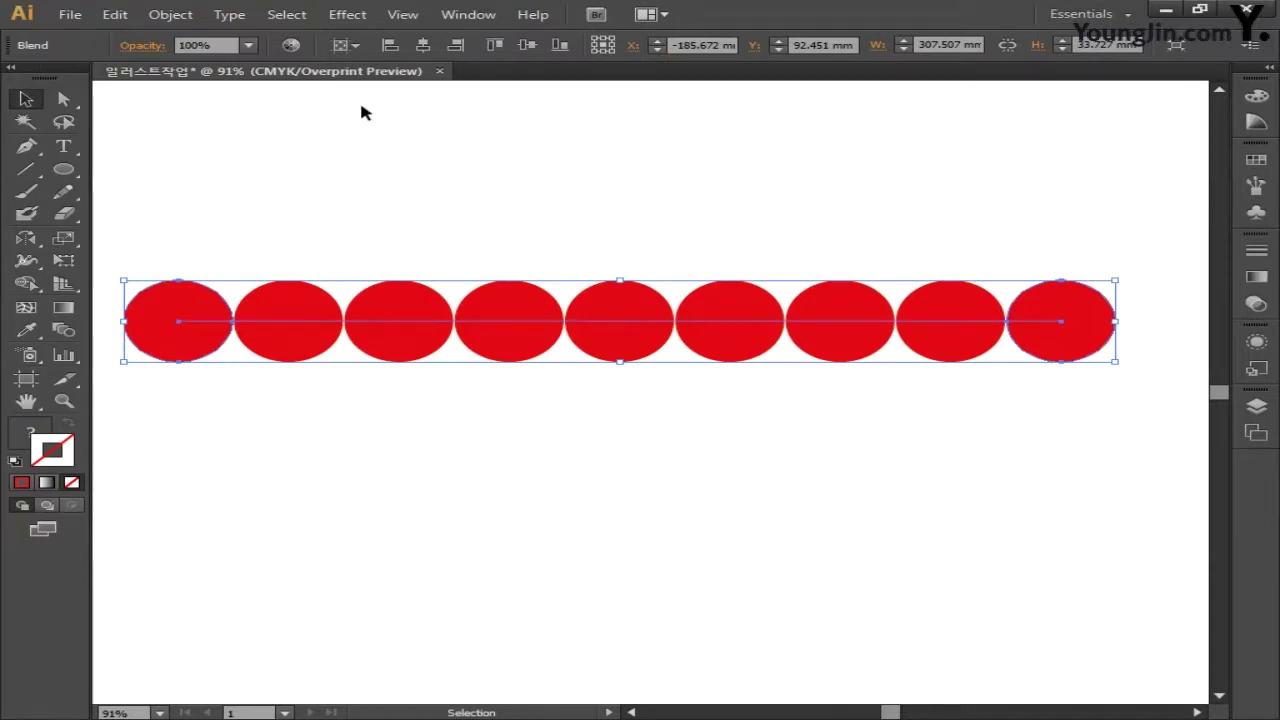
{"action": "left_click", "coordinate": [168, 14]}
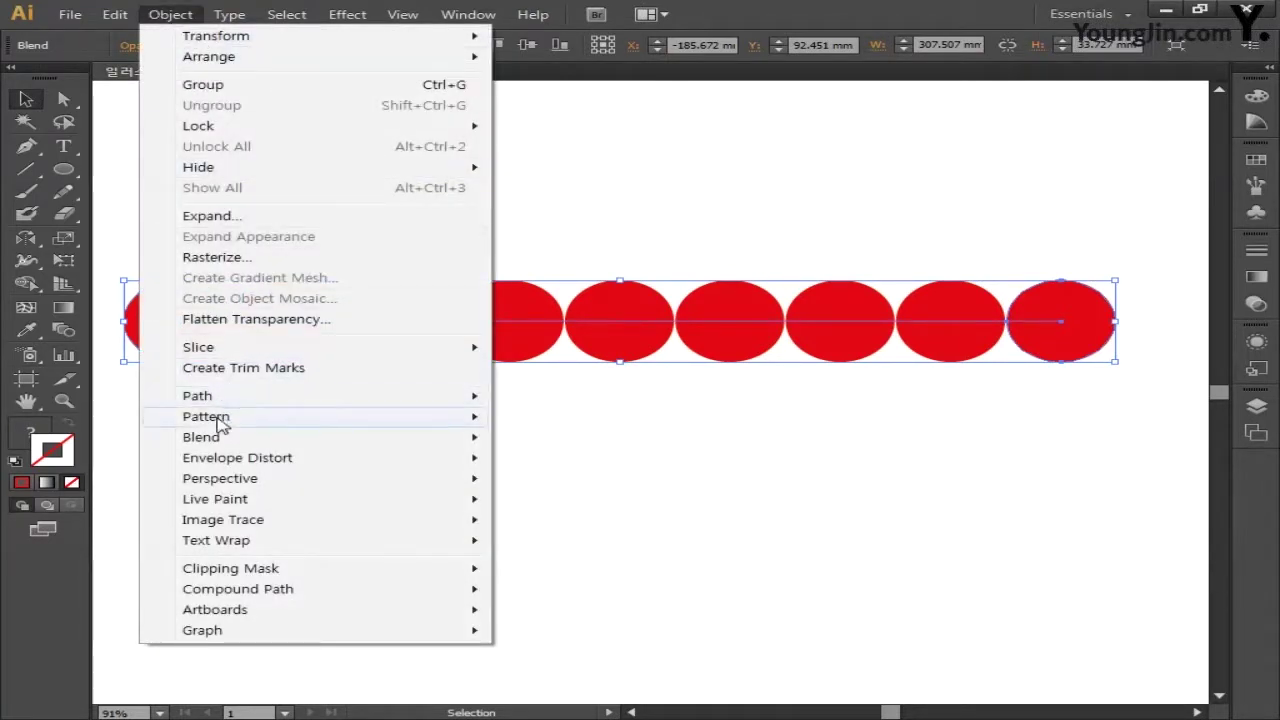
{"action": "mouse_move", "coordinate": [231, 437]}
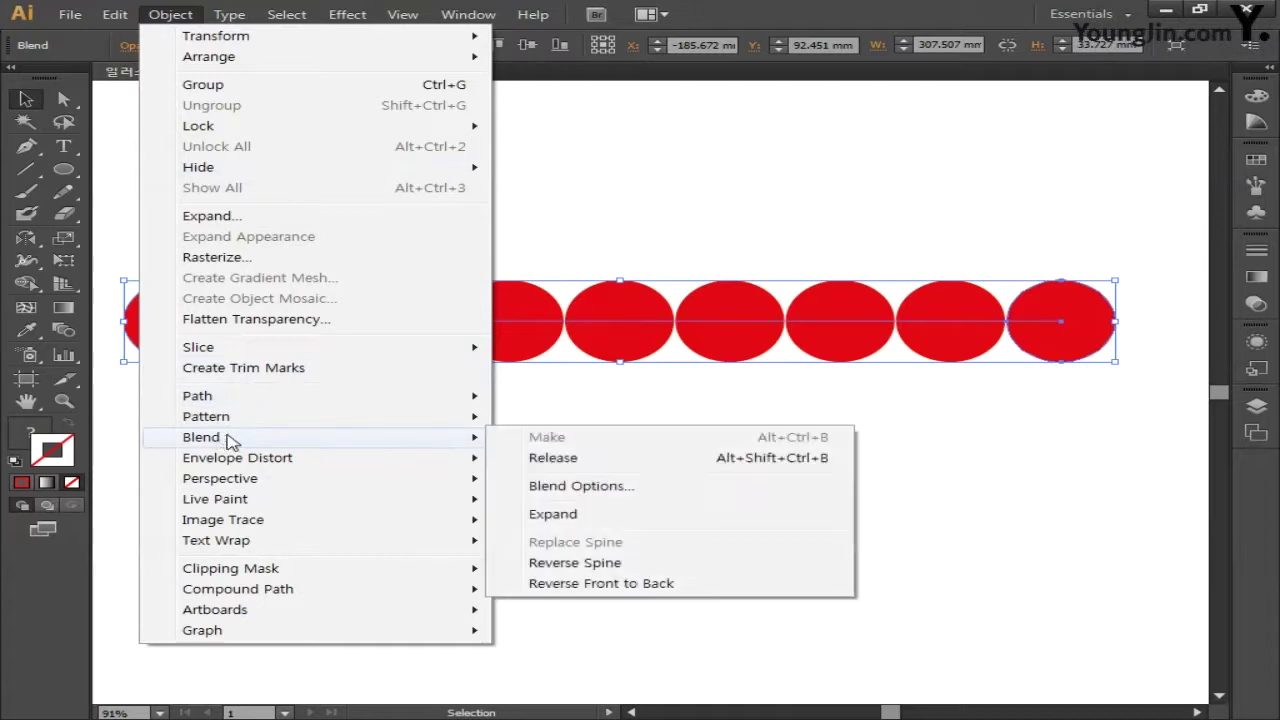
{"action": "left_click", "coordinate": [568, 514]}
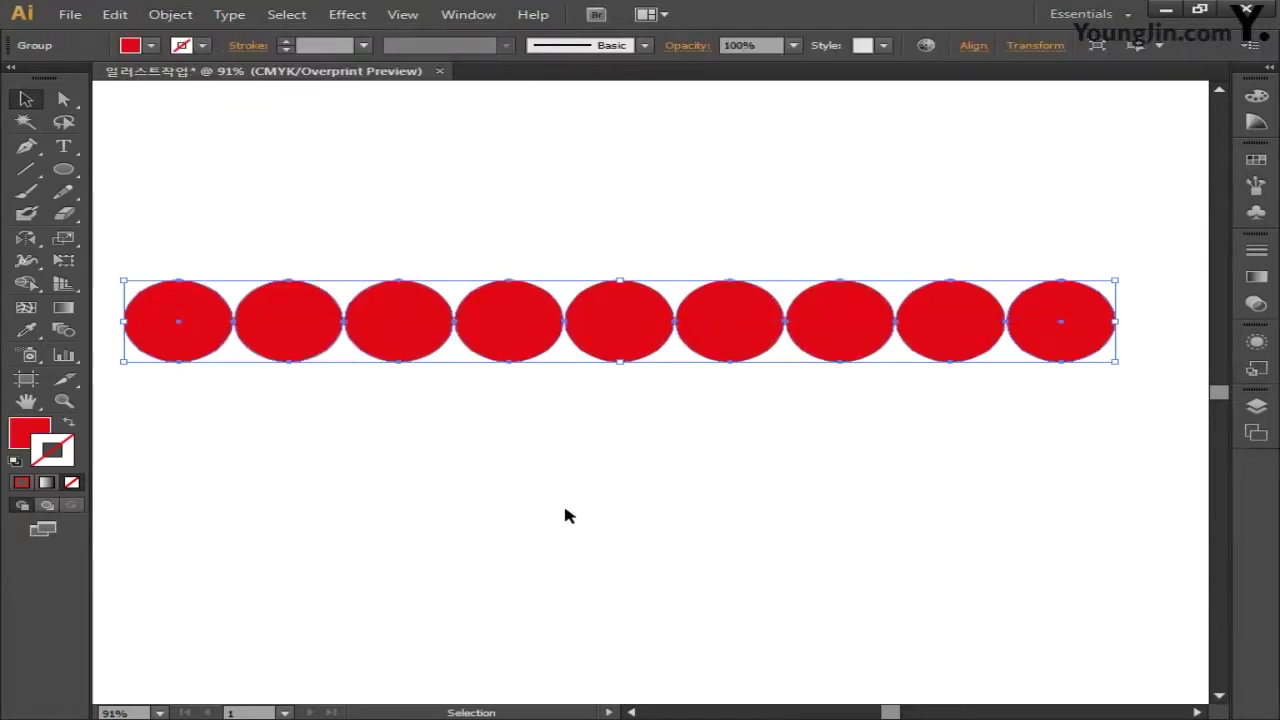
{"action": "key", "text": "space"}
{"action": "left_click_drag", "start_coordinate": [563, 477], "coordinate": [582, 343]}
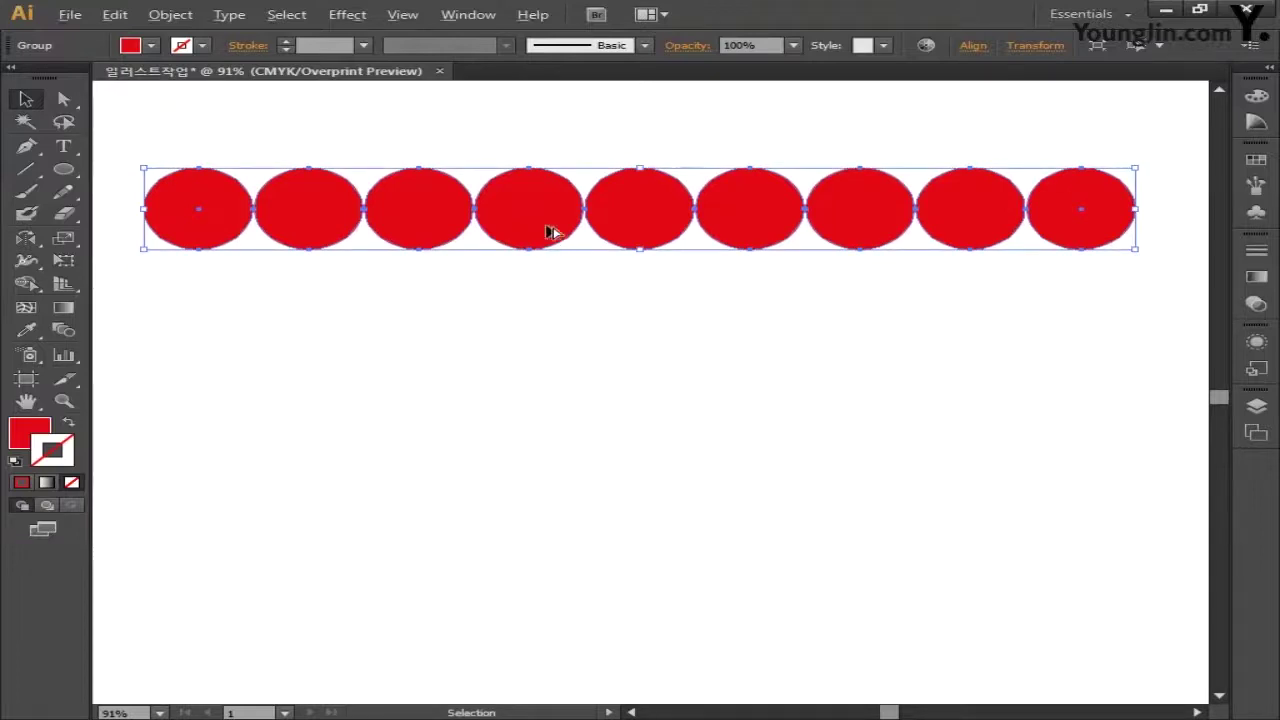
Step: Duplicate the row of circles straight down near the bottom of the visible canvas and make a blend between the two rows
{"action": "left_click_drag", "start_coordinate": [546, 232], "coordinate": [550, 602]}
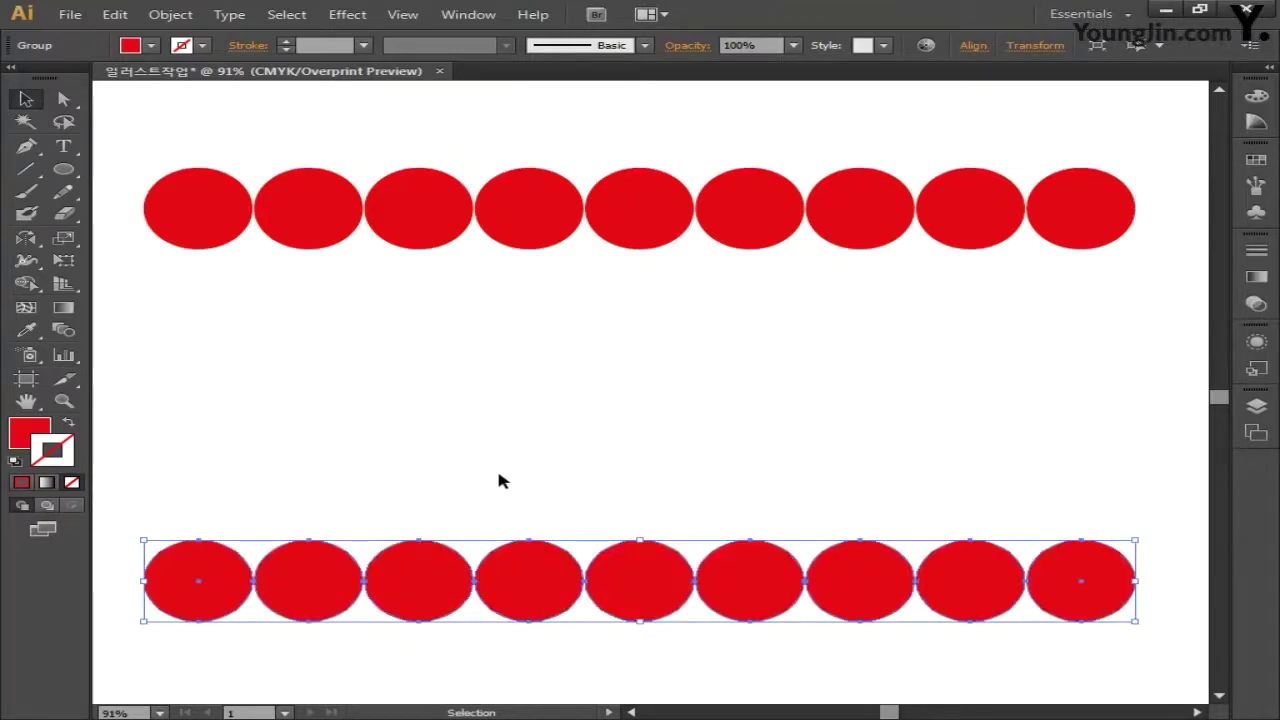
{"action": "left_click_drag", "start_coordinate": [259, 115], "coordinate": [1088, 652]}
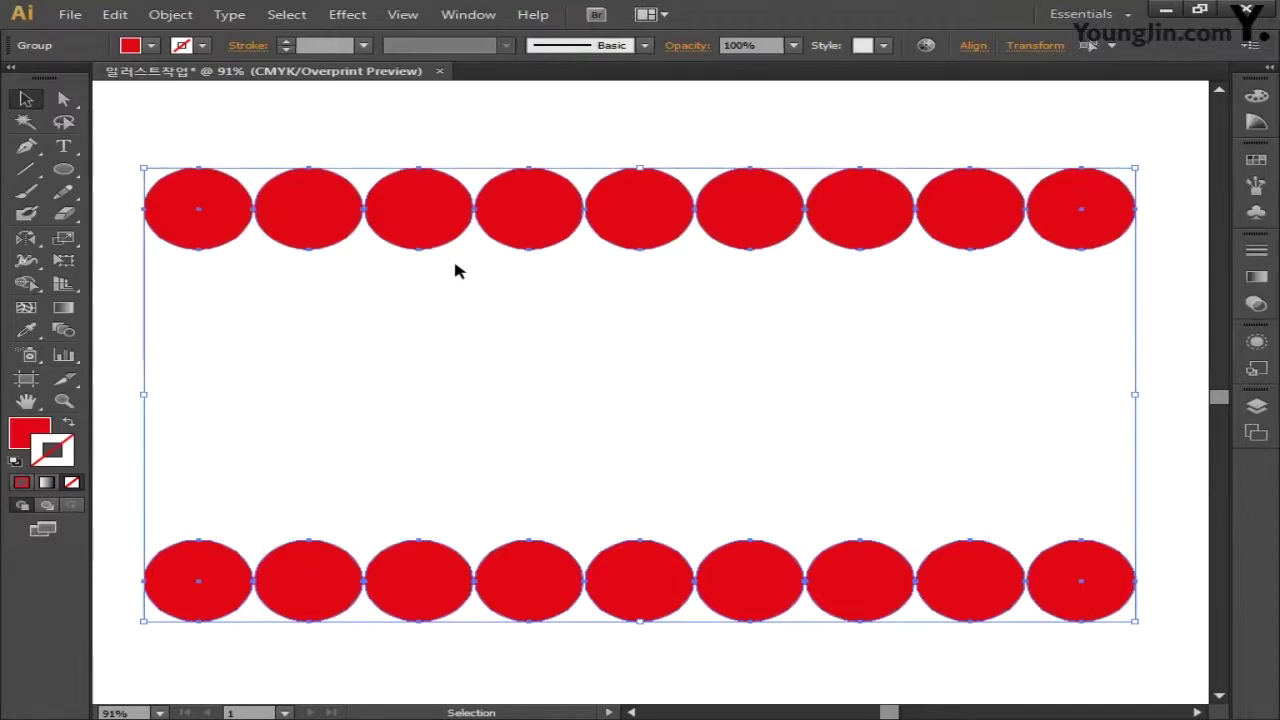
{"action": "left_click", "coordinate": [170, 14]}
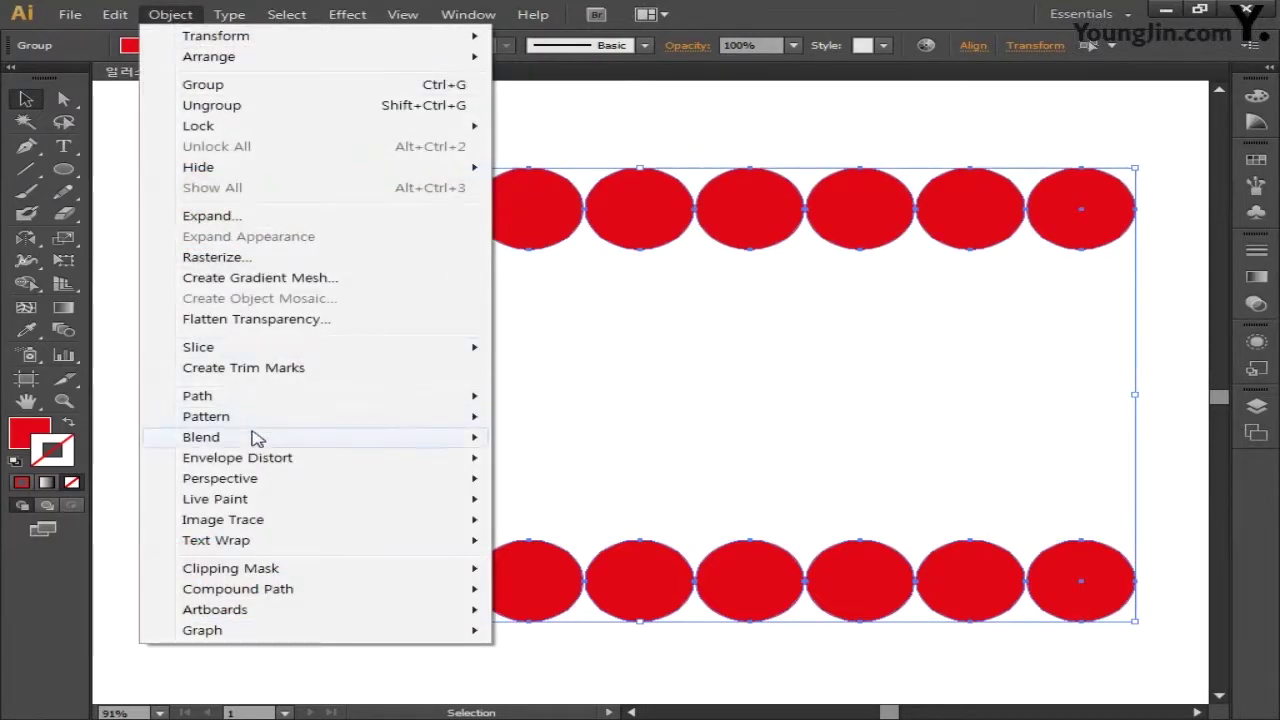
{"action": "mouse_move", "coordinate": [254, 440]}
{"action": "left_click", "coordinate": [569, 443]}
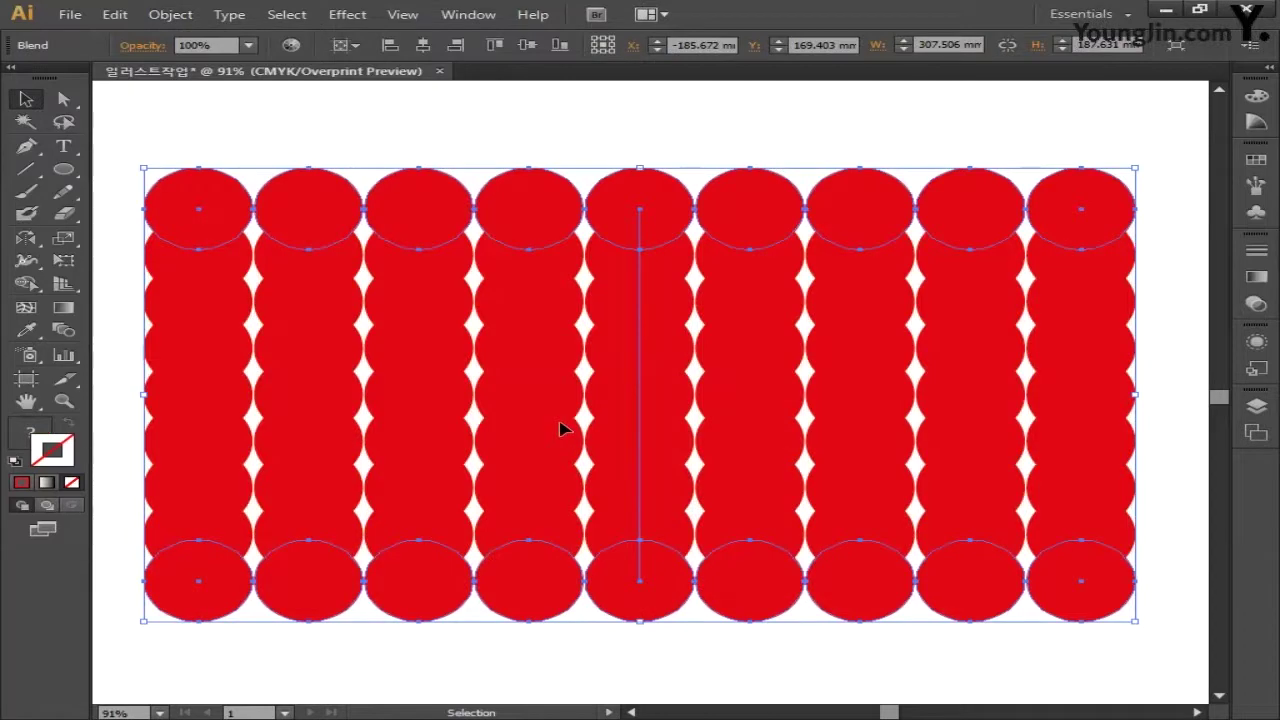
Step: Set the vertical blend's spacing to 3 specified steps
{"action": "left_click", "coordinate": [176, 20]}
{"action": "mouse_move", "coordinate": [349, 437]}
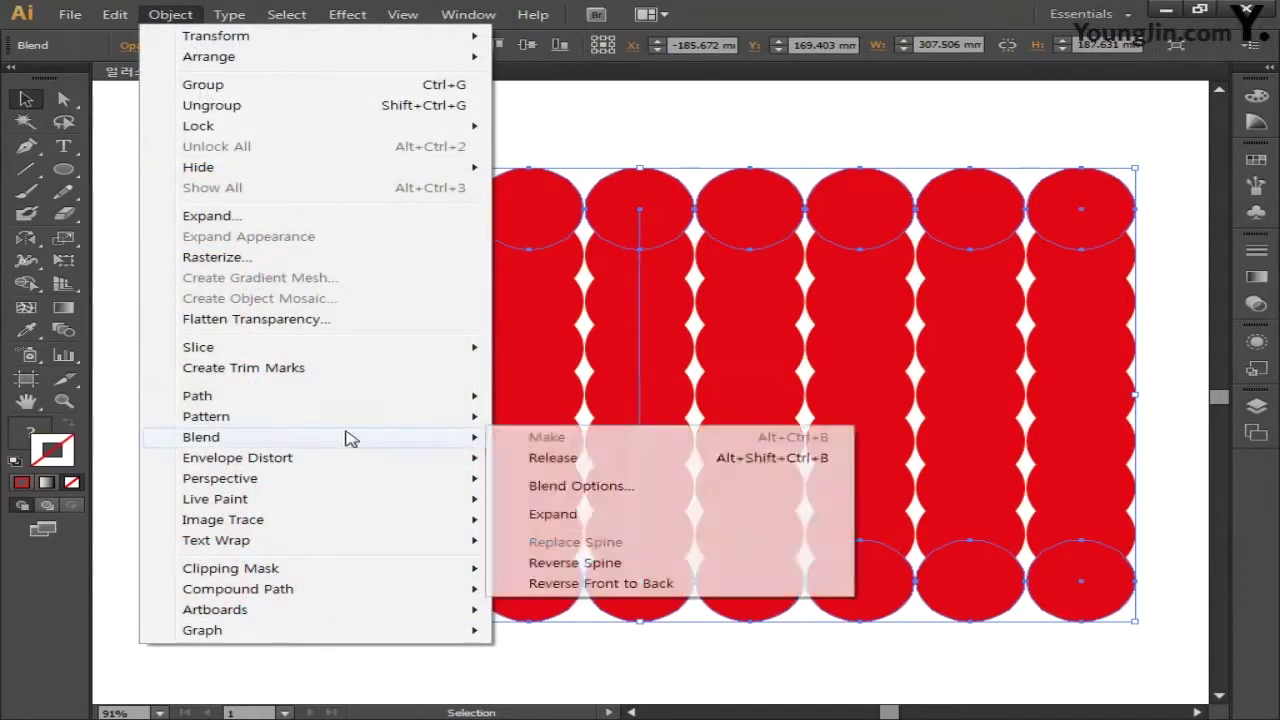
{"action": "left_click", "coordinate": [551, 488]}
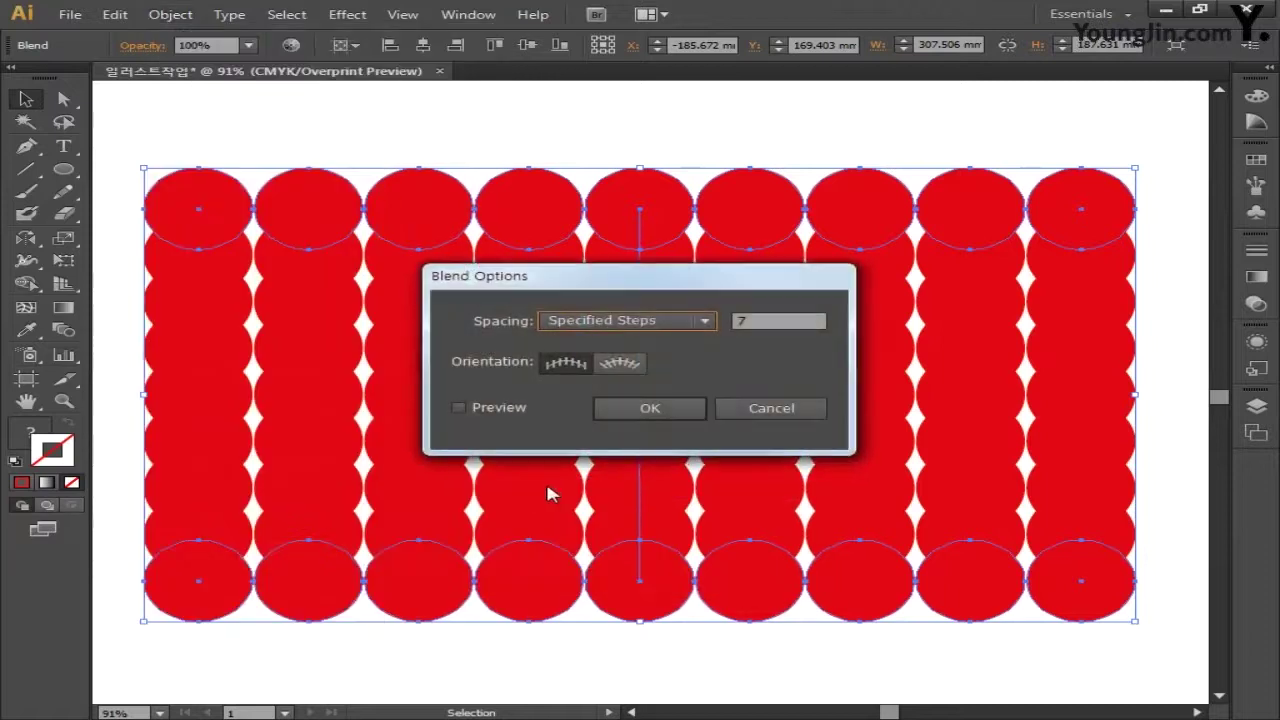
{"action": "left_click", "coordinate": [763, 325]}
{"action": "left_click_drag", "start_coordinate": [763, 325], "coordinate": [700, 330]}
{"action": "type", "text": "3"}
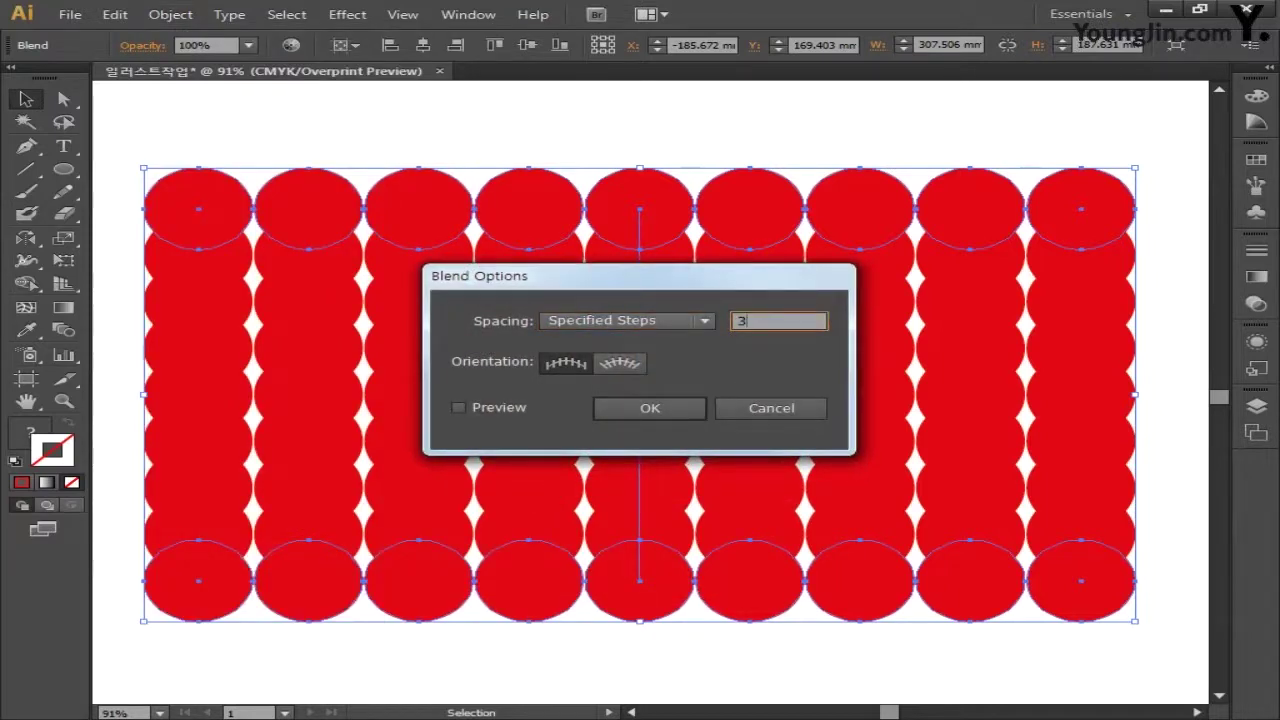
{"action": "left_click", "coordinate": [651, 410]}
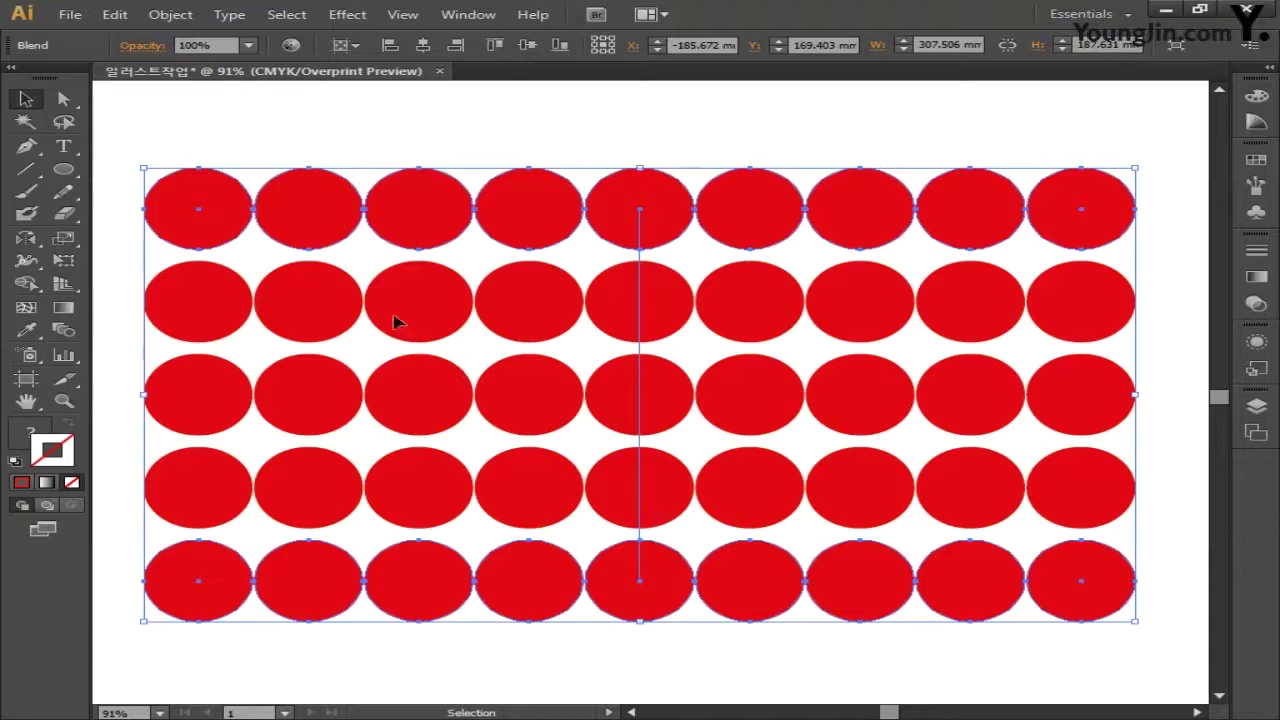
Step: Move only the blend's bottom row of circles straight up until the five rows nearly touch
{"action": "left_click", "coordinate": [63, 101]}
{"action": "left_click", "coordinate": [1120, 651]}
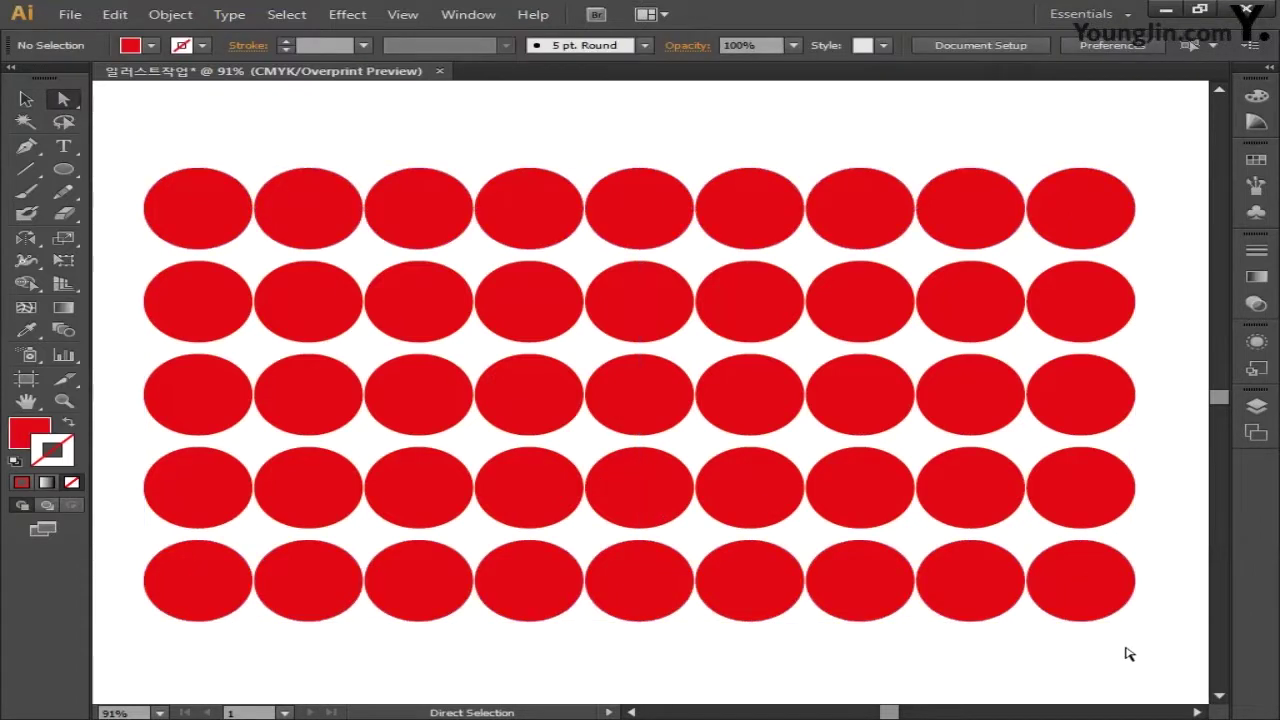
{"action": "left_click_drag", "start_coordinate": [1147, 643], "coordinate": [129, 540]}
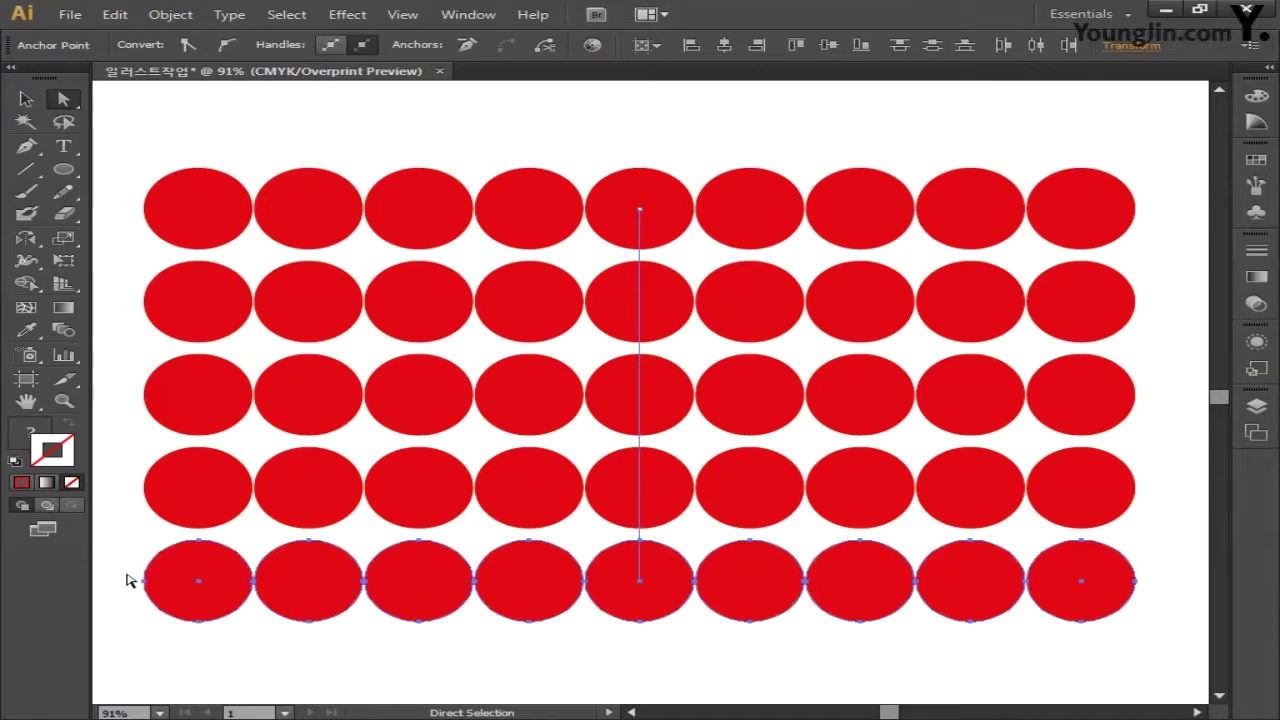
{"action": "key", "text": "Up"}
{"action": "key", "text": "Up"}
{"action": "key", "text": "Up"}
{"action": "key", "text": "Up"}
{"action": "key", "text": "Up"}
{"action": "key", "text": "Up"}
{"action": "key", "text": "Up"}
{"action": "key", "text": "Up"}
{"action": "key", "text": "Up"}
{"action": "key", "text": "Up"}
{"action": "key", "text": "Up"}
{"action": "key", "text": "Up"}
{"action": "key", "text": "Up"}
{"action": "key", "text": "Up"}
{"action": "key", "text": "Up"}
{"action": "key", "text": "Up"}
{"action": "key", "text": "Up"}
{"action": "key", "text": "Up"}
{"action": "key", "text": "Up"}
{"action": "key", "text": "Up"}
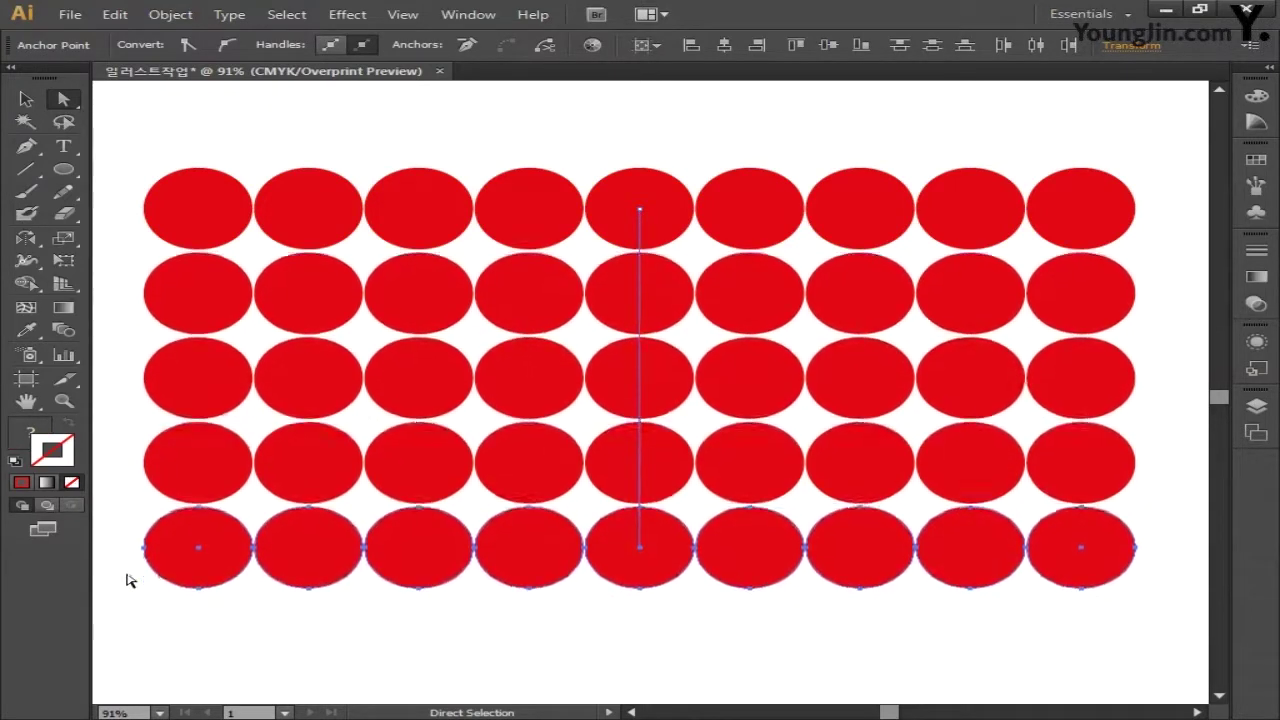
{"action": "key", "text": "Up"}
{"action": "key", "text": "Up"}
{"action": "key", "text": "Up"}
{"action": "key", "text": "Up"}
{"action": "key", "text": "Up"}
{"action": "key", "text": "Up"}
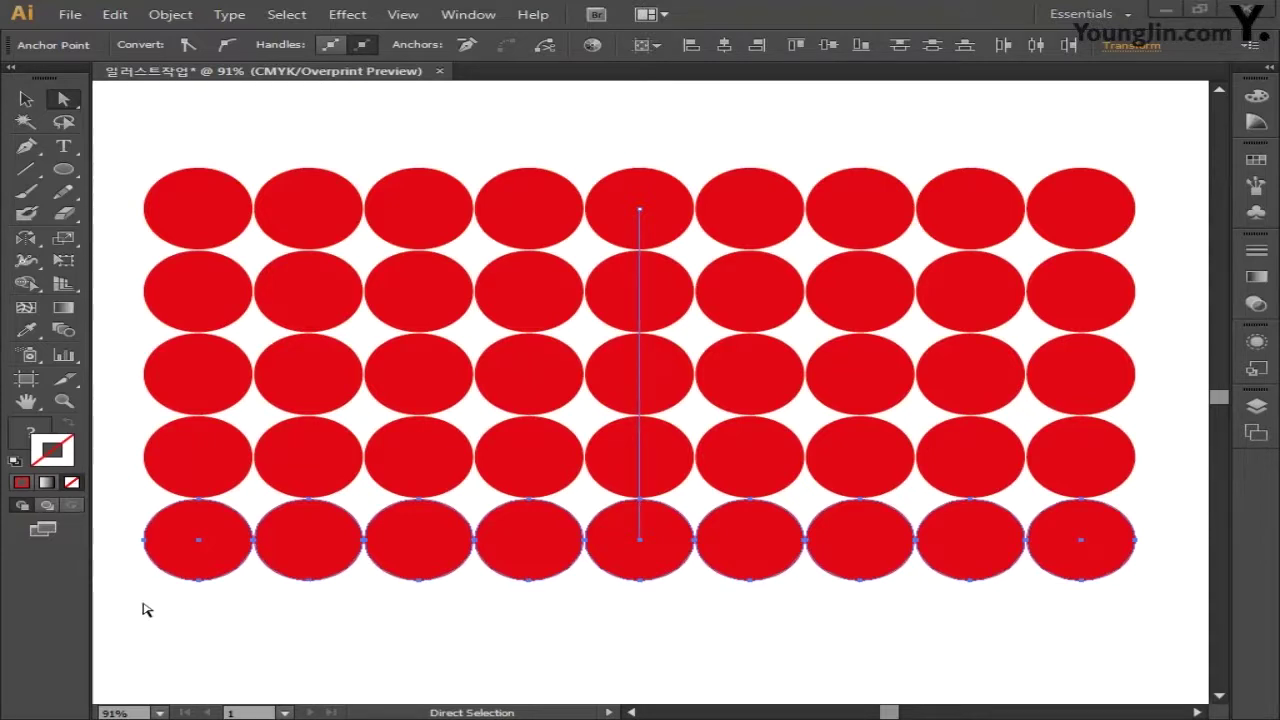
Step: Show the grid over an empty canvas area beside the circles and enable Snap to Grid
{"action": "key", "text": "space"}
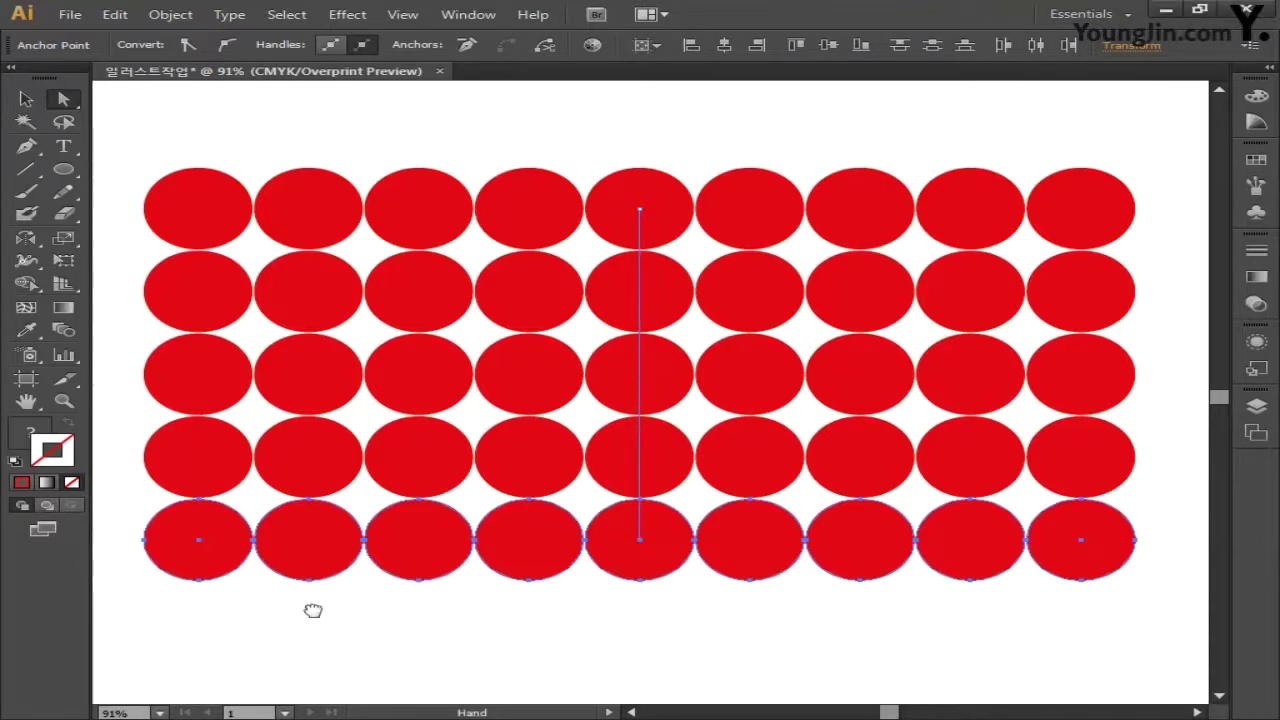
{"action": "left_click_drag", "start_coordinate": [311, 608], "coordinate": [815, 610]}
{"action": "left_click_drag", "start_coordinate": [426, 608], "coordinate": [732, 606]}
{"action": "left_click_drag", "start_coordinate": [290, 601], "coordinate": [654, 600]}
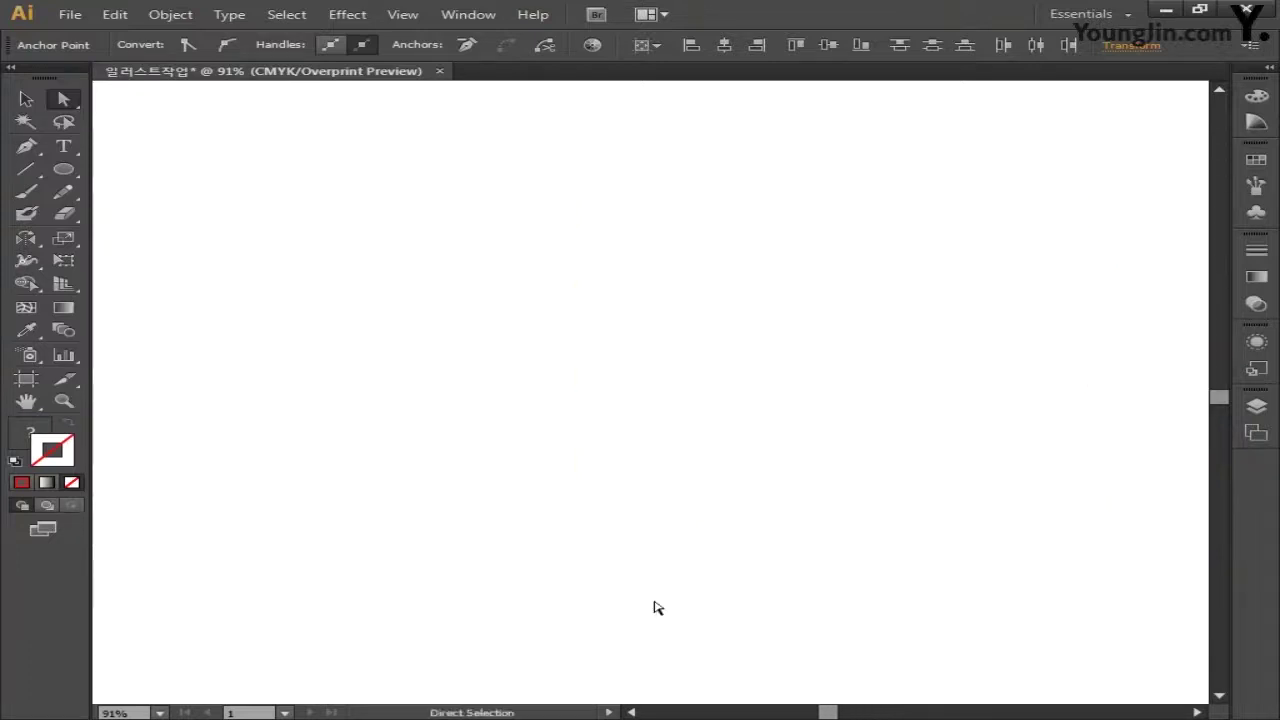
{"action": "left_click", "coordinate": [405, 16]}
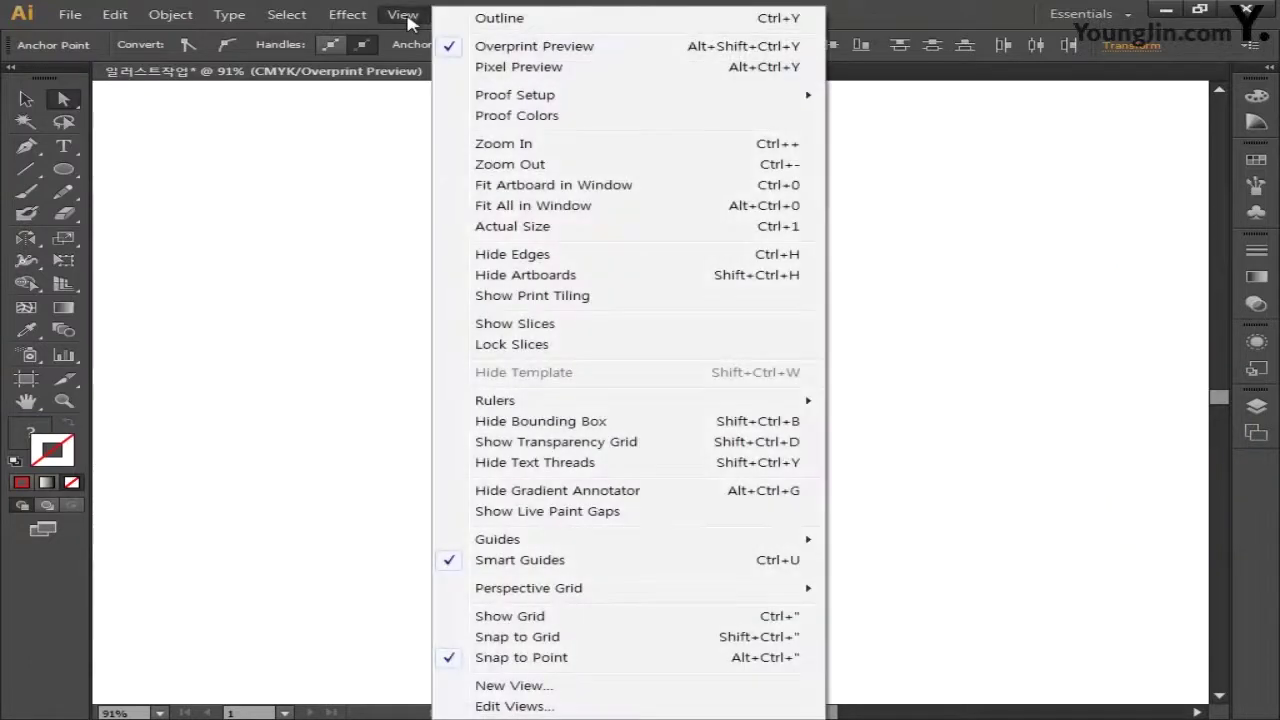
{"action": "left_click", "coordinate": [556, 618]}
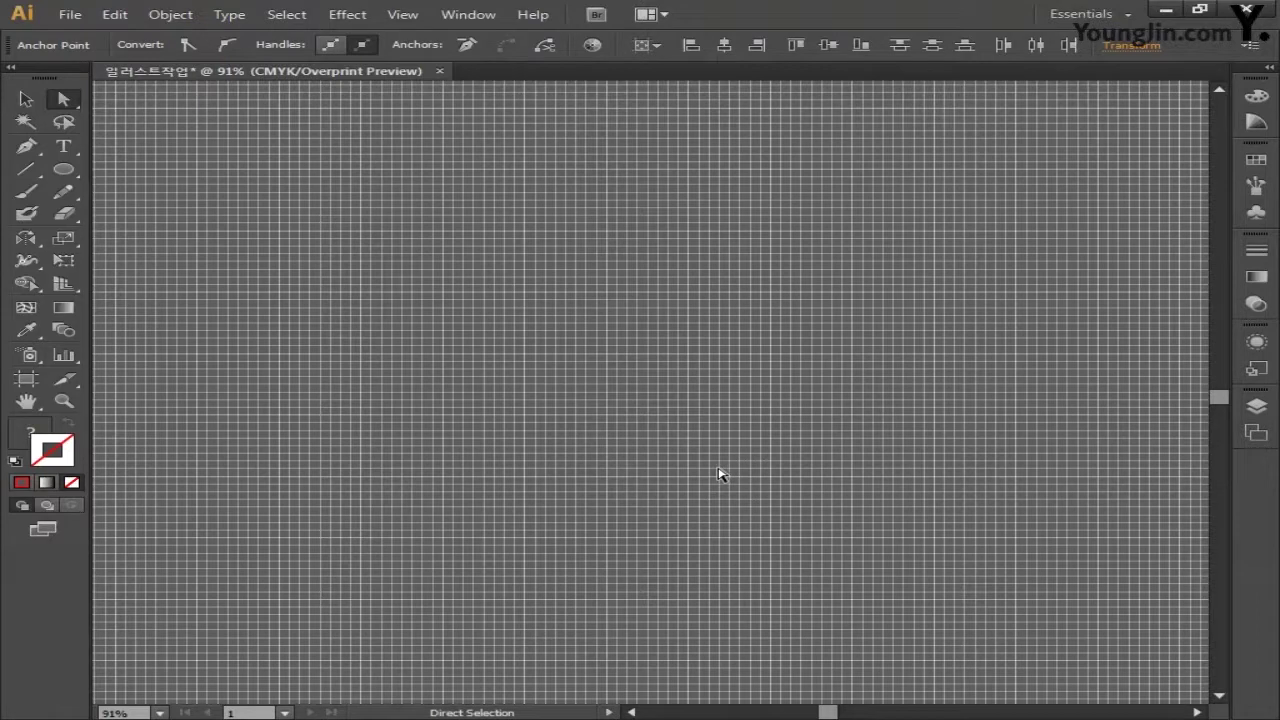
{"action": "left_click", "coordinate": [403, 15]}
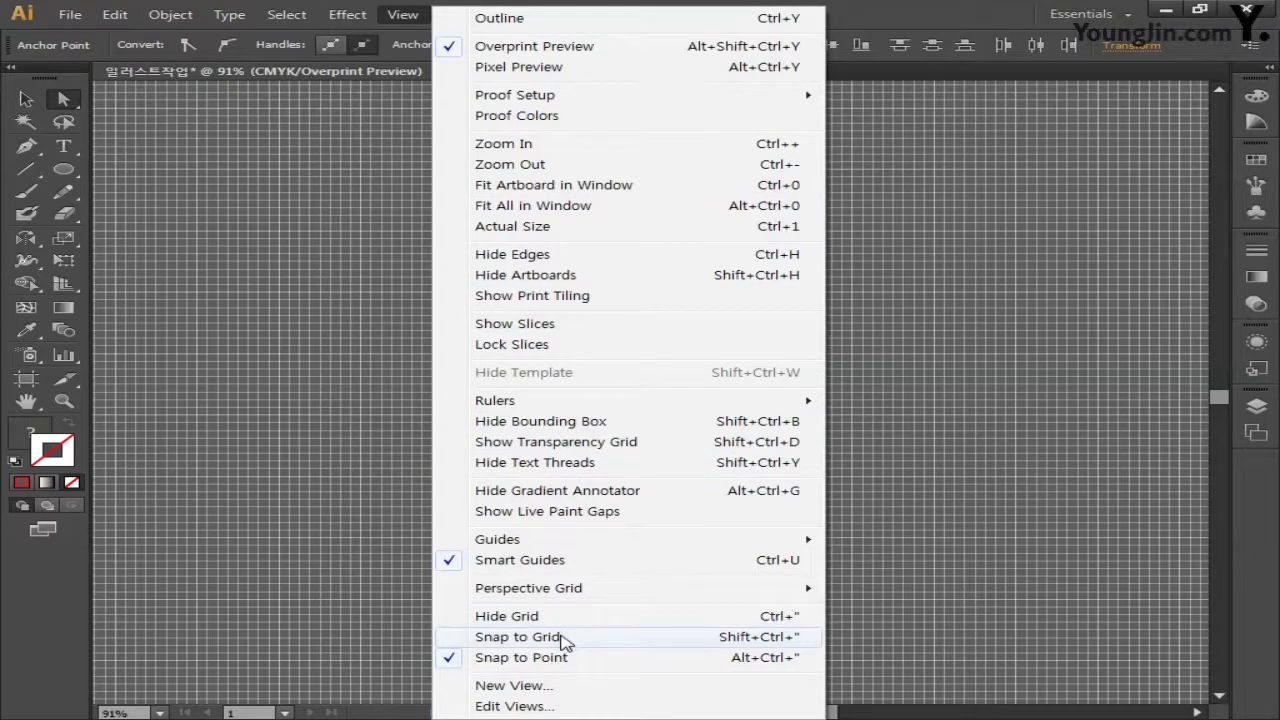
{"action": "left_click", "coordinate": [518, 637]}
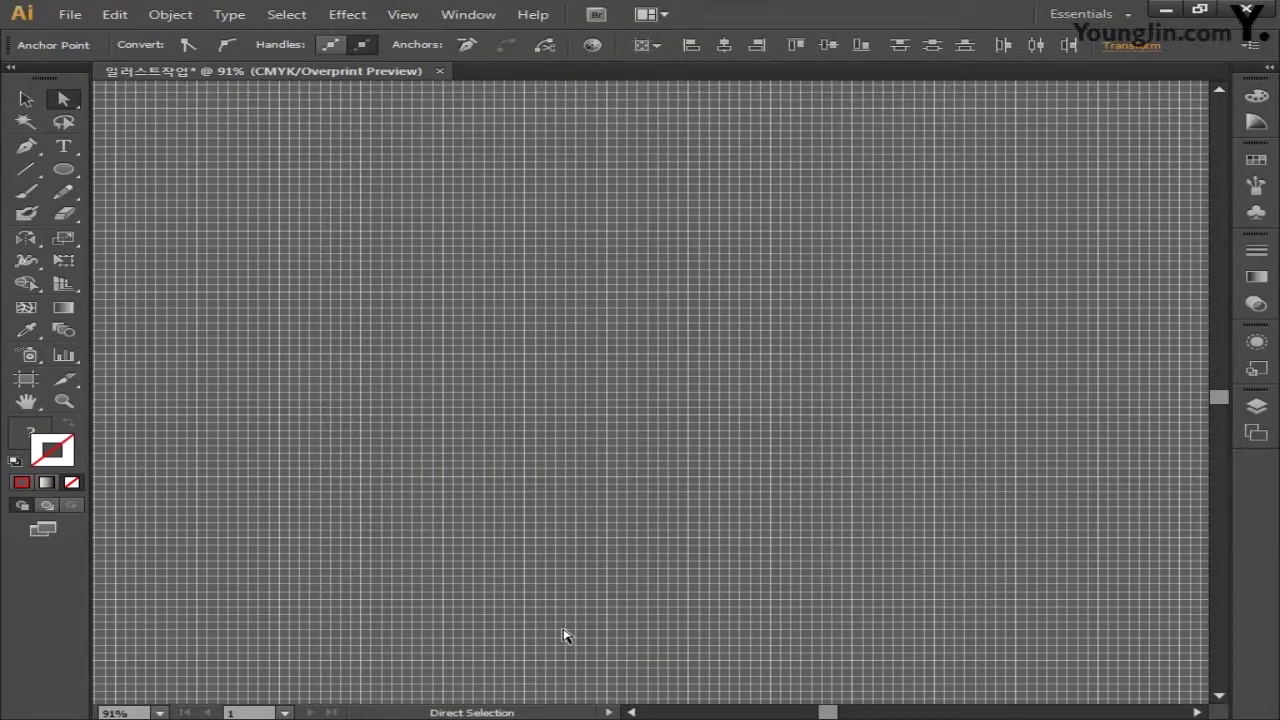
Step: Draw a large red circle from its center on the empty gridded area
{"action": "left_click", "coordinate": [63, 169]}
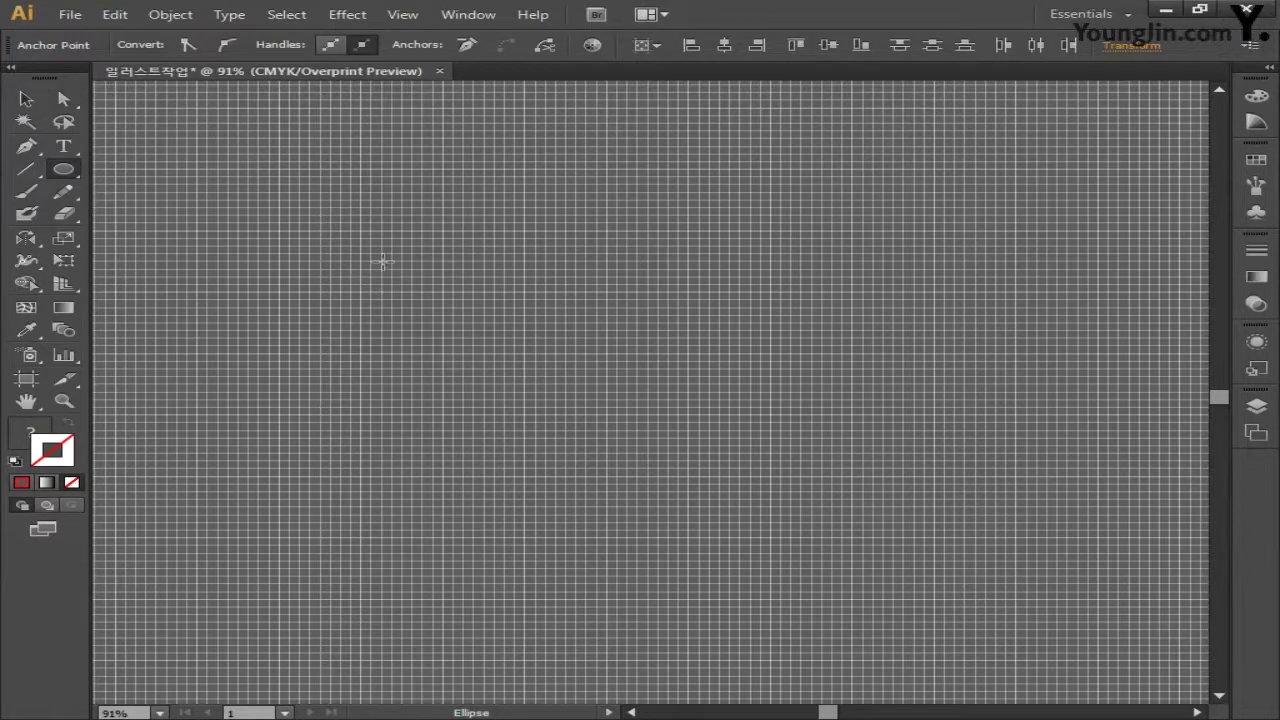
{"action": "key", "text": "ctrl+a"}
{"action": "left_click_drag", "start_coordinate": [578, 401], "coordinate": [892, 521]}
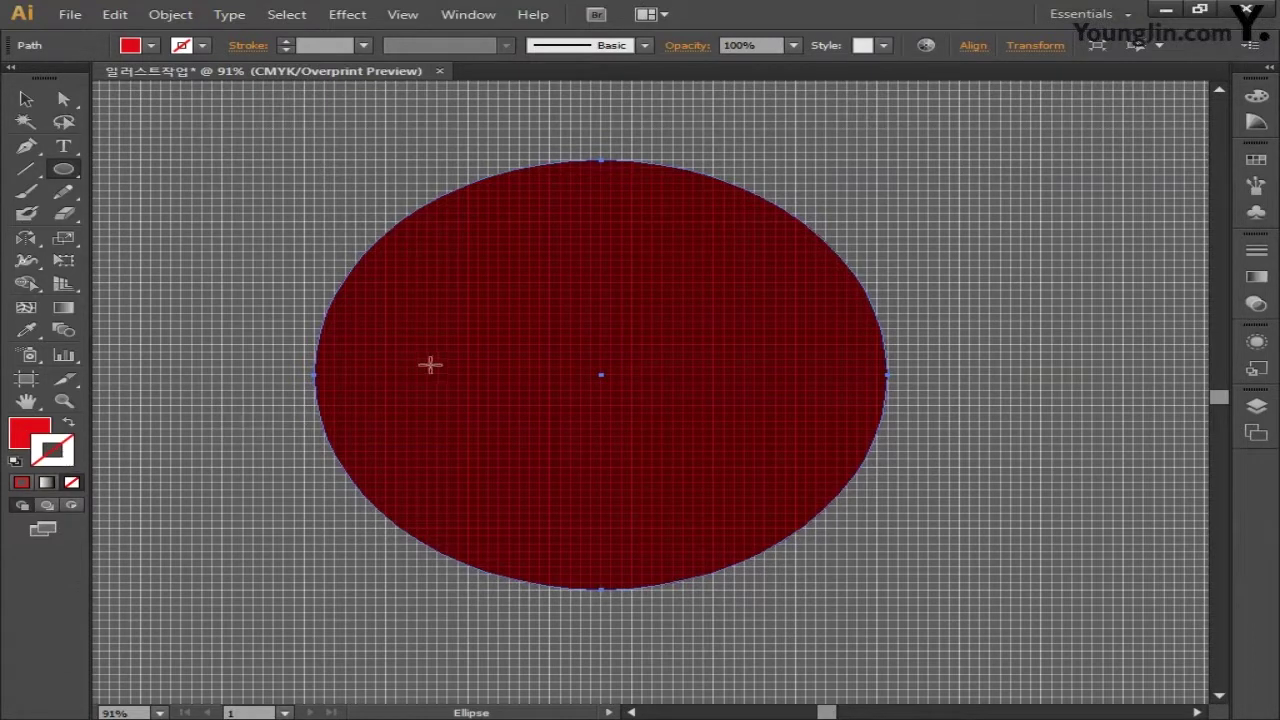
Step: Create a concentric copy of the large circle scaled uniformly to 70%
{"action": "double_click", "coordinate": [65, 242]}
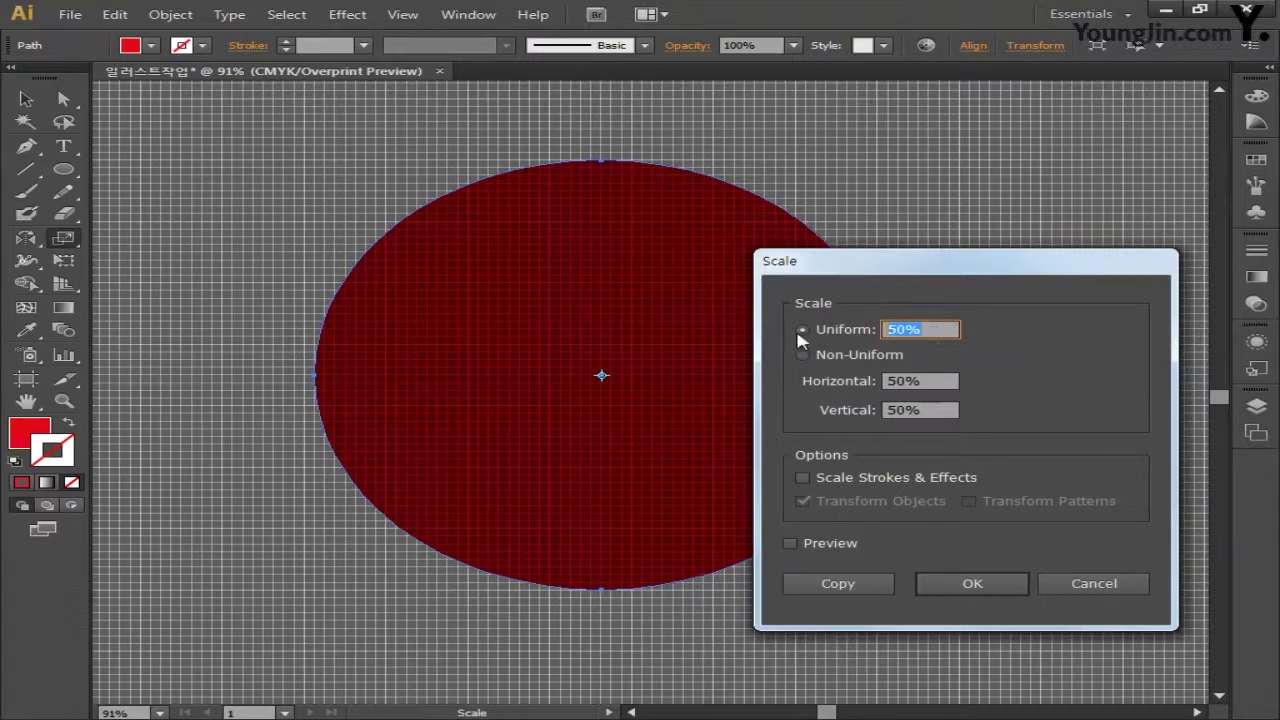
{"action": "type", "text": "70"}
{"action": "left_click", "coordinate": [864, 585]}
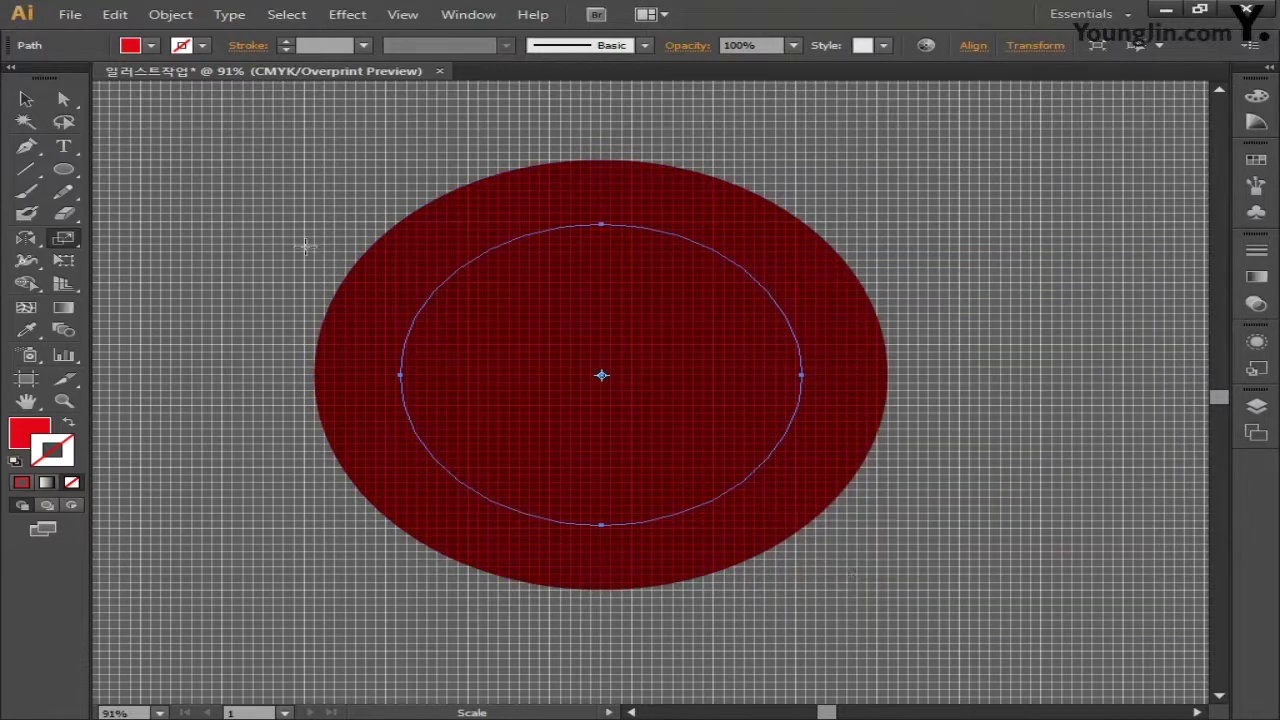
Step: Subtract the inner circle from the outer one with Pathfinder's Minus Front to form a ring
{"action": "left_click", "coordinate": [26, 98]}
{"action": "left_click_drag", "start_coordinate": [265, 184], "coordinate": [613, 427]}
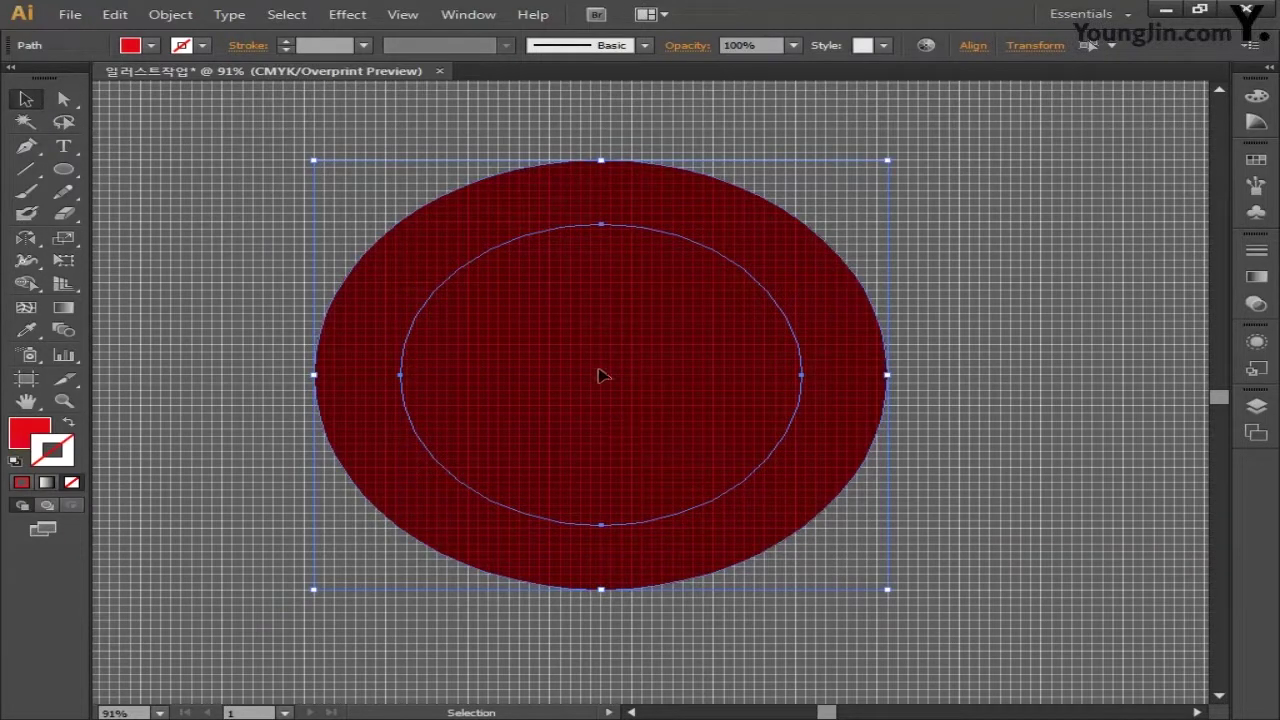
{"action": "left_click", "coordinate": [462, 18]}
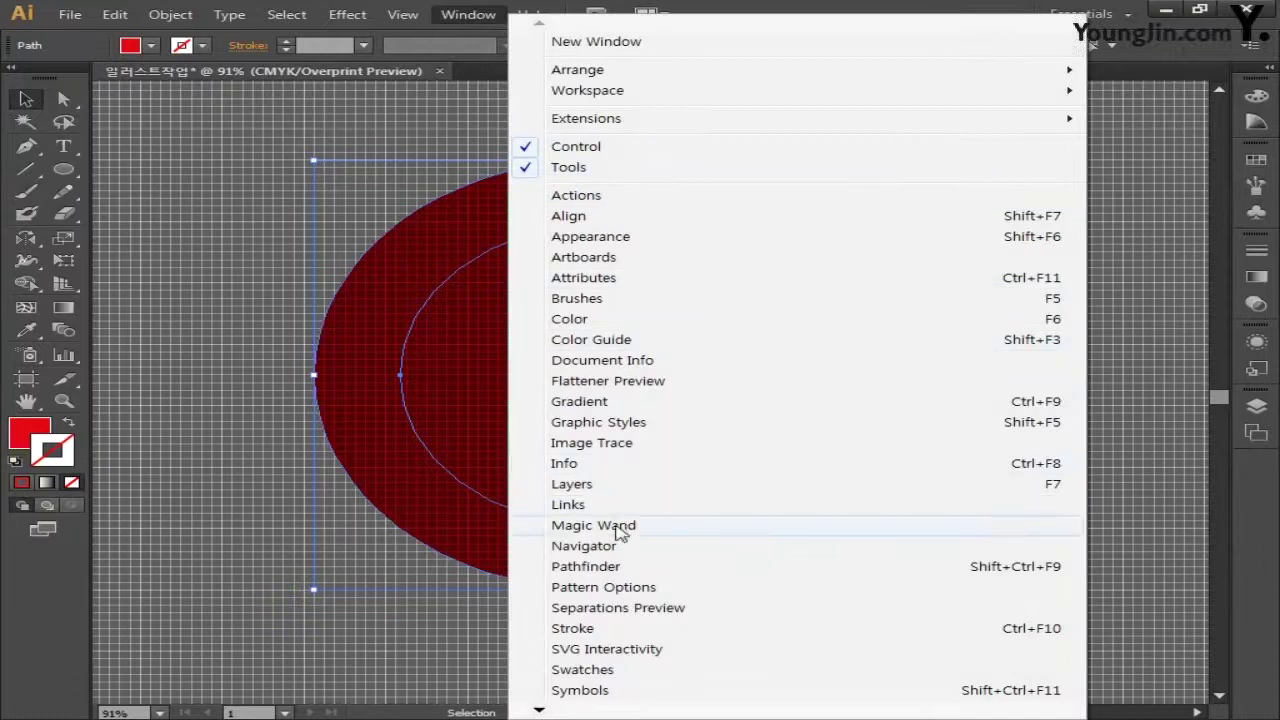
{"action": "left_click", "coordinate": [614, 566]}
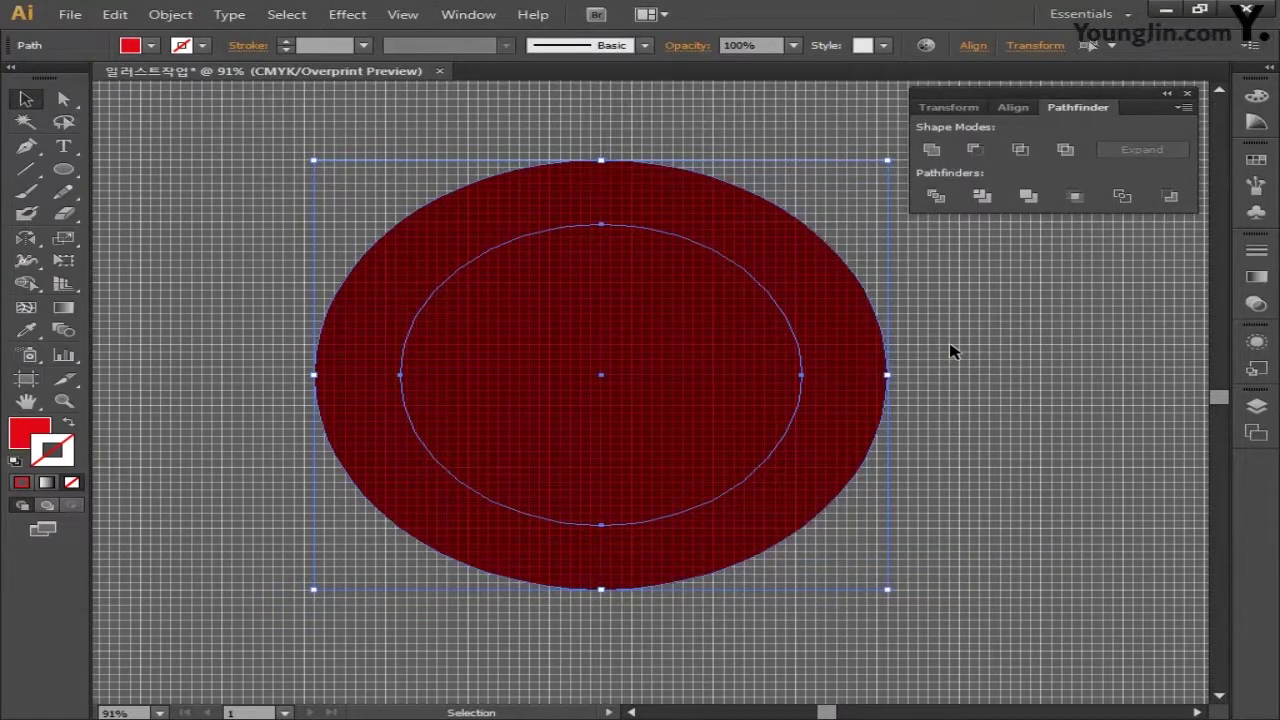
{"action": "left_click", "coordinate": [975, 150]}
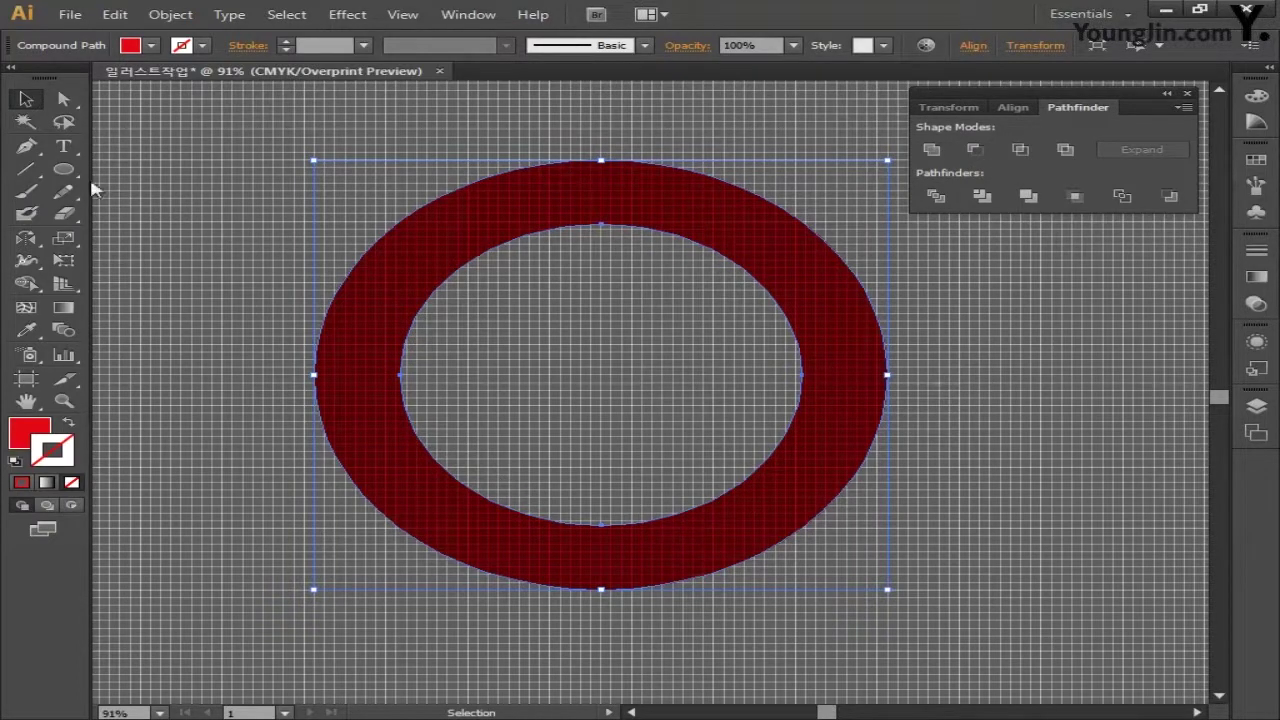
Step: Draw a horizontal rectangle across the ring's top, matching its full width and about its band thickness, and unite both shapes
{"action": "left_click", "coordinate": [63, 169]}
{"action": "left_click", "coordinate": [155, 170]}
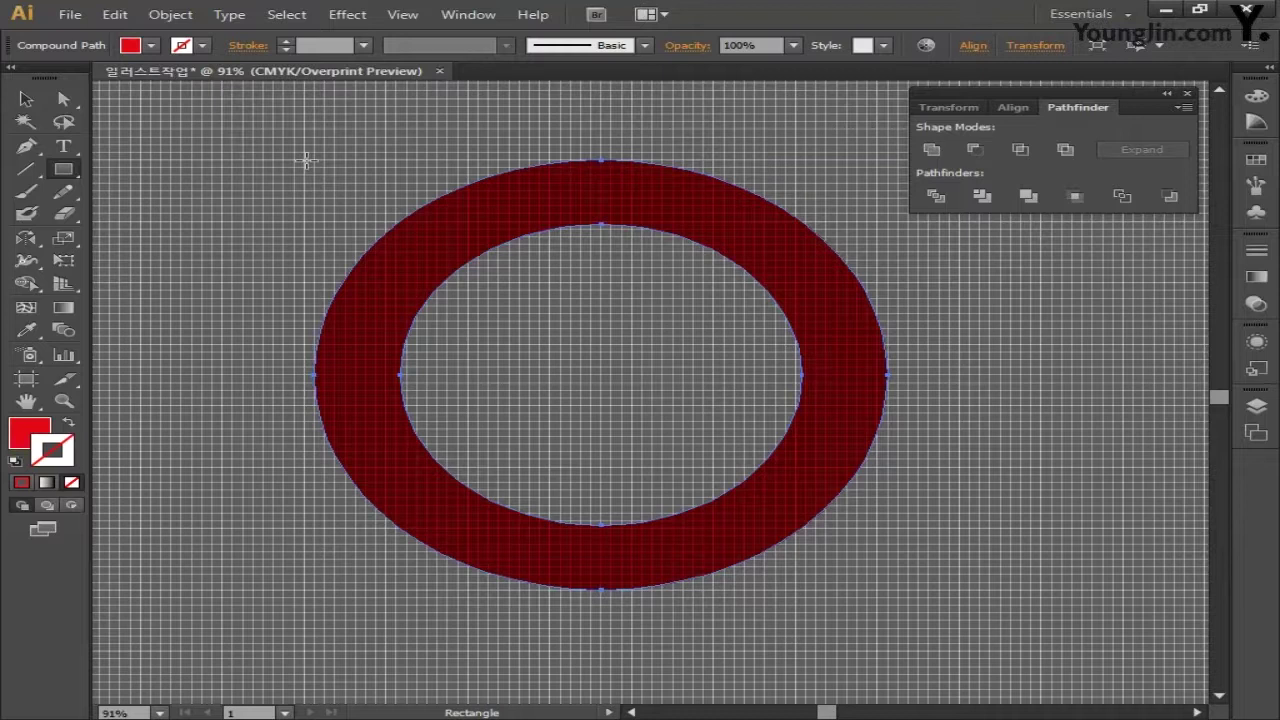
{"action": "left_click_drag", "start_coordinate": [315, 160], "coordinate": [887, 220]}
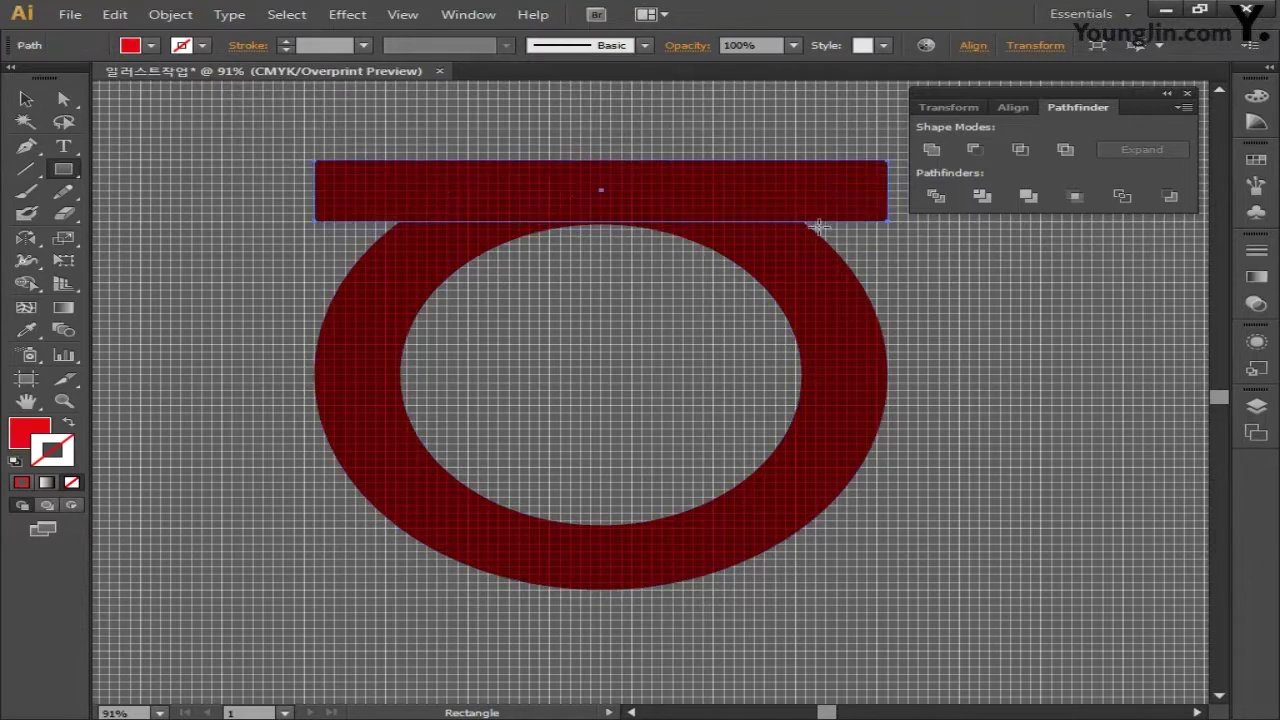
{"action": "left_click", "coordinate": [35, 103]}
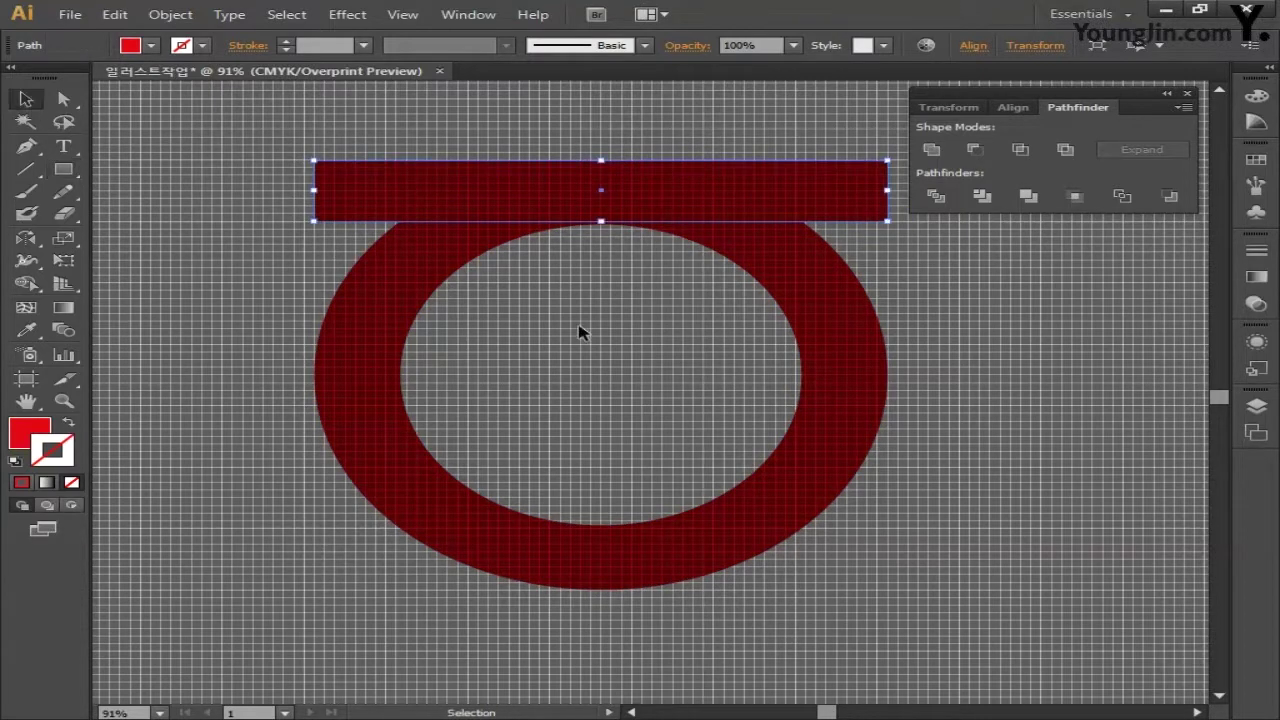
{"action": "left_click_drag", "start_coordinate": [420, 140], "coordinate": [650, 350]}
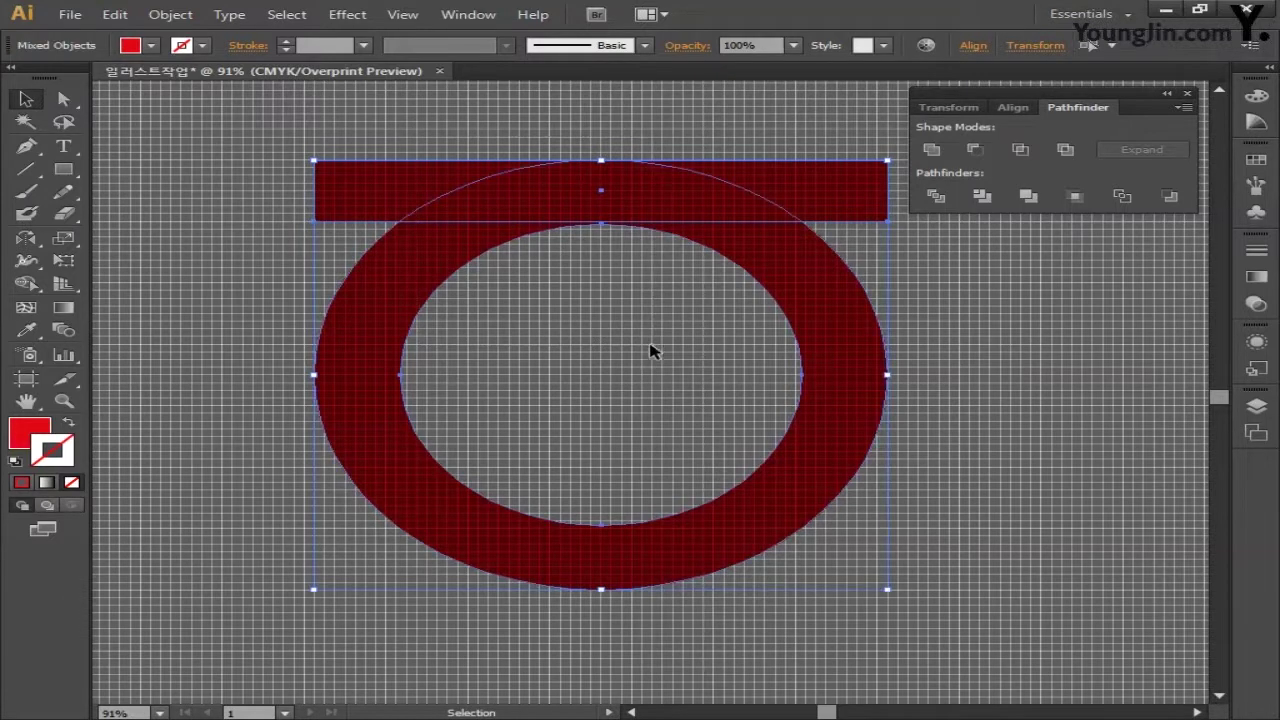
{"action": "left_click", "coordinate": [931, 150]}
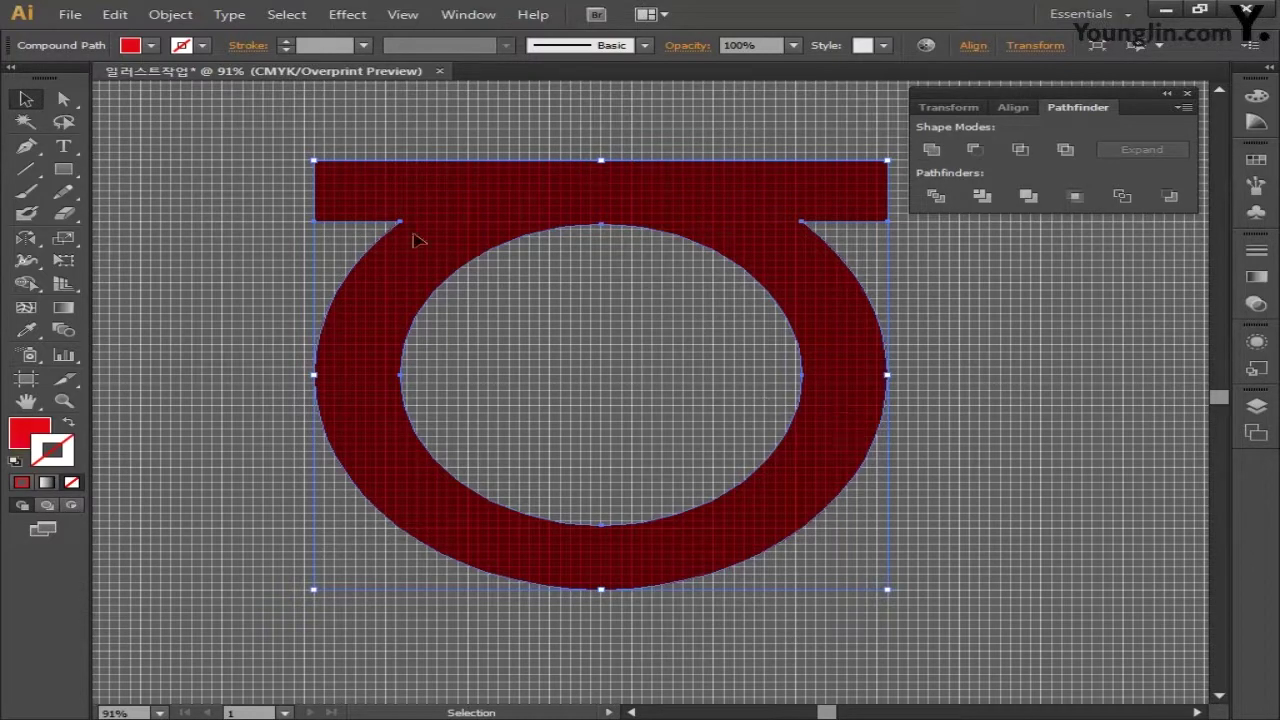
Step: Draw a thin vertical rectangle through the ring's center, extending past top and bottom, and a thin horizontal one across its left band
{"action": "left_click", "coordinate": [58, 173]}
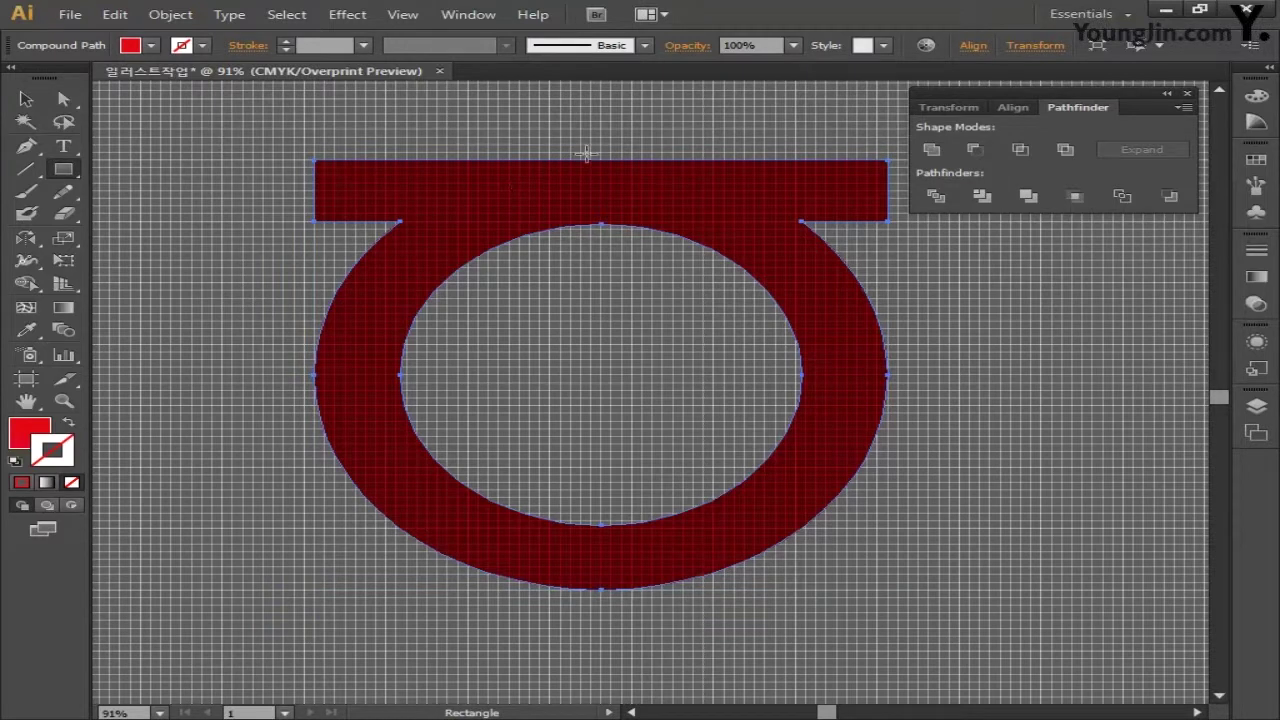
{"action": "left_click_drag", "start_coordinate": [595, 150], "coordinate": [600, 620]}
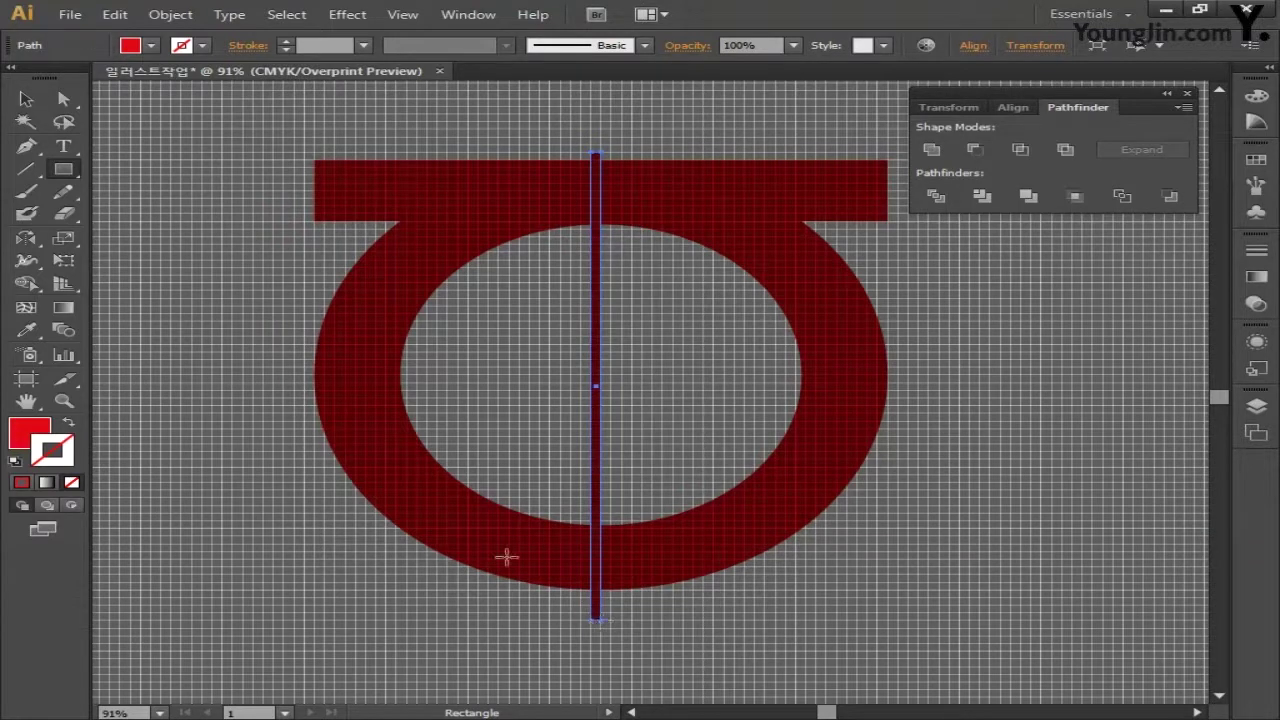
{"action": "left_click_drag", "start_coordinate": [303, 374], "coordinate": [416, 382]}
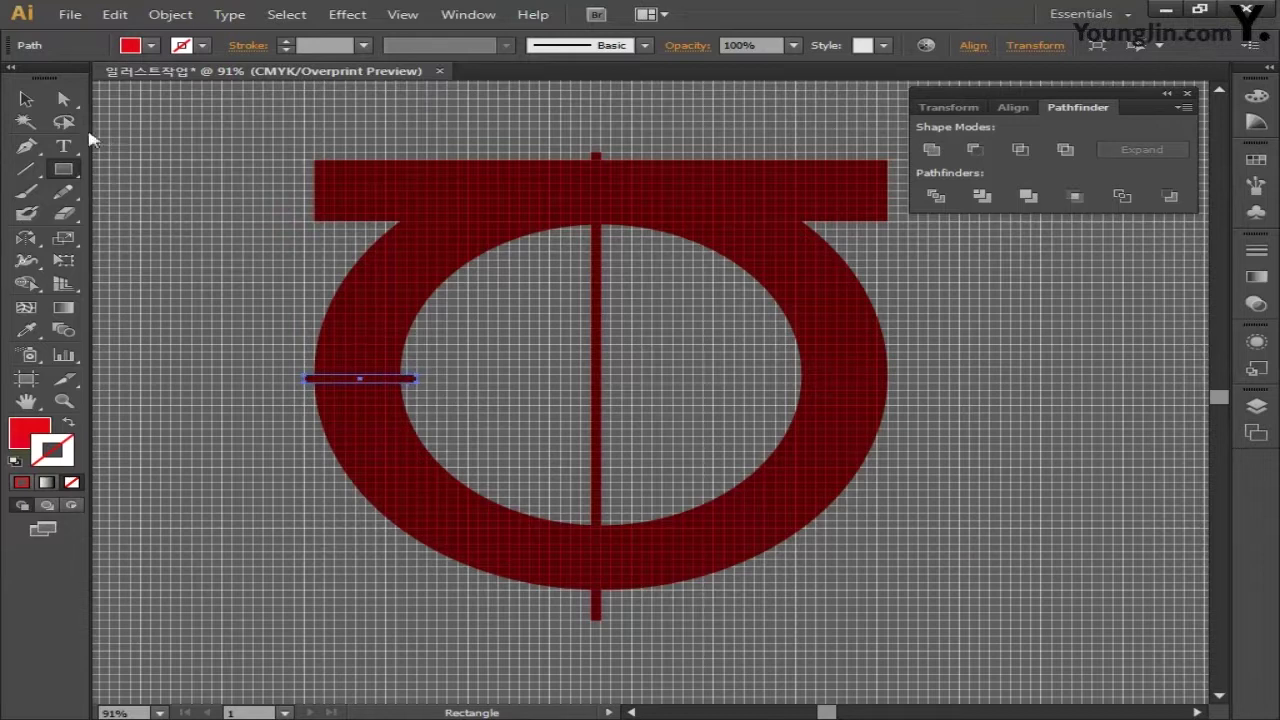
{"action": "left_click", "coordinate": [26, 99]}
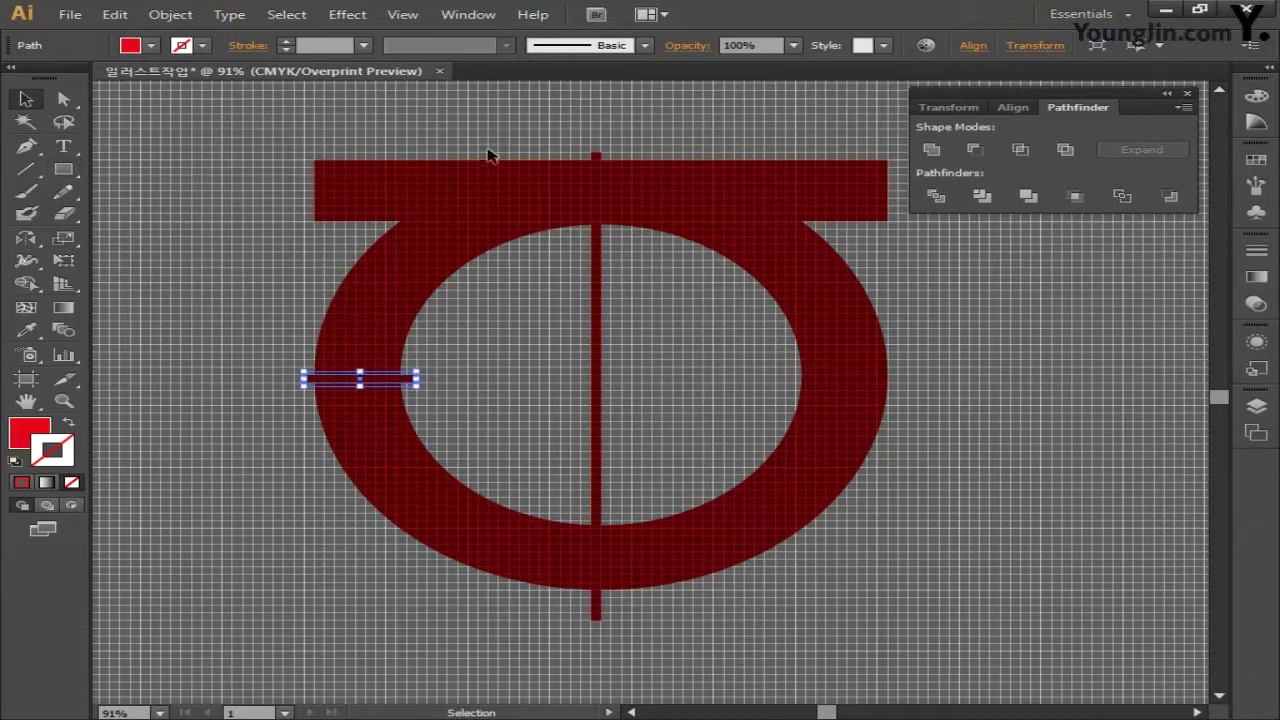
Step: Set alignment to the selection and center the ring shape and the thin vertical bar horizontally on each other
{"action": "left_click_drag", "start_coordinate": [509, 134], "coordinate": [700, 318]}
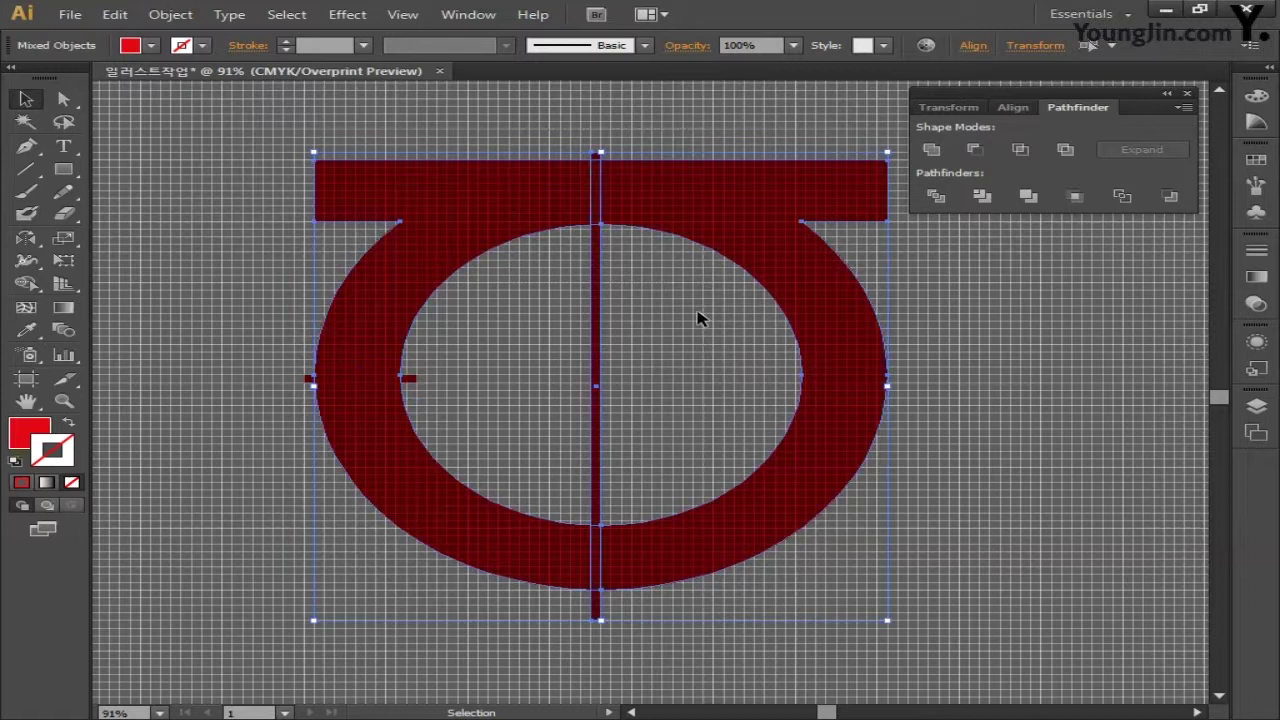
{"action": "left_click", "coordinate": [1018, 108]}
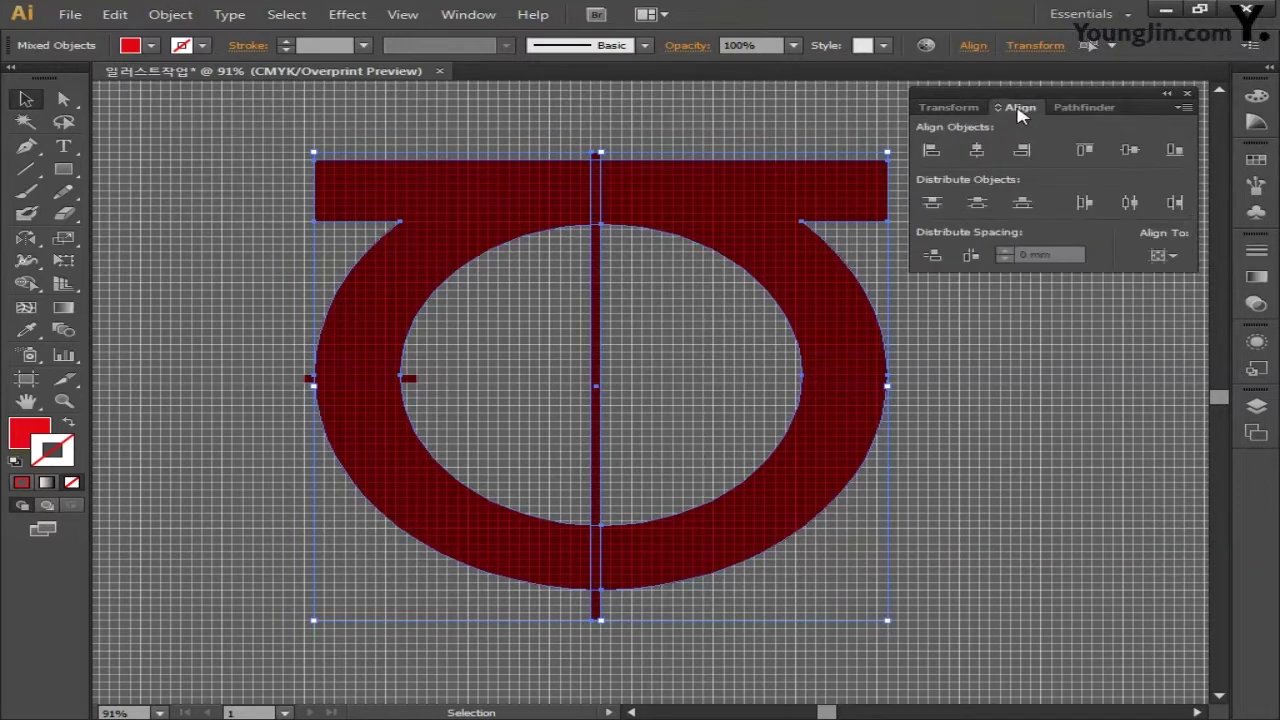
{"action": "left_click", "coordinate": [1163, 256]}
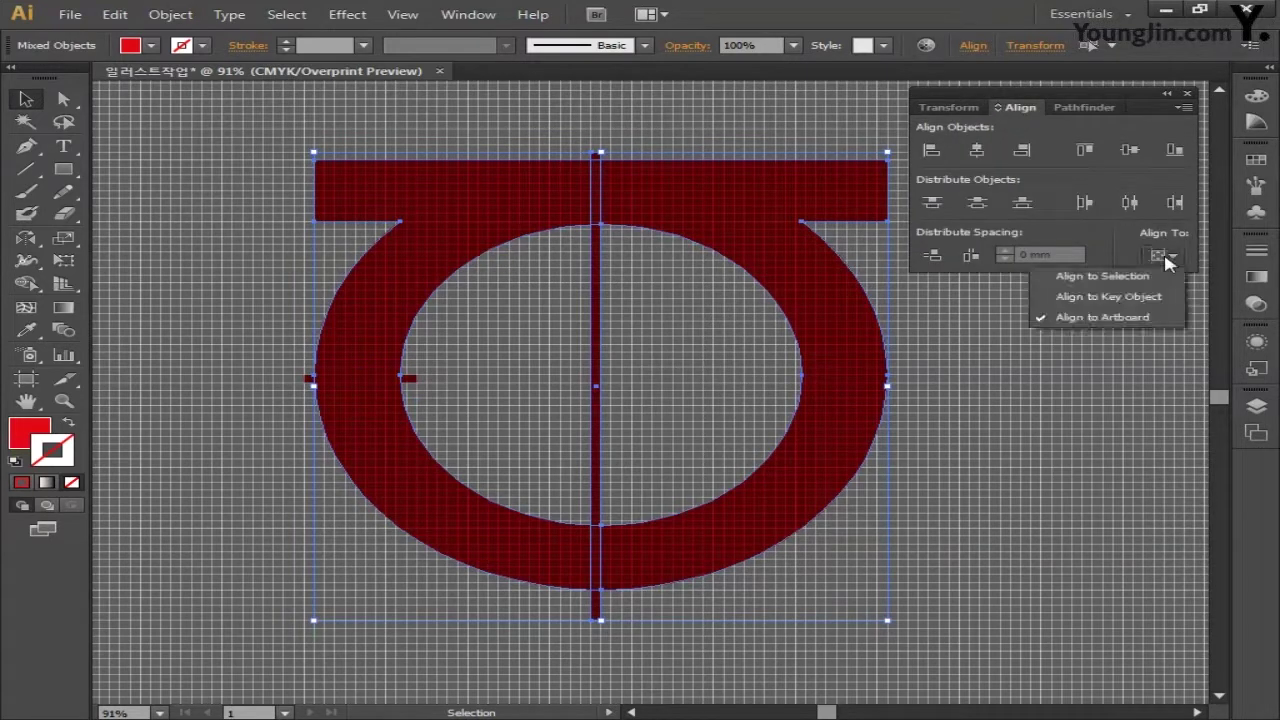
{"action": "left_click", "coordinate": [1100, 276]}
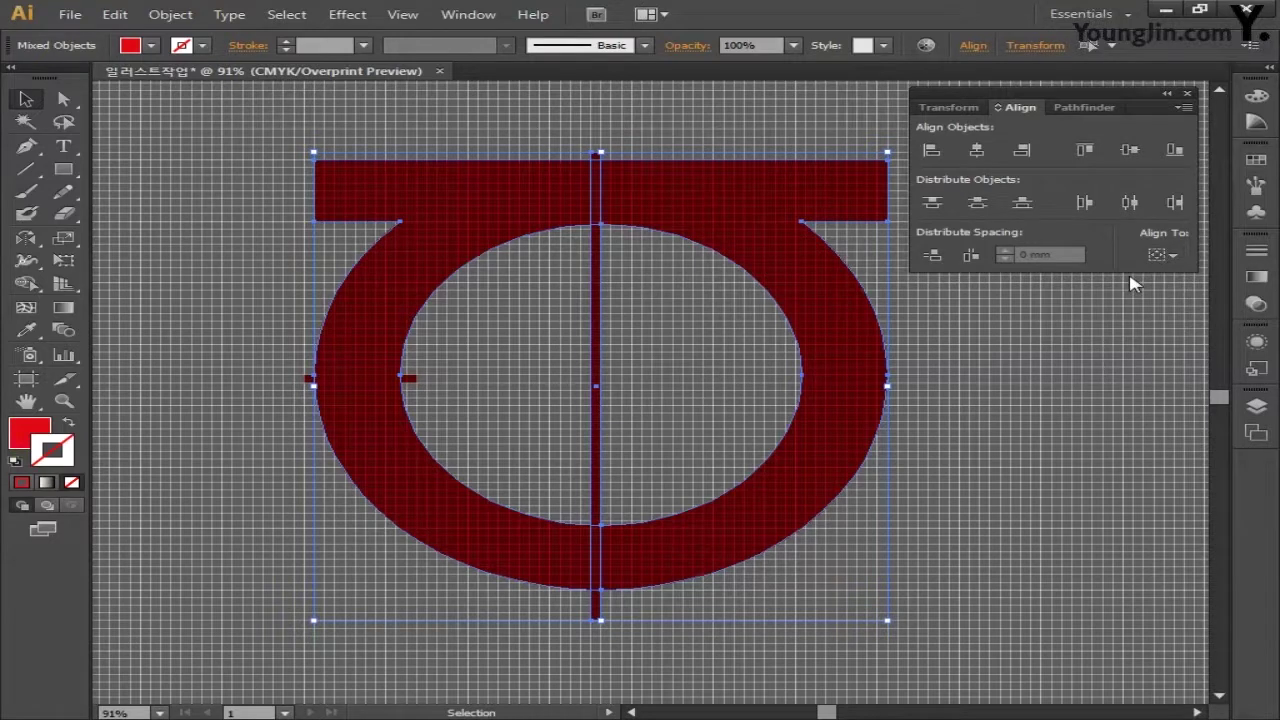
{"action": "left_click", "coordinate": [977, 150]}
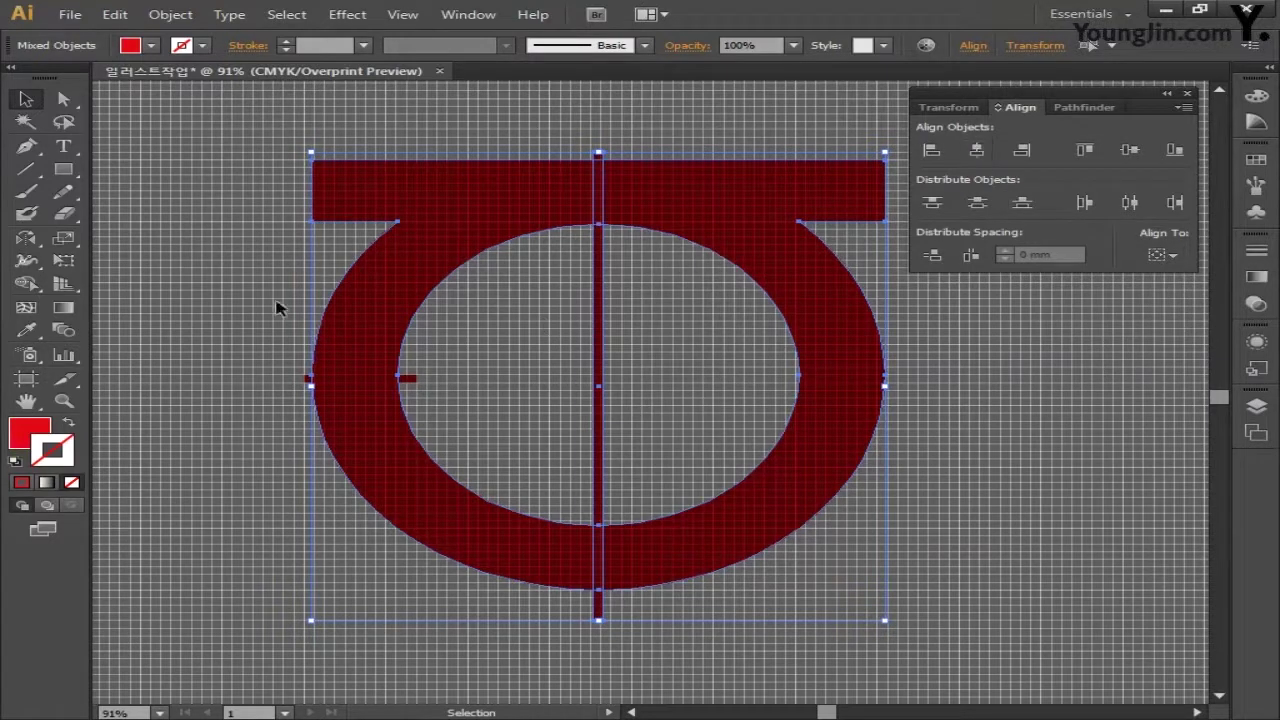
Step: Center the ring shape and the thin horizontal bar on its left band vertically on each other
{"action": "left_click_drag", "start_coordinate": [260, 300], "coordinate": [458, 426]}
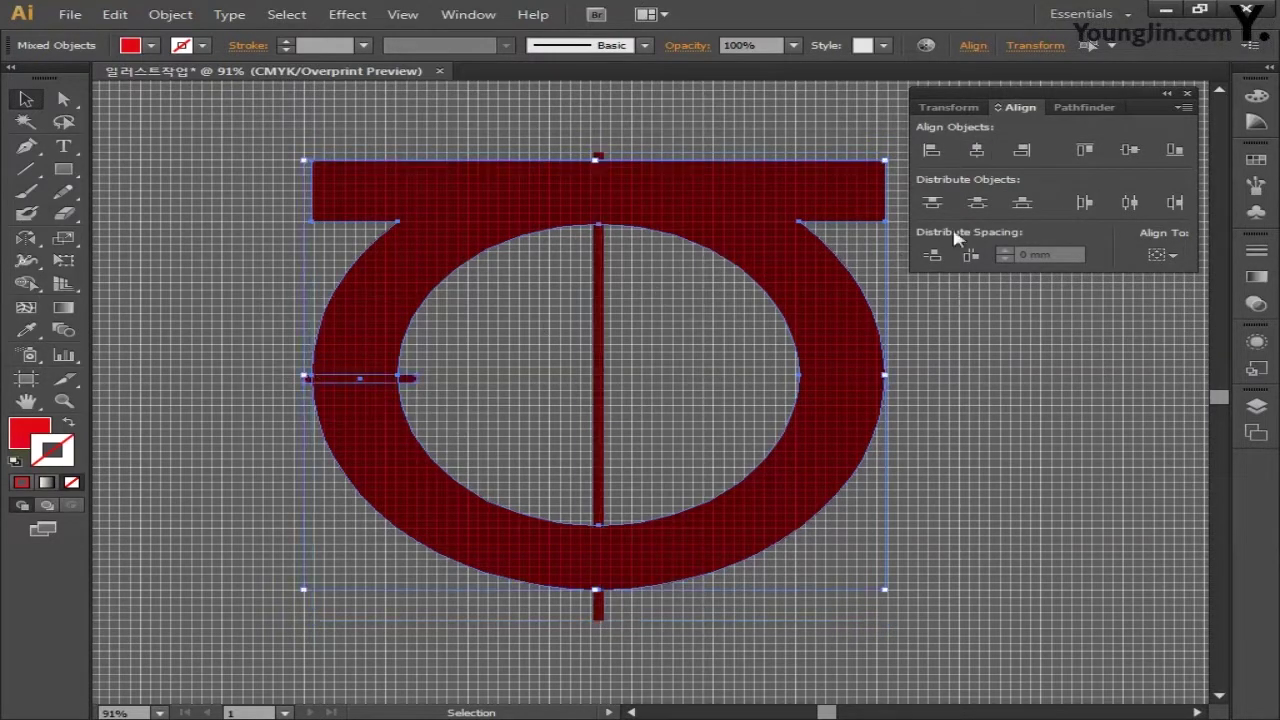
{"action": "left_click", "coordinate": [1131, 150]}
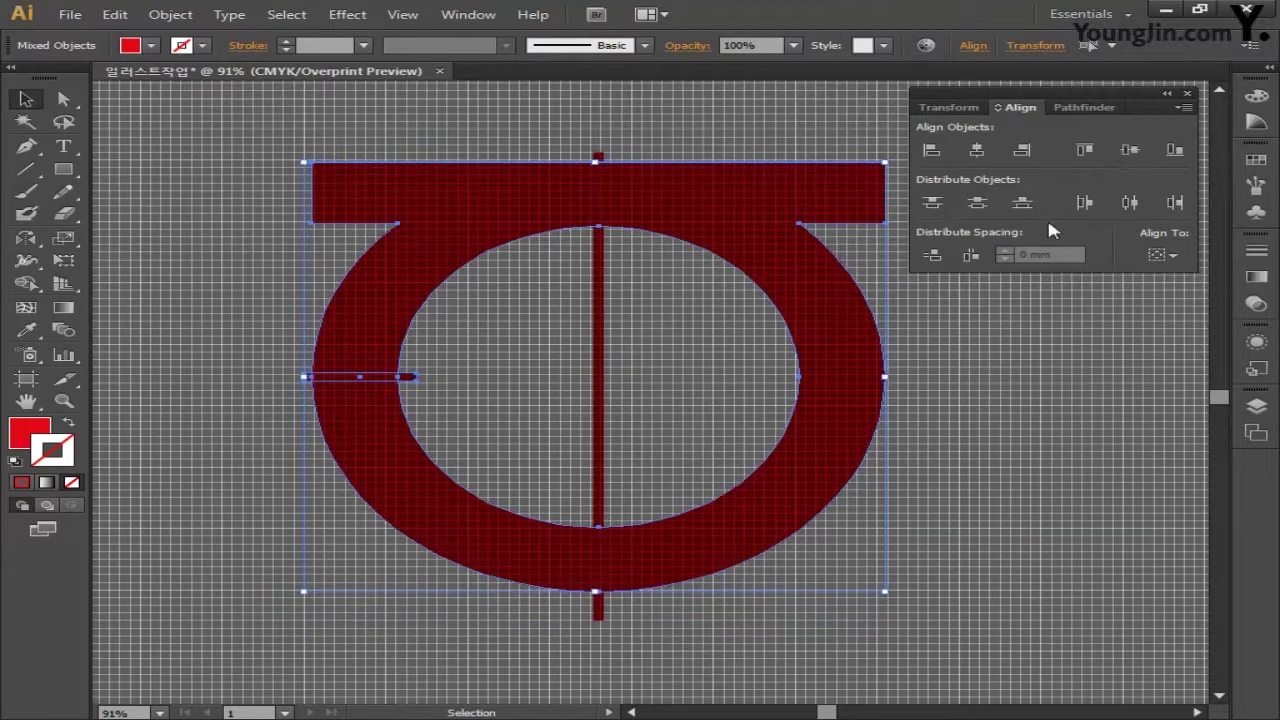
{"action": "left_click", "coordinate": [993, 338]}
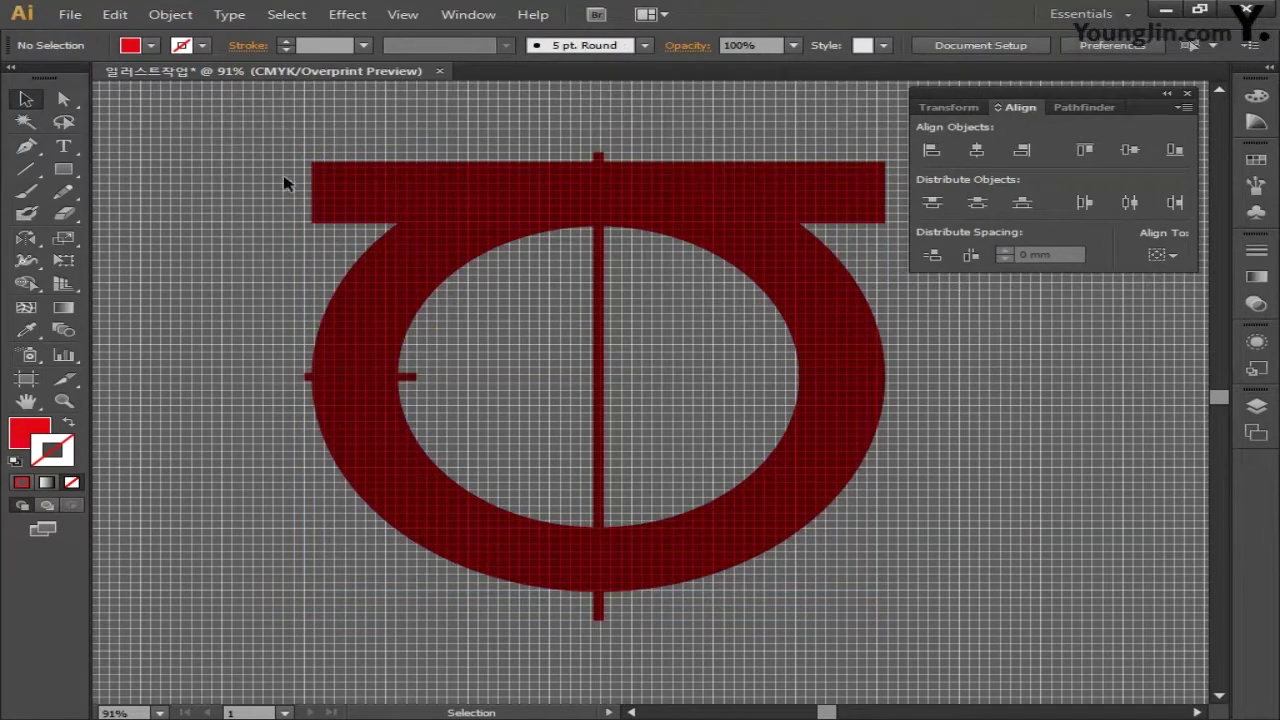
Step: Subtract both thin bars from the ring shape with Pathfinder's Minus Front to cut gaps through it
{"action": "left_click_drag", "start_coordinate": [284, 183], "coordinate": [988, 636]}
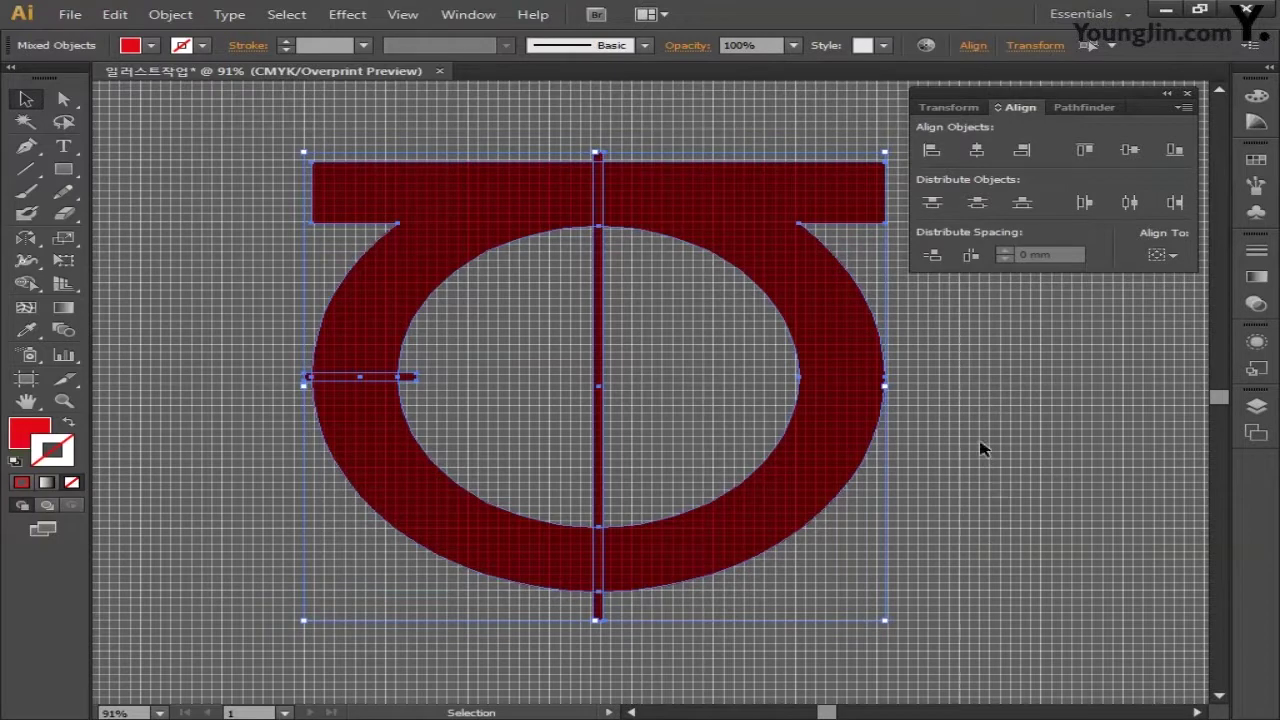
{"action": "left_click", "coordinate": [1076, 108]}
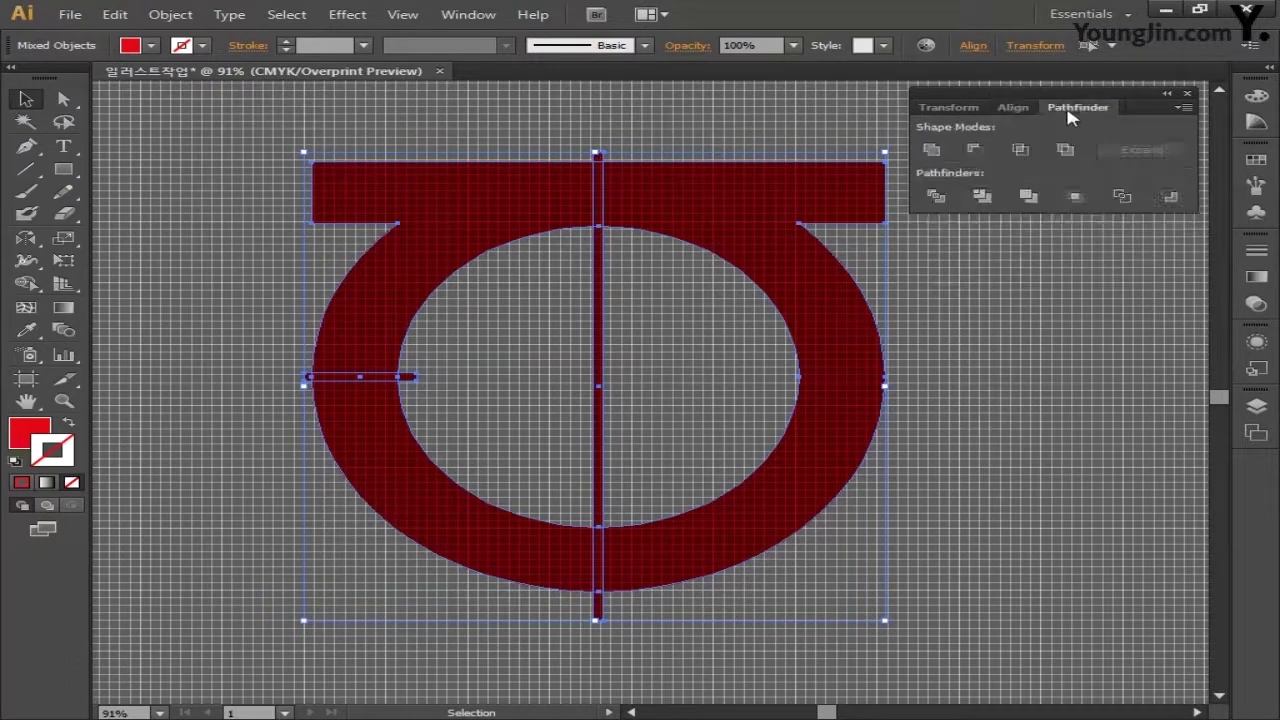
{"action": "left_click", "coordinate": [974, 149]}
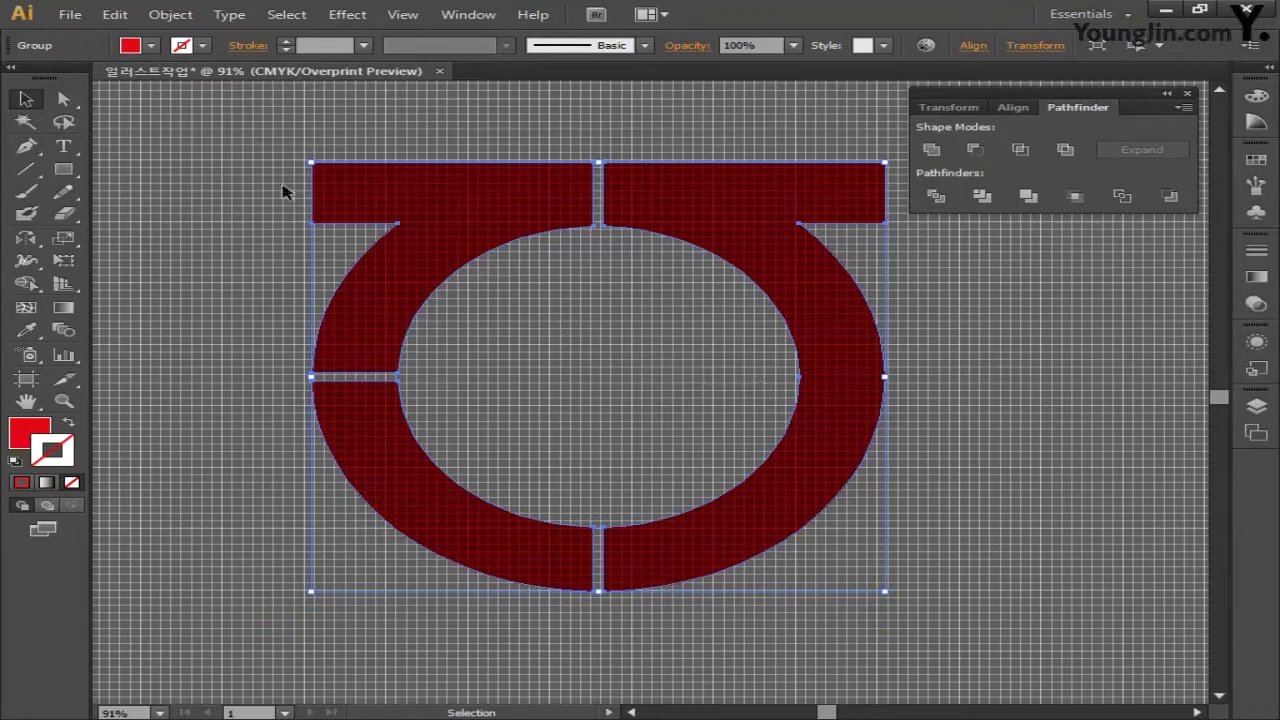
Step: Delete the right half of the cut ring shape, keeping its two left pieces
{"action": "left_click", "coordinate": [63, 99]}
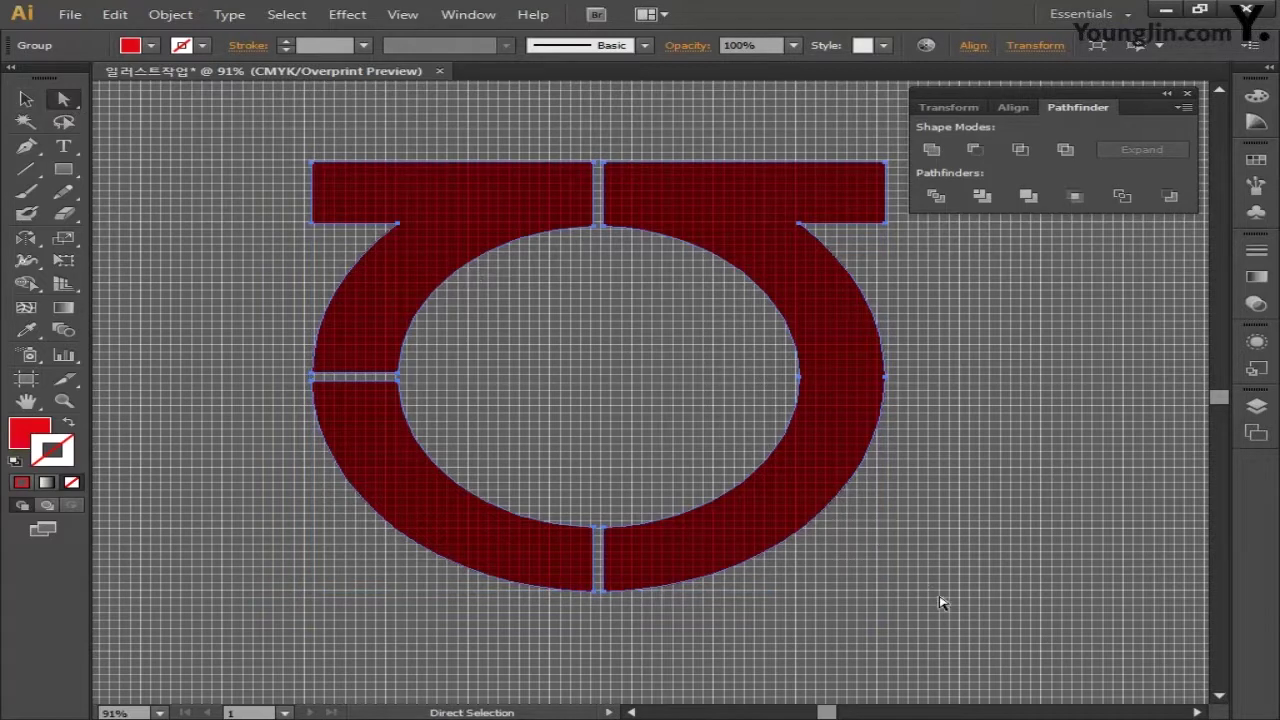
{"action": "left_click", "coordinate": [700, 291]}
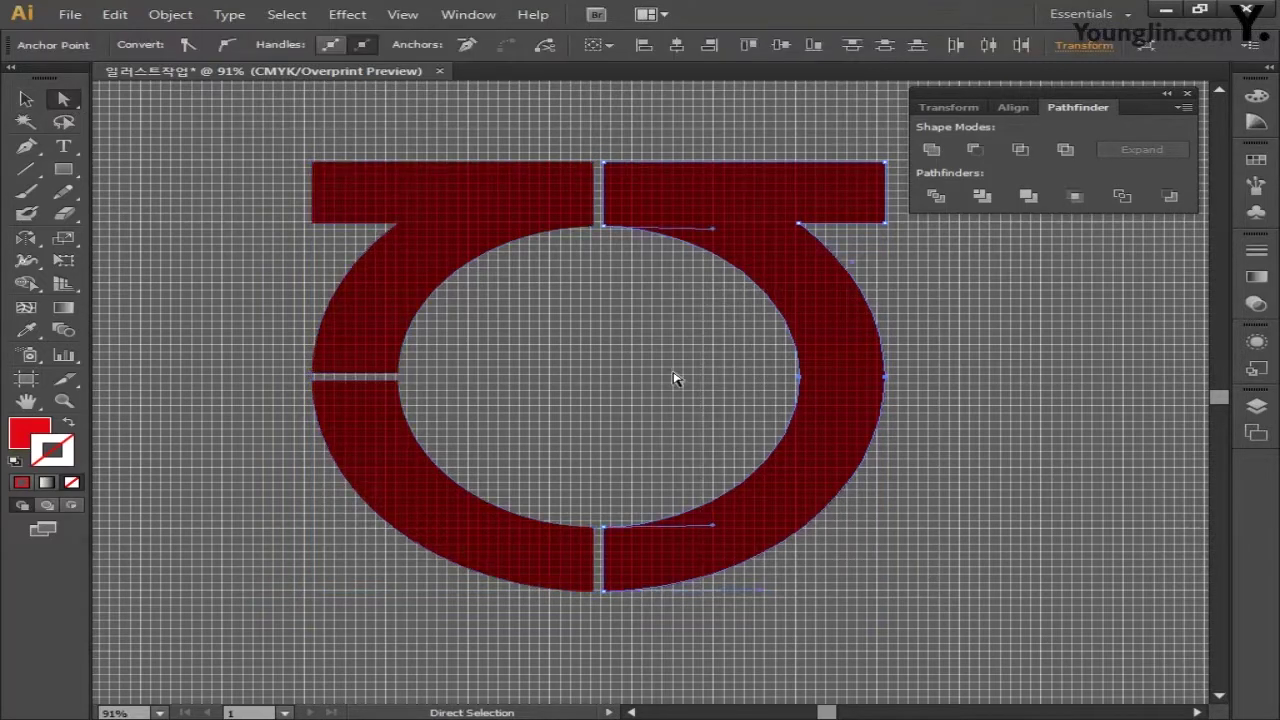
{"action": "key", "text": "Delete"}
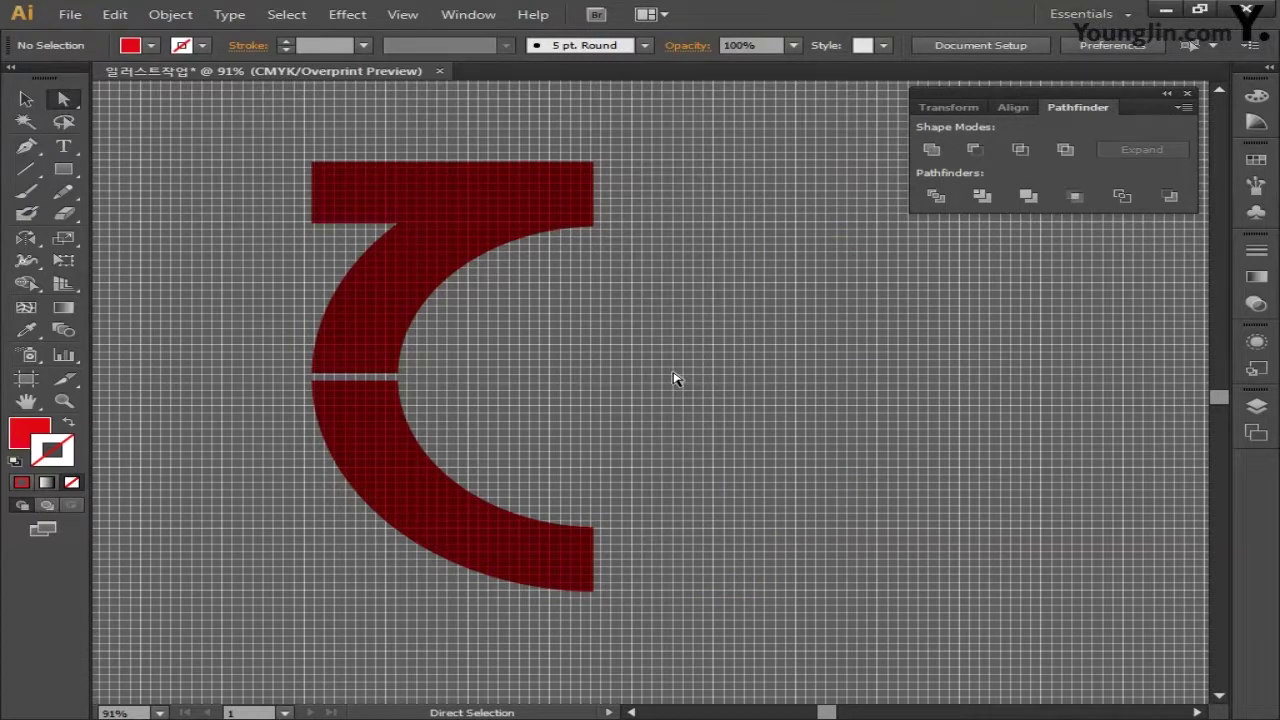
Step: Turn off Snap to Grid and draw a rectangle just right of the upper-left piece, level with its horizontal bar and equally thick
{"action": "key", "text": "ctrl+a"}
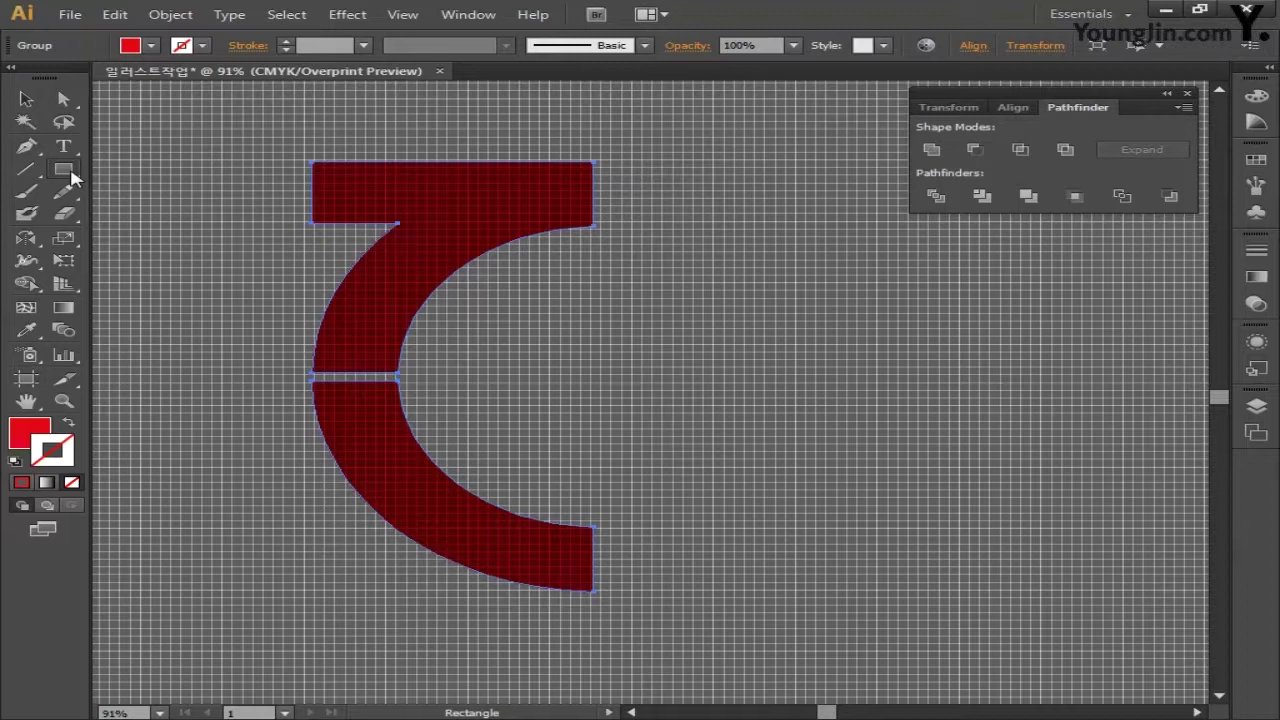
{"action": "left_click", "coordinate": [63, 169]}
{"action": "left_click", "coordinate": [403, 14]}
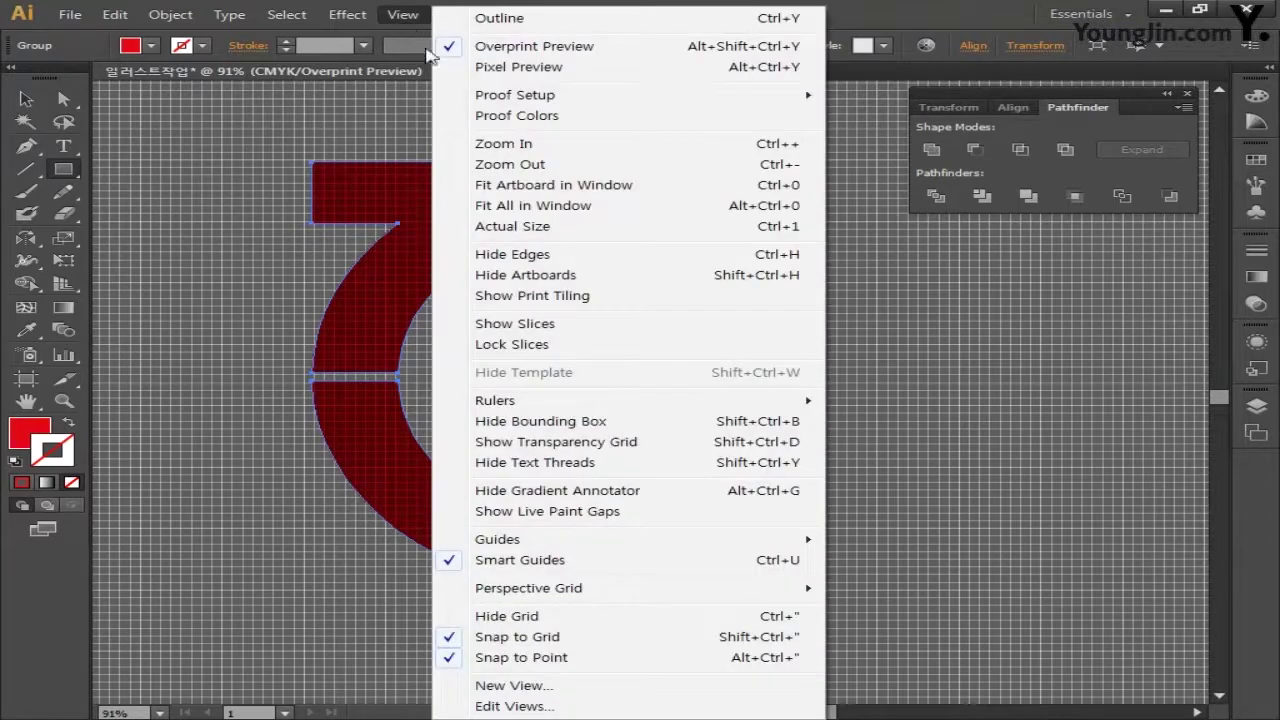
{"action": "left_click", "coordinate": [520, 637]}
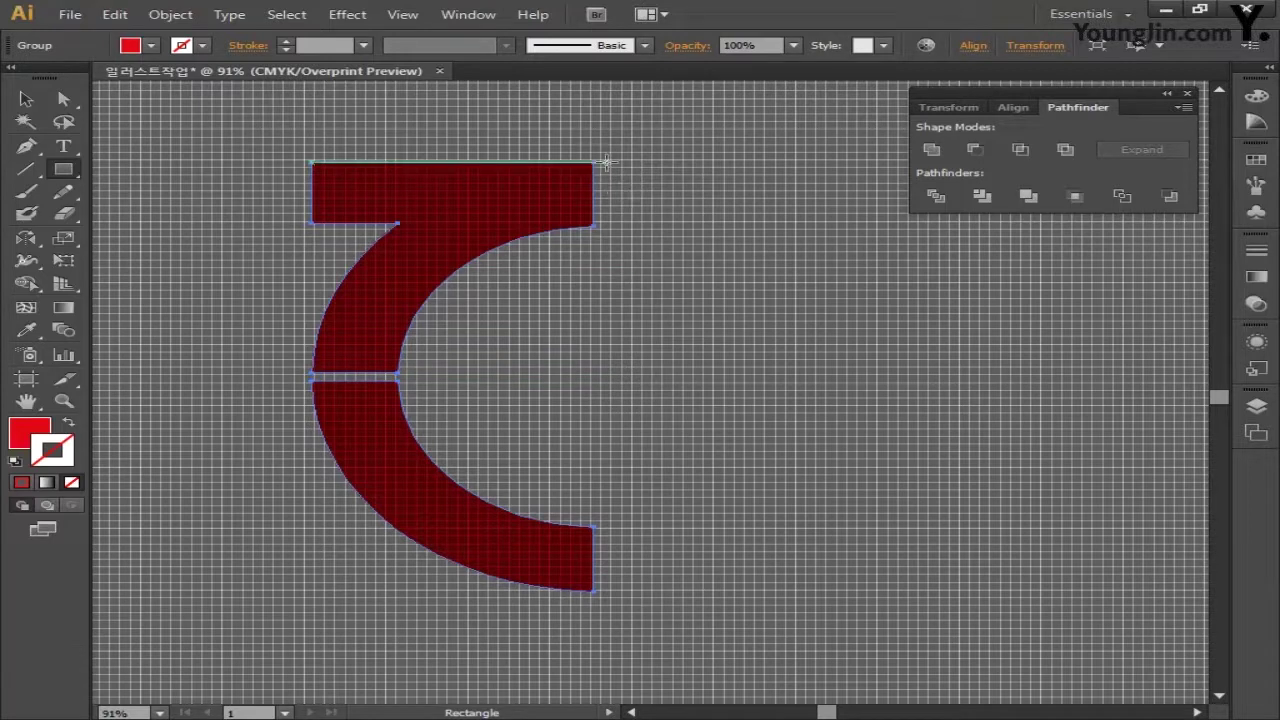
{"action": "left_click_drag", "start_coordinate": [606, 161], "coordinate": [854, 225]}
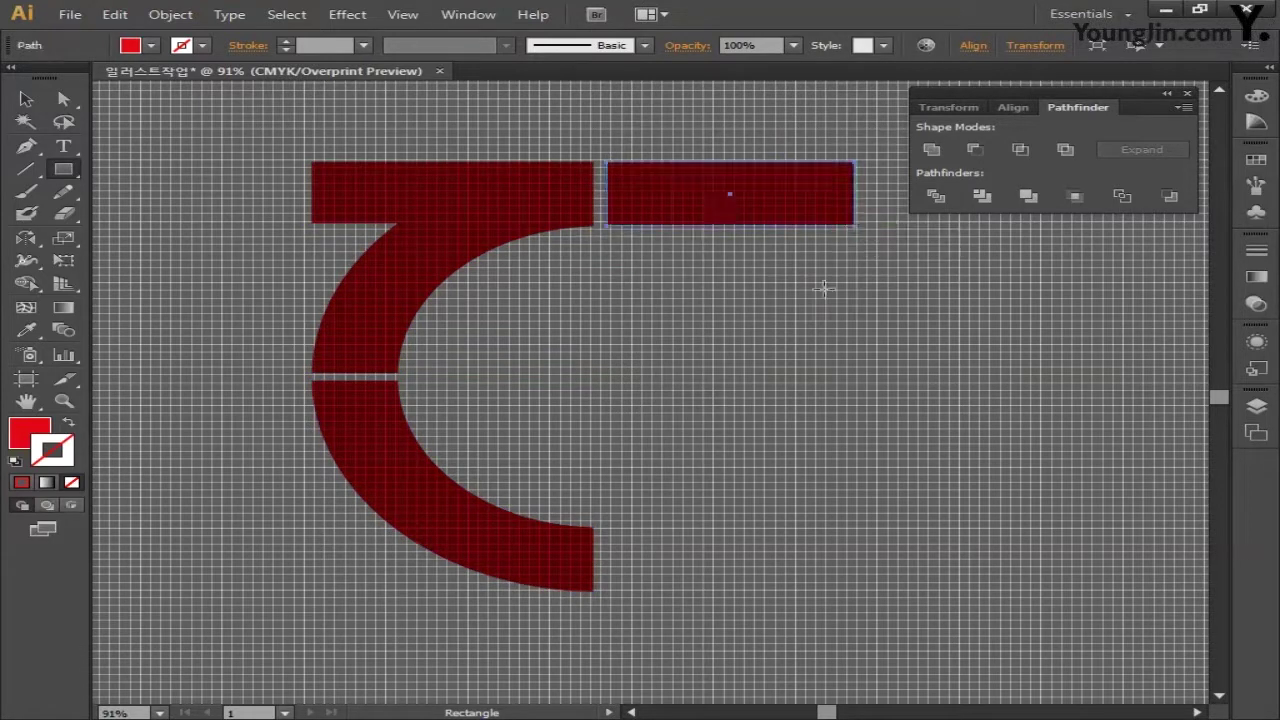
Step: Duplicate the new rectangle below itself, rotate the copy 90° and place it as a stem under the bar's right part
{"action": "key", "text": "v"}
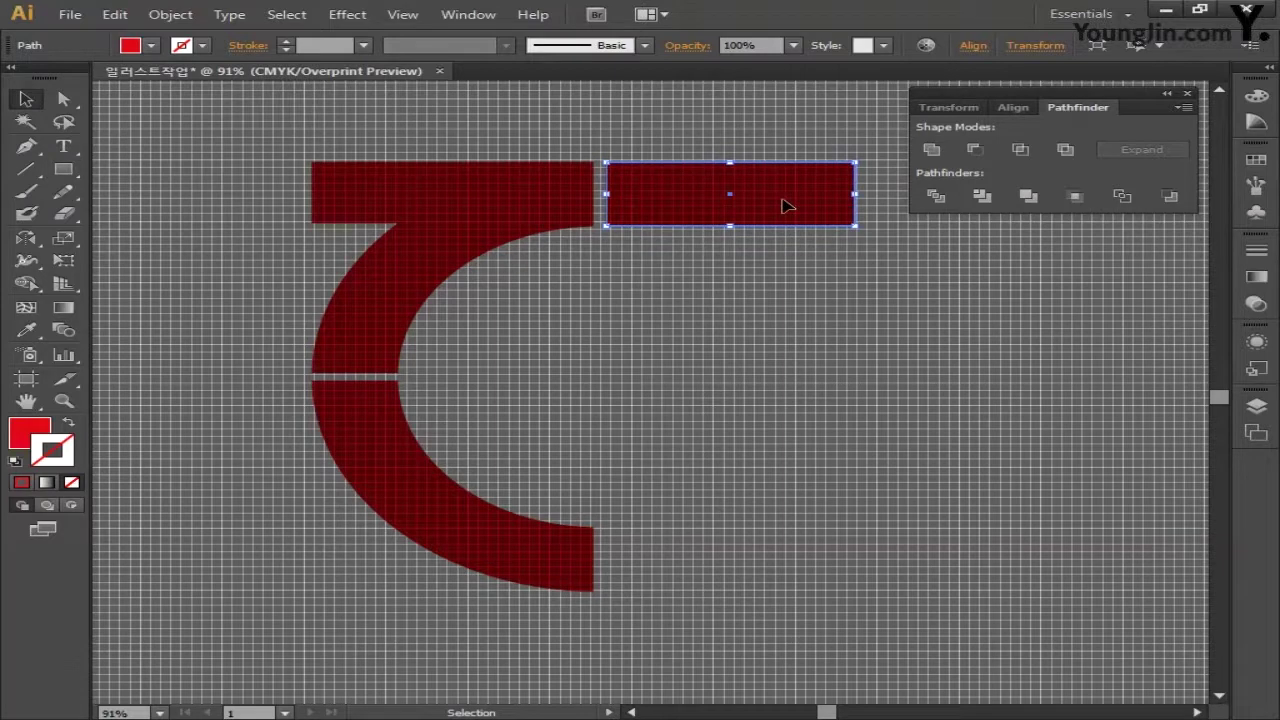
{"action": "left_click_drag", "start_coordinate": [786, 206], "coordinate": [779, 346]}
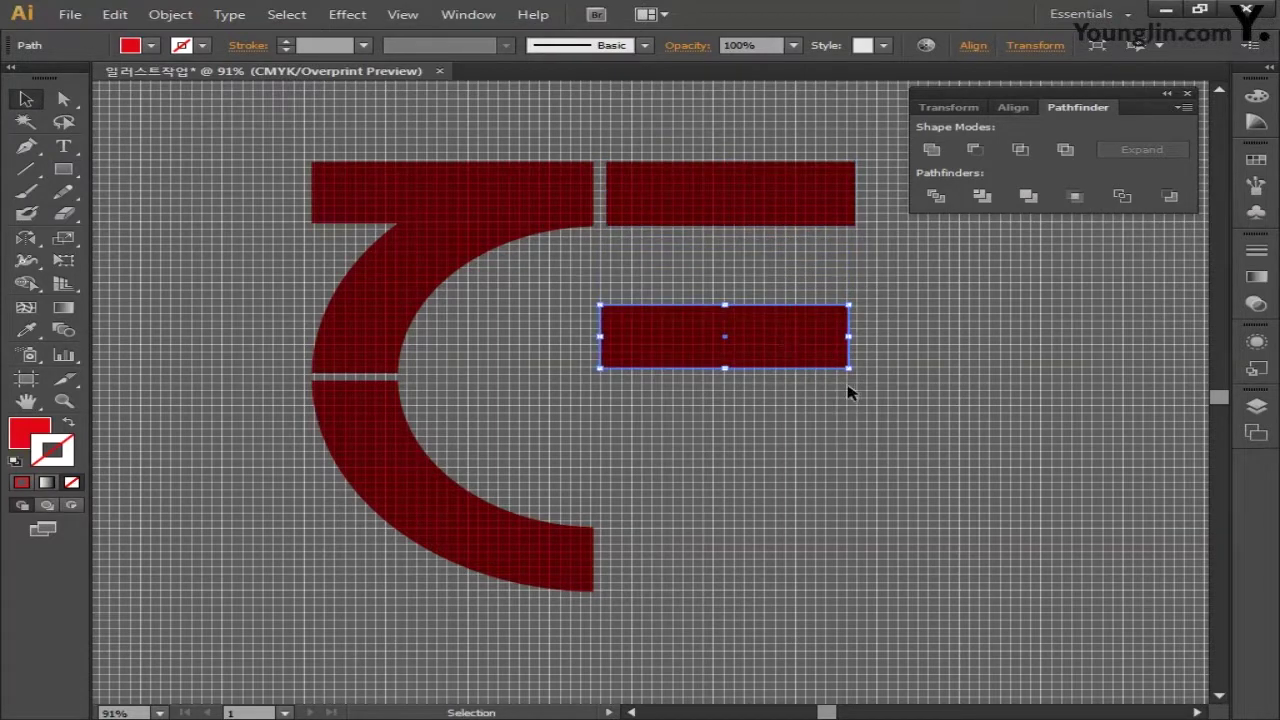
{"action": "left_click_drag", "start_coordinate": [858, 375], "coordinate": [694, 403]}
{"action": "left_click", "coordinate": [829, 348]}
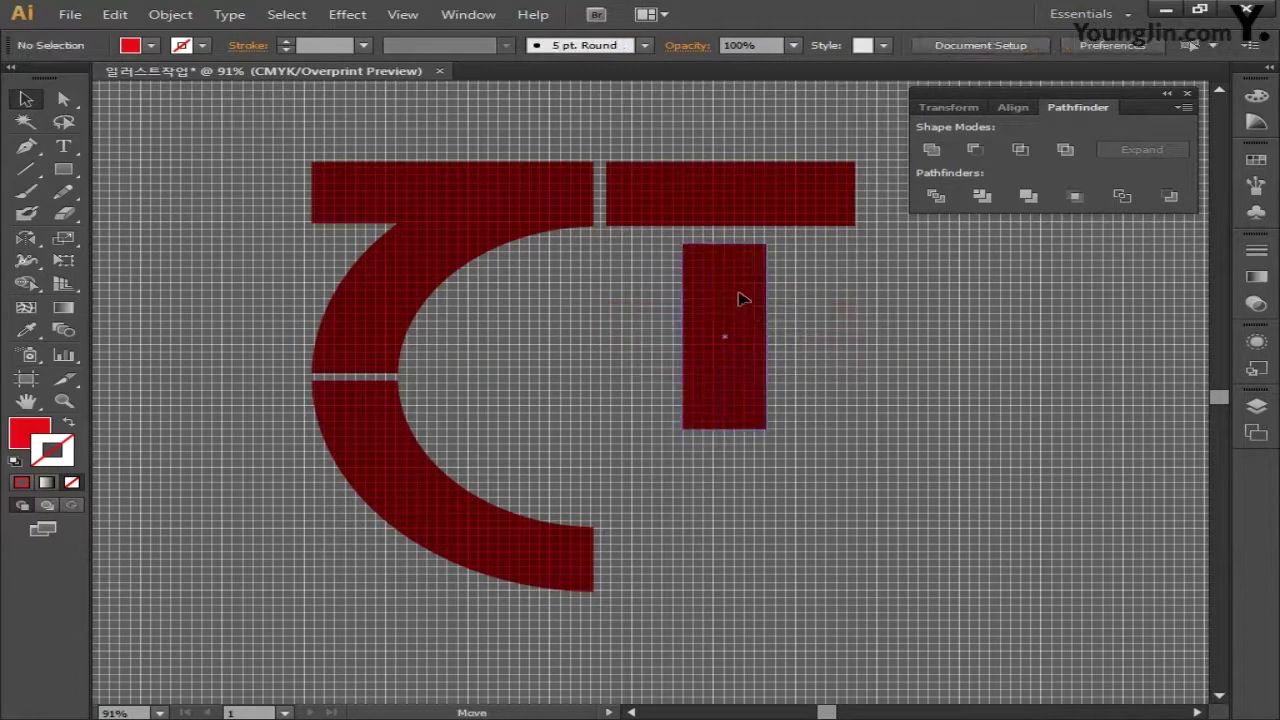
{"action": "left_click_drag", "start_coordinate": [745, 304], "coordinate": [794, 282]}
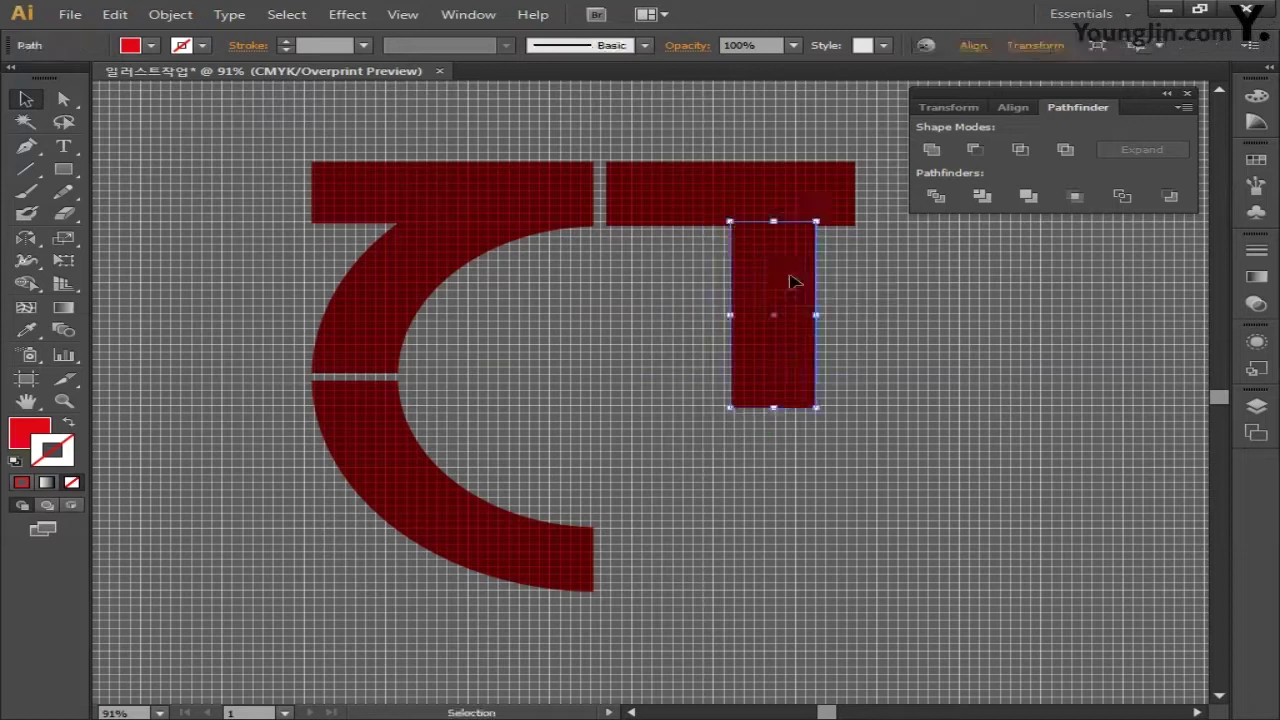
Step: Draw a closed Pen path joining the stem's lower end to the right side of the lower-left arc's end, with a curved outer edge
{"action": "left_click", "coordinate": [24, 150]}
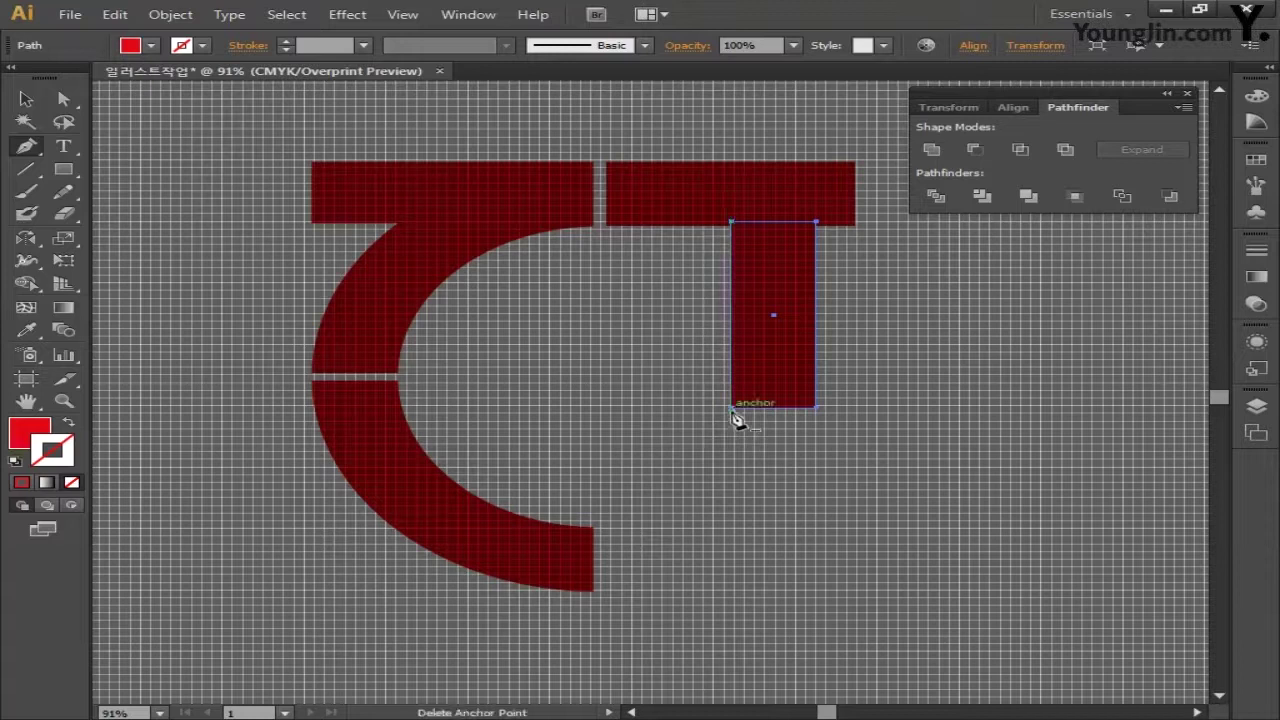
{"action": "left_click", "coordinate": [615, 555], "text": "ctrl"}
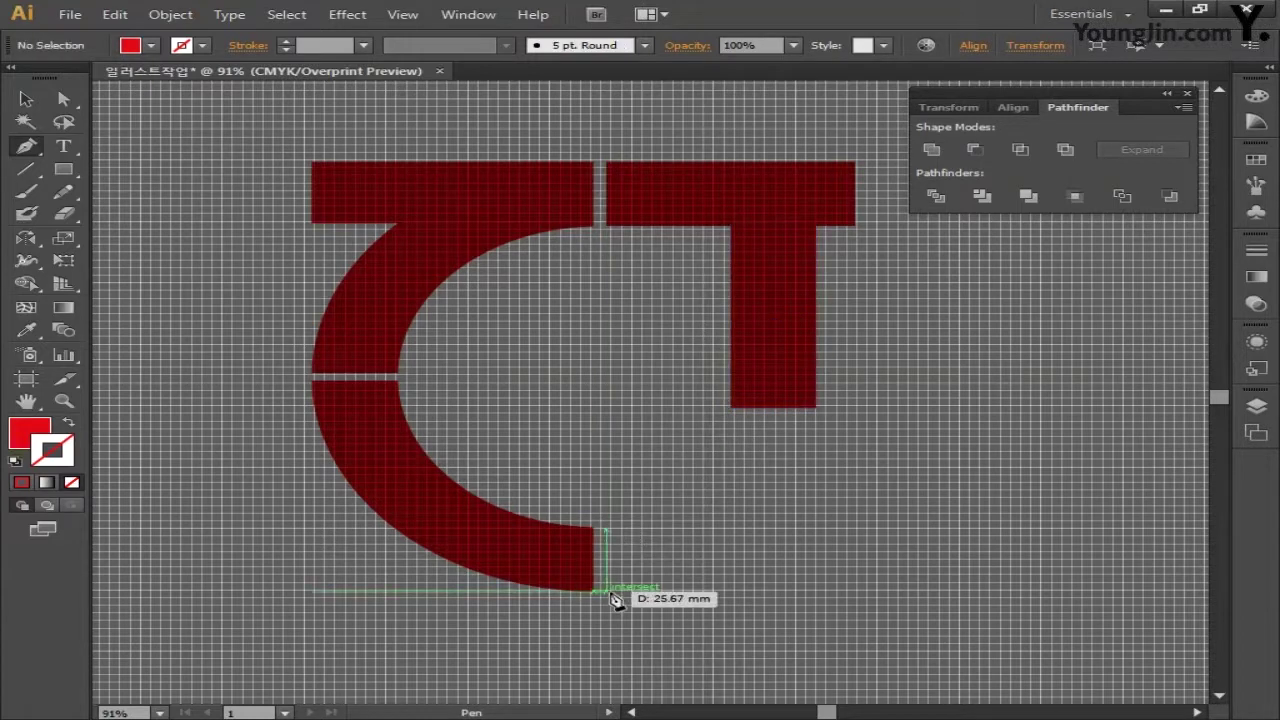
{"action": "left_click", "coordinate": [606, 591]}
{"action": "left_click_drag", "start_coordinate": [773, 557], "coordinate": [806, 527]}
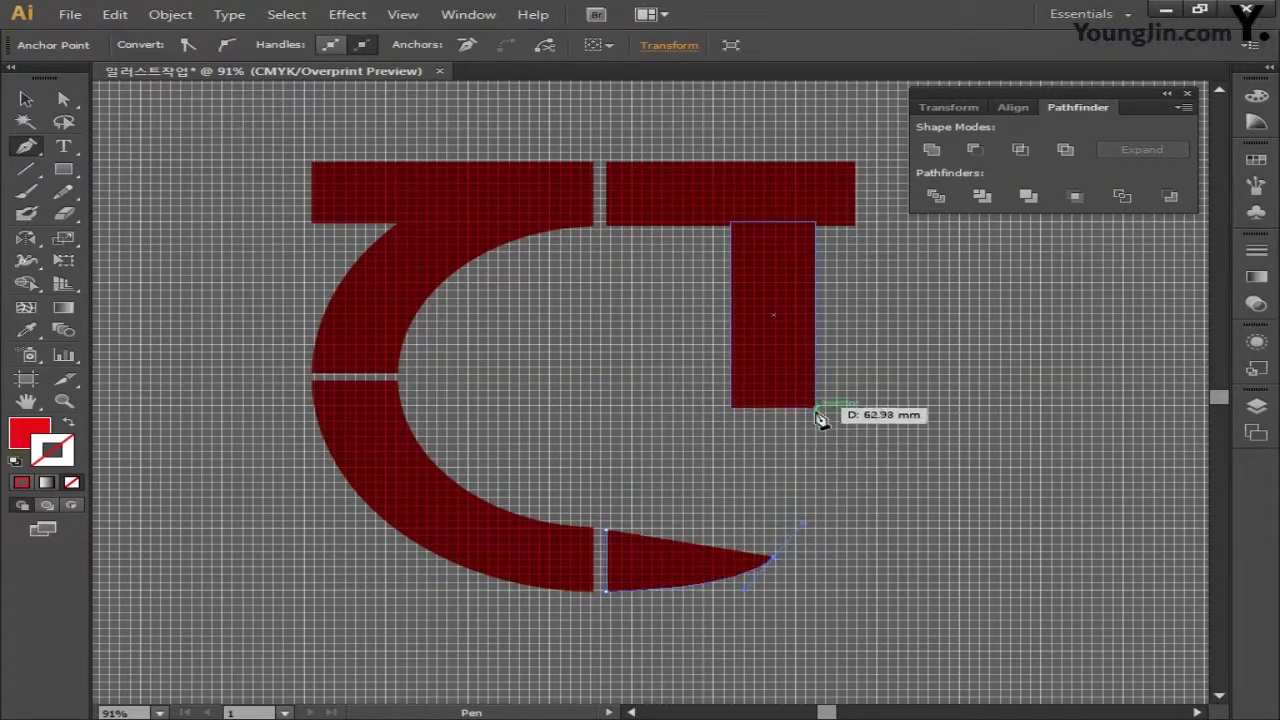
{"action": "left_click", "coordinate": [816, 408]}
{"action": "left_click", "coordinate": [730, 408]}
{"action": "left_click", "coordinate": [710, 514]}
{"action": "left_click", "coordinate": [609, 532]}
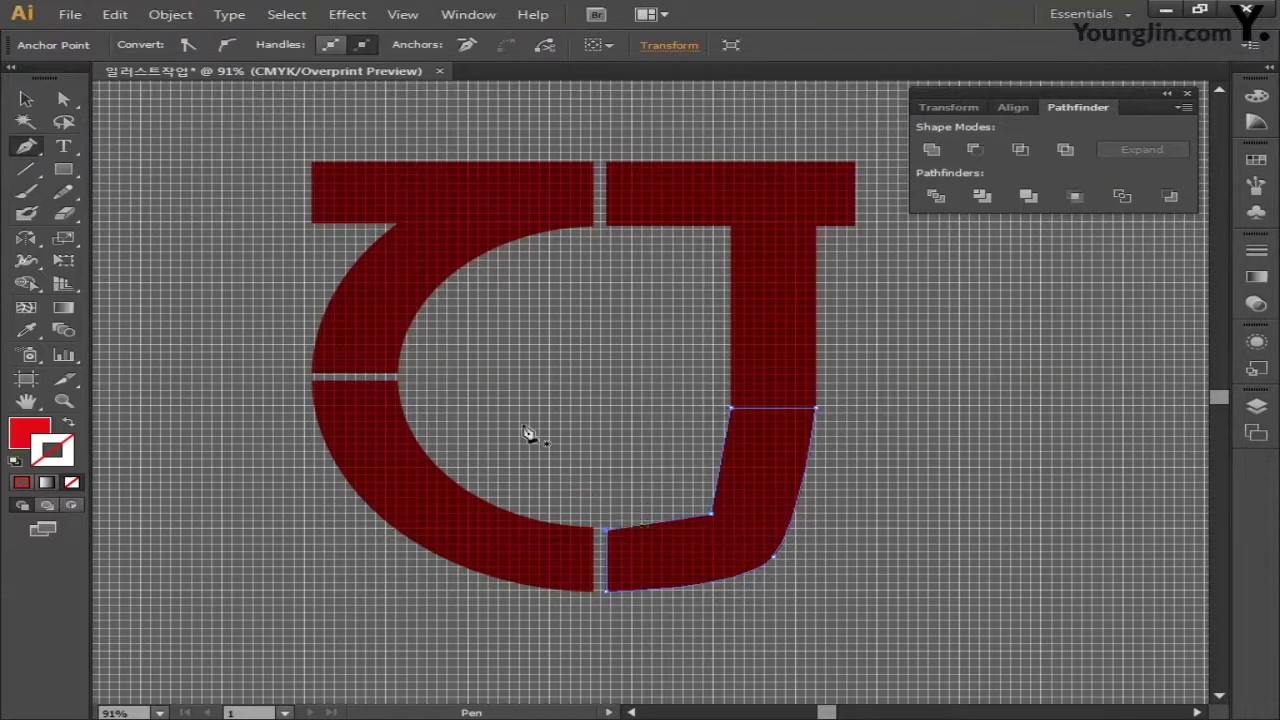
Step: Convert the joining piece's inner corner to a smooth point and adjust its inner and outer anchors and handles to continue the stem's sides
{"action": "left_click", "coordinate": [63, 98]}
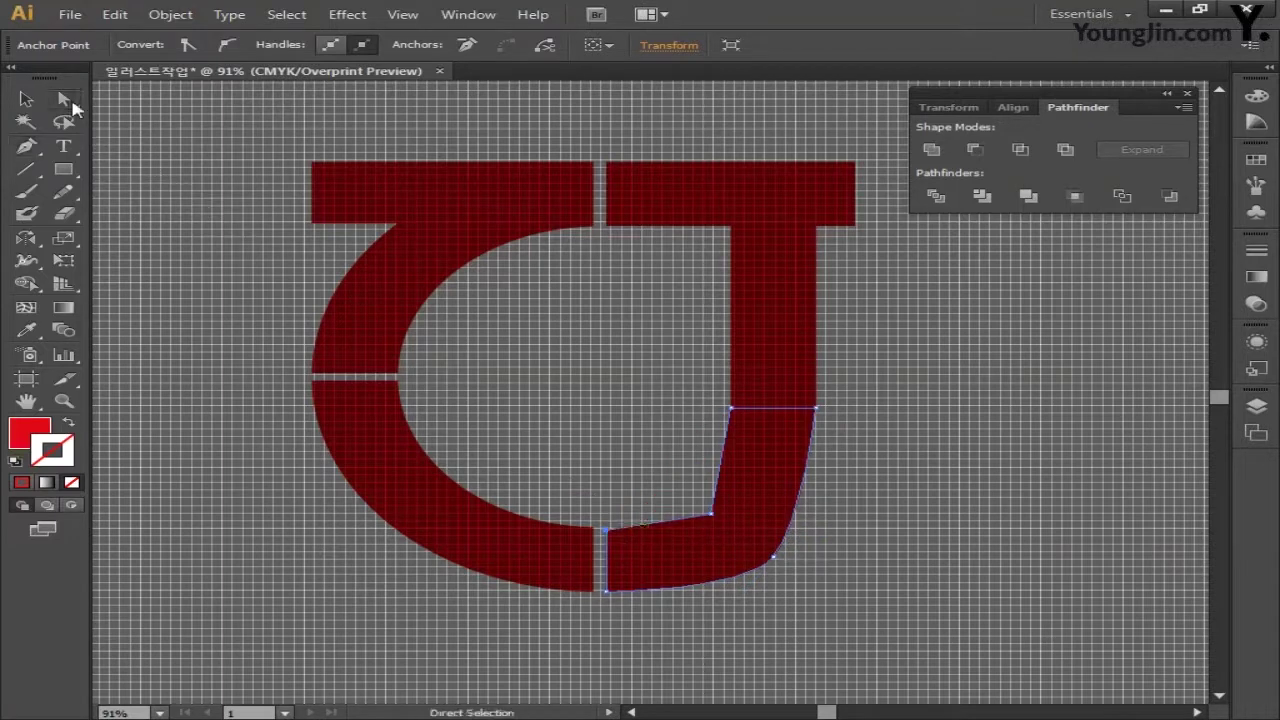
{"action": "left_click", "coordinate": [26, 146]}
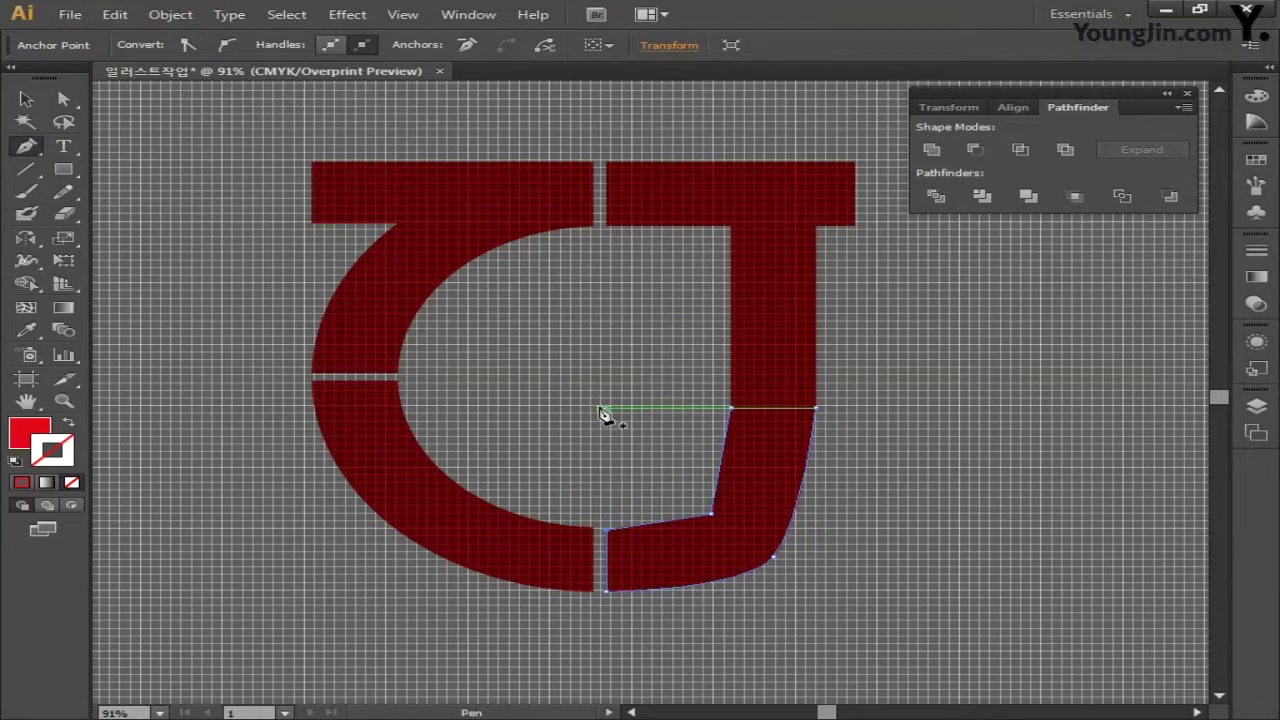
{"action": "key", "text": "alt"}
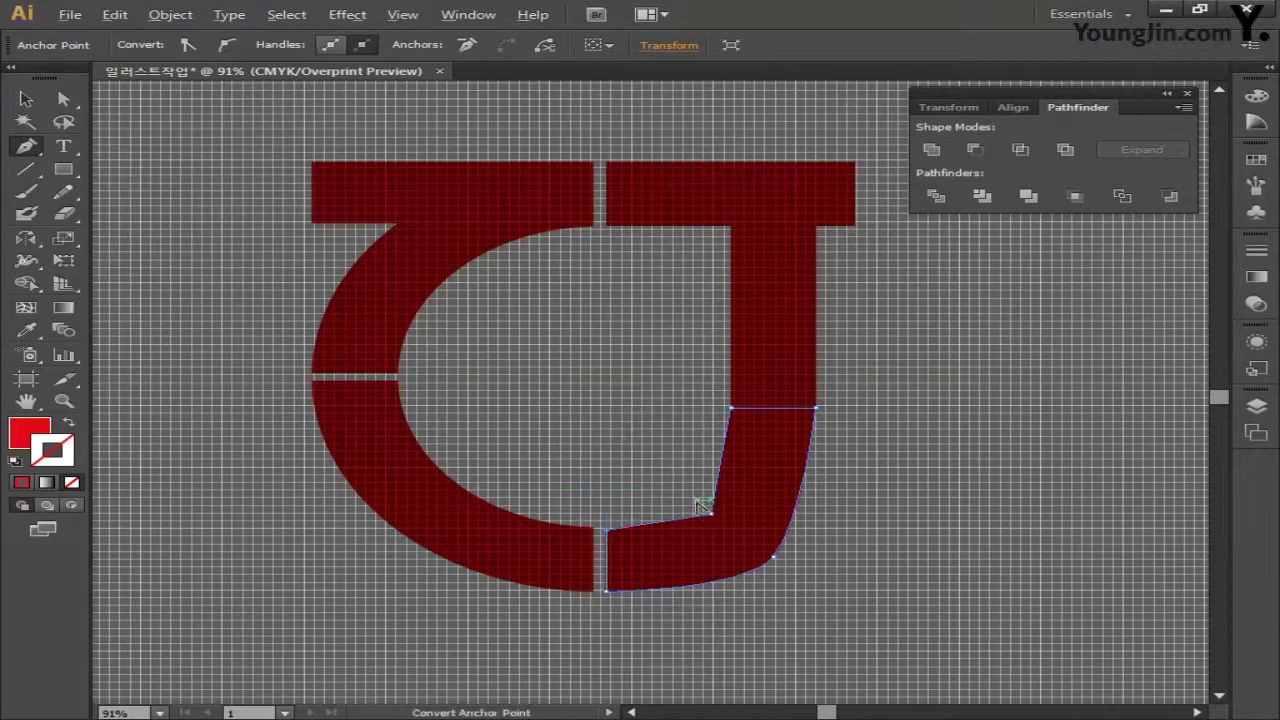
{"action": "left_click_drag", "start_coordinate": [710, 513], "coordinate": [685, 536]}
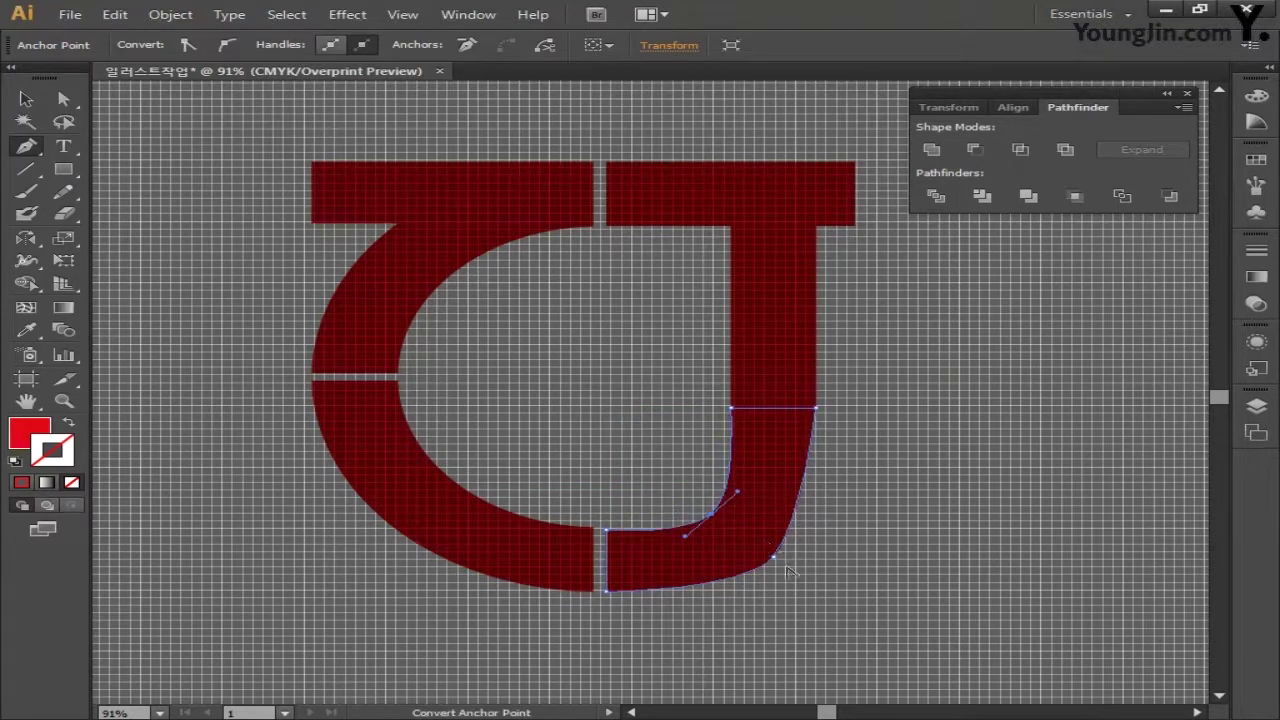
{"action": "key", "text": "ctrl"}
{"action": "left_click_drag", "start_coordinate": [776, 557], "coordinate": [820, 484]}
{"action": "left_click_drag", "start_coordinate": [820, 543], "coordinate": [818, 594]}
{"action": "left_click_drag", "start_coordinate": [737, 466], "coordinate": [731, 527]}
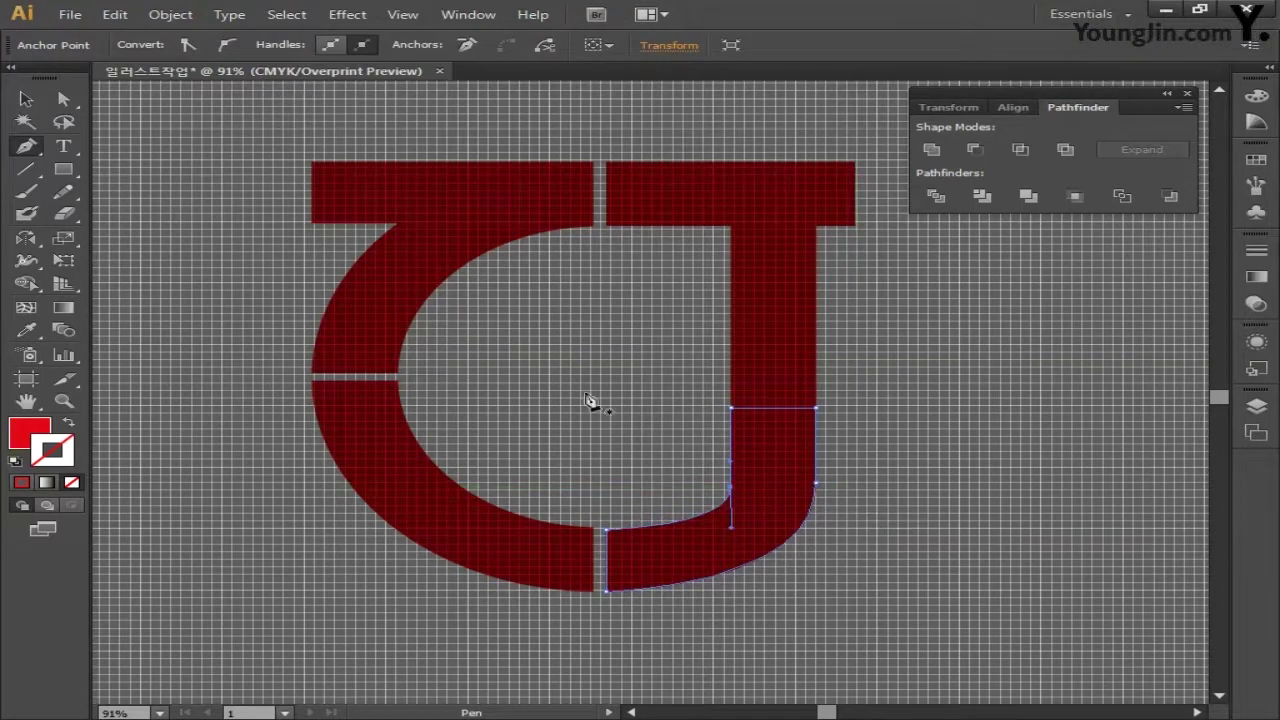
Step: Create a copy of the curved joining piece reflected across the vertical axis
{"action": "left_click", "coordinate": [26, 99]}
{"action": "left_click", "coordinate": [610, 356]}
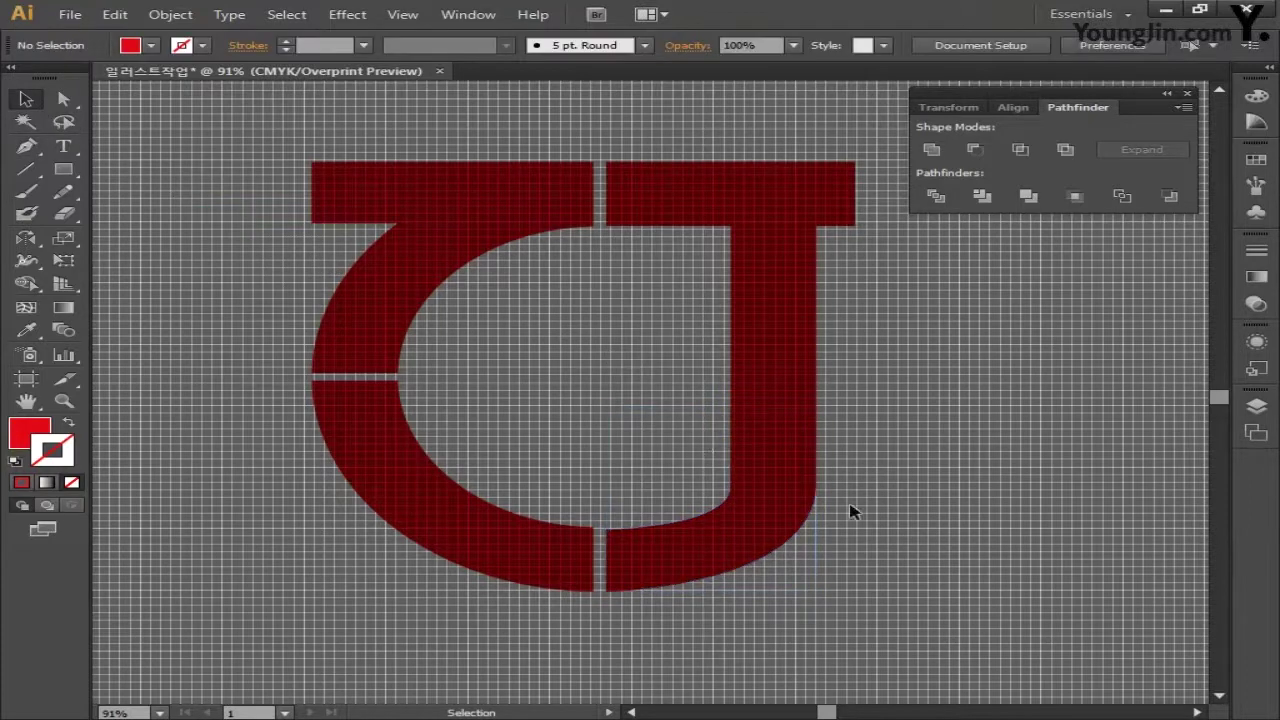
{"action": "left_click", "coordinate": [812, 500]}
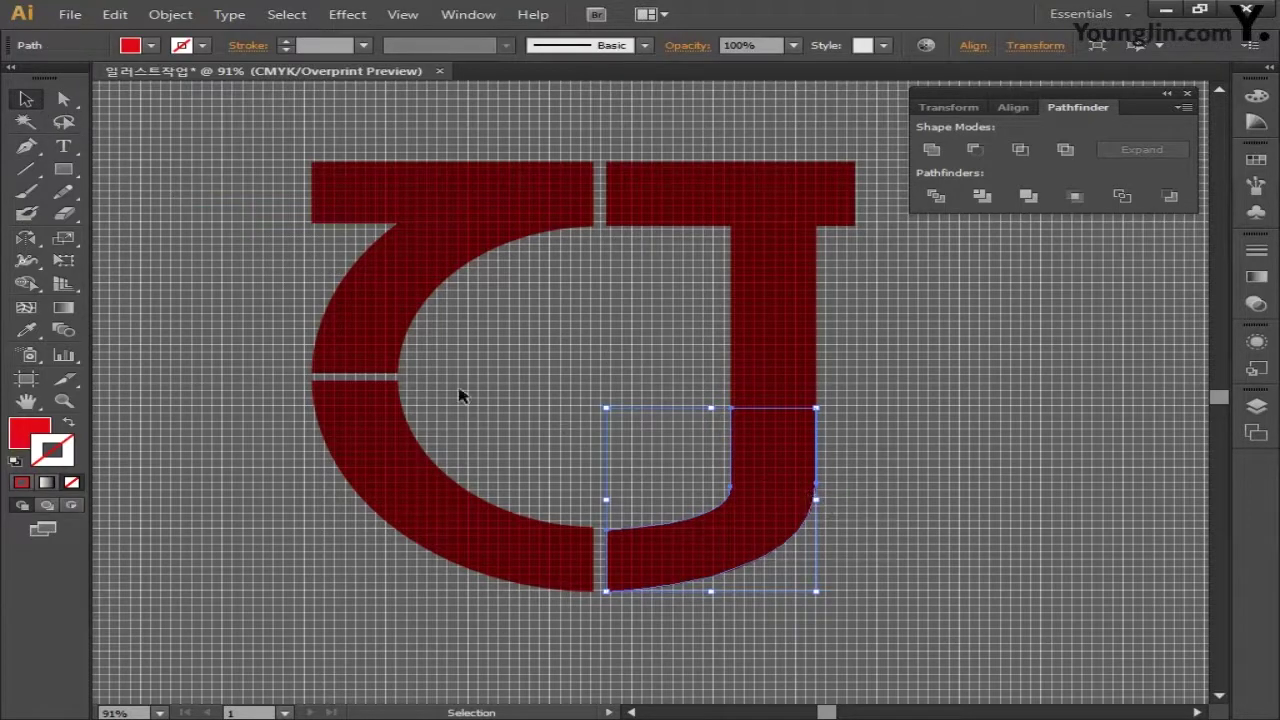
{"action": "left_click", "coordinate": [26, 242]}
{"action": "double_click", "coordinate": [26, 242]}
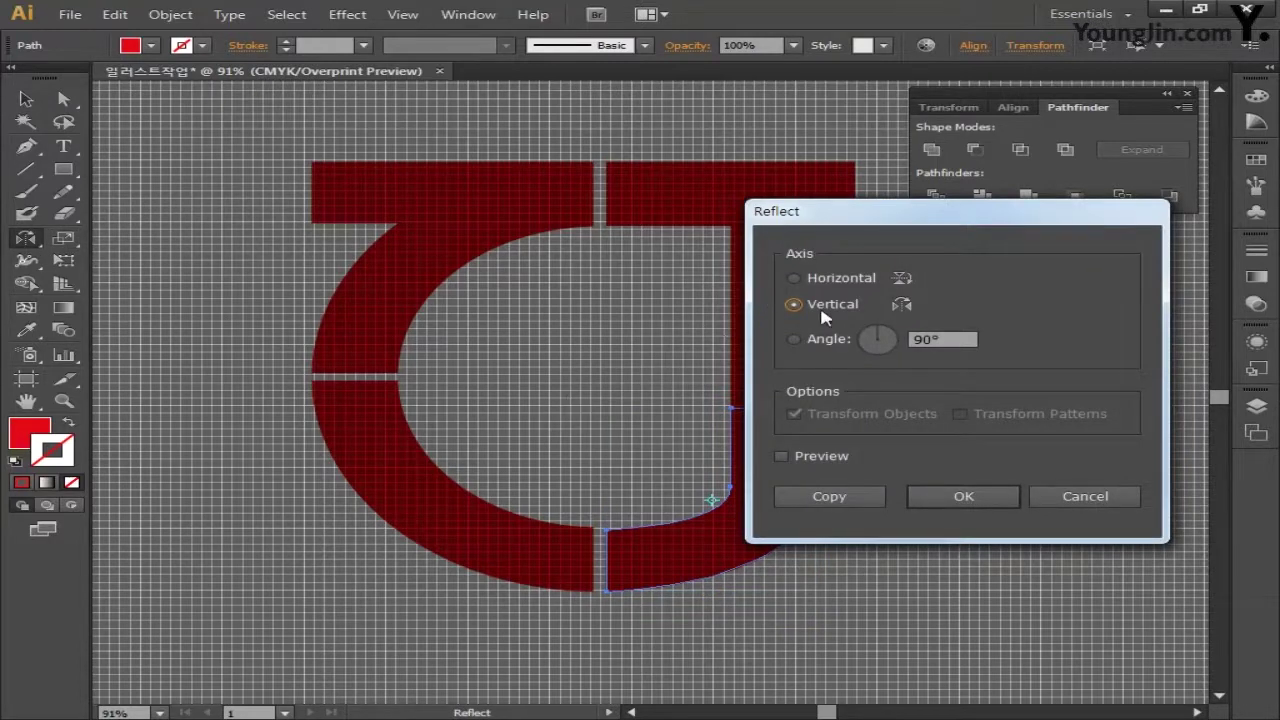
{"action": "left_click", "coordinate": [840, 500]}
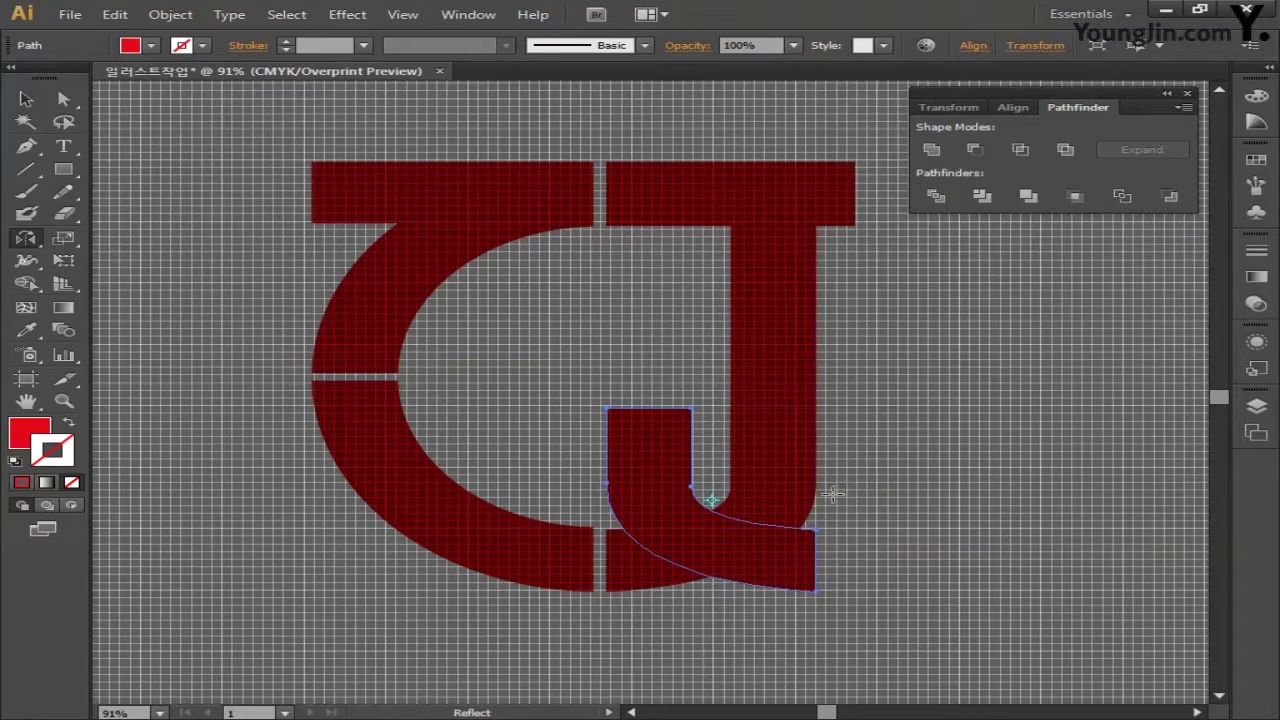
Step: Move the reflected curved piece horizontally so its upper part overlaps the stem's lower end and its foot extends to the right
{"action": "left_click", "coordinate": [26, 99]}
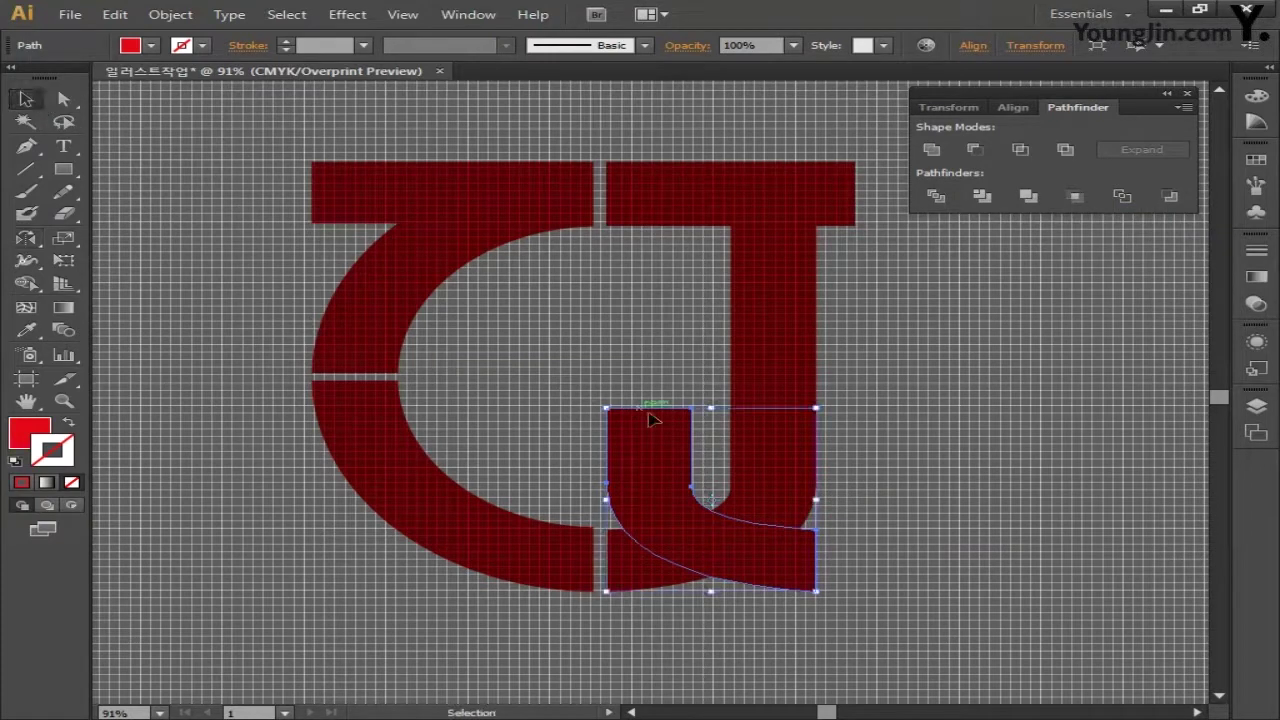
{"action": "left_click_drag", "start_coordinate": [670, 441], "coordinate": [794, 441]}
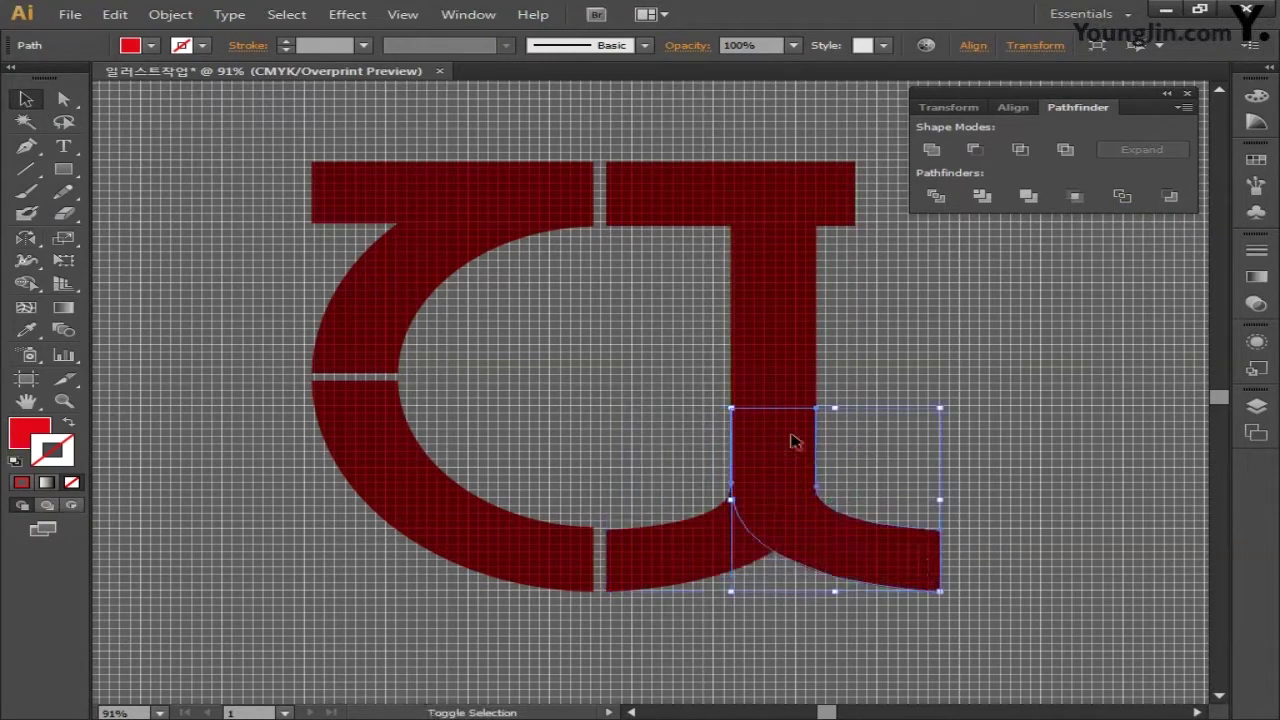
{"action": "left_click", "coordinate": [894, 460]}
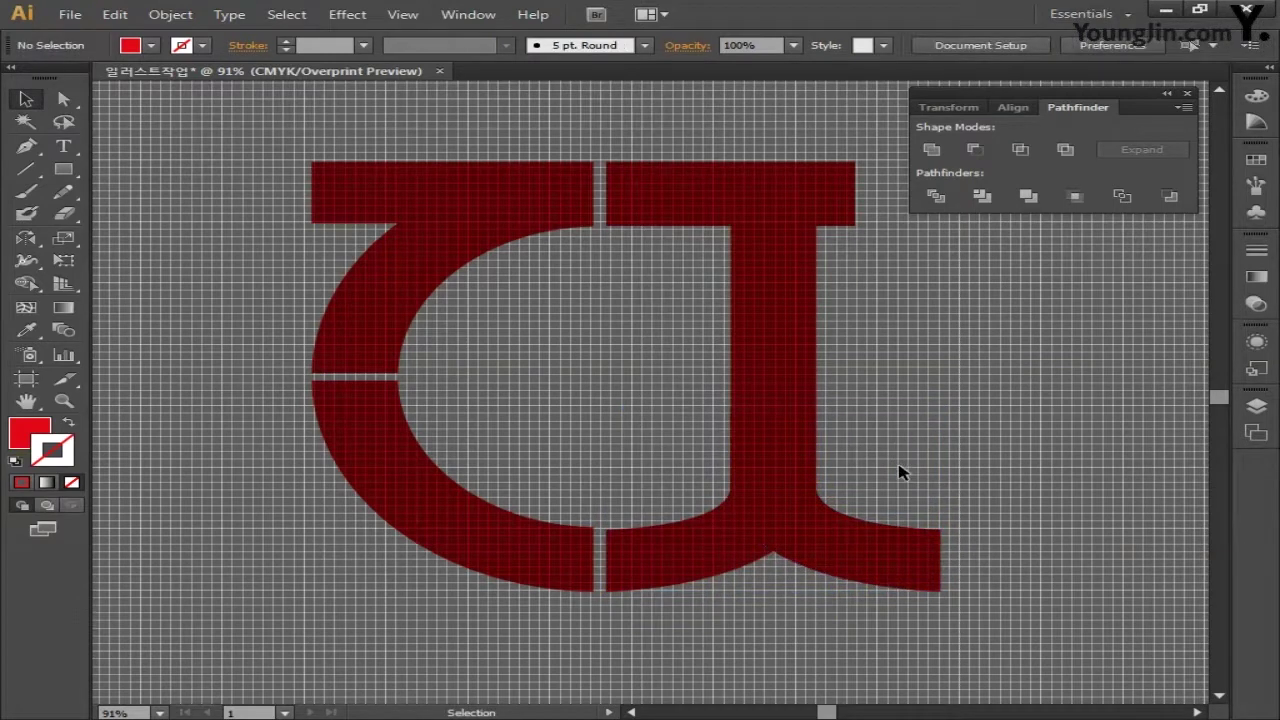
Step: Trim the reflected foot in line with the top bar's right end by subtracting a rectangle drawn over its outer part
{"action": "left_click", "coordinate": [63, 170]}
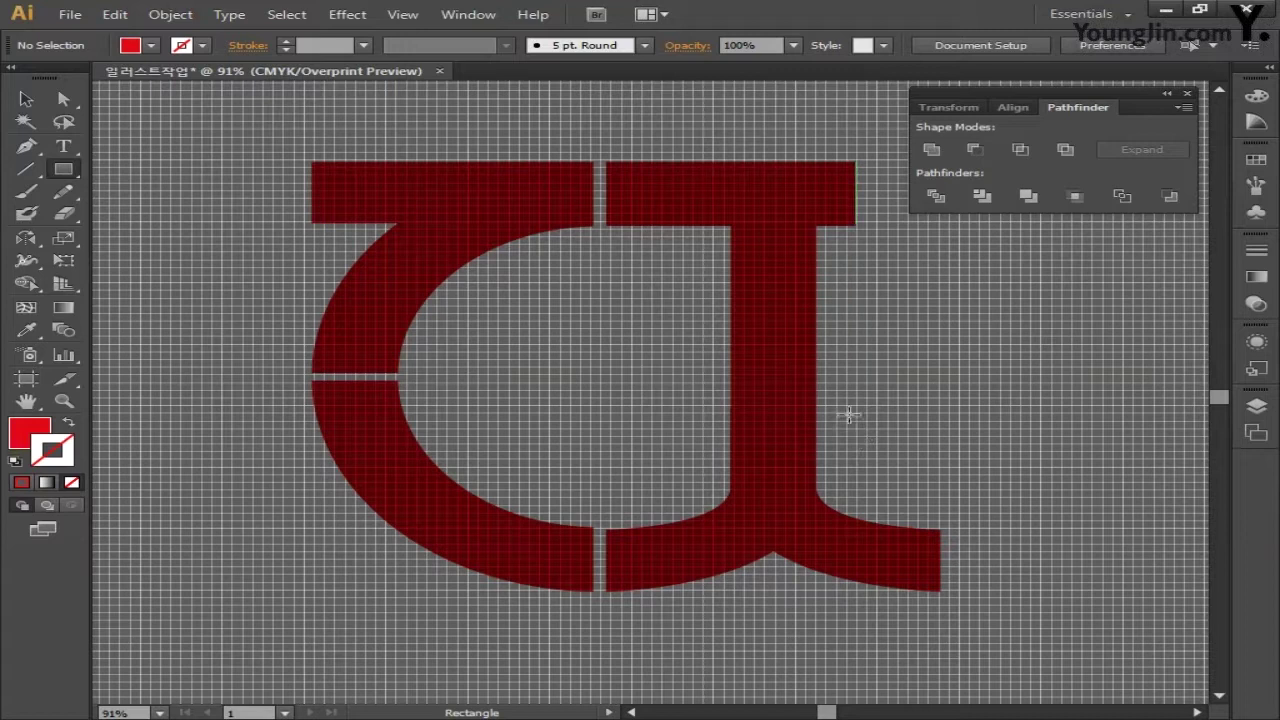
{"action": "left_click_drag", "start_coordinate": [854, 409], "coordinate": [980, 627]}
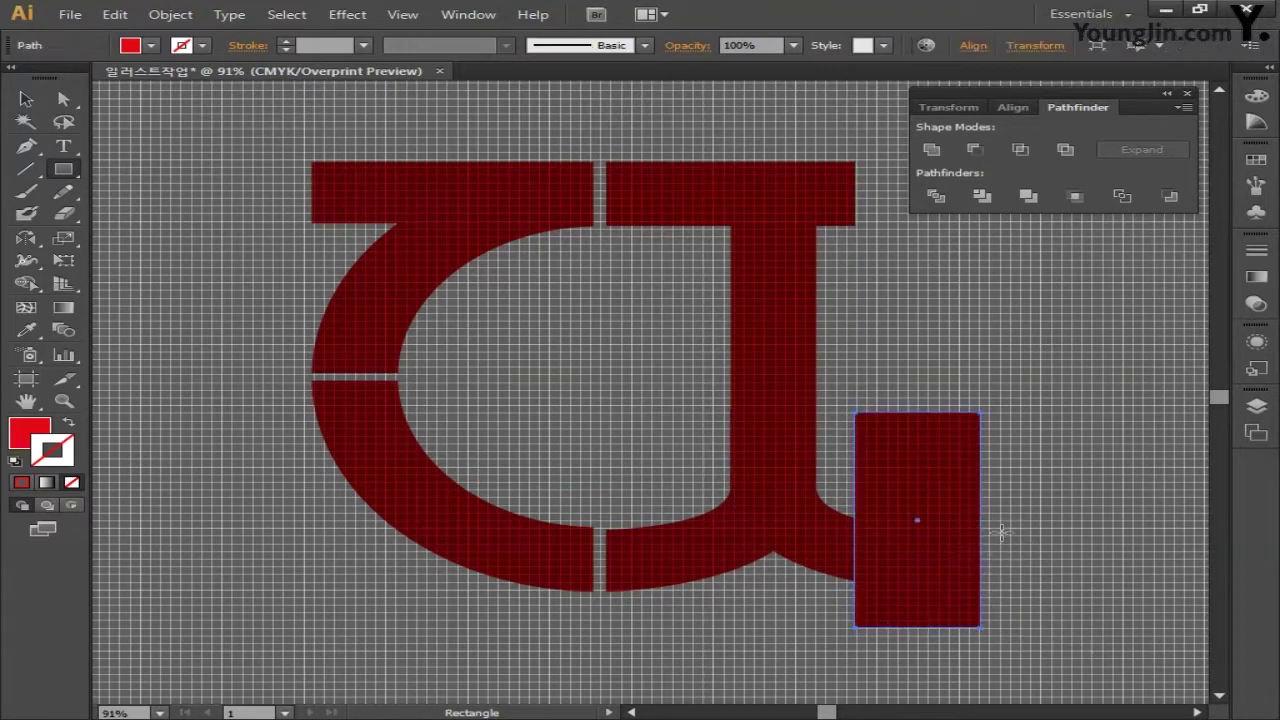
{"action": "left_click", "coordinate": [26, 99]}
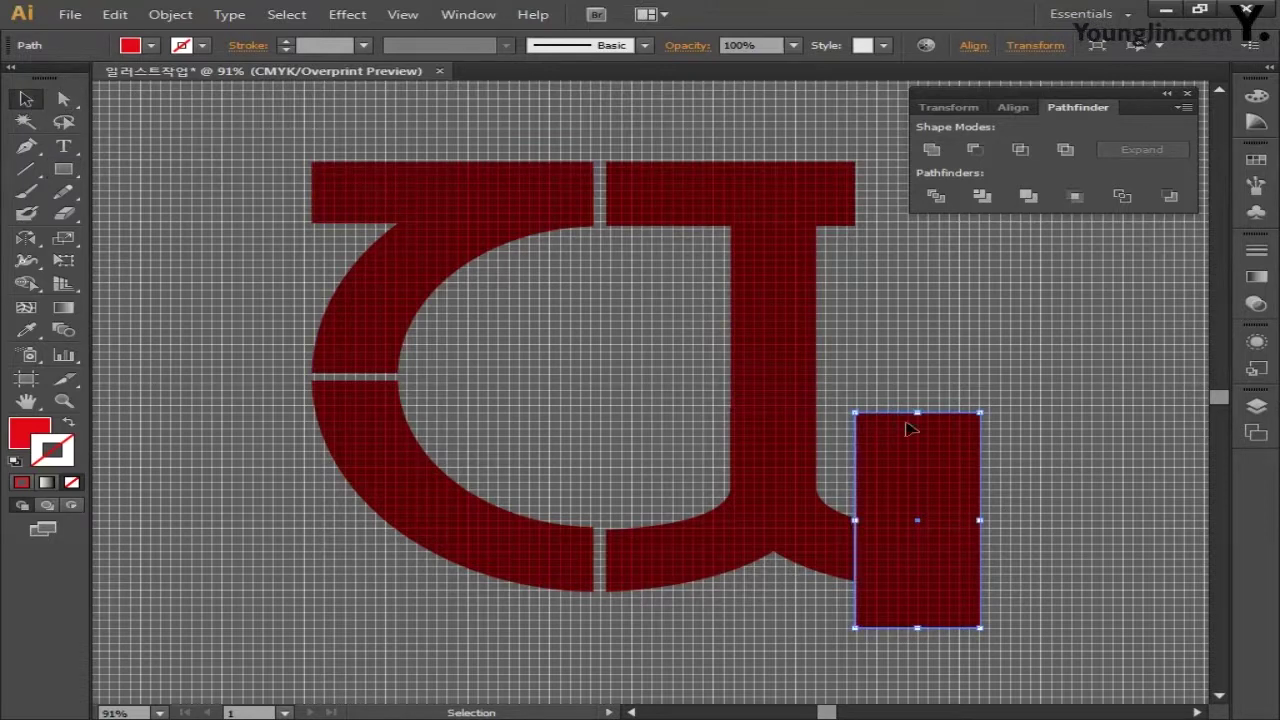
{"action": "left_click_drag", "start_coordinate": [917, 412], "coordinate": [918, 325]}
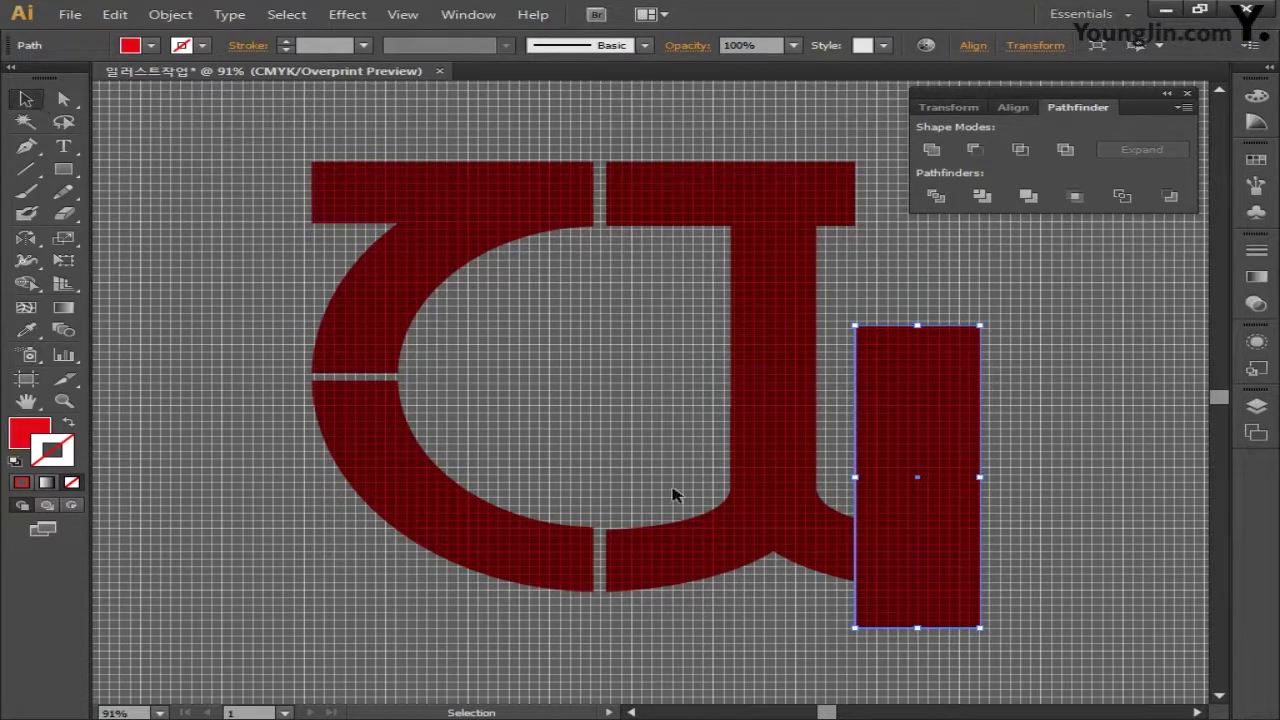
{"action": "left_click", "coordinate": [826, 570]}
{"action": "left_click", "coordinate": [920, 397], "text": "shift"}
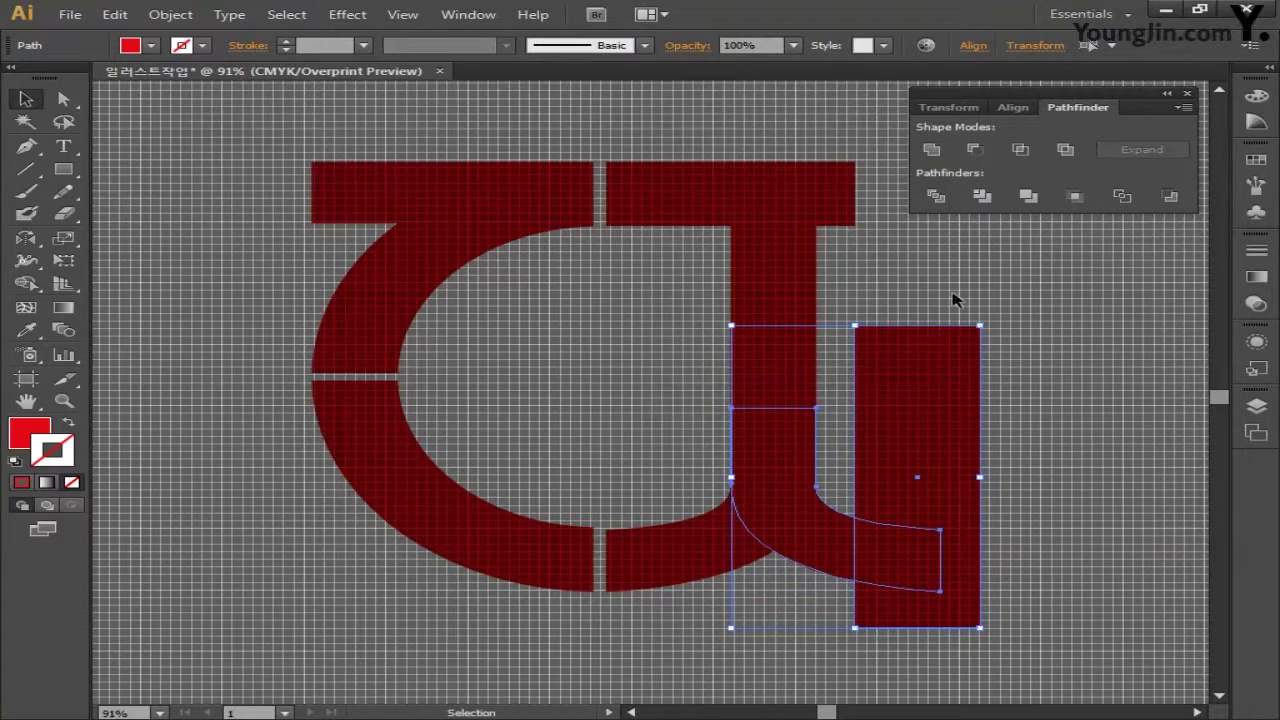
{"action": "left_click", "coordinate": [975, 150]}
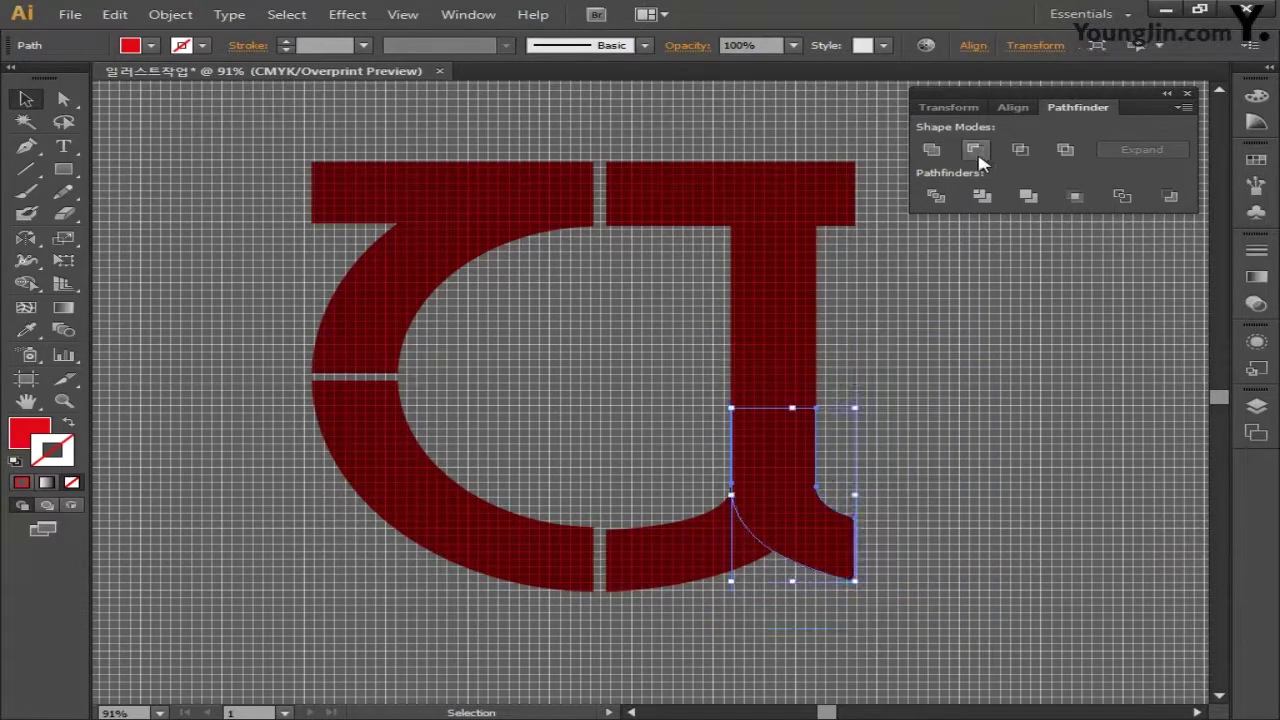
{"action": "left_click", "coordinate": [987, 326]}
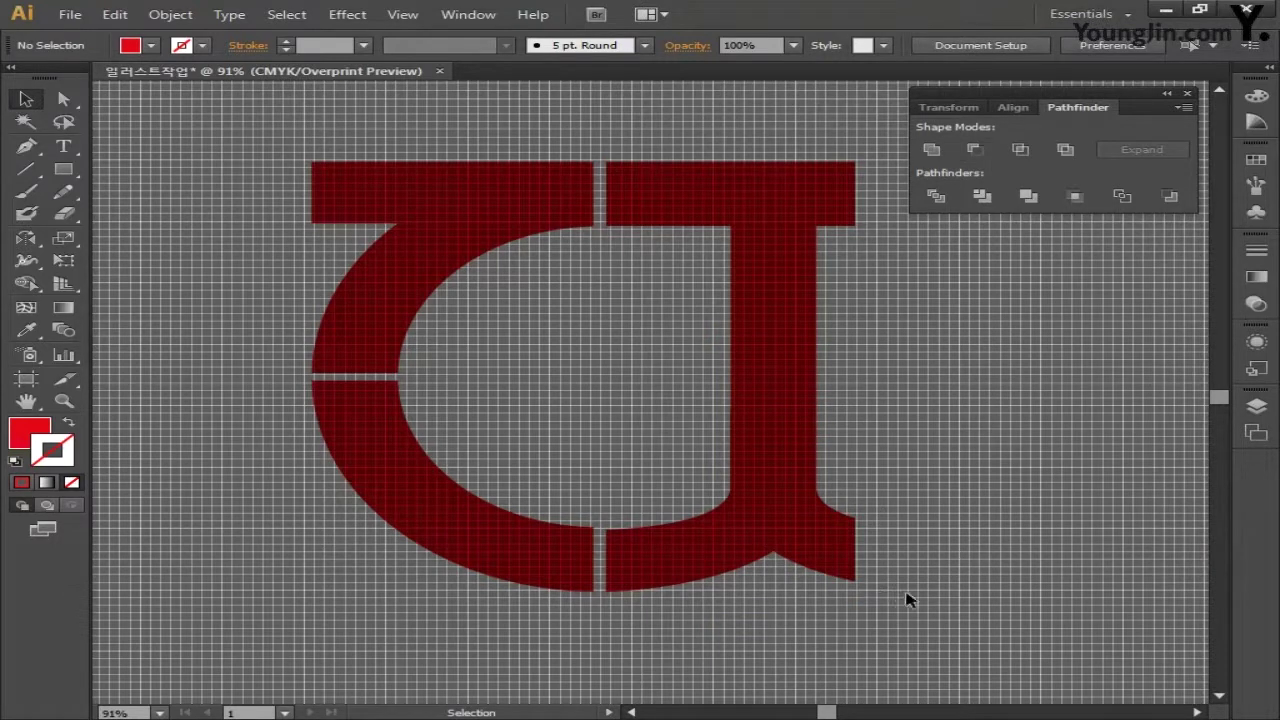
Step: Unite the top-right bar, the stem and both curved foot pieces into one shape
{"action": "left_click_drag", "start_coordinate": [866, 551], "coordinate": [640, 152]}
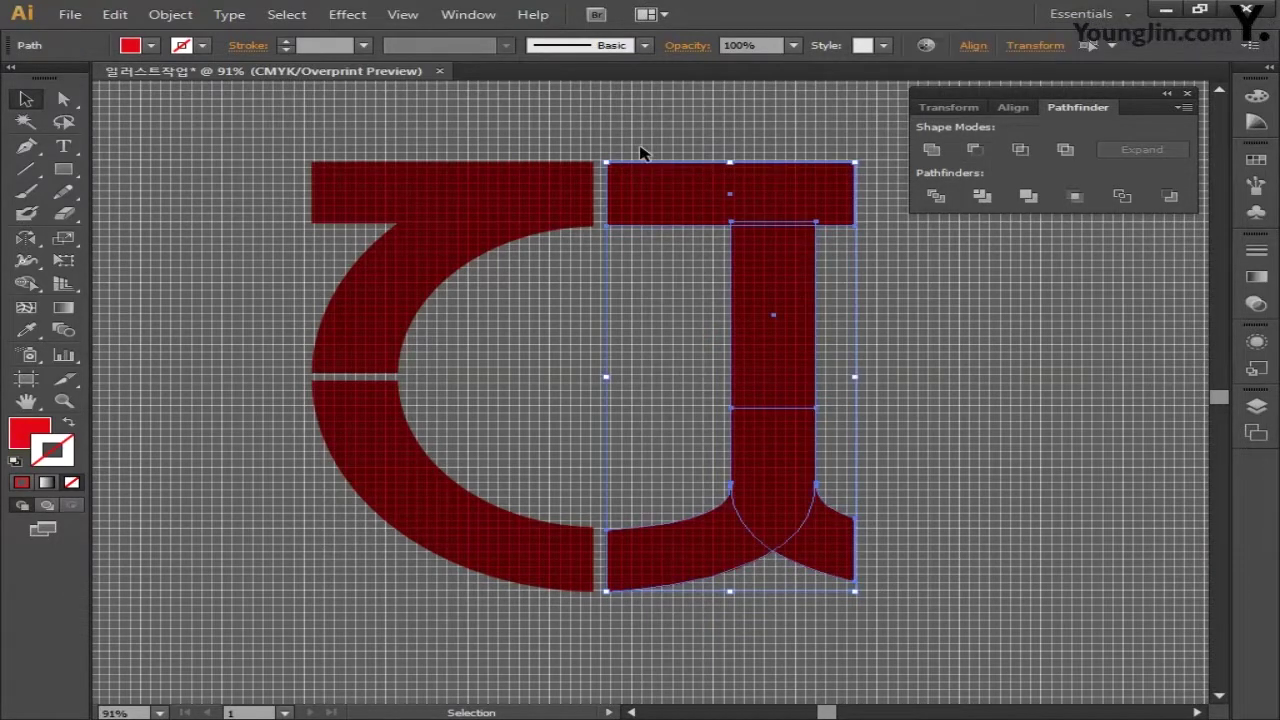
{"action": "left_click", "coordinate": [937, 154]}
{"action": "left_click", "coordinate": [942, 386]}
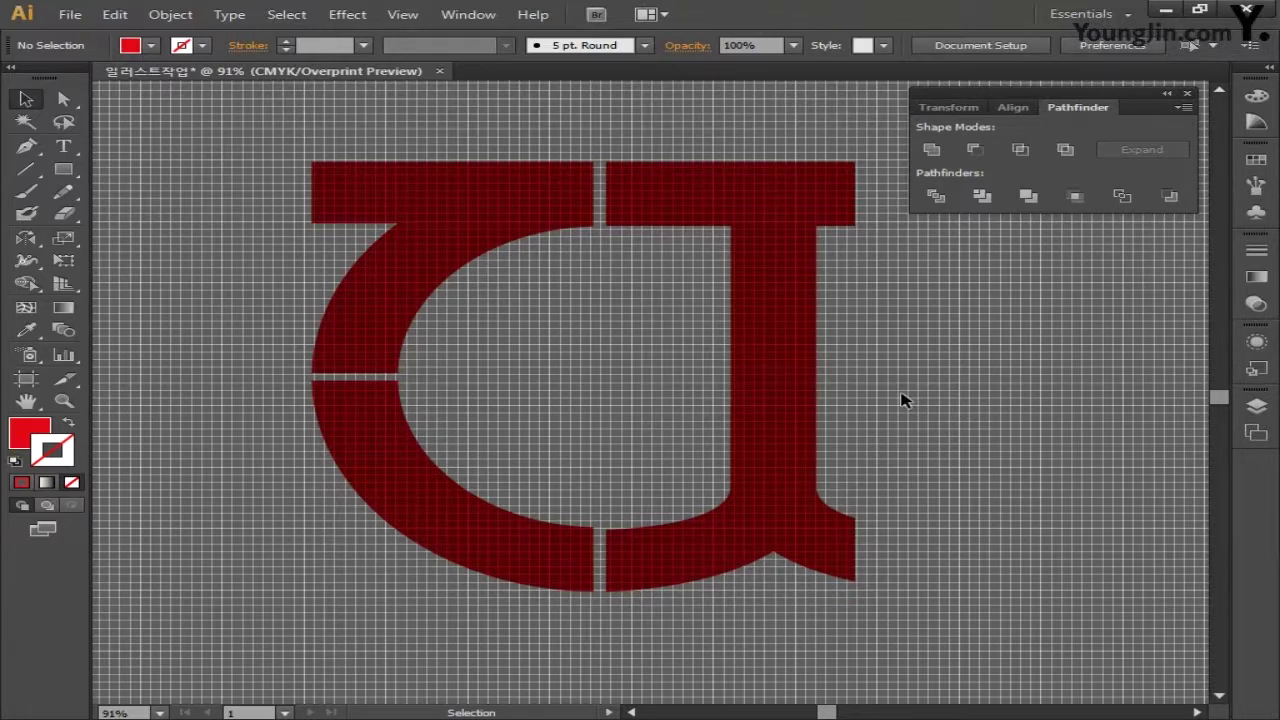
Step: Draw a wide, flat ellipse in the empty area below the letter shape
{"action": "key", "text": "space"}
{"action": "scroll", "coordinate": [660, 551], "scroll_direction": "down", "scroll_amount": 8}
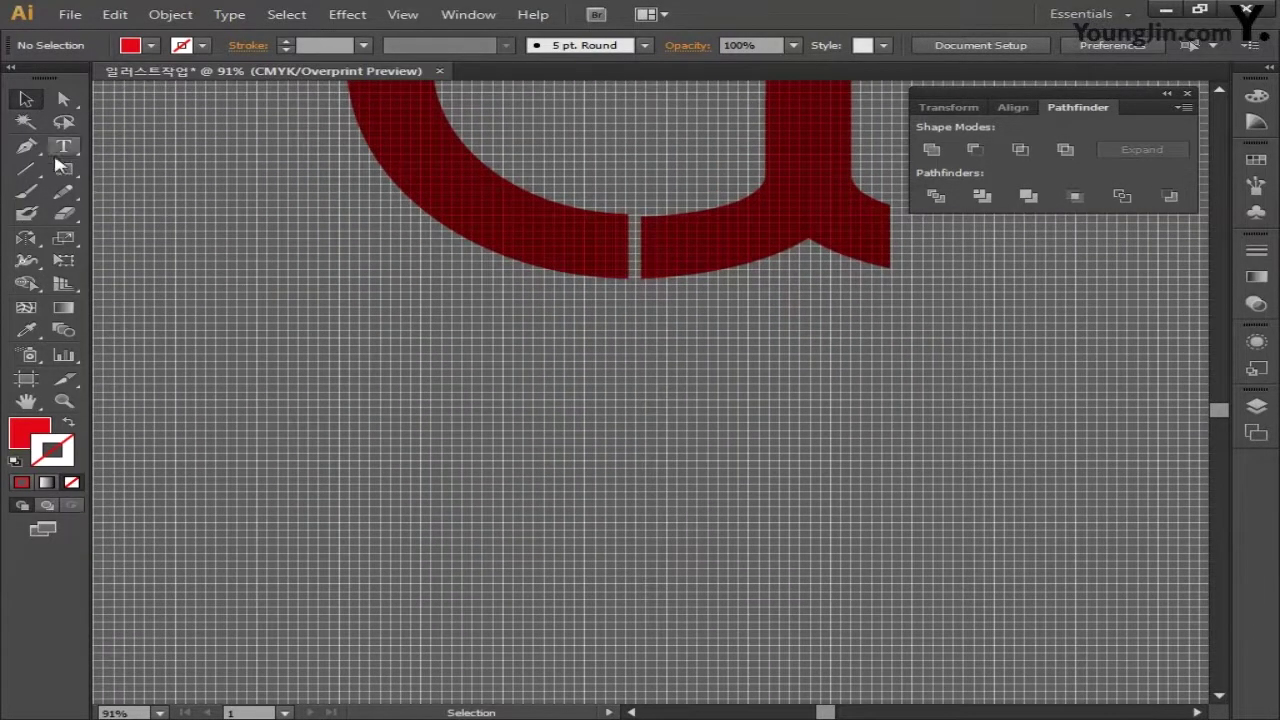
{"action": "left_click", "coordinate": [60, 174]}
{"action": "left_click_drag", "start_coordinate": [60, 178], "coordinate": [152, 214]}
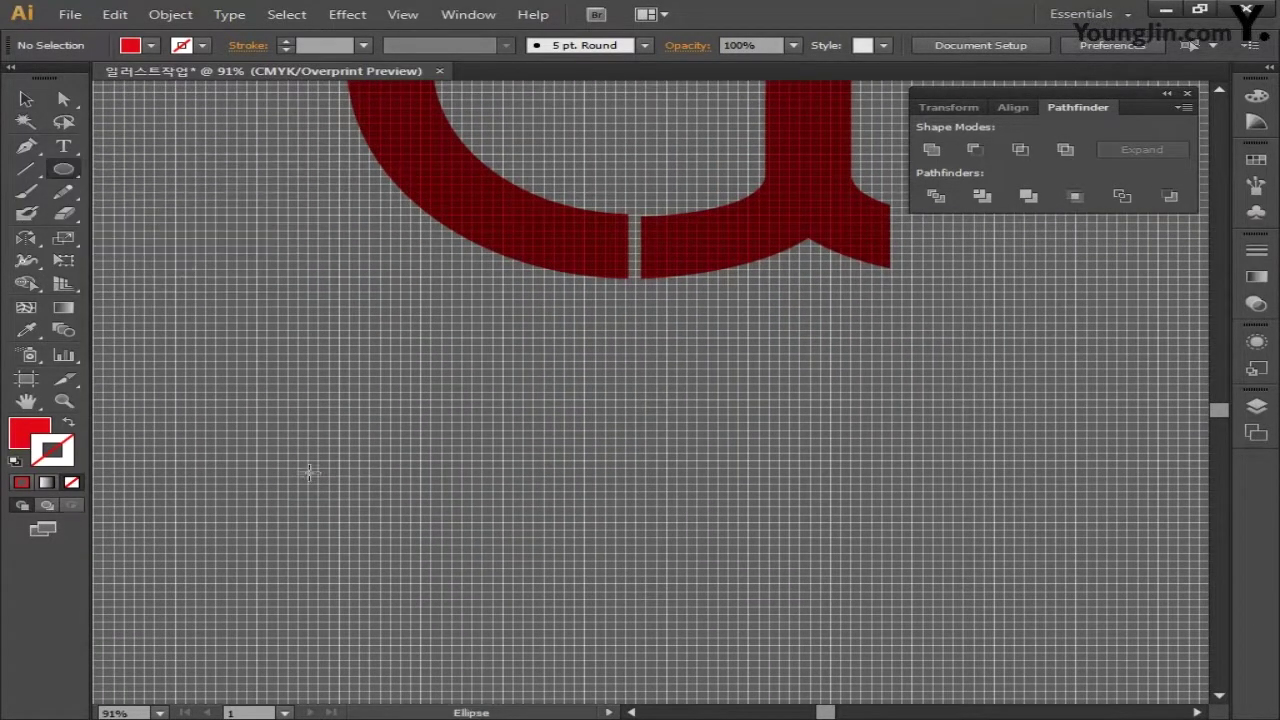
{"action": "left_click_drag", "start_coordinate": [250, 412], "coordinate": [680, 403]}
{"action": "key", "text": "ctrl"}
{"action": "key", "text": "ctrl+equal"}
{"action": "key", "text": "ctrl+equal"}
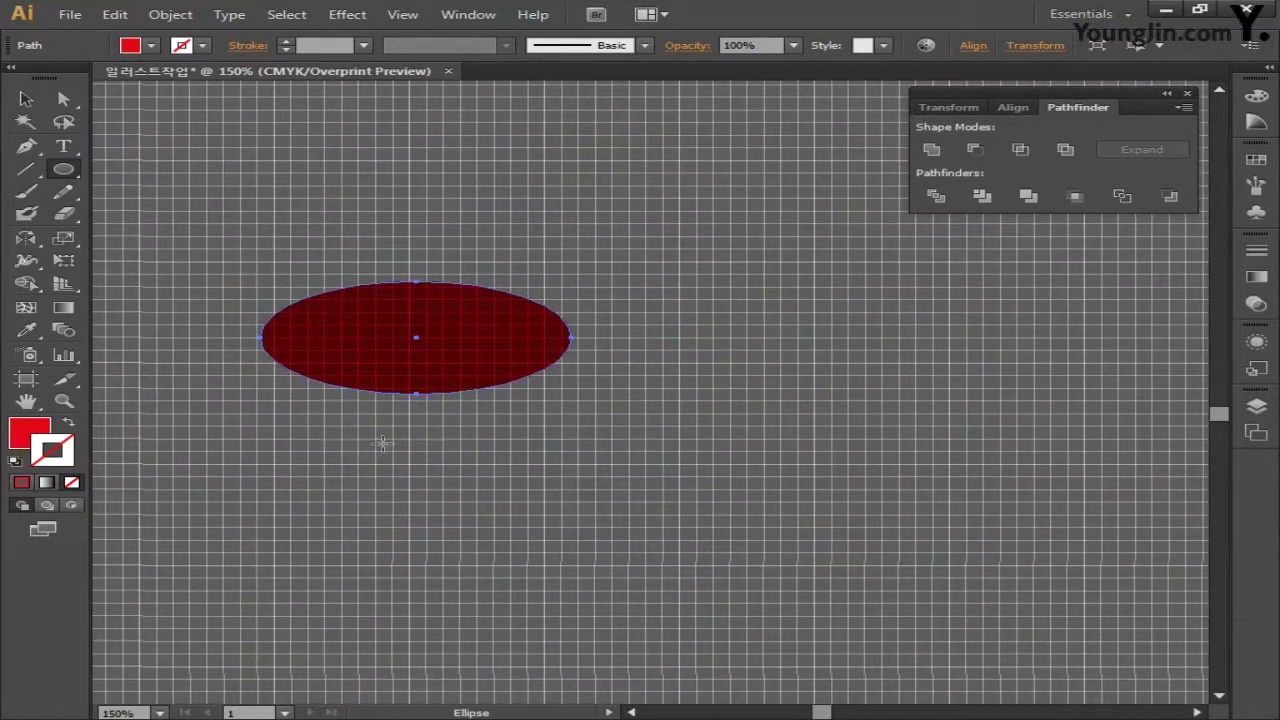
Step: Remove the ellipse's fill and give it a dark red stroke of about C 36, M 100, Y 76, K 58
{"action": "left_click", "coordinate": [32, 432]}
{"action": "left_click", "coordinate": [71, 482]}
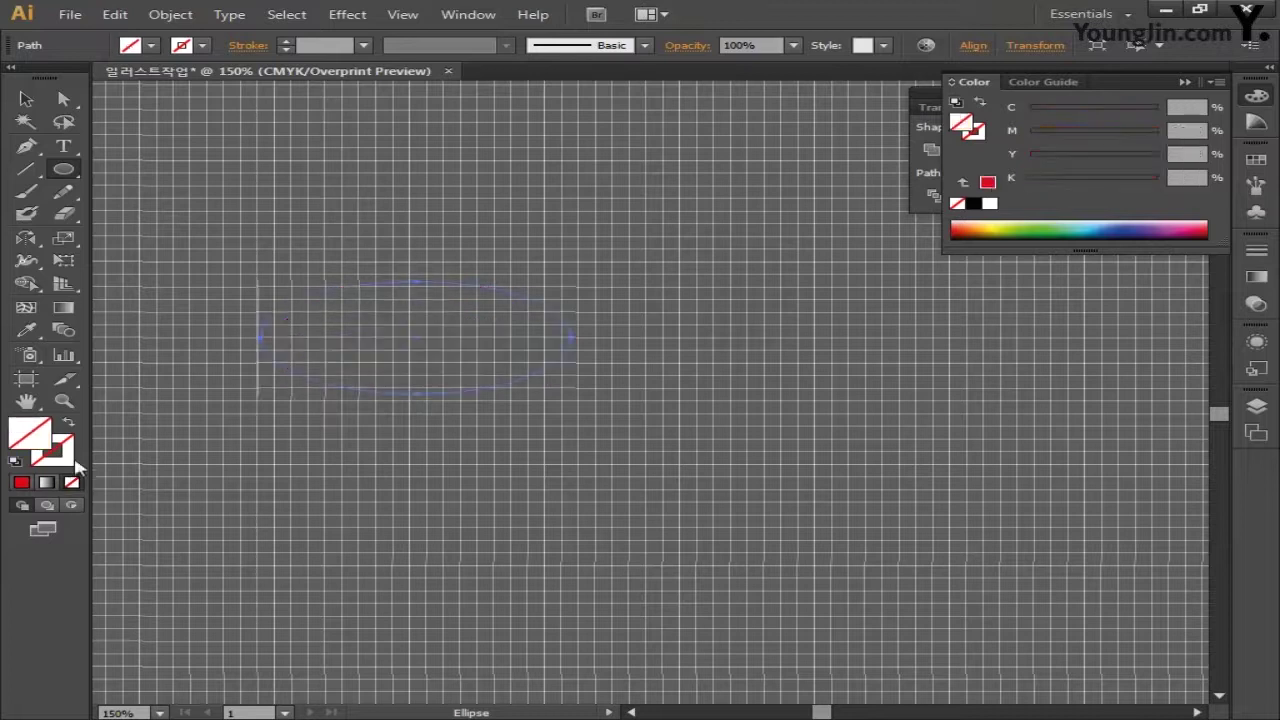
{"action": "double_click", "coordinate": [58, 455]}
{"action": "left_click_drag", "start_coordinate": [762, 365], "coordinate": [849, 371]}
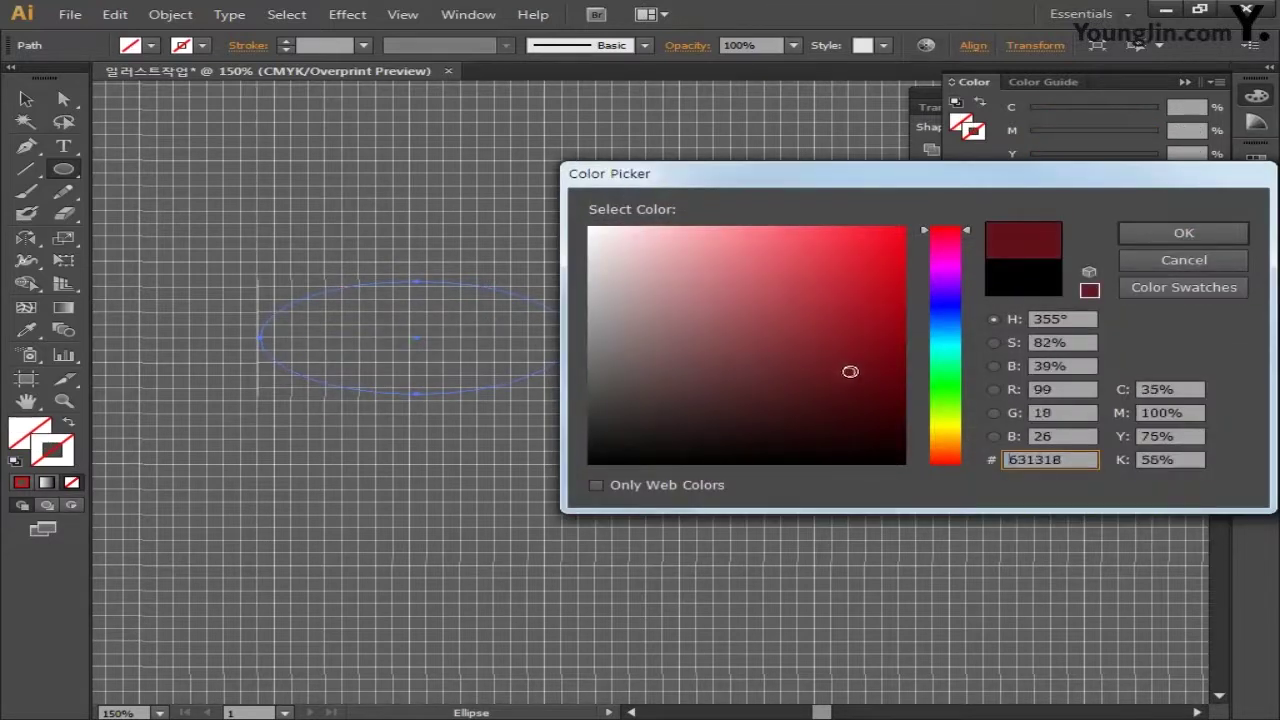
{"action": "left_click", "coordinate": [1176, 238]}
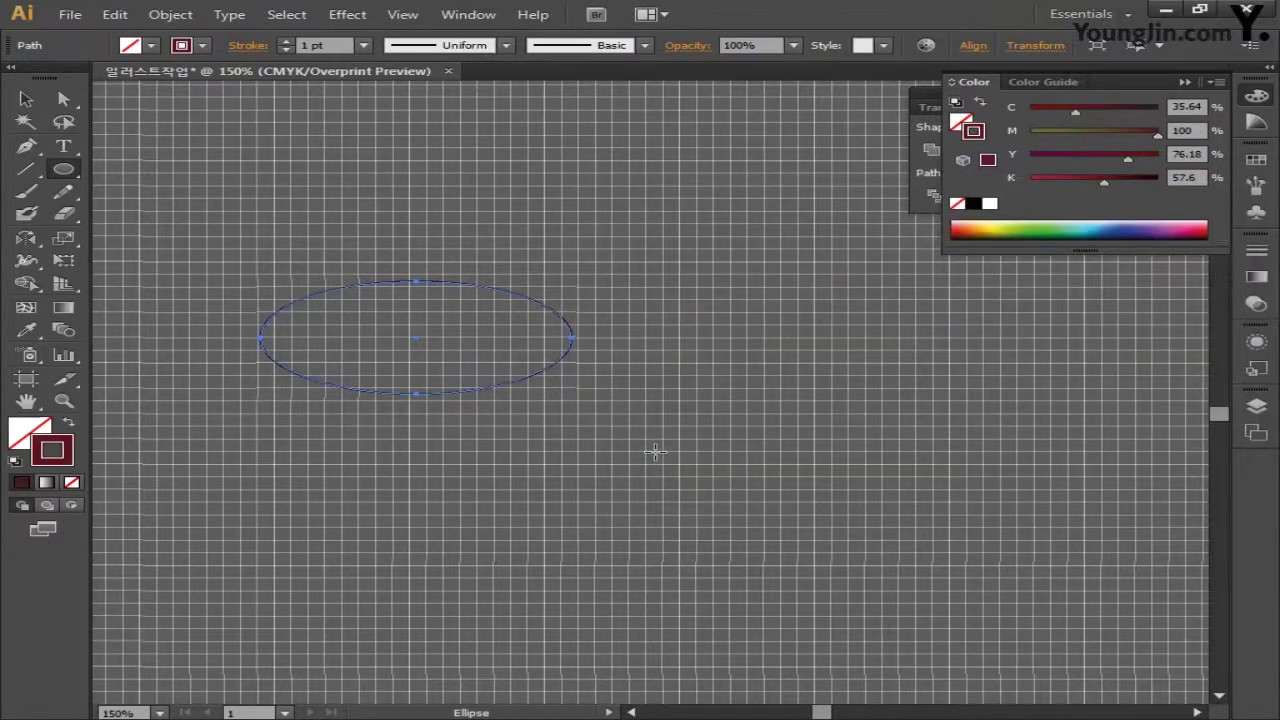
Step: Set the ellipse's stroke weight to 10 pt
{"action": "left_click", "coordinate": [287, 41]}
{"action": "left_click", "coordinate": [287, 41]}
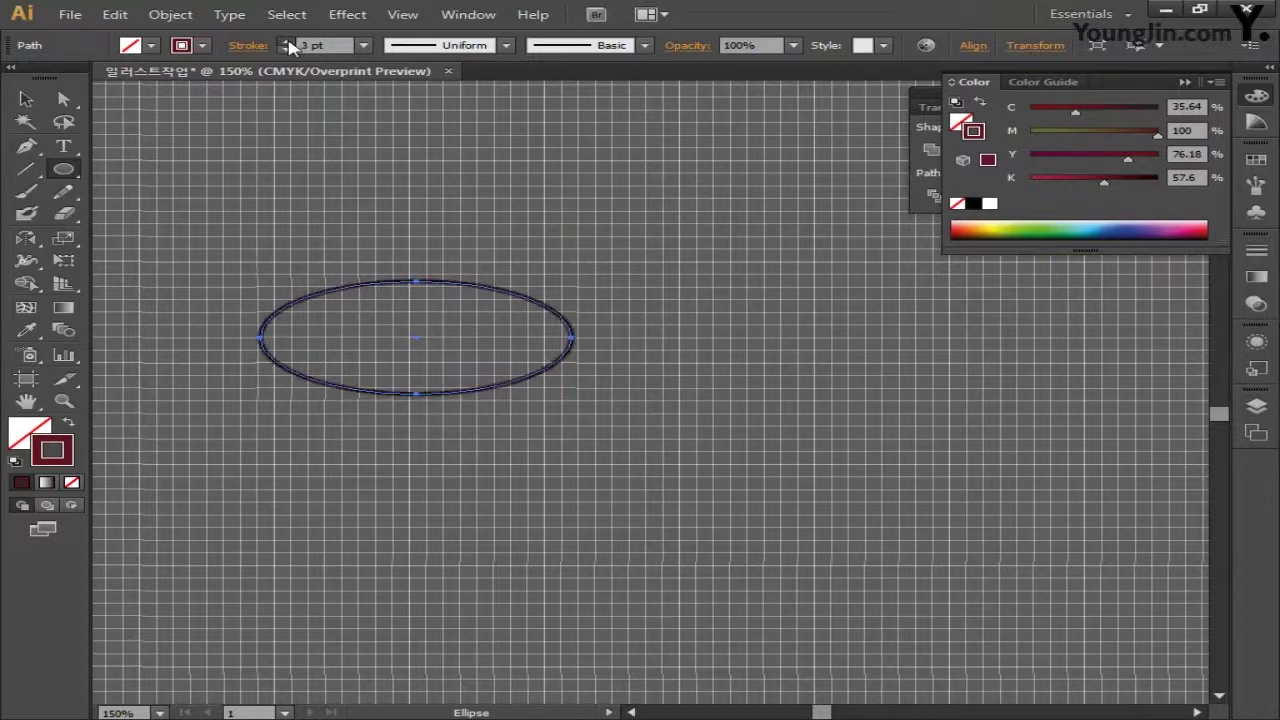
{"action": "left_click", "coordinate": [287, 41]}
{"action": "left_click", "coordinate": [287, 41]}
{"action": "left_click", "coordinate": [287, 41]}
{"action": "left_click", "coordinate": [287, 41]}
{"action": "left_click", "coordinate": [287, 41]}
{"action": "left_click", "coordinate": [287, 41]}
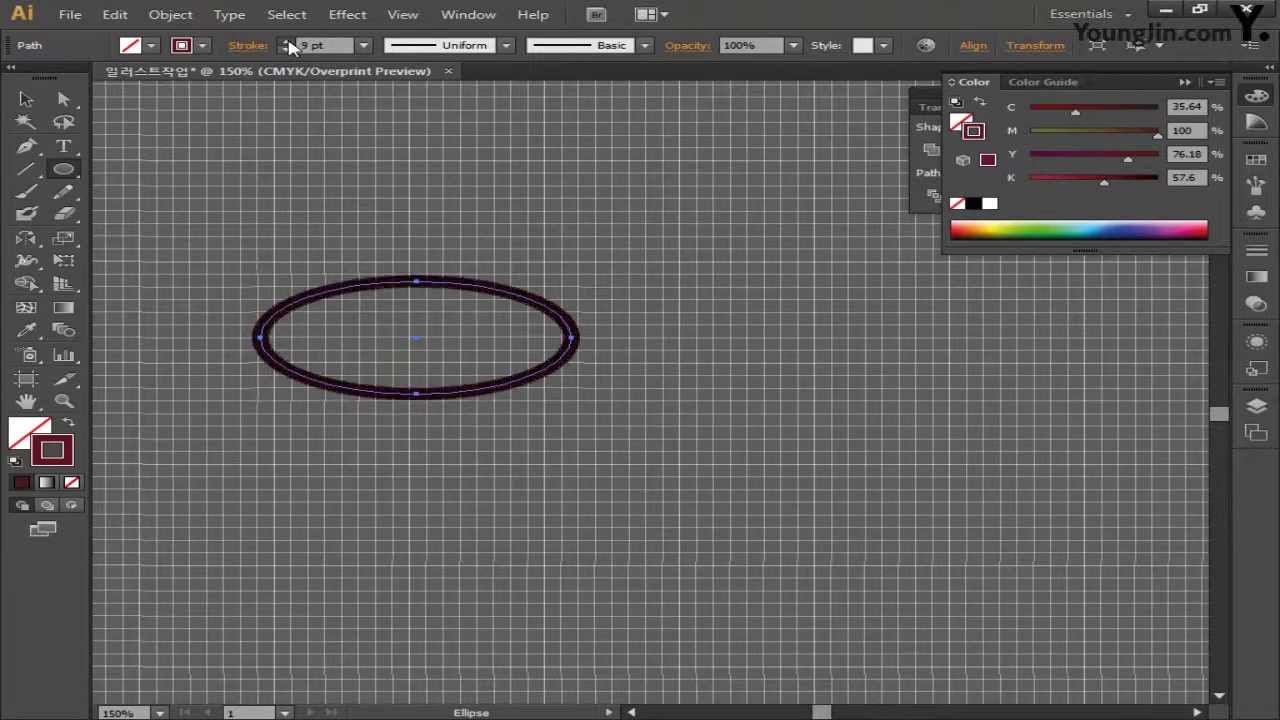
{"action": "left_click", "coordinate": [287, 41]}
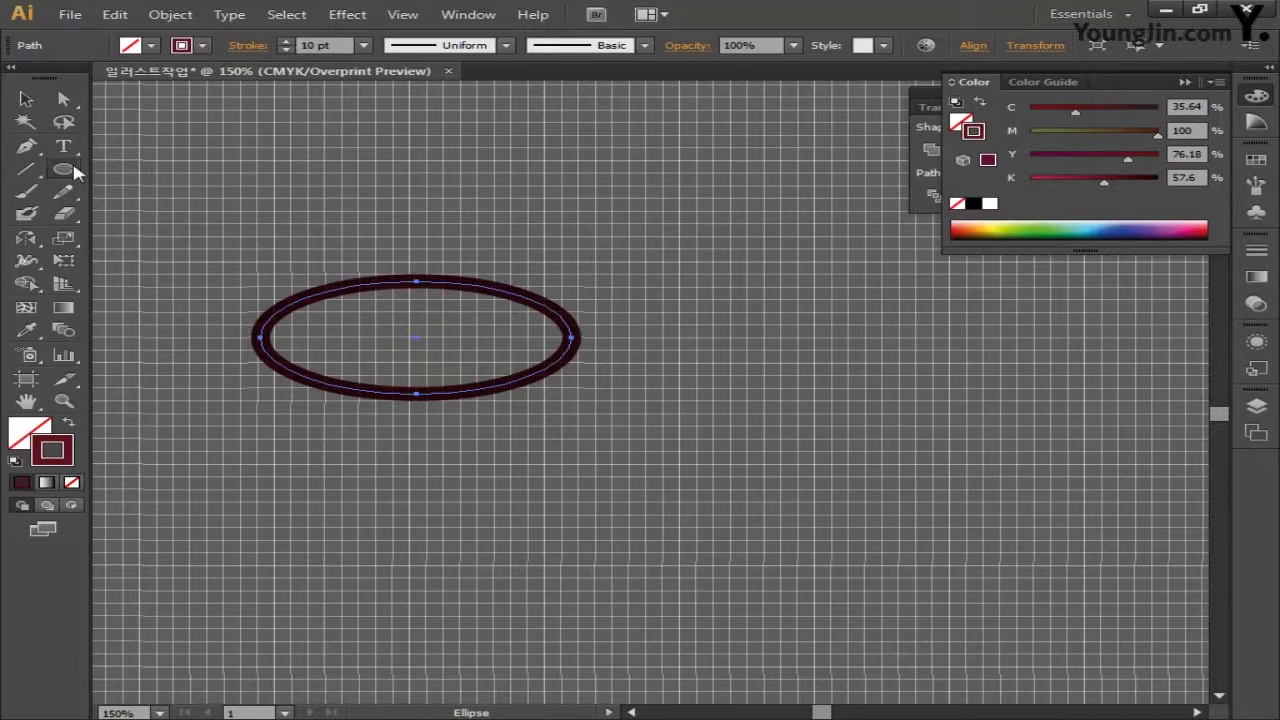
Step: Convert the ellipse's left and right anchors to corner points and connect the two tips with a straight horizontal line
{"action": "left_click_drag", "start_coordinate": [26, 147], "coordinate": [186, 213]}
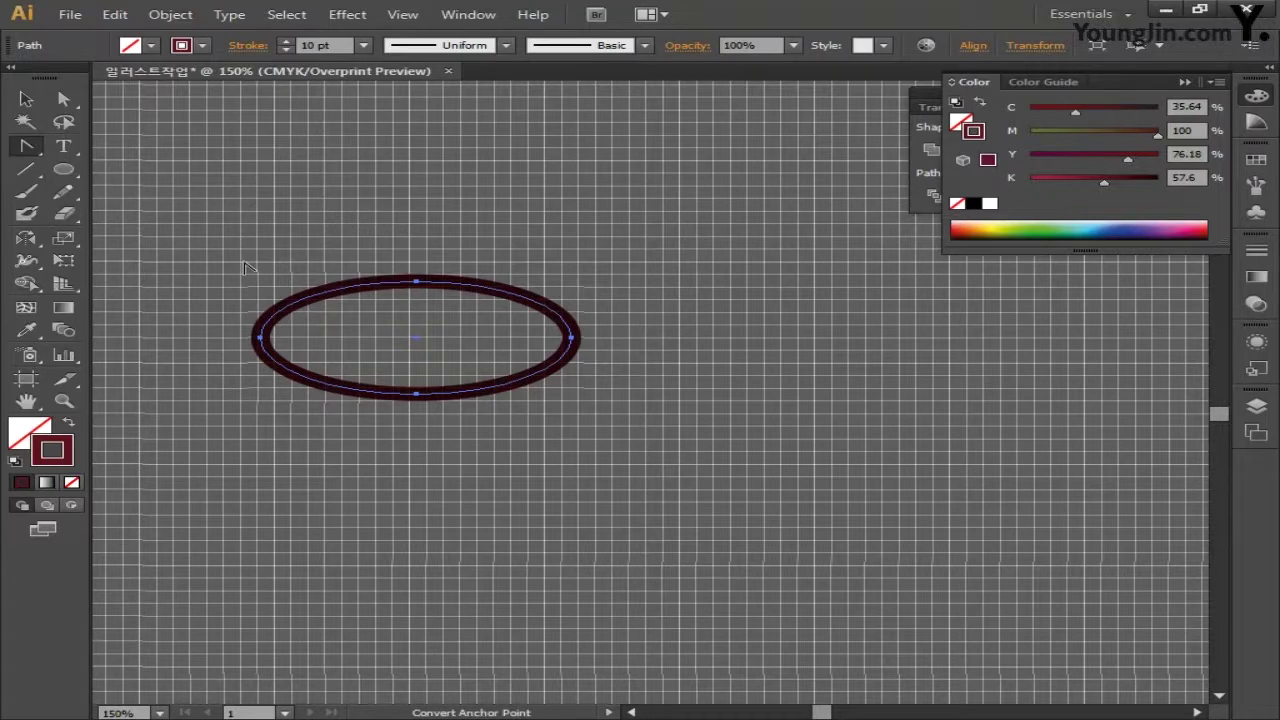
{"action": "left_click", "coordinate": [259, 338]}
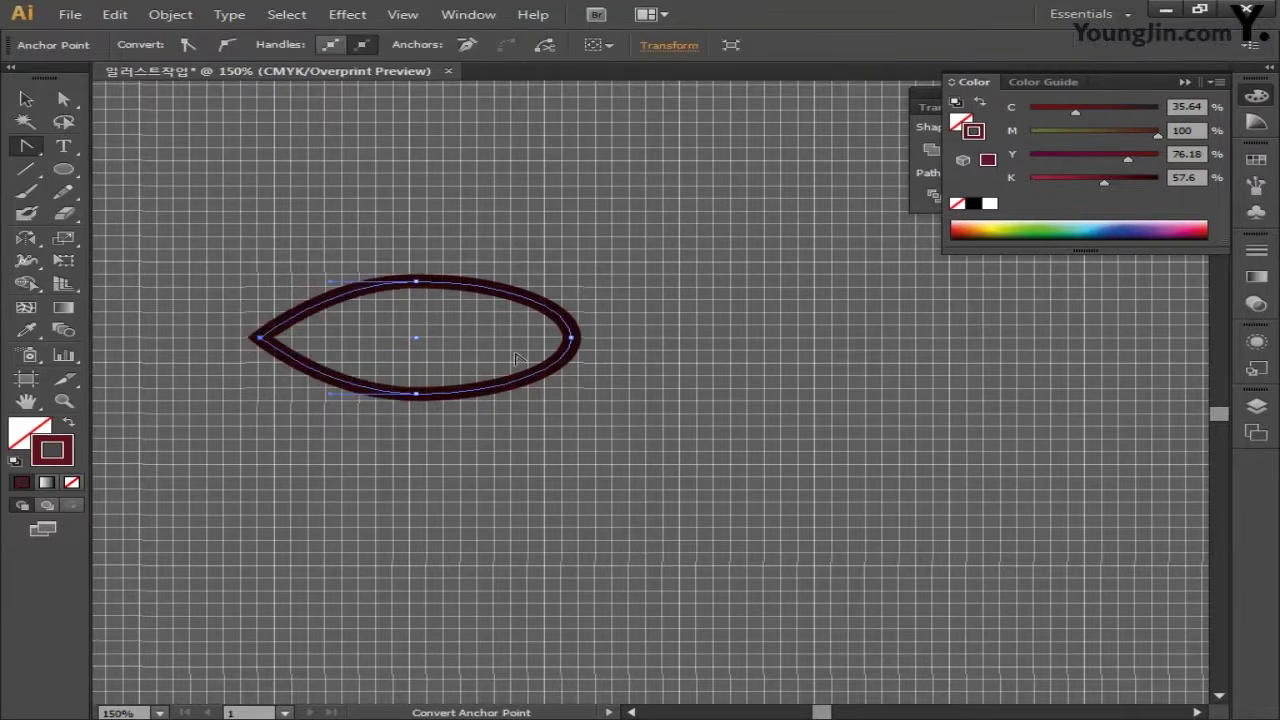
{"action": "left_click", "coordinate": [571, 339]}
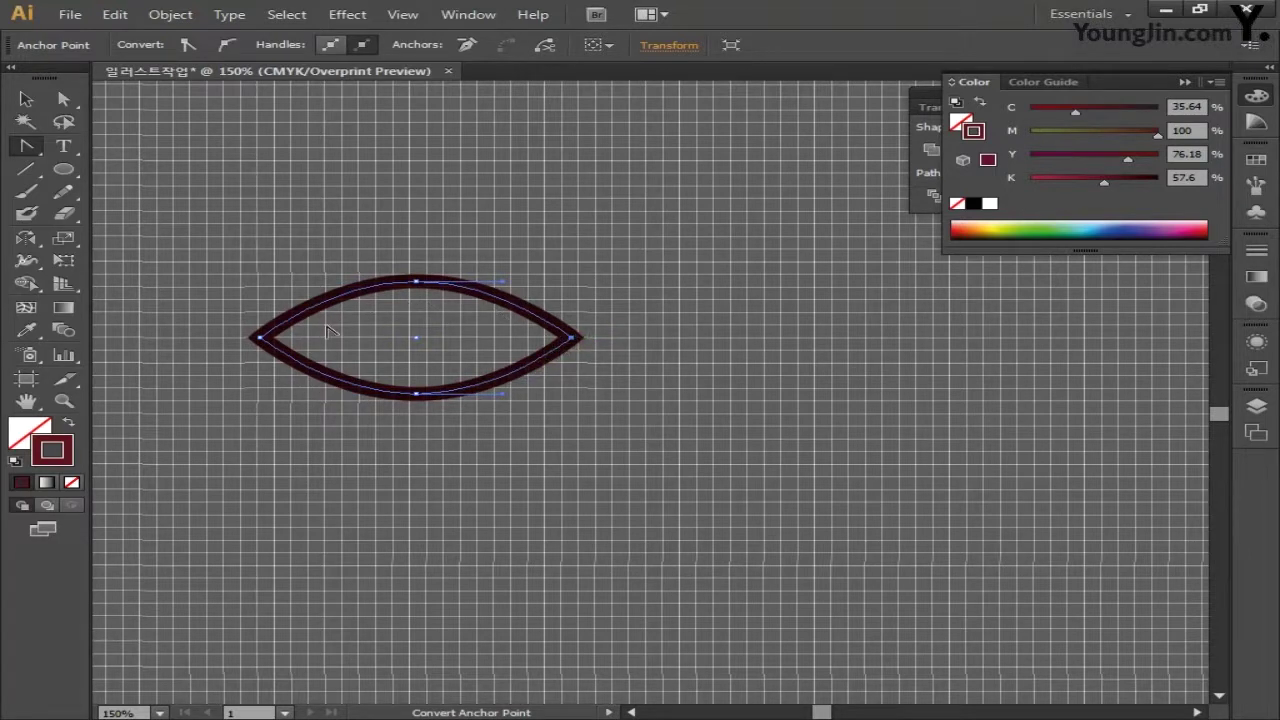
{"action": "left_click", "coordinate": [26, 169]}
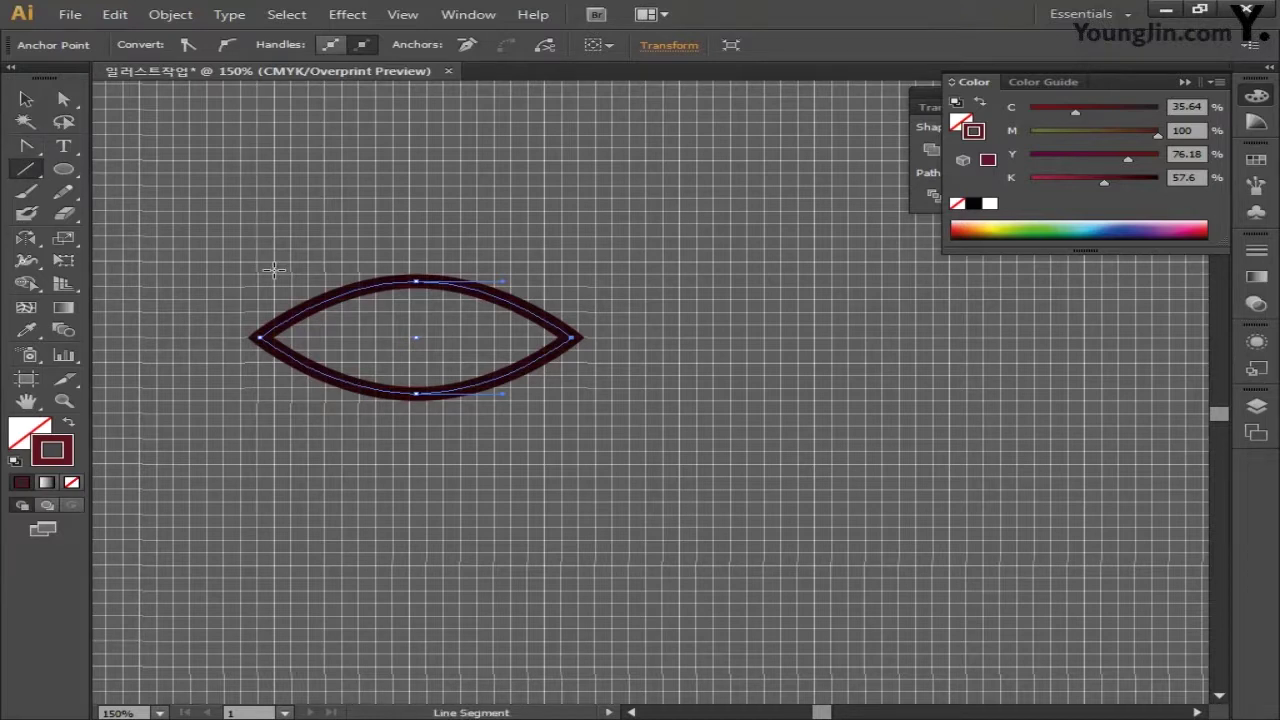
{"action": "left_click_drag", "start_coordinate": [259, 338], "coordinate": [571, 340]}
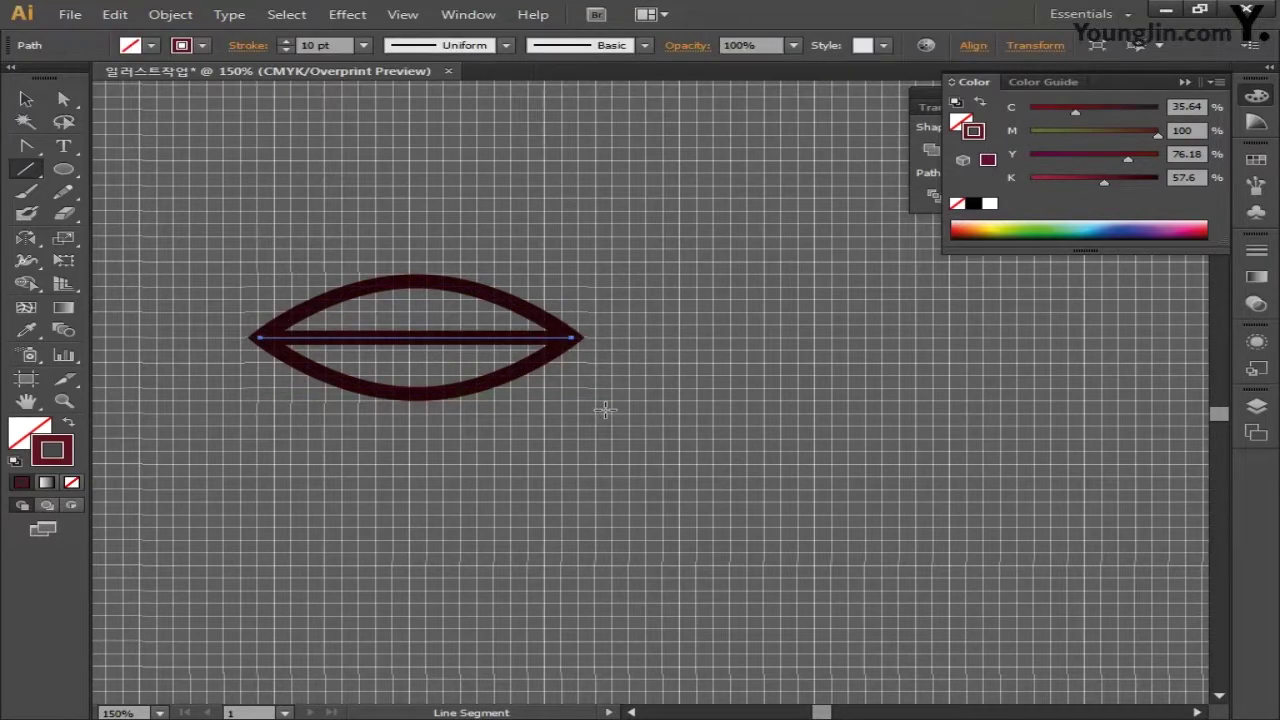
Step: Rotate the leaf outline and its centre line together by -30°
{"action": "left_click", "coordinate": [26, 99]}
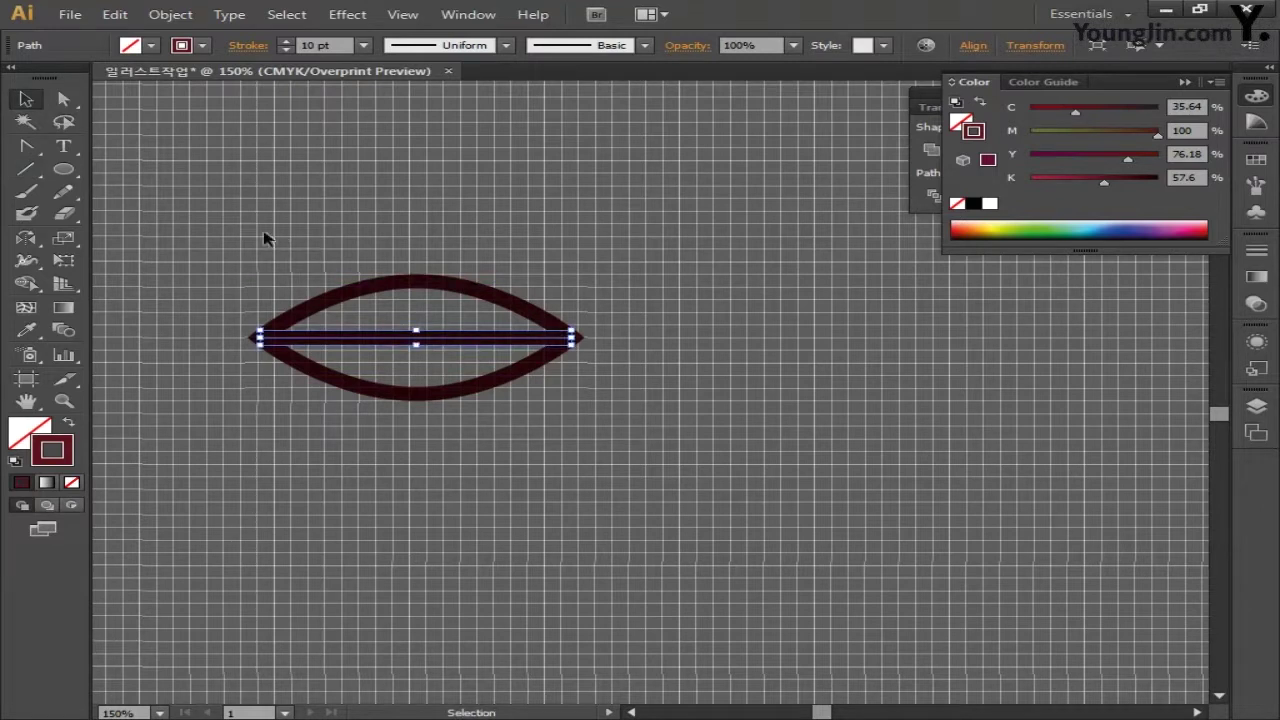
{"action": "key", "text": "ctrl+a"}
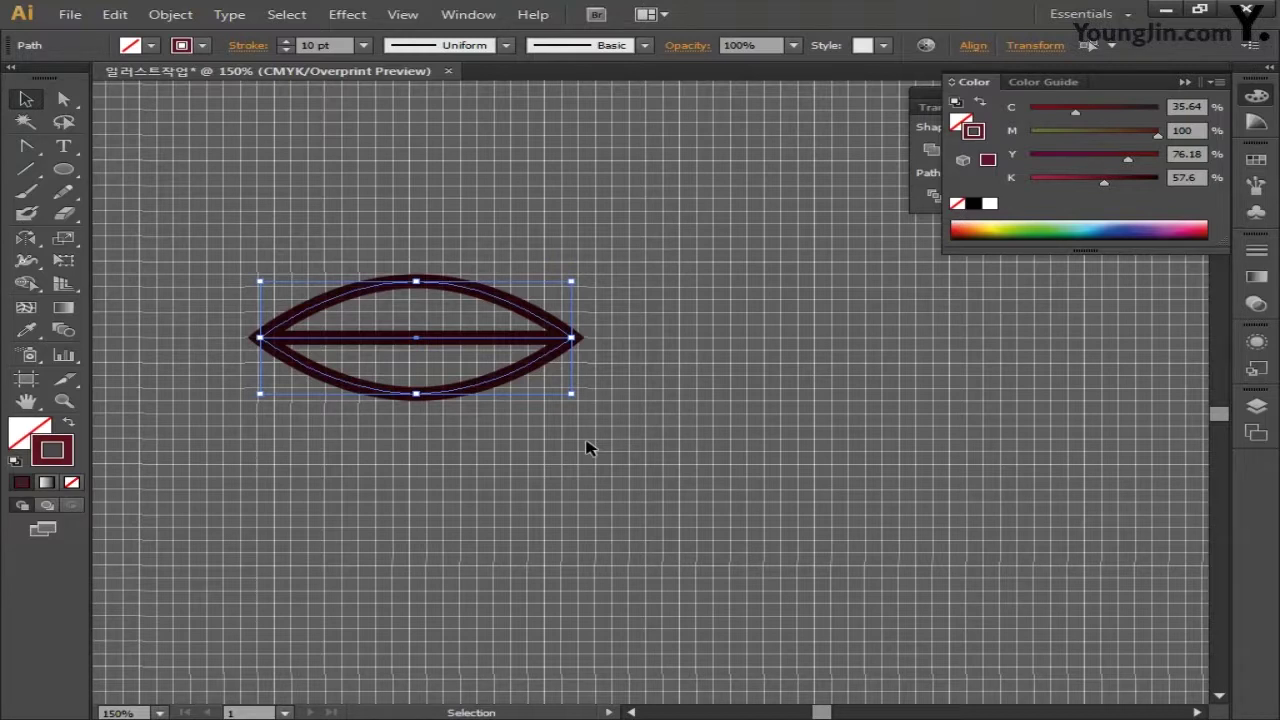
{"action": "left_click_drag", "start_coordinate": [26, 237], "coordinate": [116, 241]}
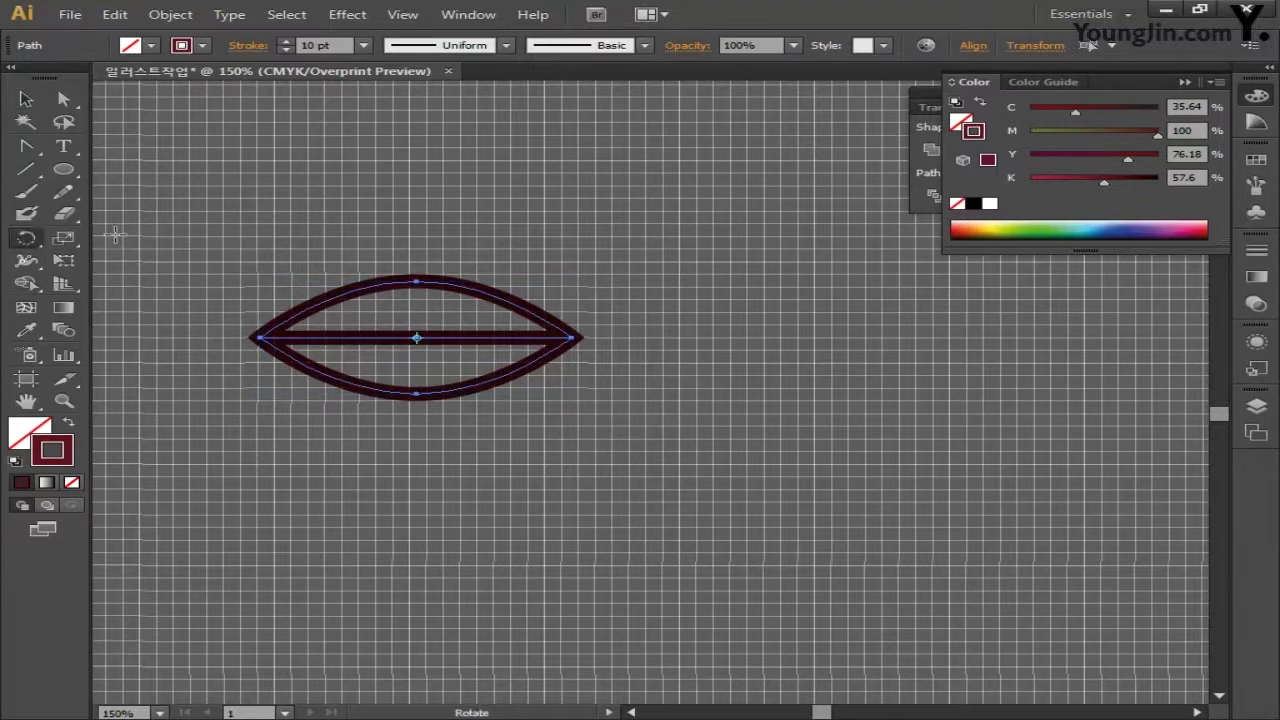
{"action": "double_click", "coordinate": [26, 238]}
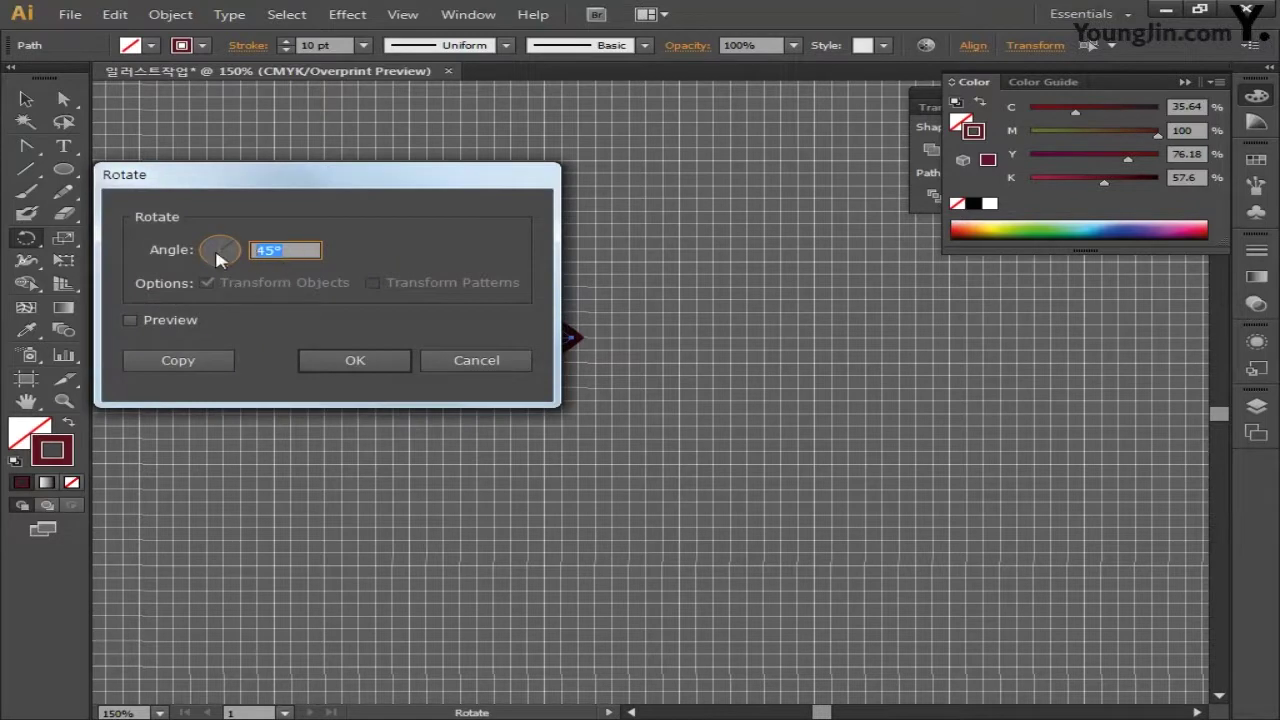
{"action": "type", "text": "-30"}
{"action": "left_click", "coordinate": [338, 358]}
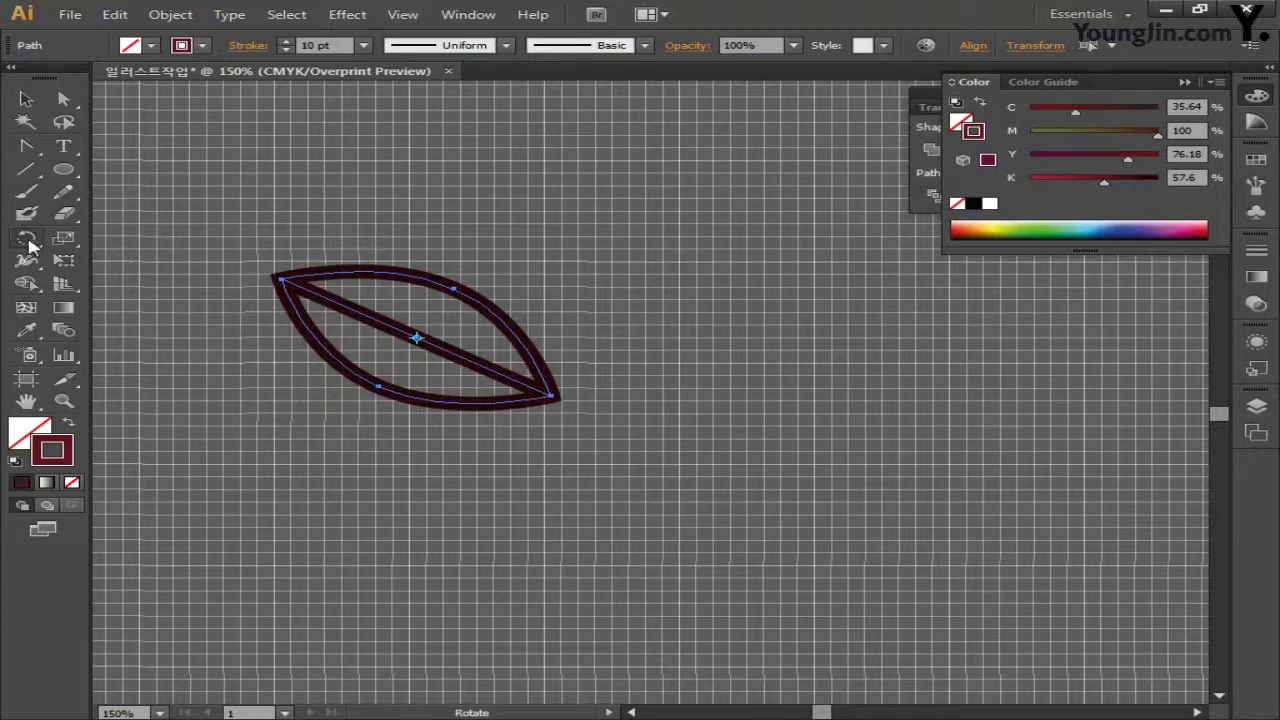
Step: Create a copy of the tilted leaf and its centre line rotated by 60°
{"action": "double_click", "coordinate": [27, 240]}
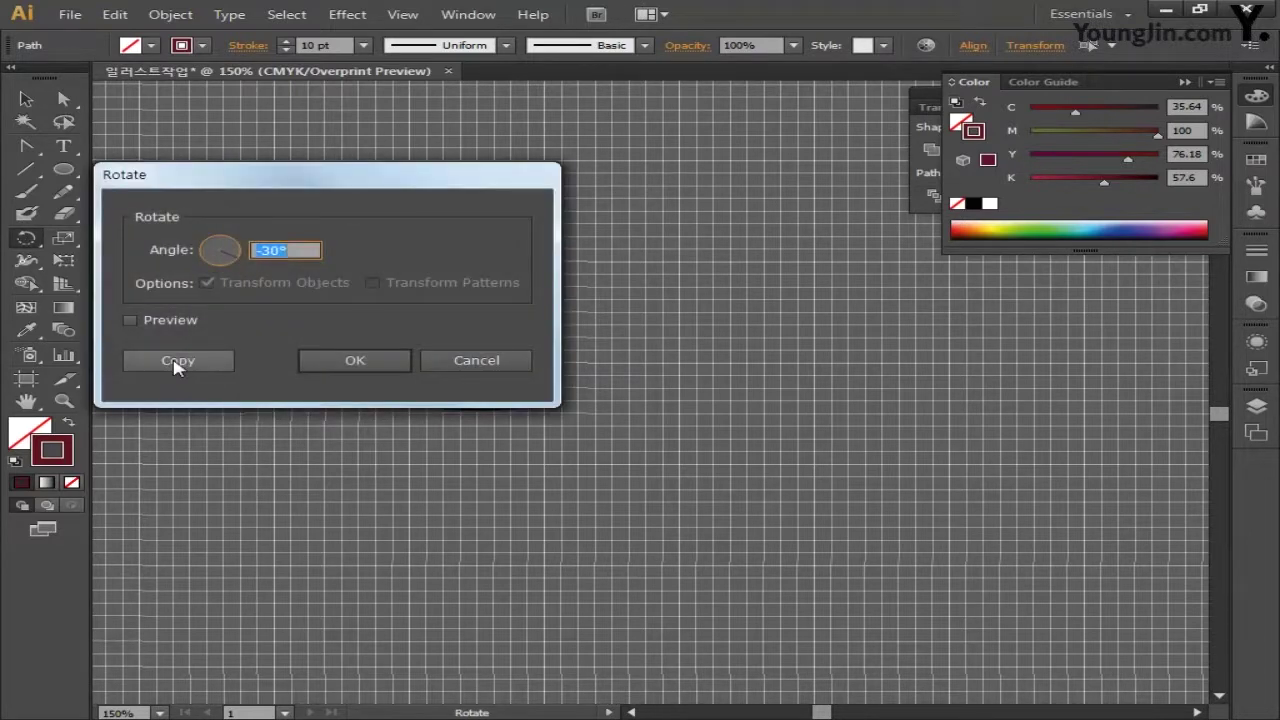
{"action": "type", "text": "6"}
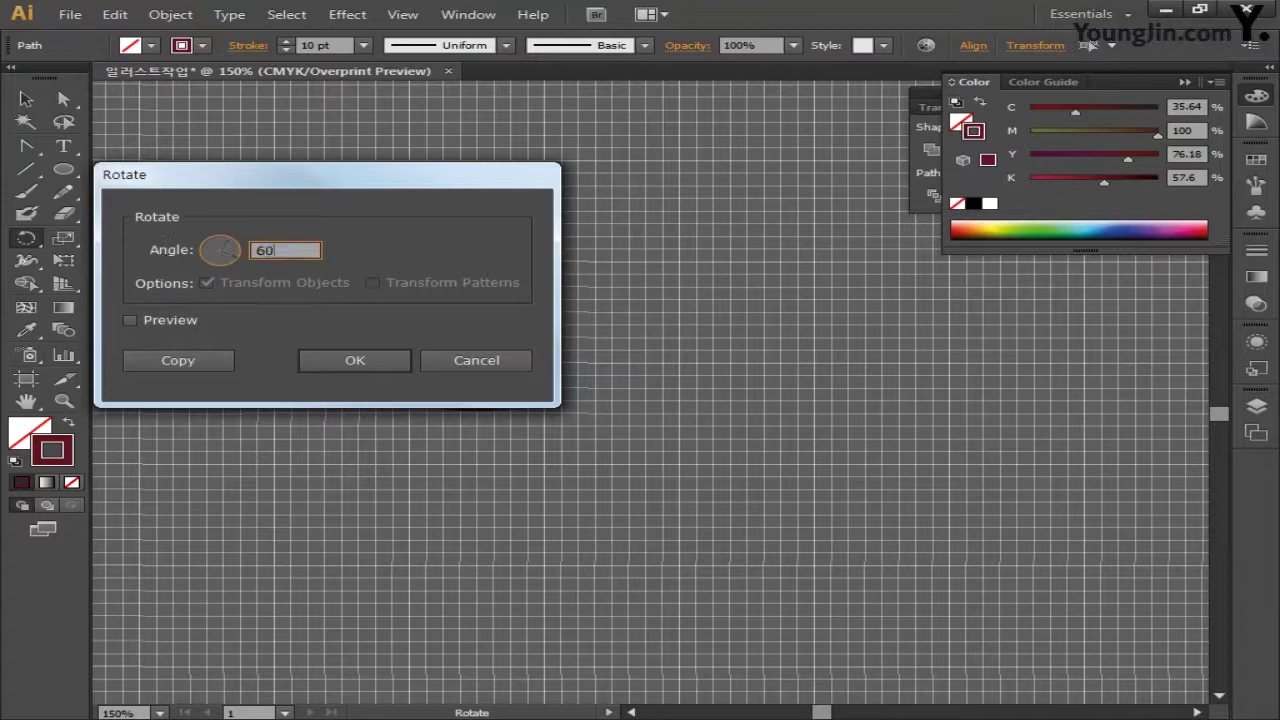
{"action": "left_click", "coordinate": [168, 360]}
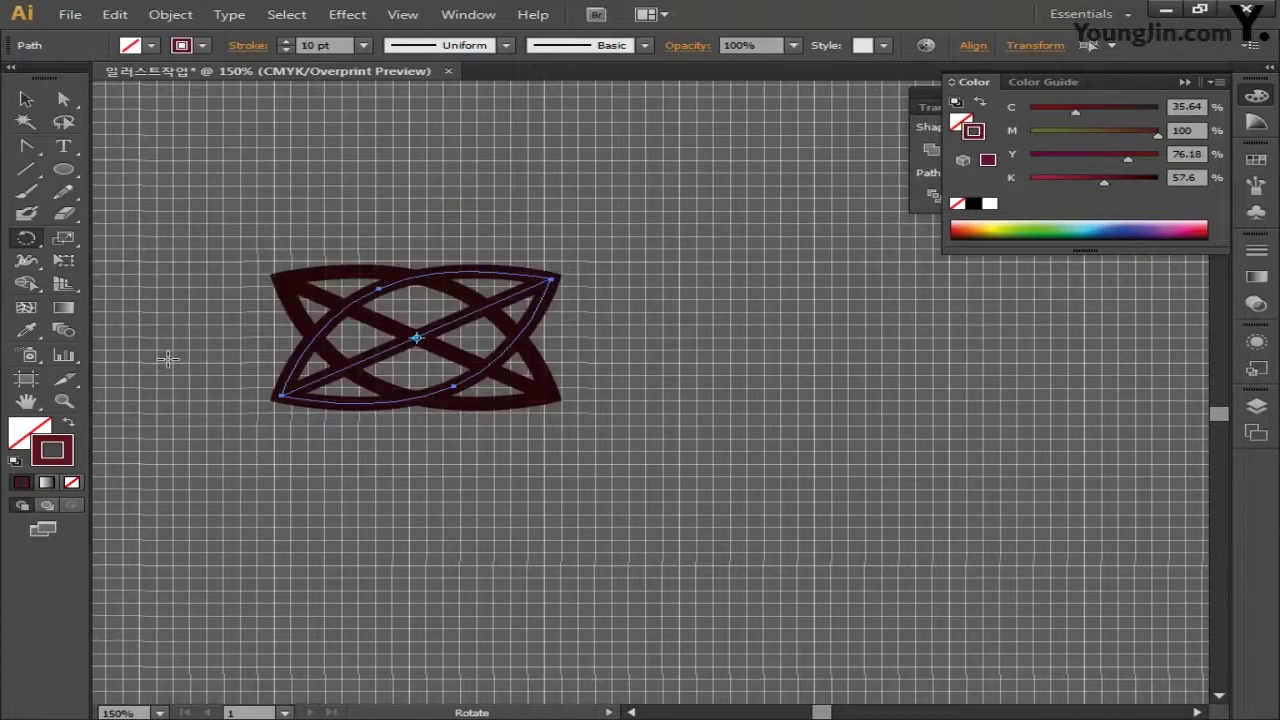
{"action": "left_click", "coordinate": [25, 100]}
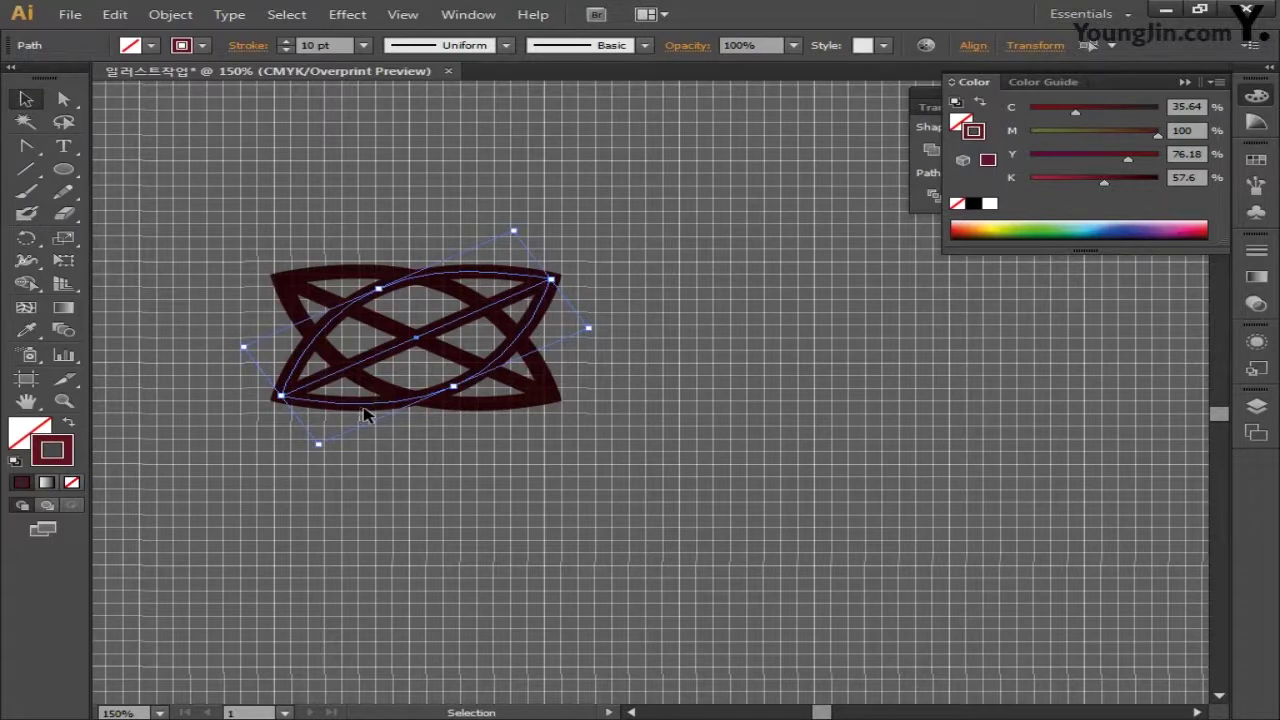
Step: Move the copied leaf so its lower tip meets the first leaf's upper edge, and draw a small circle resting on top of the first leaf
{"action": "left_click_drag", "start_coordinate": [364, 414], "coordinate": [552, 306]}
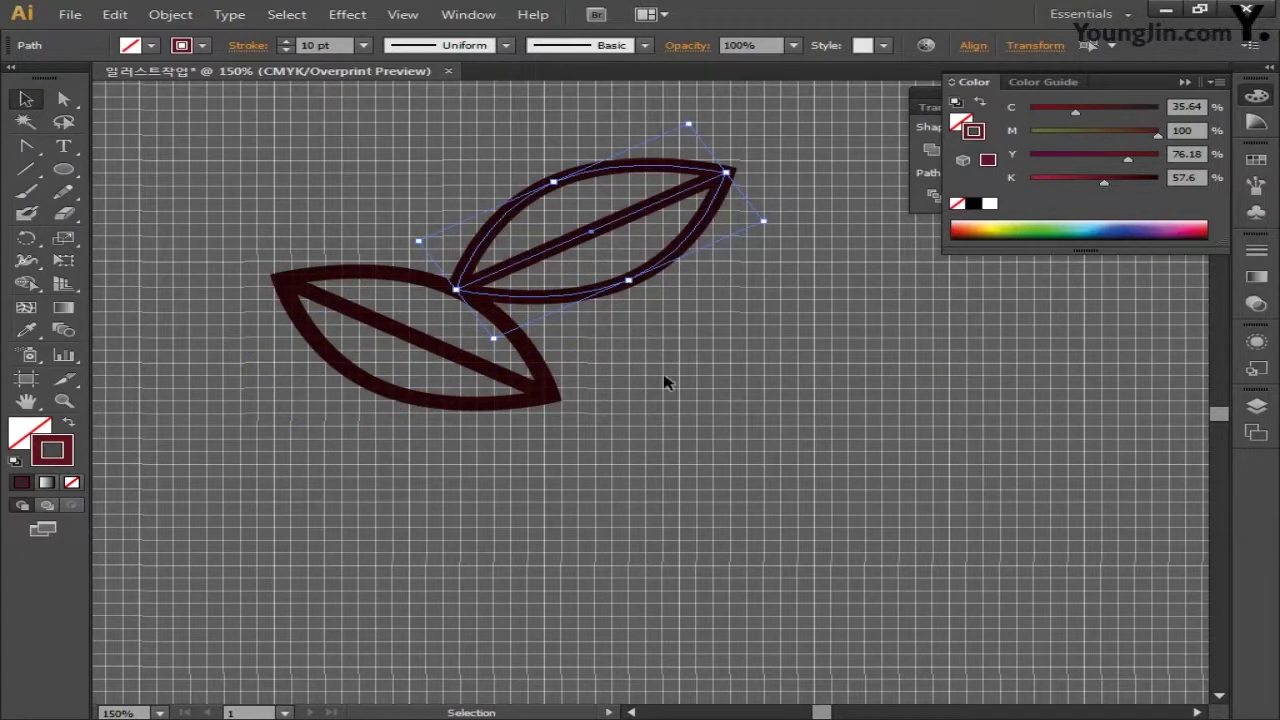
{"action": "left_click", "coordinate": [63, 171]}
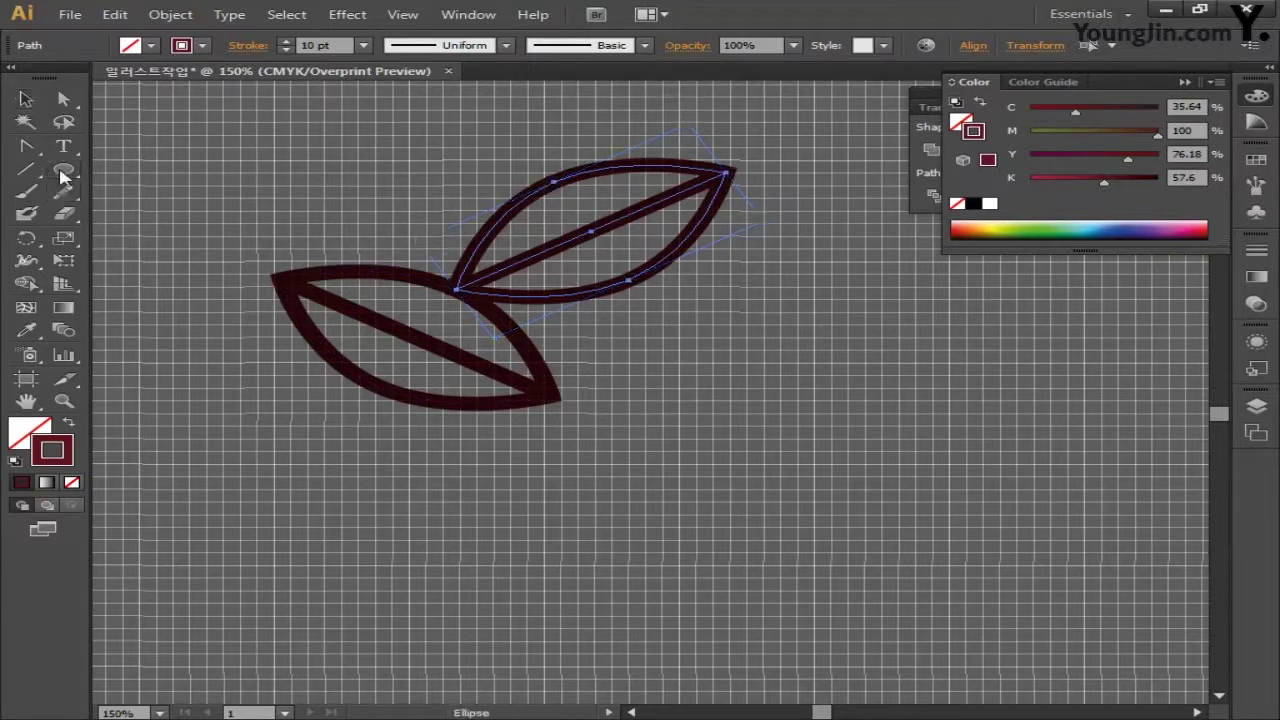
{"action": "left_click_drag", "start_coordinate": [322, 216], "coordinate": [389, 245]}
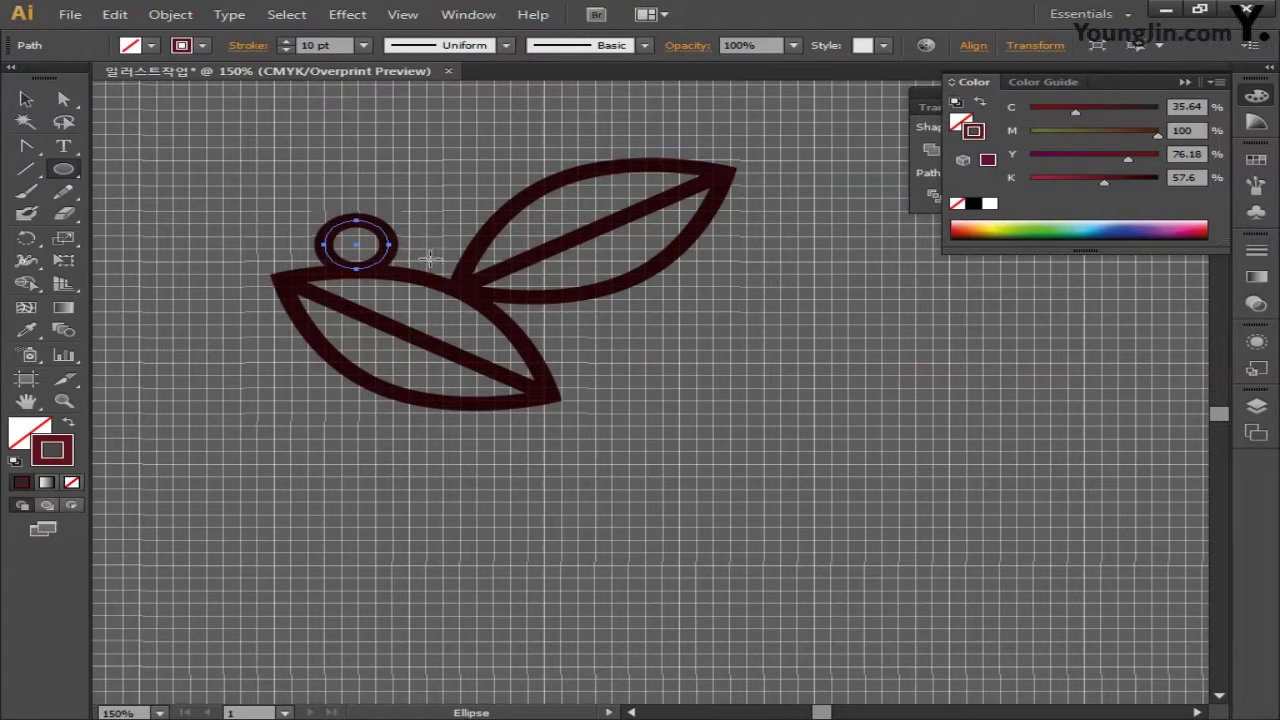
{"action": "left_click", "coordinate": [30, 98]}
{"action": "left_click_drag", "start_coordinate": [389, 220], "coordinate": [402, 206]}
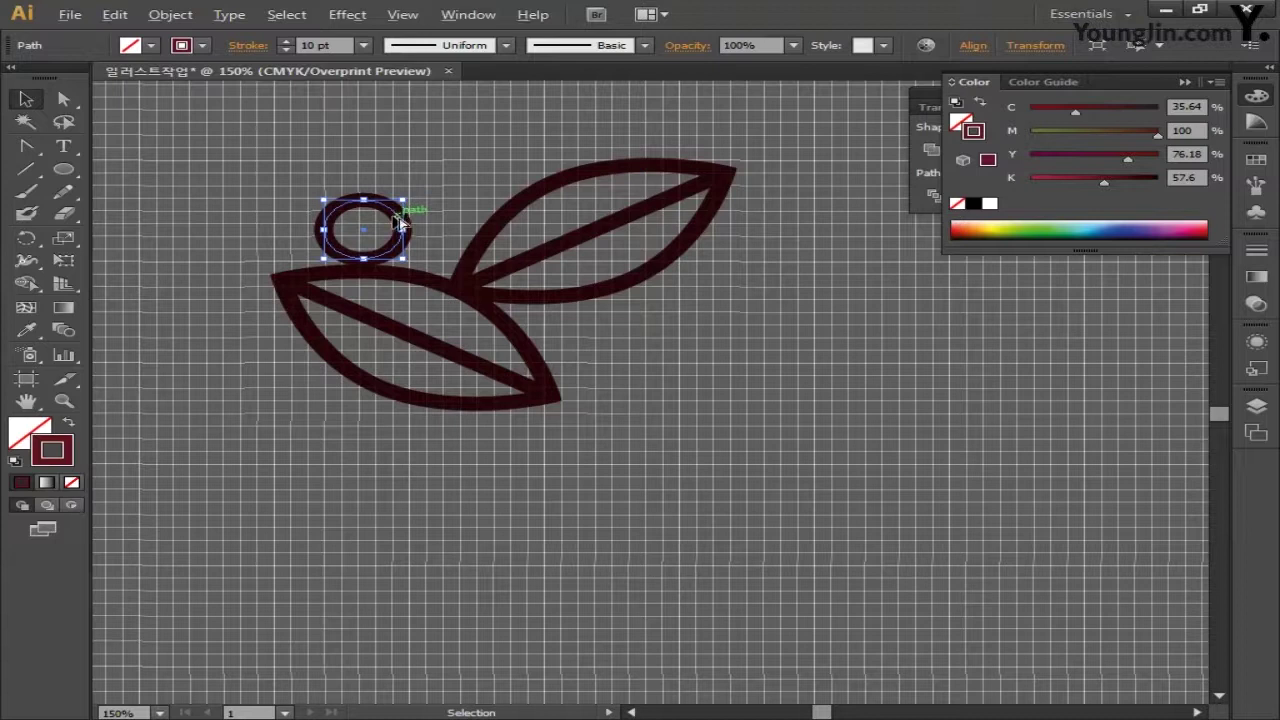
Step: Duplicate the circle into the gap beneath the second leaf, beside the first leaf's lower tip
{"action": "left_click_drag", "start_coordinate": [398, 214], "coordinate": [633, 322]}
{"action": "key", "text": "Left"}
{"action": "key", "text": "Left"}
{"action": "key", "text": "Left"}
{"action": "key", "text": "Left"}
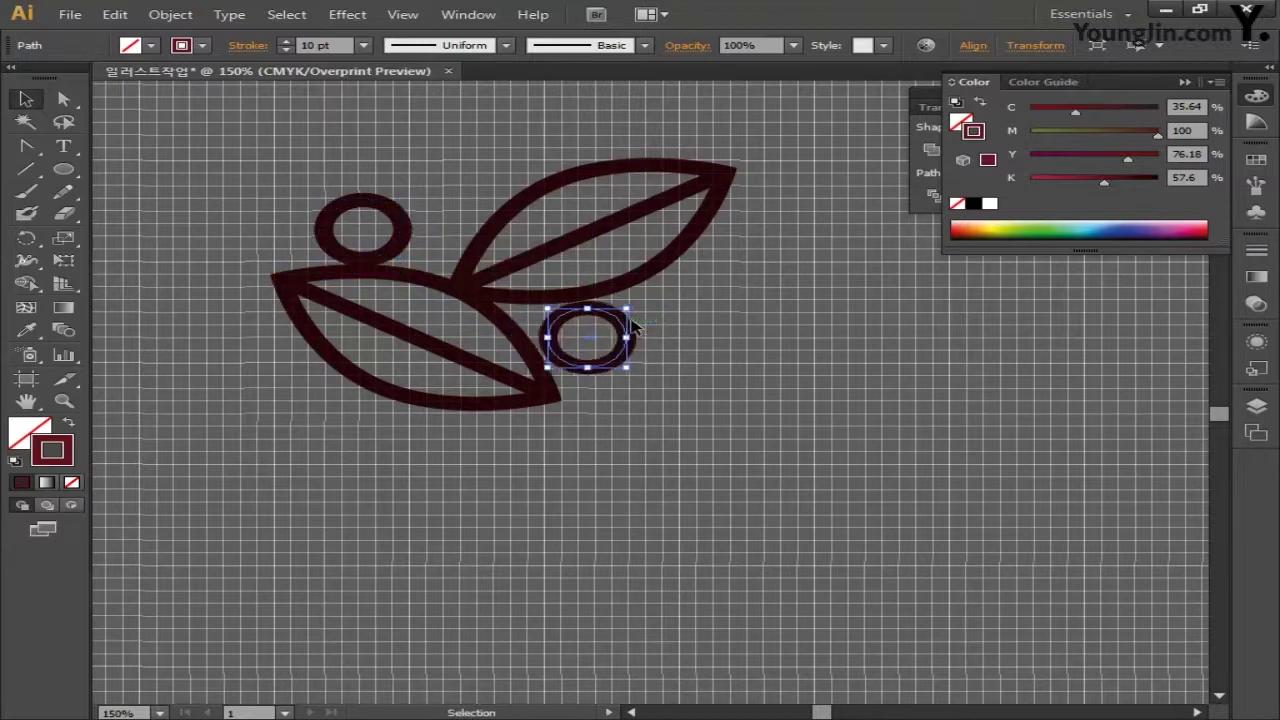
{"action": "left_click", "coordinate": [708, 341]}
Step: Copy the whole leaf-and-circle motif horizontally alongside itself and repeat the copy twice to form a row of four motifs
{"action": "key", "text": "ctrl+a"}
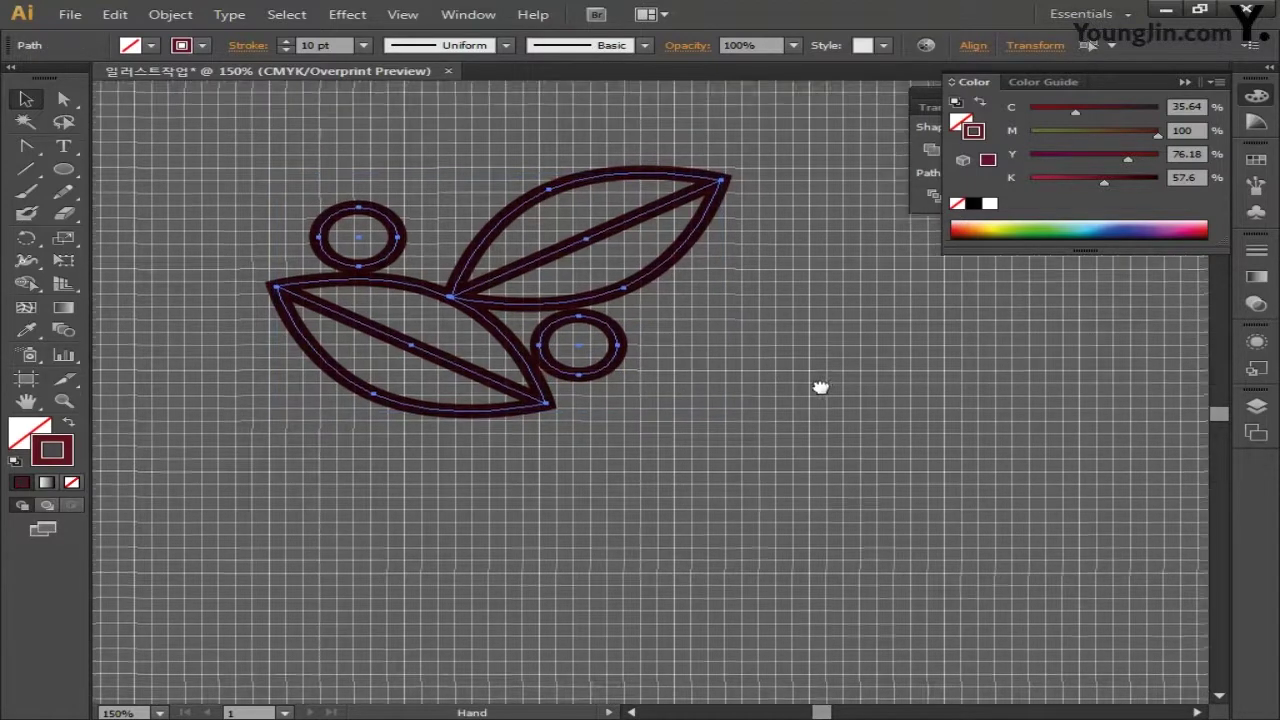
{"action": "left_click_drag", "start_coordinate": [820, 386], "coordinate": [737, 408]}
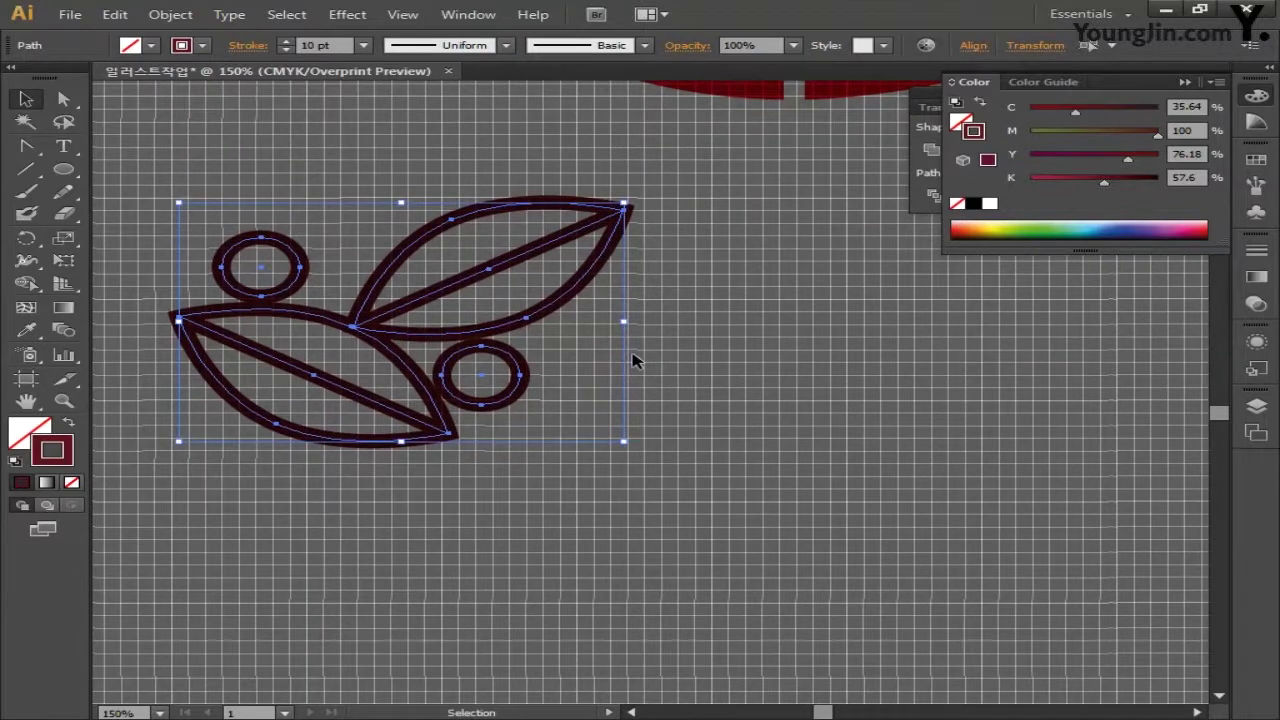
{"action": "left_click_drag", "start_coordinate": [516, 331], "coordinate": [880, 343]}
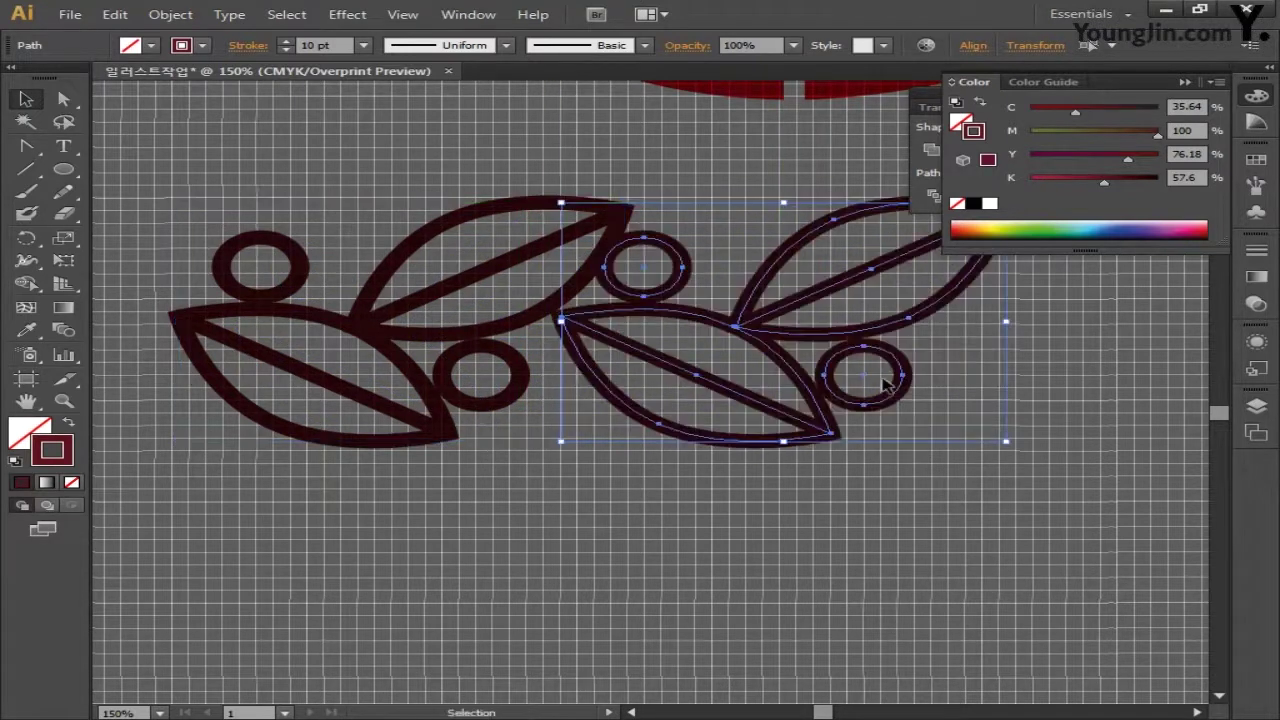
{"action": "left_click_drag", "start_coordinate": [920, 508], "coordinate": [580, 554]}
{"action": "key", "text": "ctrl+minus"}
{"action": "key", "text": "ctrl+minus"}
{"action": "key", "text": "ctrl+d"}
{"action": "key", "text": "ctrl+d"}
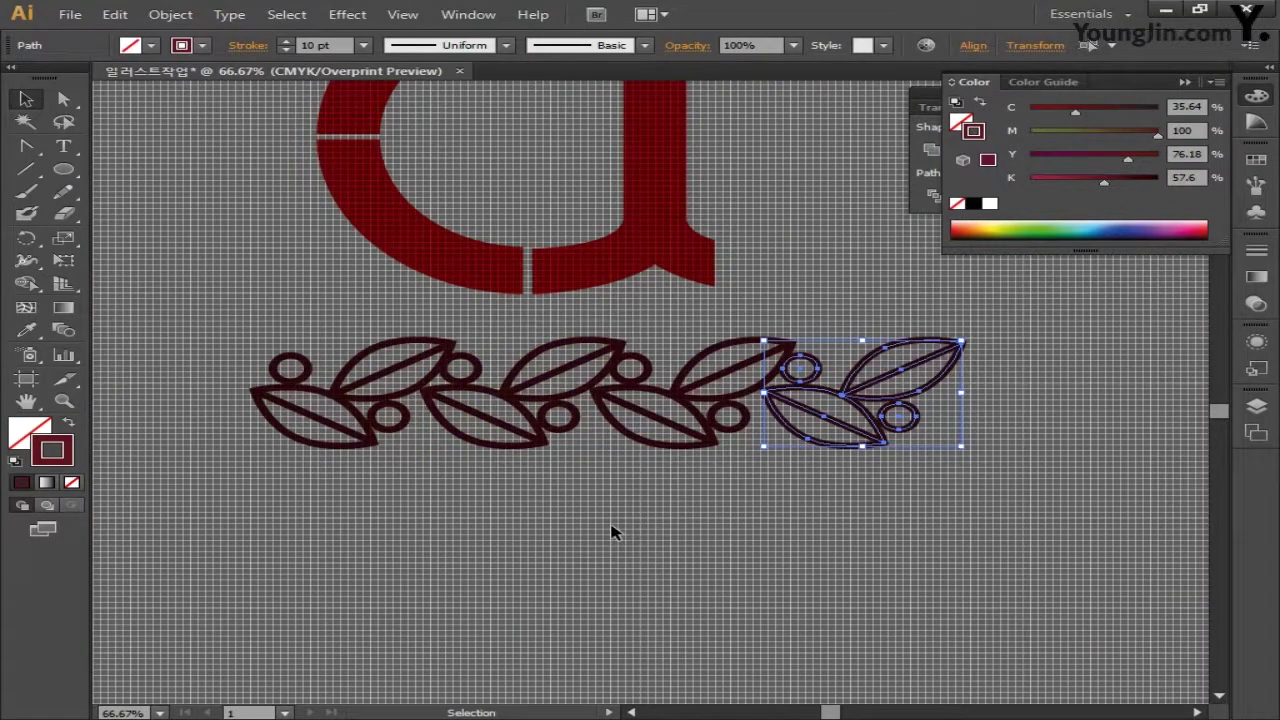
Step: Delete the upper leaf and the lower circle of the last motif at the row's right end
{"action": "left_click", "coordinate": [1023, 428]}
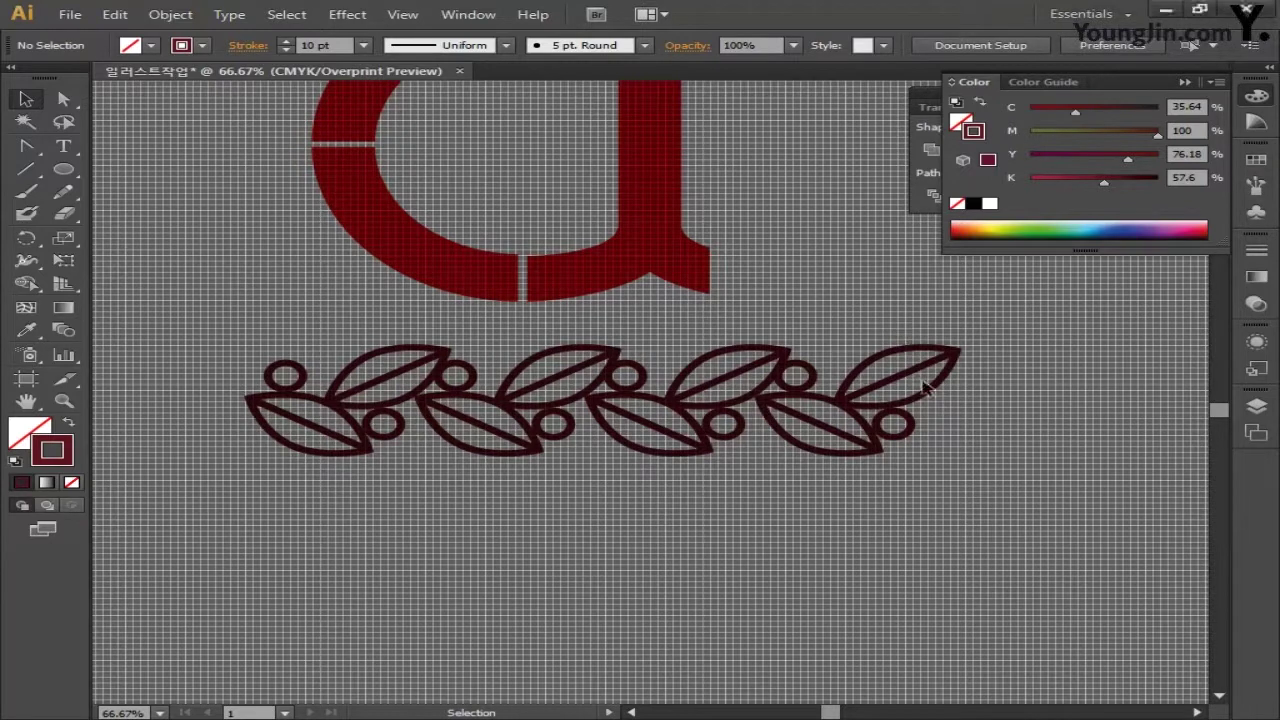
{"action": "left_click", "coordinate": [903, 368]}
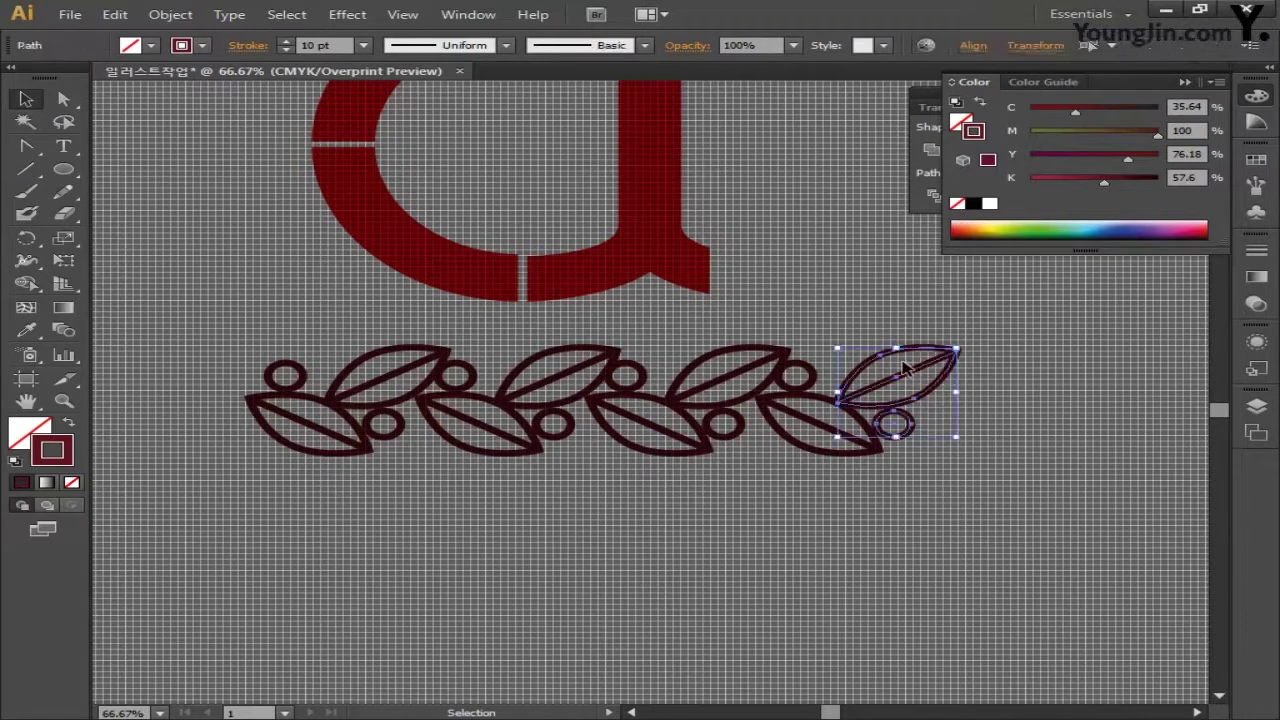
{"action": "key", "text": "Delete"}
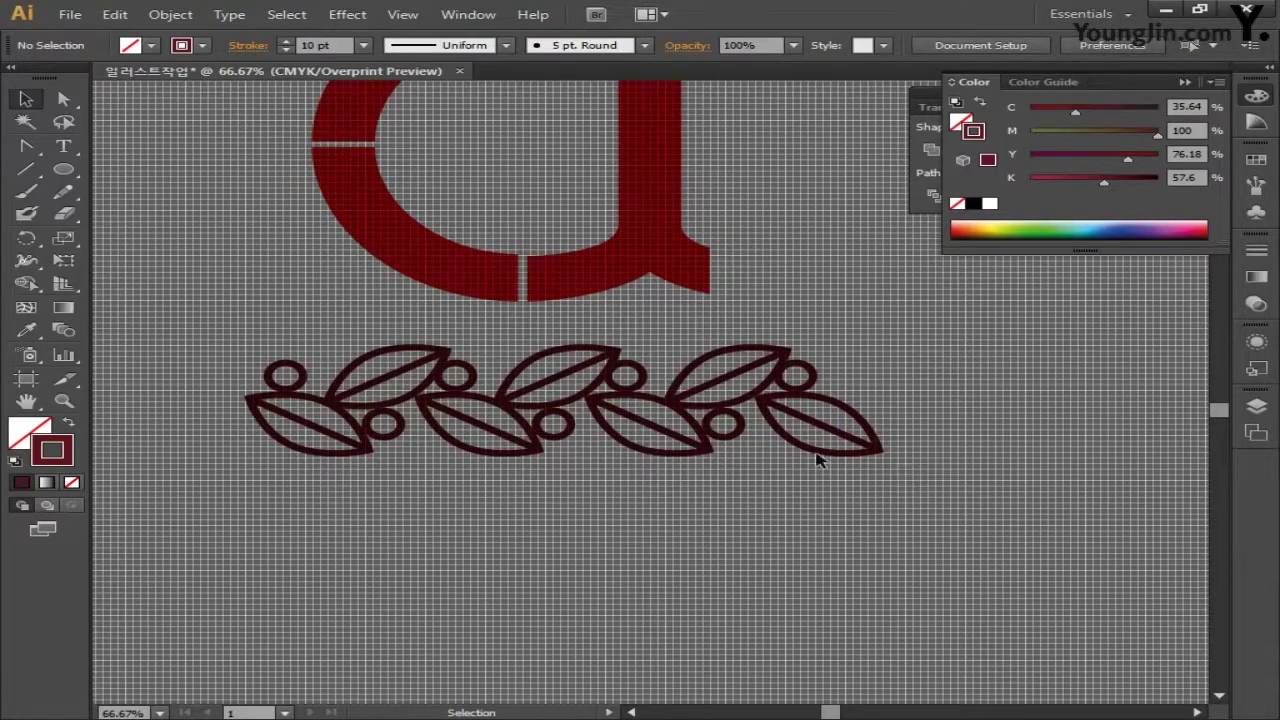
Step: Outline all strokes of the leaf row and unite them into a single shape with Pathfinder Unite
{"action": "key", "text": "ctrl+a"}
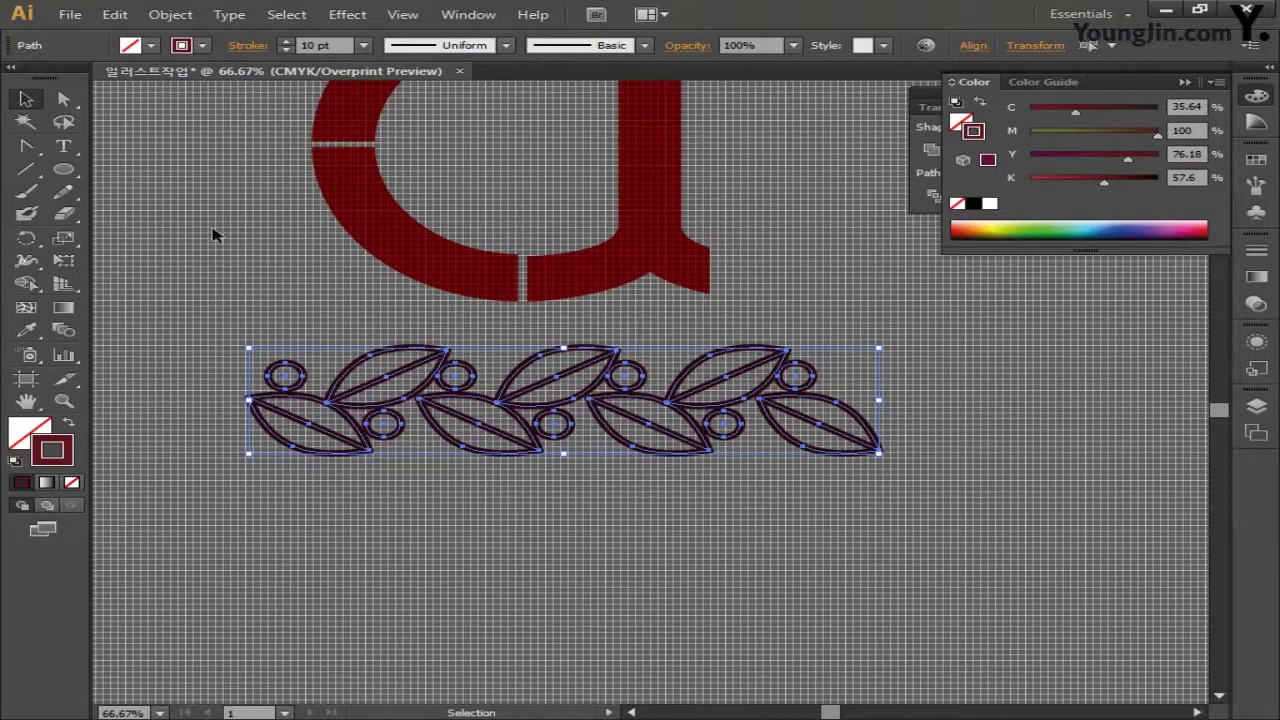
{"action": "left_click", "coordinate": [170, 14]}
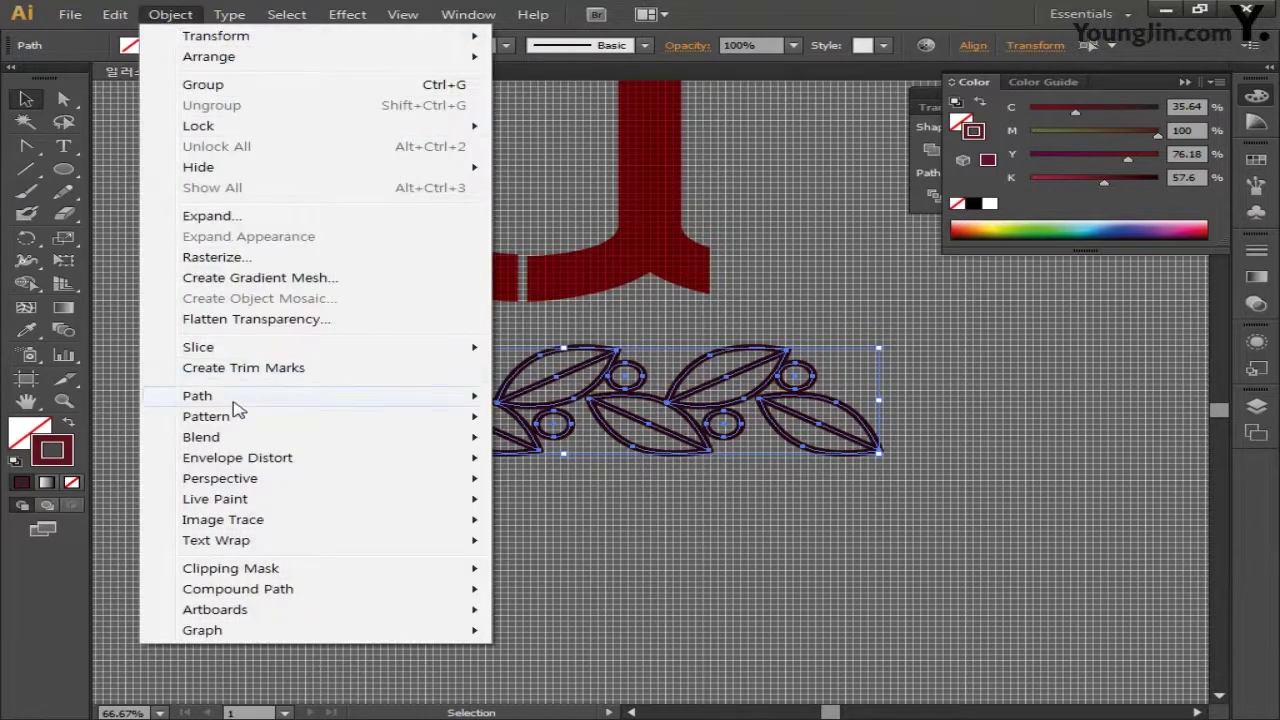
{"action": "mouse_move", "coordinate": [371, 403]}
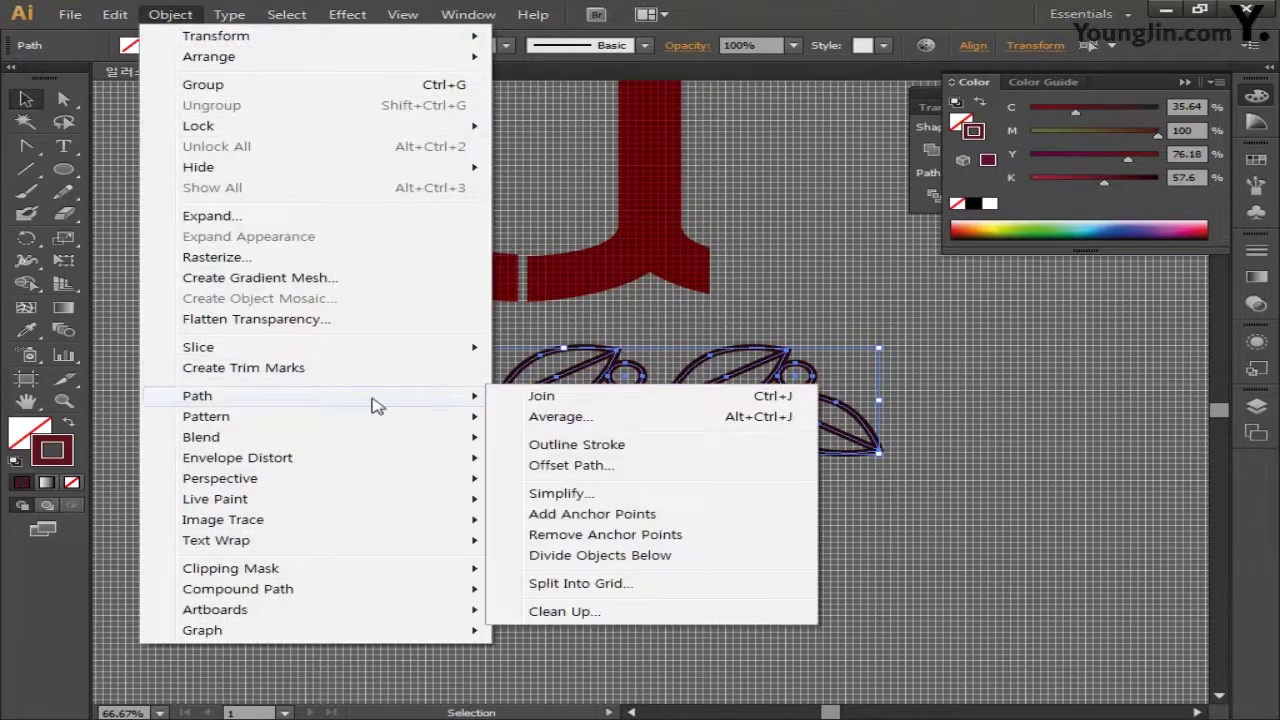
{"action": "left_click", "coordinate": [576, 444]}
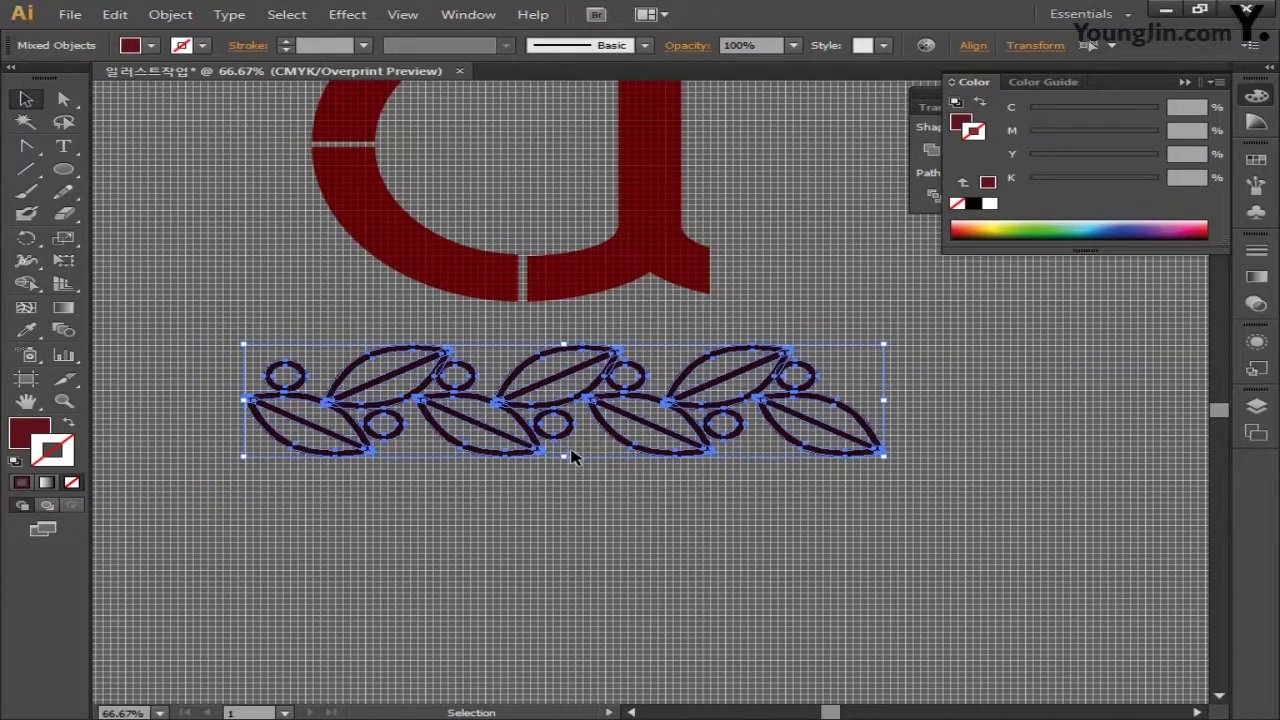
{"action": "left_click", "coordinate": [1256, 97]}
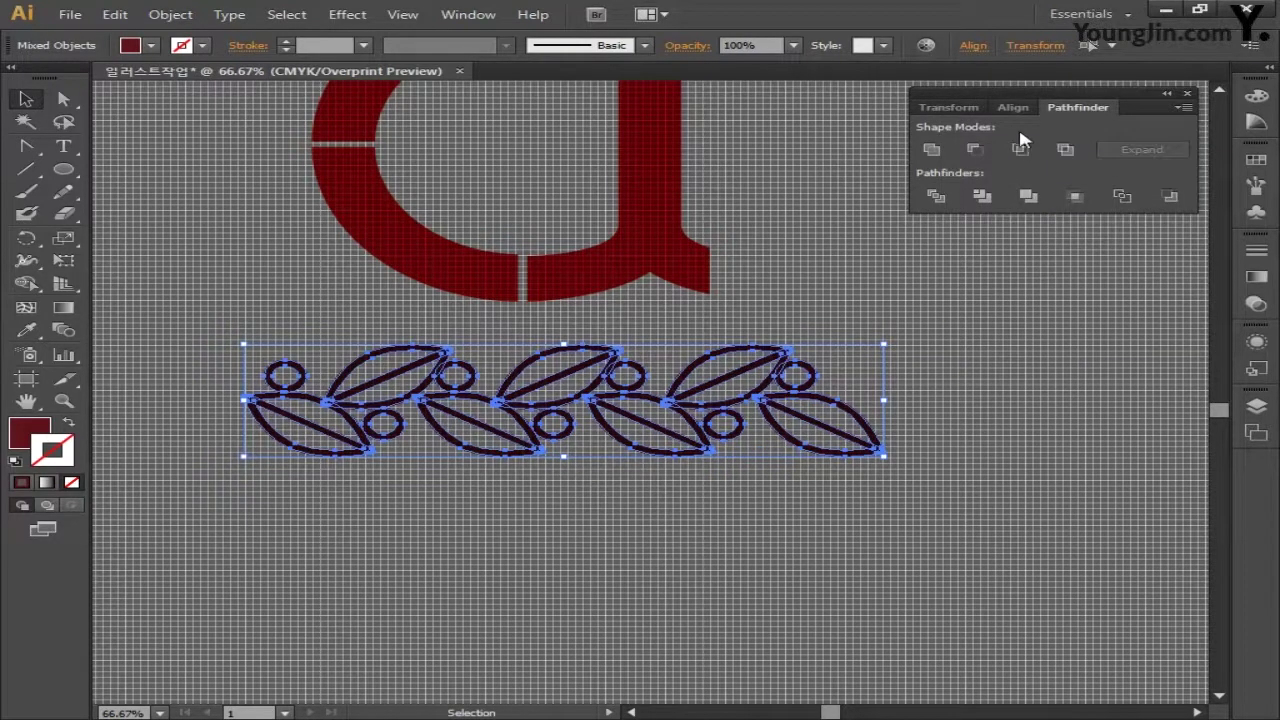
{"action": "left_click", "coordinate": [931, 149]}
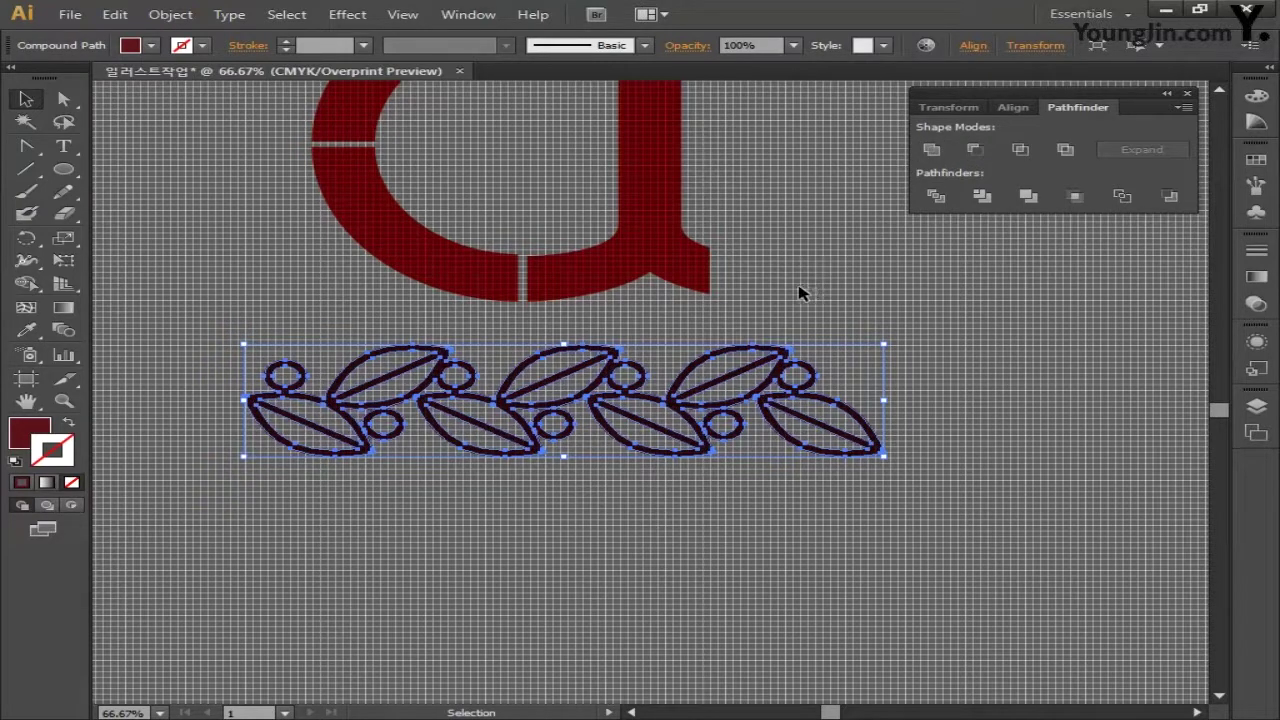
Step: Place the leaf garland over the red letter shape, scaled down and tilted so it rises diagonally to the right
{"action": "left_click_drag", "start_coordinate": [796, 241], "coordinate": [806, 417]}
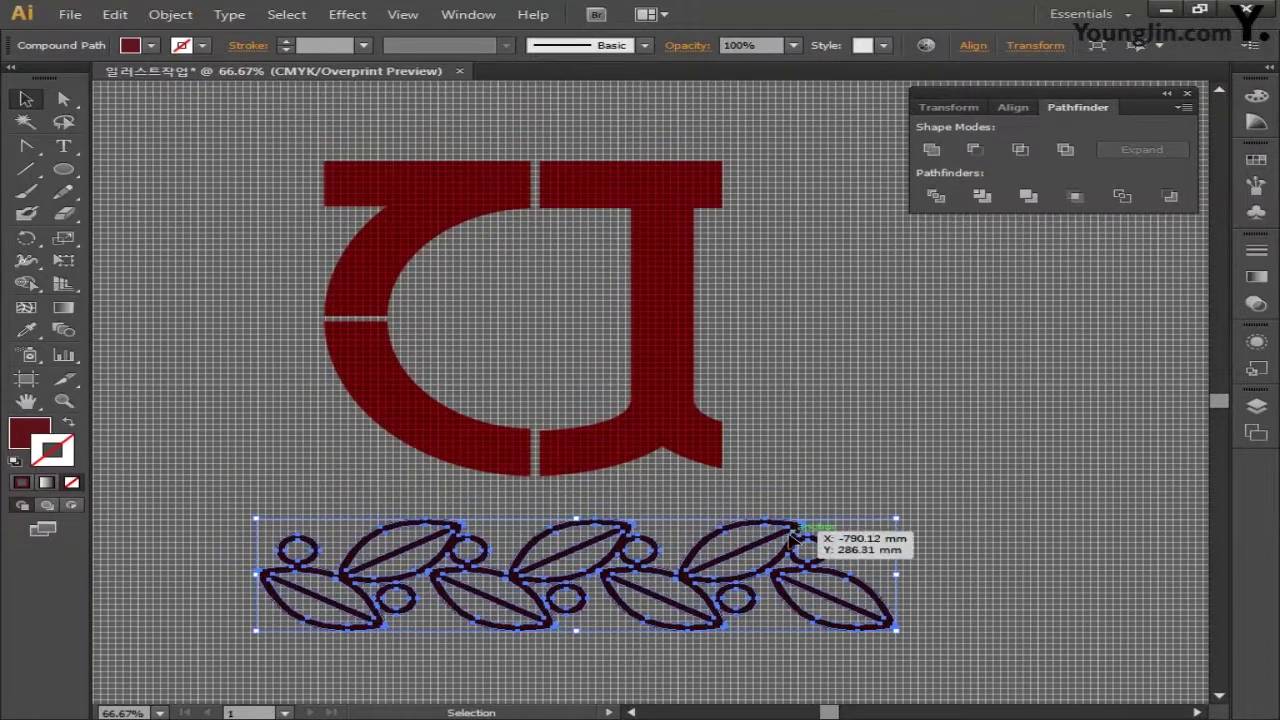
{"action": "left_click_drag", "start_coordinate": [800, 524], "coordinate": [784, 300]}
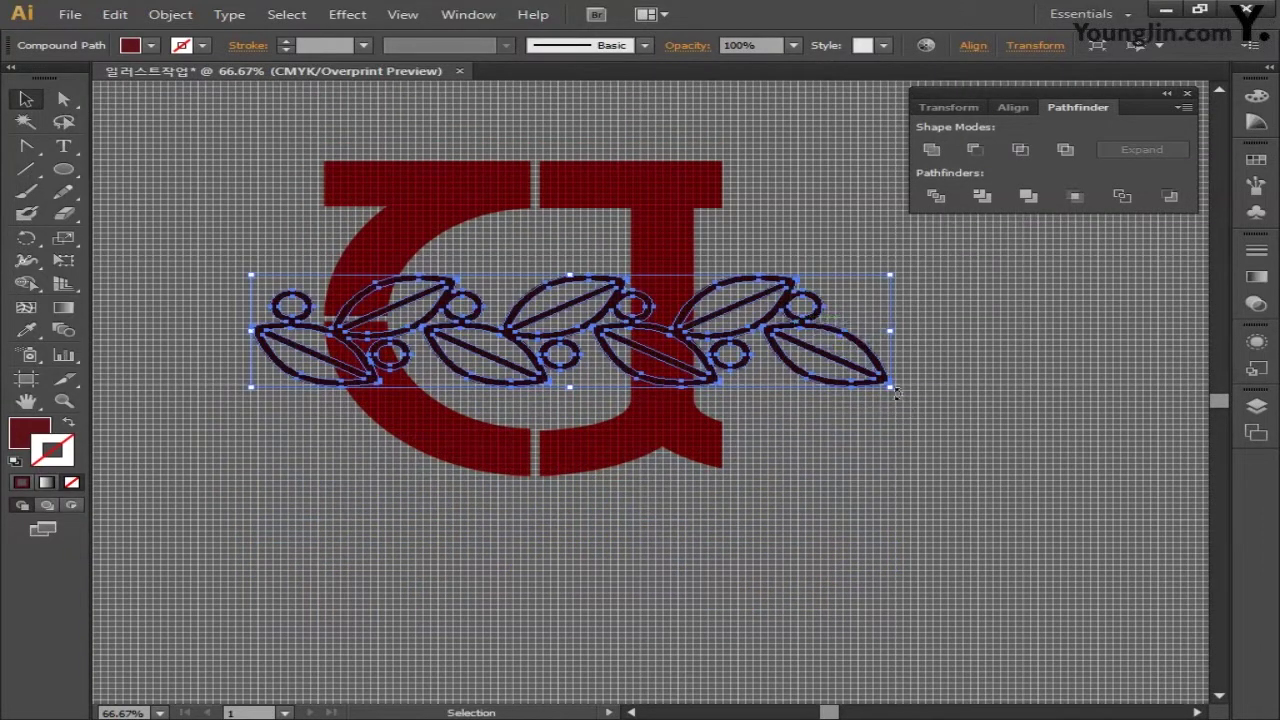
{"action": "left_click_drag", "start_coordinate": [896, 392], "coordinate": [777, 274]}
{"action": "key", "text": "space"}
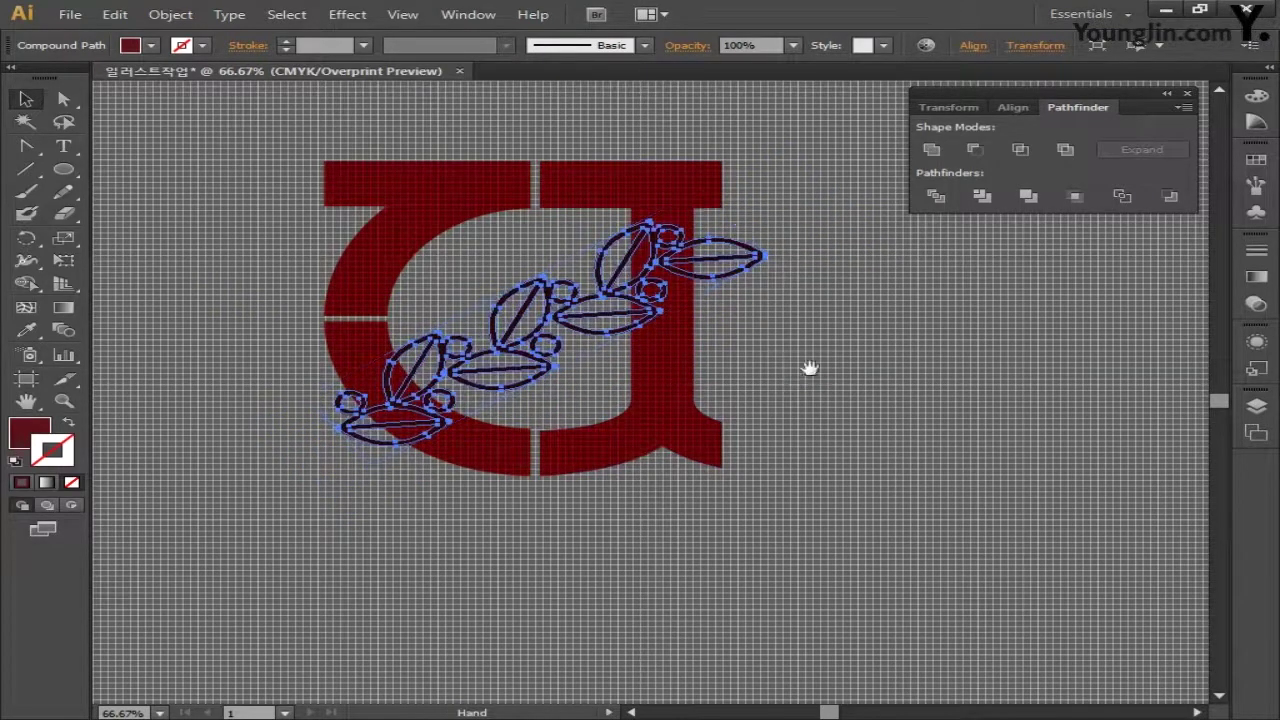
{"action": "left_click_drag", "start_coordinate": [810, 368], "coordinate": [885, 431]}
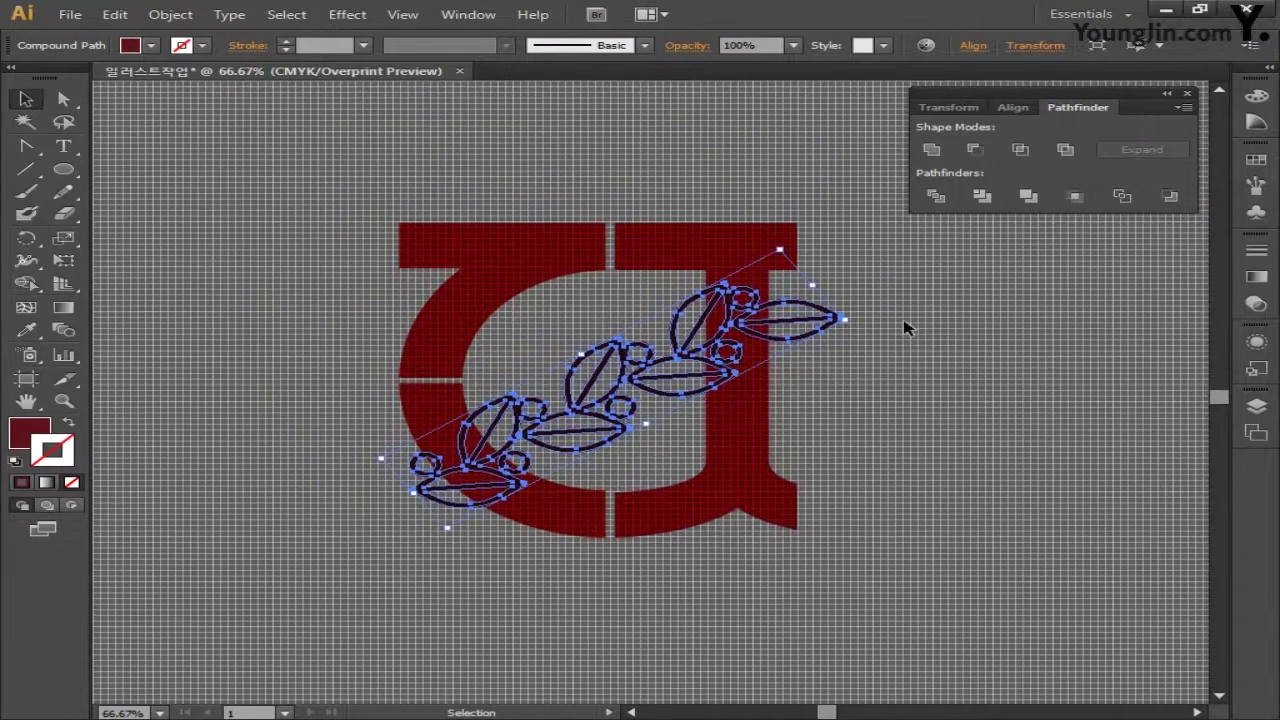
Step: Give the garland a stroke with a weight of 11 pt
{"action": "left_click", "coordinate": [1272, 257]}
{"action": "left_click", "coordinate": [1035, 257]}
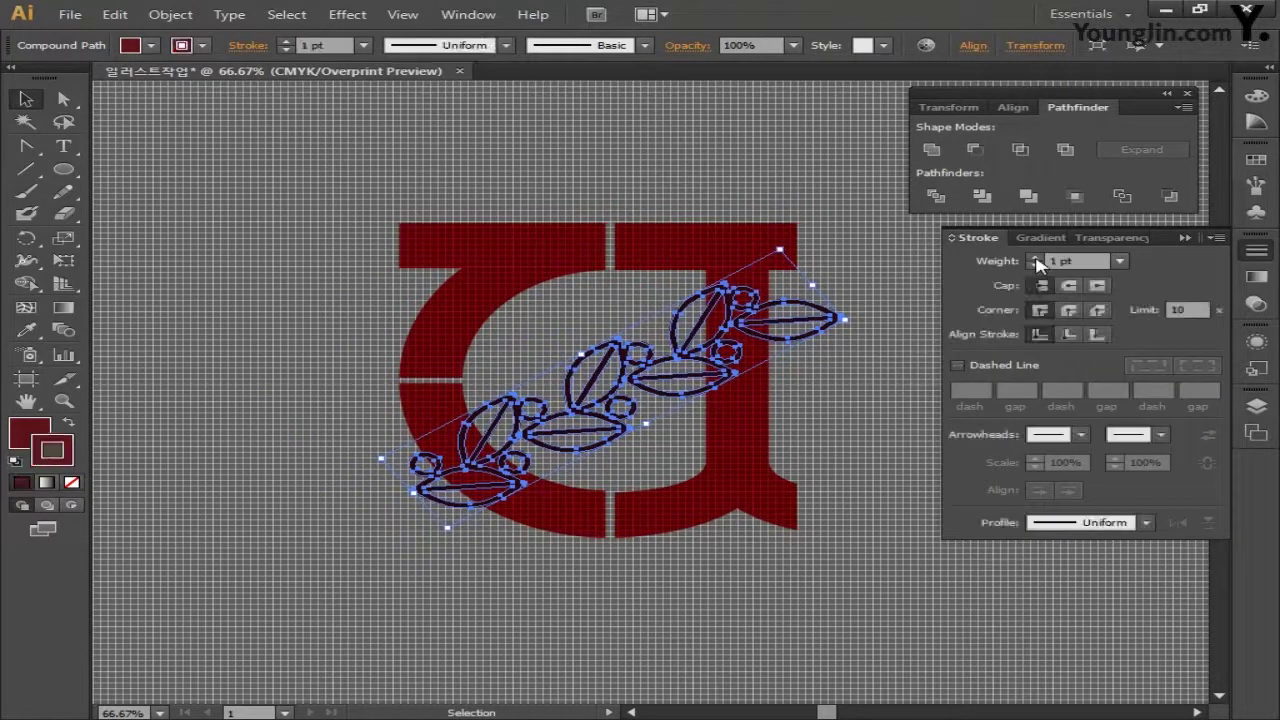
{"action": "left_click", "coordinate": [1035, 257]}
{"action": "left_click", "coordinate": [1035, 257]}
{"action": "left_click", "coordinate": [1035, 257]}
{"action": "left_click", "coordinate": [1035, 257]}
{"action": "left_click", "coordinate": [1035, 257]}
{"action": "left_click", "coordinate": [1035, 257]}
{"action": "left_click", "coordinate": [1035, 257]}
{"action": "left_click", "coordinate": [1035, 257]}
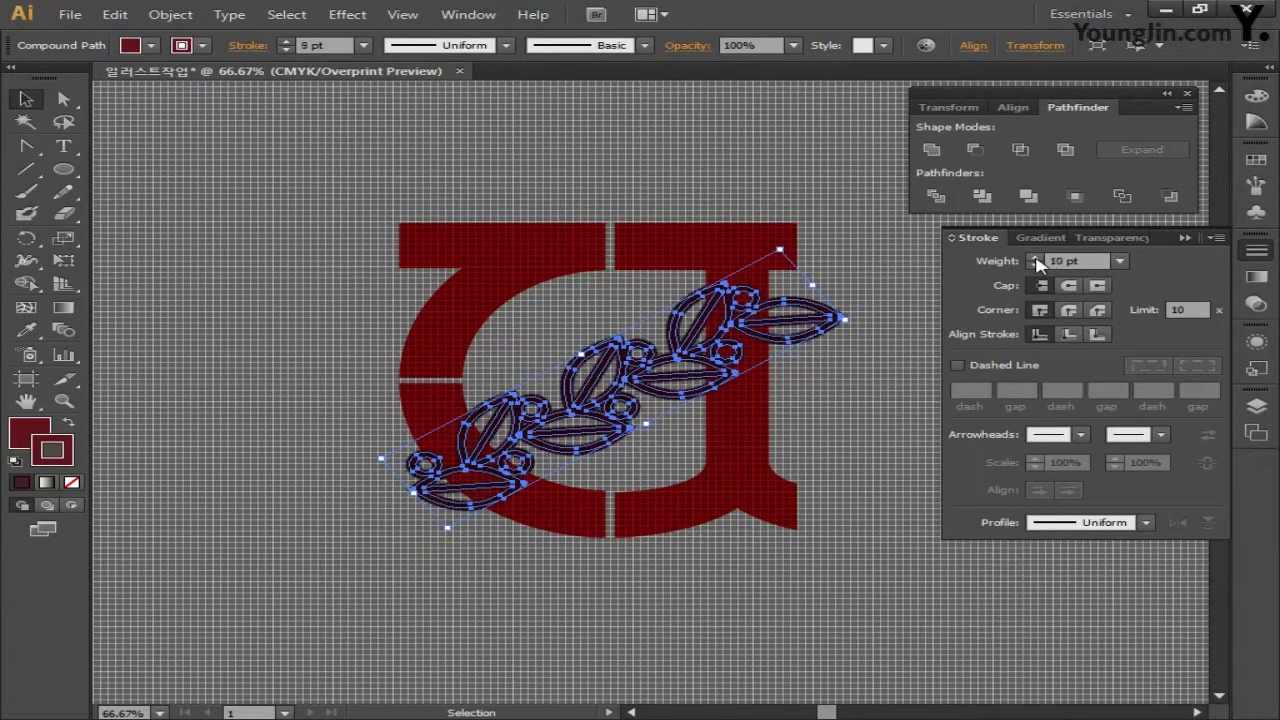
{"action": "left_click", "coordinate": [1035, 257]}
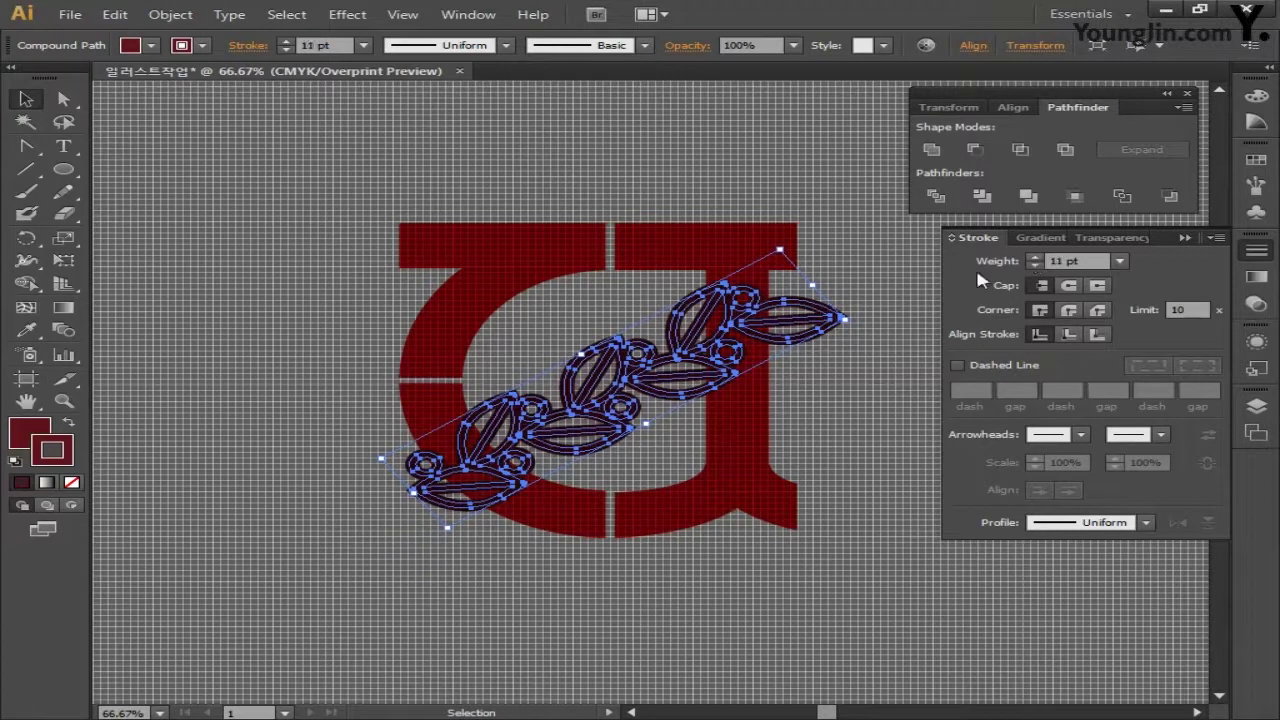
Step: Set the garland's stroke colour to white with C 0, M 0, Y 0 and K 0
{"action": "double_click", "coordinate": [73, 451]}
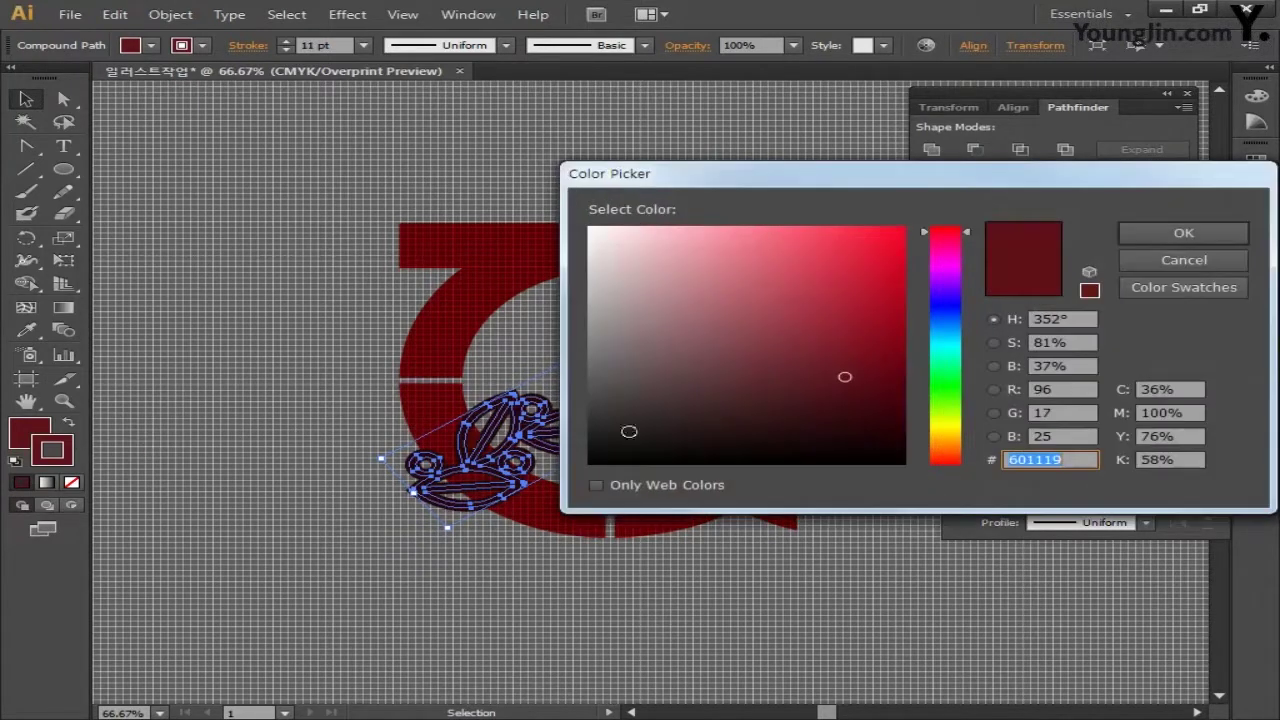
{"action": "left_click", "coordinate": [1186, 390]}
{"action": "type", "text": "0"}
{"action": "key", "text": "Tab"}
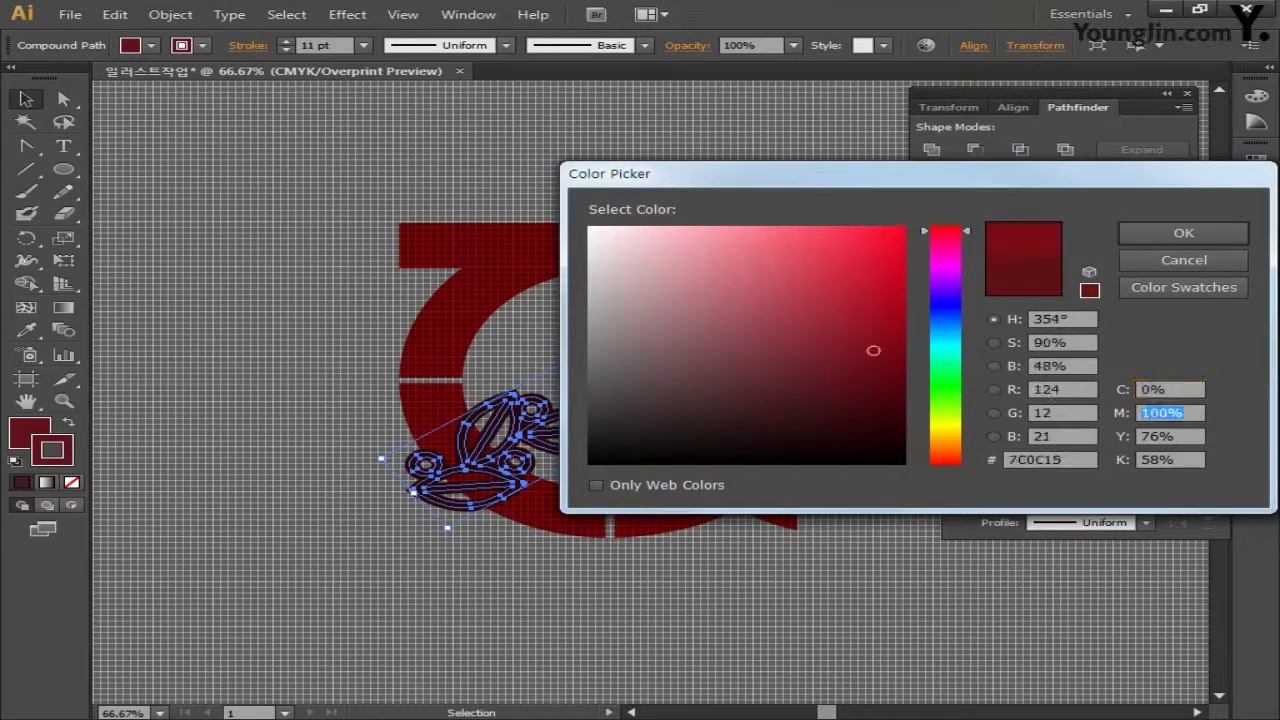
{"action": "type", "text": "0"}
{"action": "key", "text": "Tab"}
{"action": "type", "text": "0"}
{"action": "key", "text": "Tab"}
{"action": "type", "text": "0"}
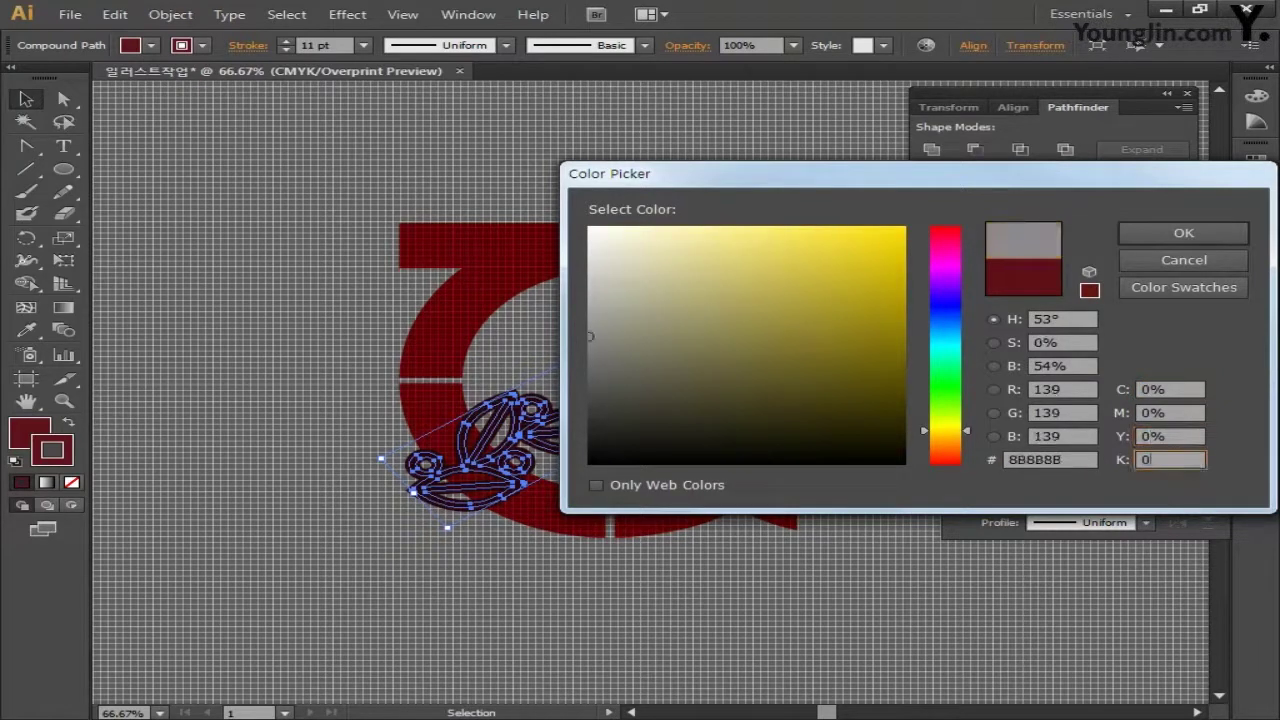
{"action": "left_click", "coordinate": [1192, 240]}
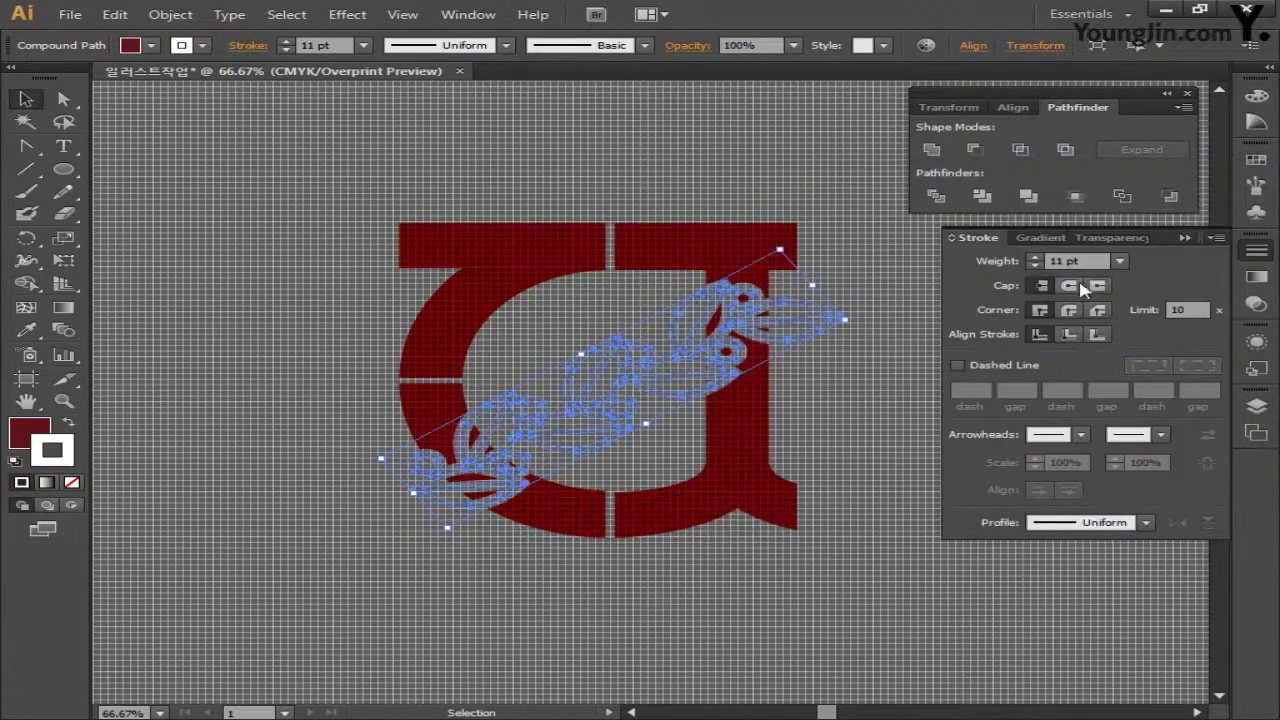
Step: Give the garland's white stroke round caps, align it to the outside and set its weight to 7 pt
{"action": "left_click", "coordinate": [1070, 287]}
{"action": "left_click", "coordinate": [1097, 335]}
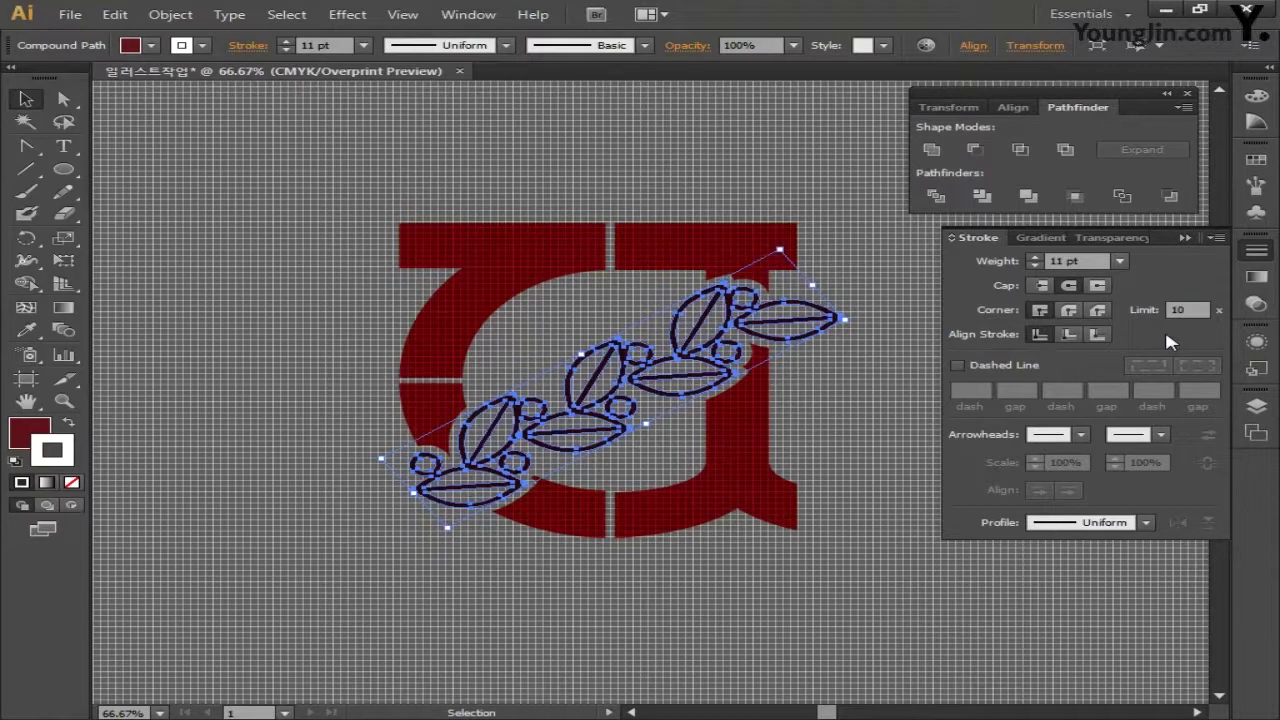
{"action": "left_click", "coordinate": [1040, 266]}
{"action": "left_click", "coordinate": [1040, 266]}
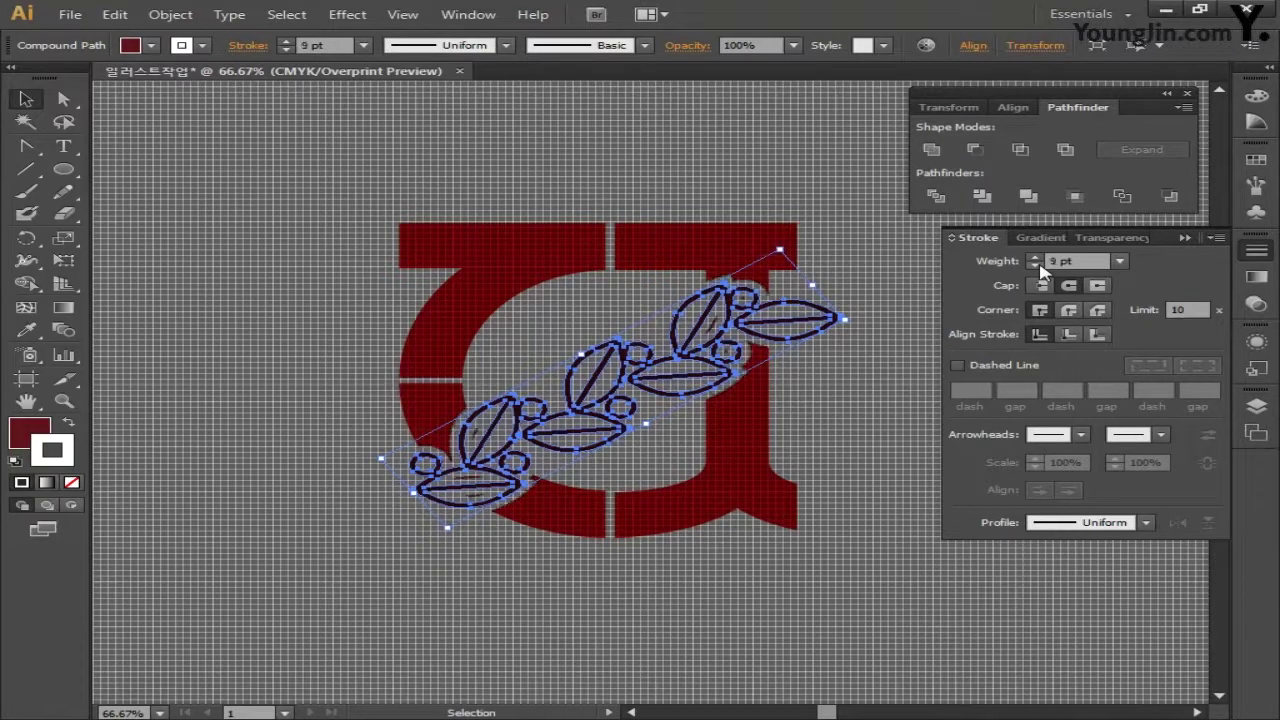
{"action": "left_click", "coordinate": [1040, 266]}
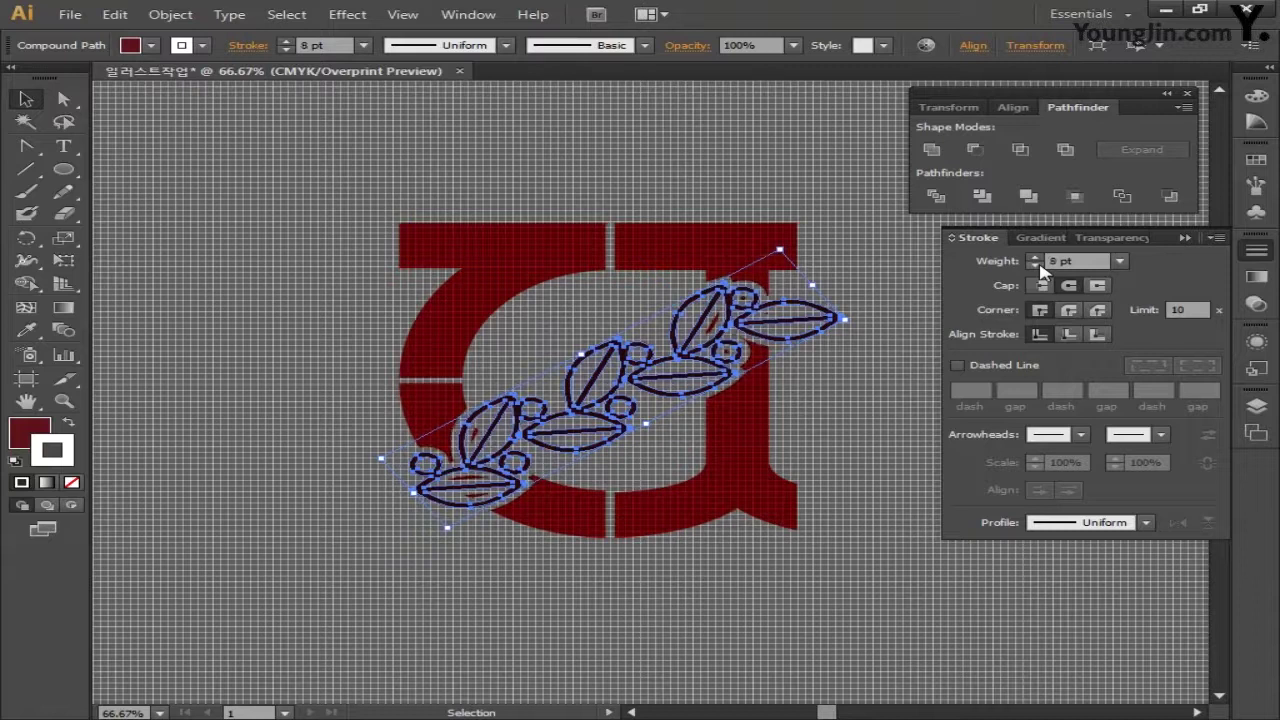
{"action": "left_click", "coordinate": [1040, 266]}
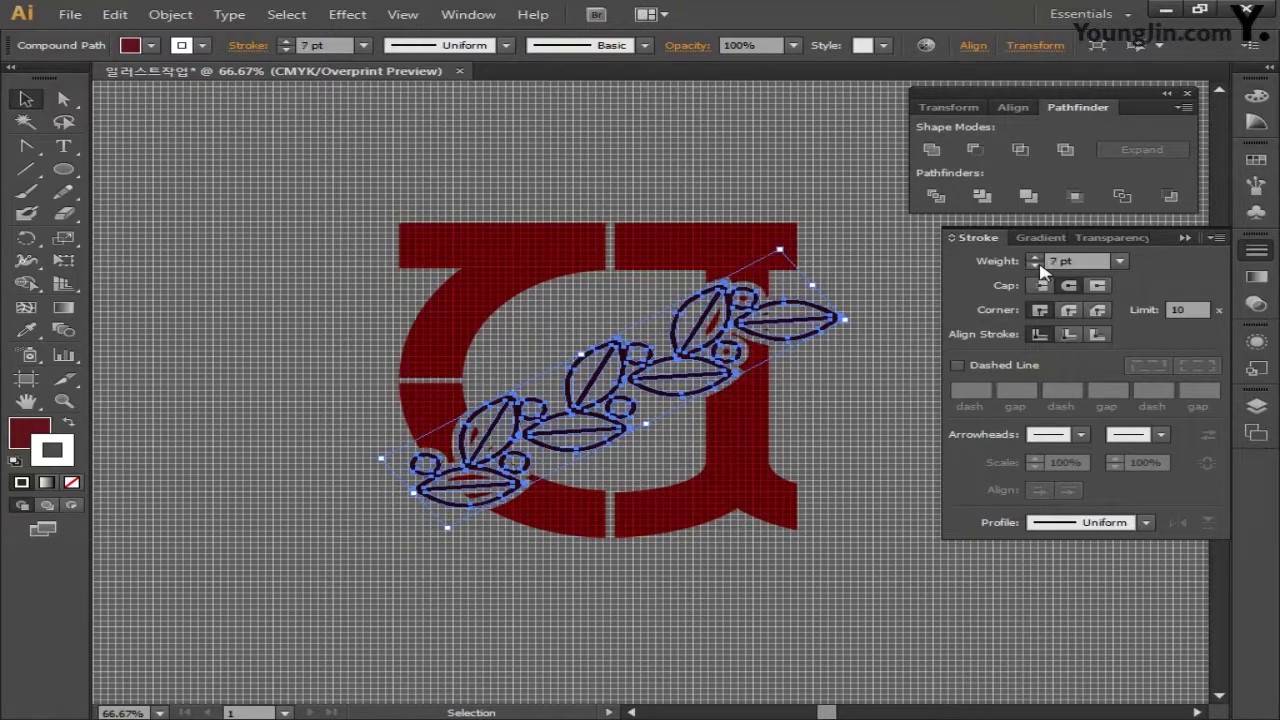
Step: Convert the leaf garland's white stroke to outlined shapes with Outline Stroke
{"action": "left_click", "coordinate": [170, 14]}
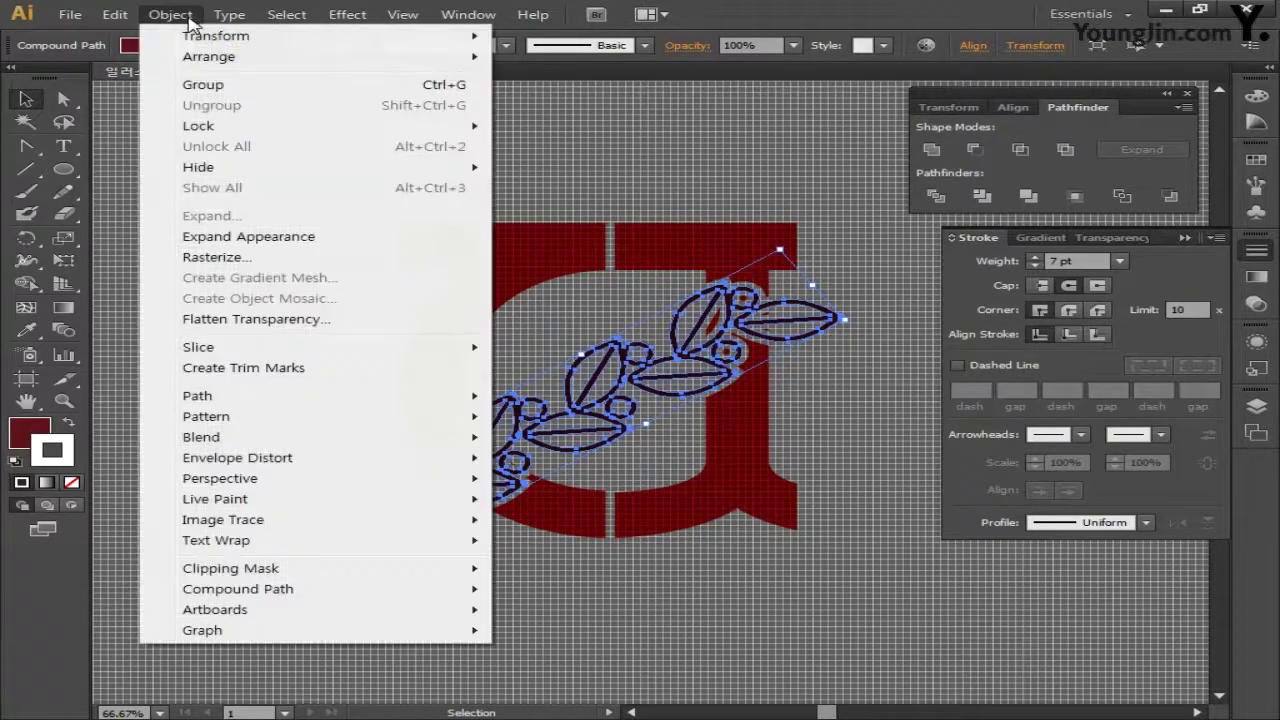
{"action": "mouse_move", "coordinate": [303, 398]}
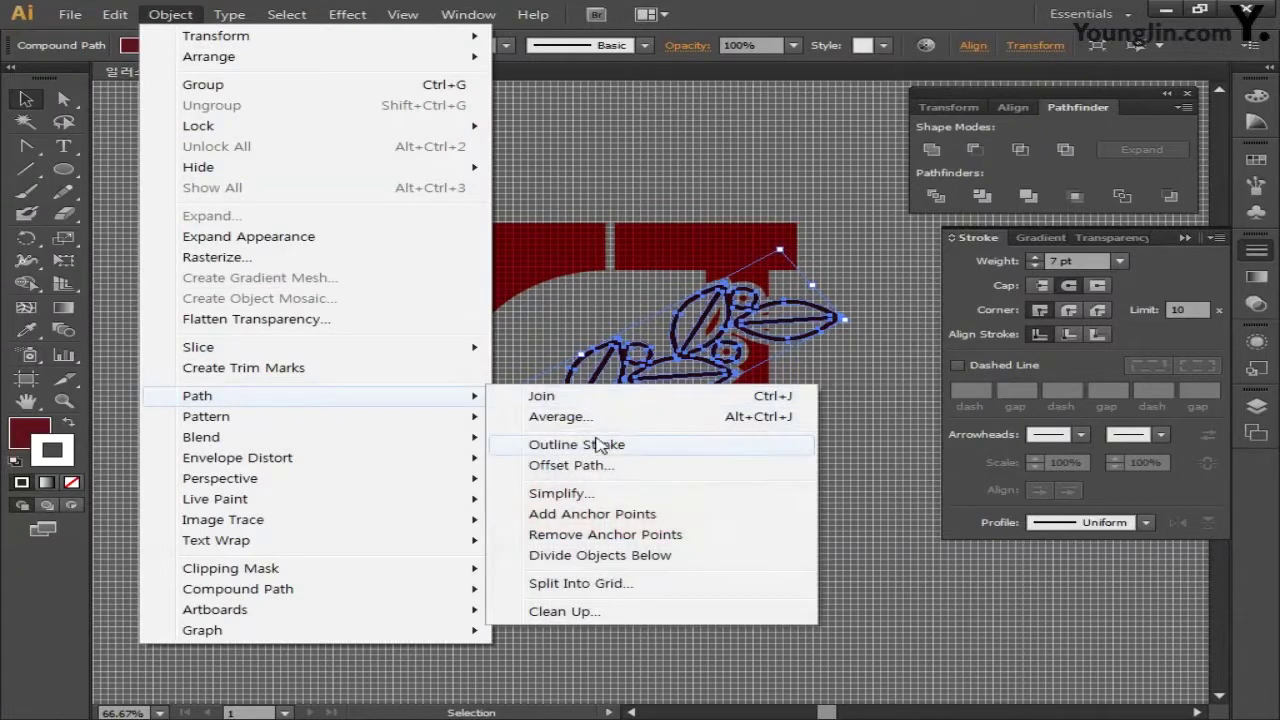
{"action": "left_click", "coordinate": [600, 364]}
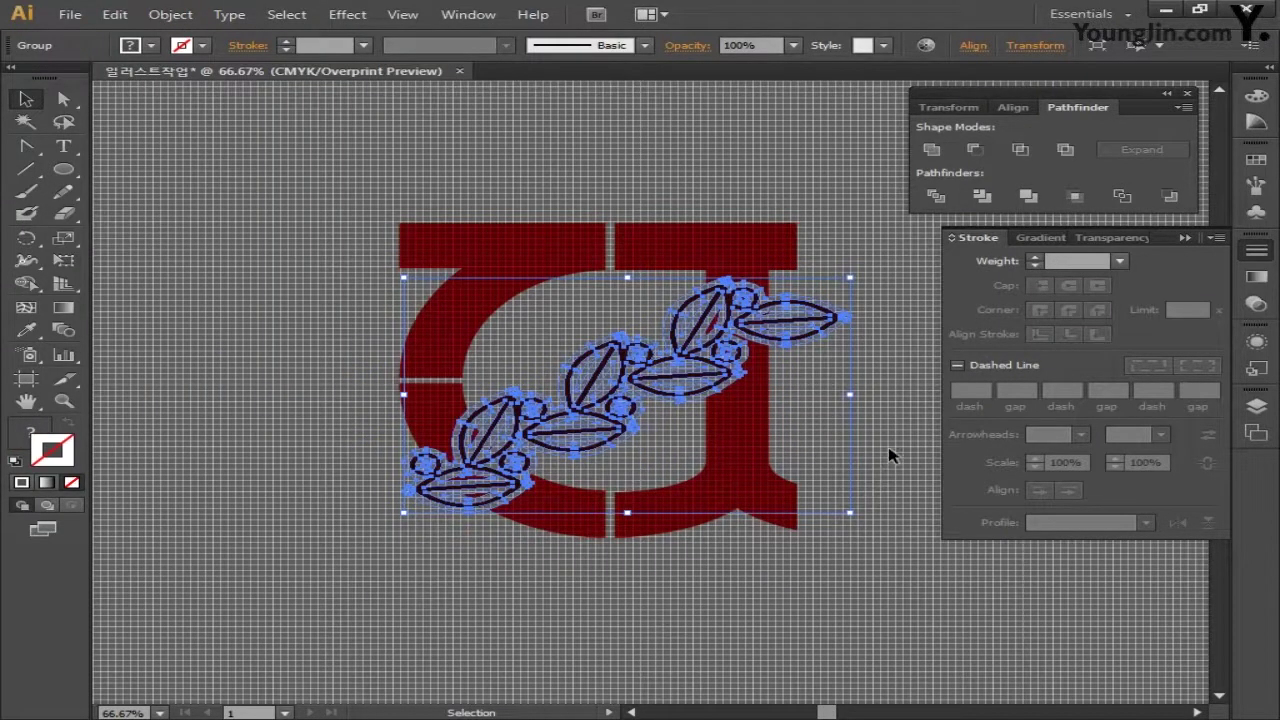
{"action": "left_click", "coordinate": [344, 156]}
Step: Group all the red letter pieces behind the garland
{"action": "left_click", "coordinate": [658, 256]}
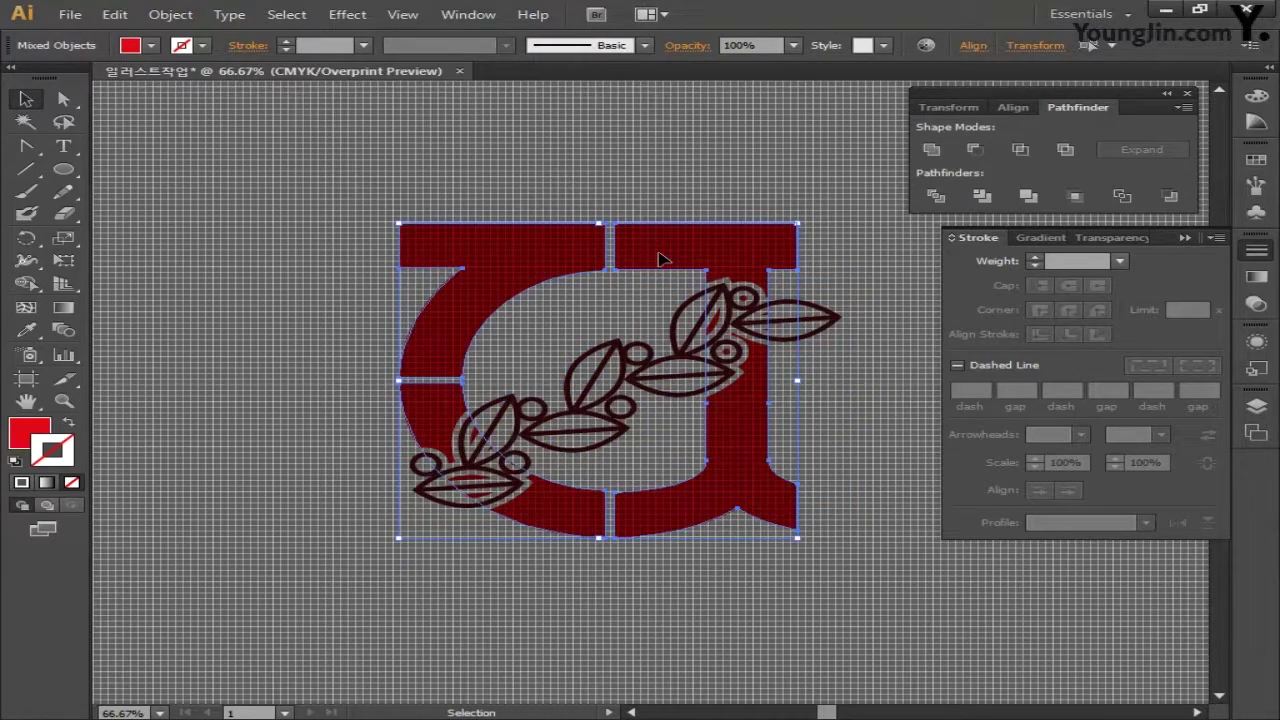
{"action": "right_click", "coordinate": [658, 258]}
{"action": "left_click", "coordinate": [734, 343]}
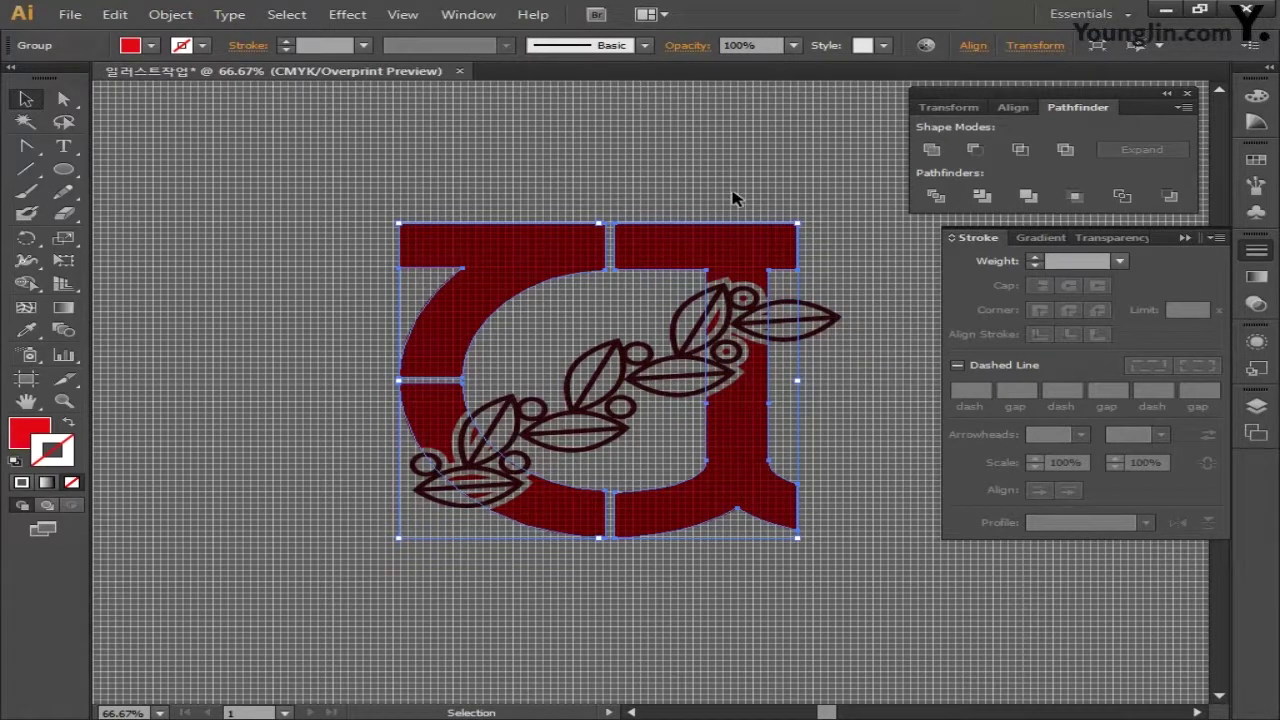
Step: Subtract the garland's white outline shapes from the red letter group with Minus Front, keeping the result as a live compound shape
{"action": "left_click", "coordinate": [63, 100]}
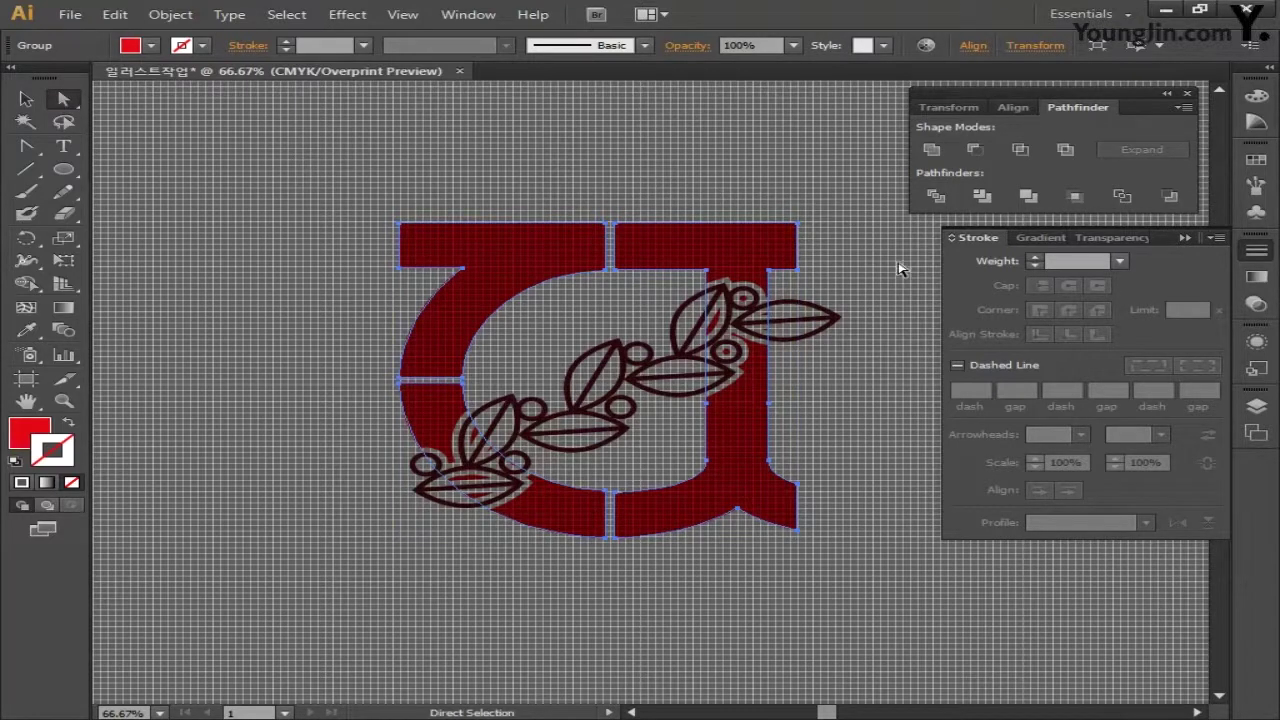
{"action": "left_click", "coordinate": [828, 342]}
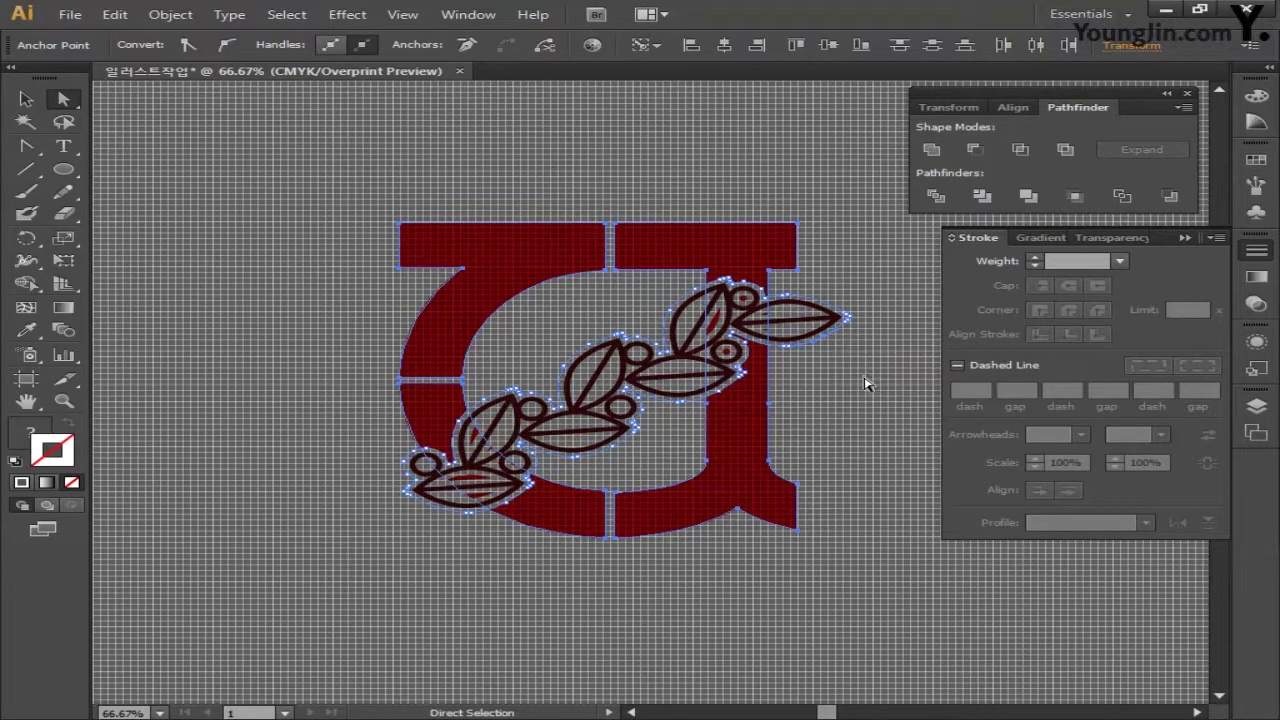
{"action": "key", "text": "alt"}
{"action": "left_click", "coordinate": [975, 150], "text": "alt"}
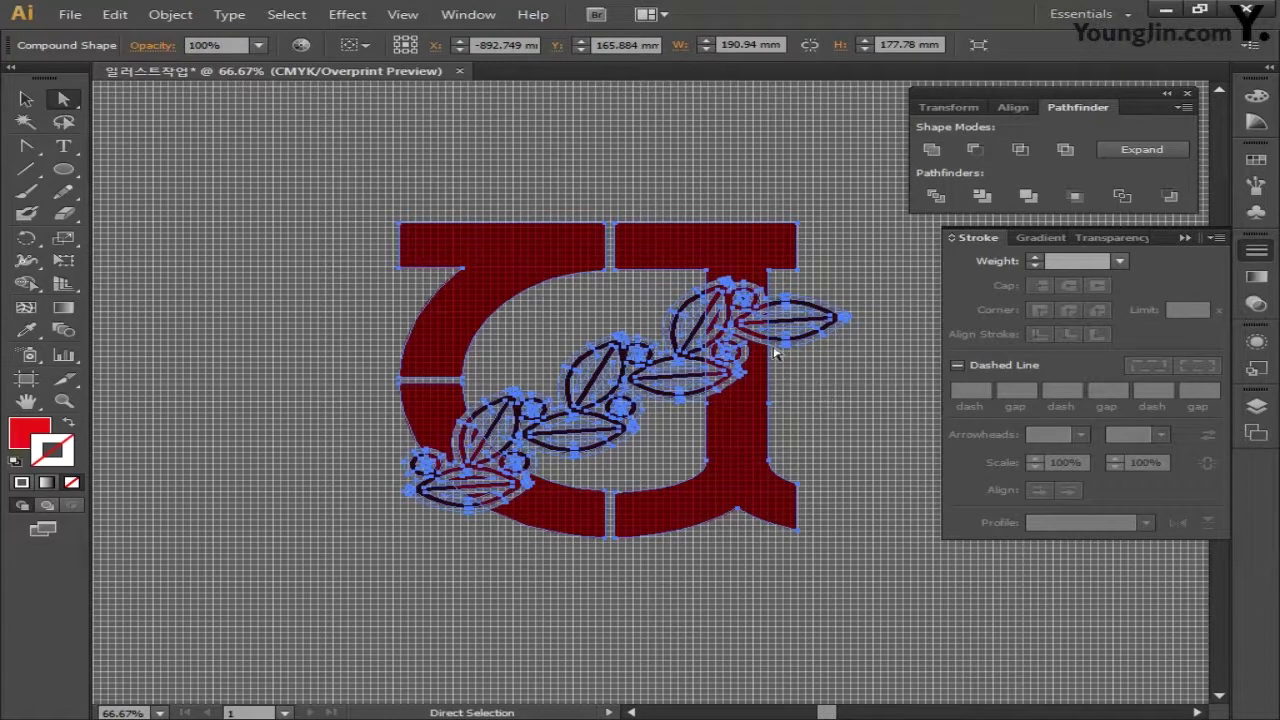
Step: Hide the document grid and deselect the artwork
{"action": "left_click", "coordinate": [403, 14]}
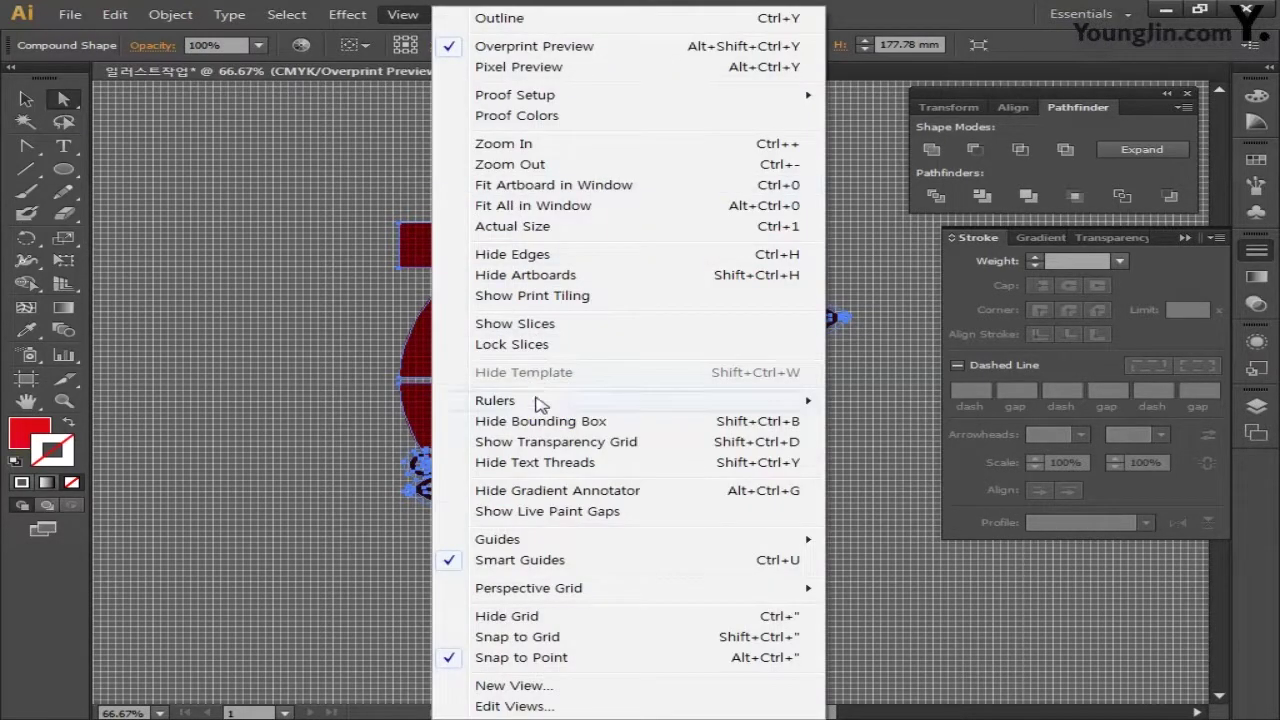
{"action": "left_click", "coordinate": [530, 616]}
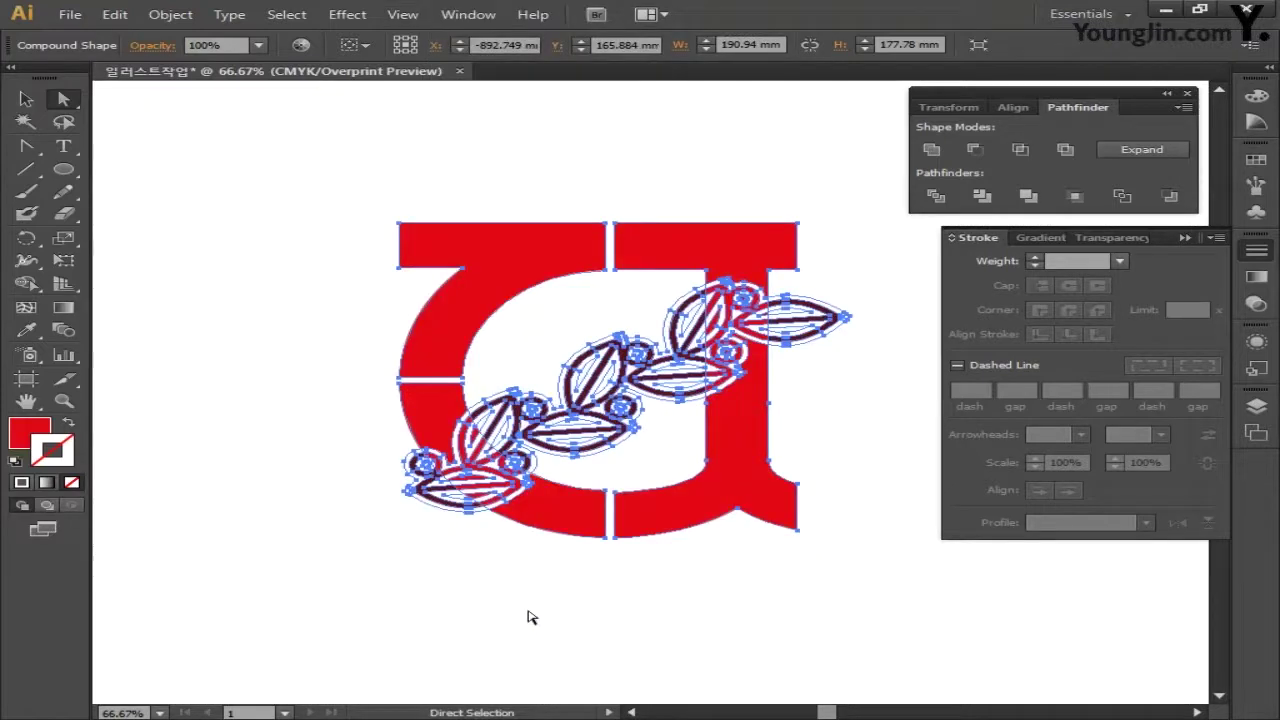
{"action": "left_click", "coordinate": [520, 607]}
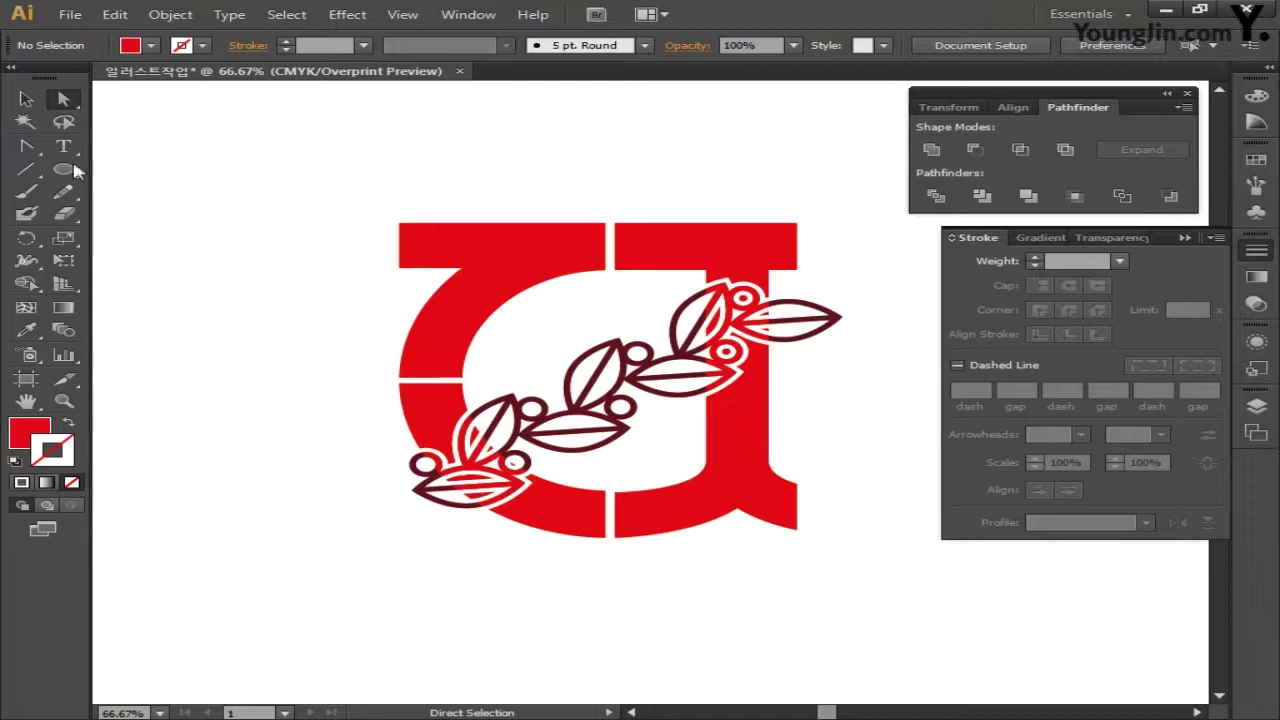
Step: Fill the whole letter and garland artwork with yellow, C 0, M 0, Y 100 and K 0
{"action": "left_click", "coordinate": [26, 99]}
{"action": "left_click_drag", "start_coordinate": [246, 172], "coordinate": [846, 631]}
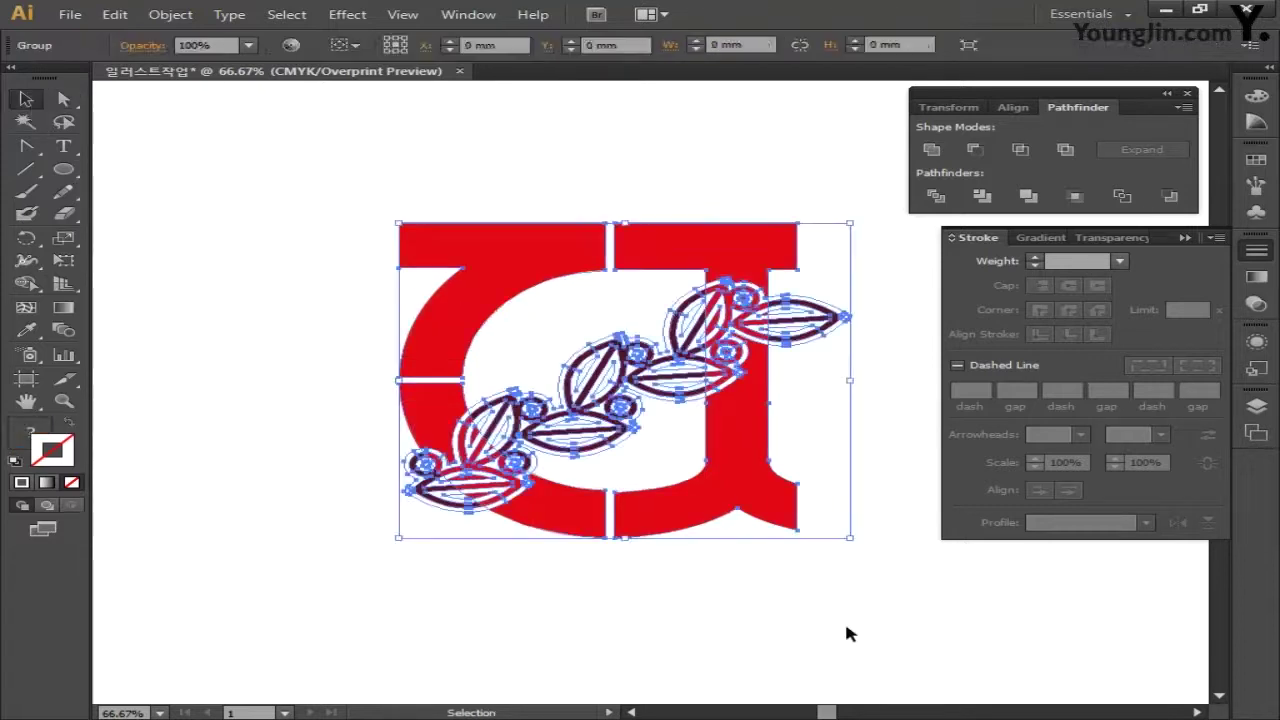
{"action": "double_click", "coordinate": [35, 437]}
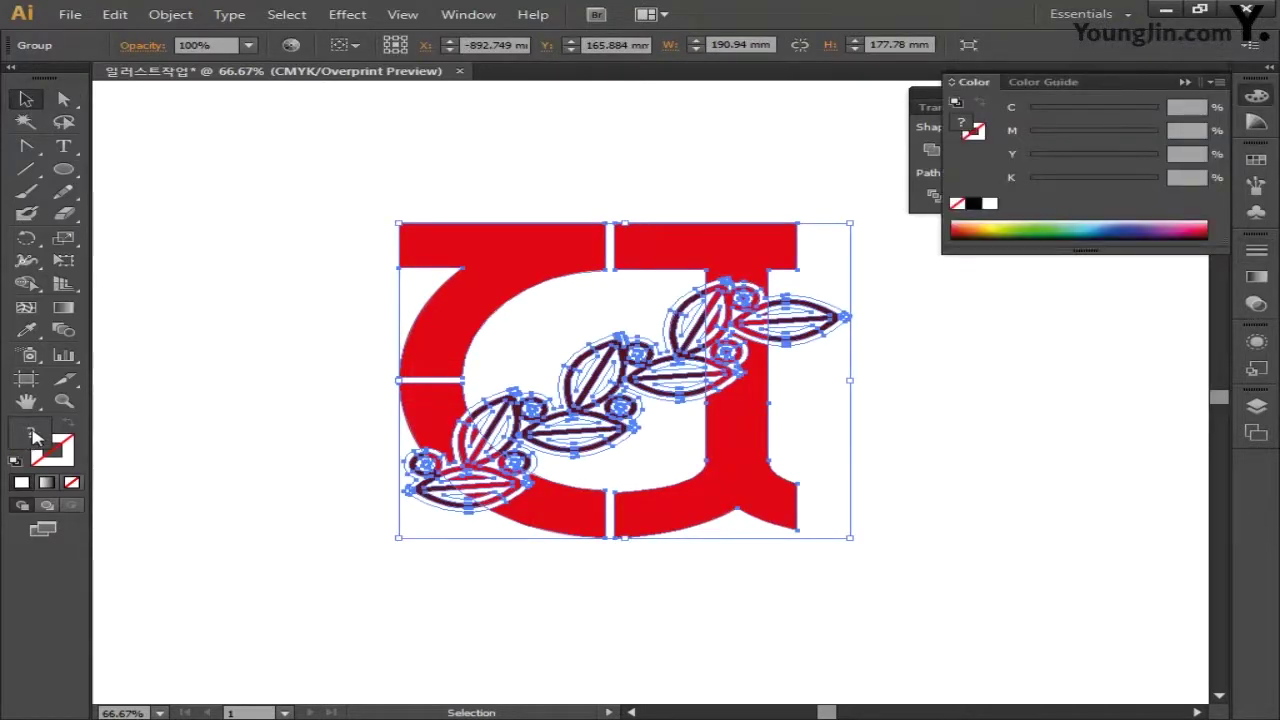
{"action": "left_click", "coordinate": [1186, 389]}
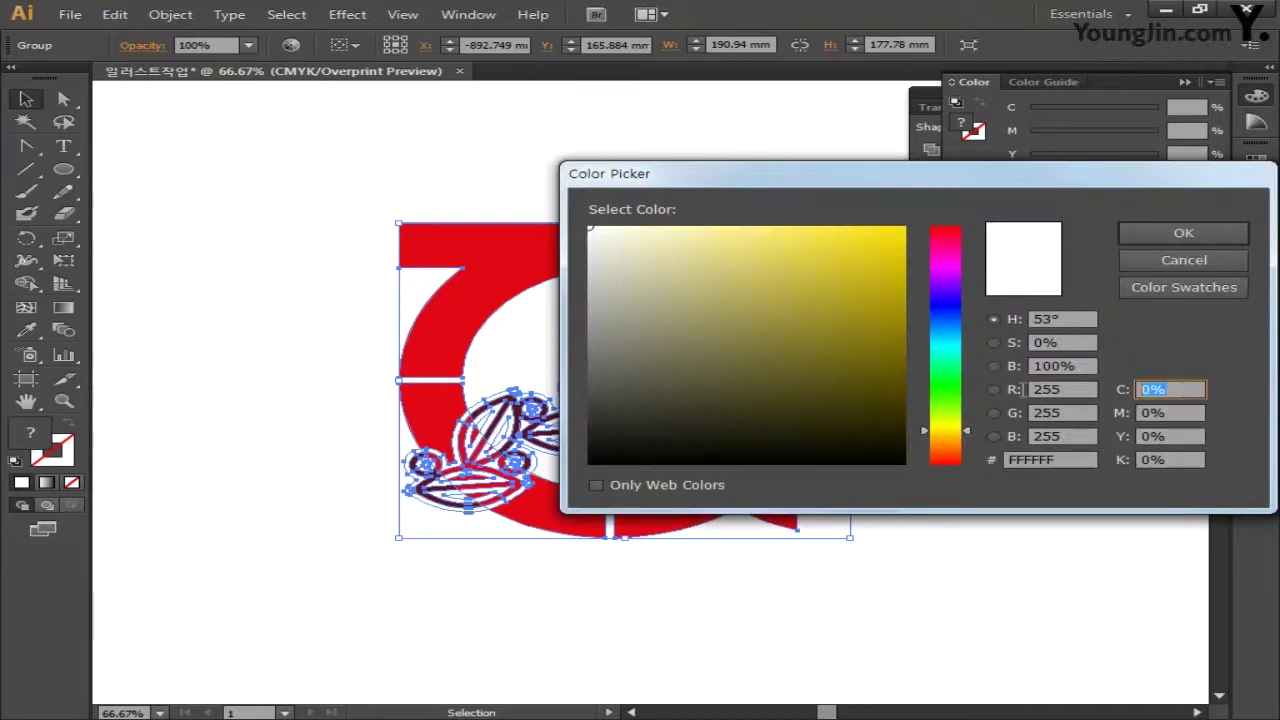
{"action": "key", "text": "Tab"}
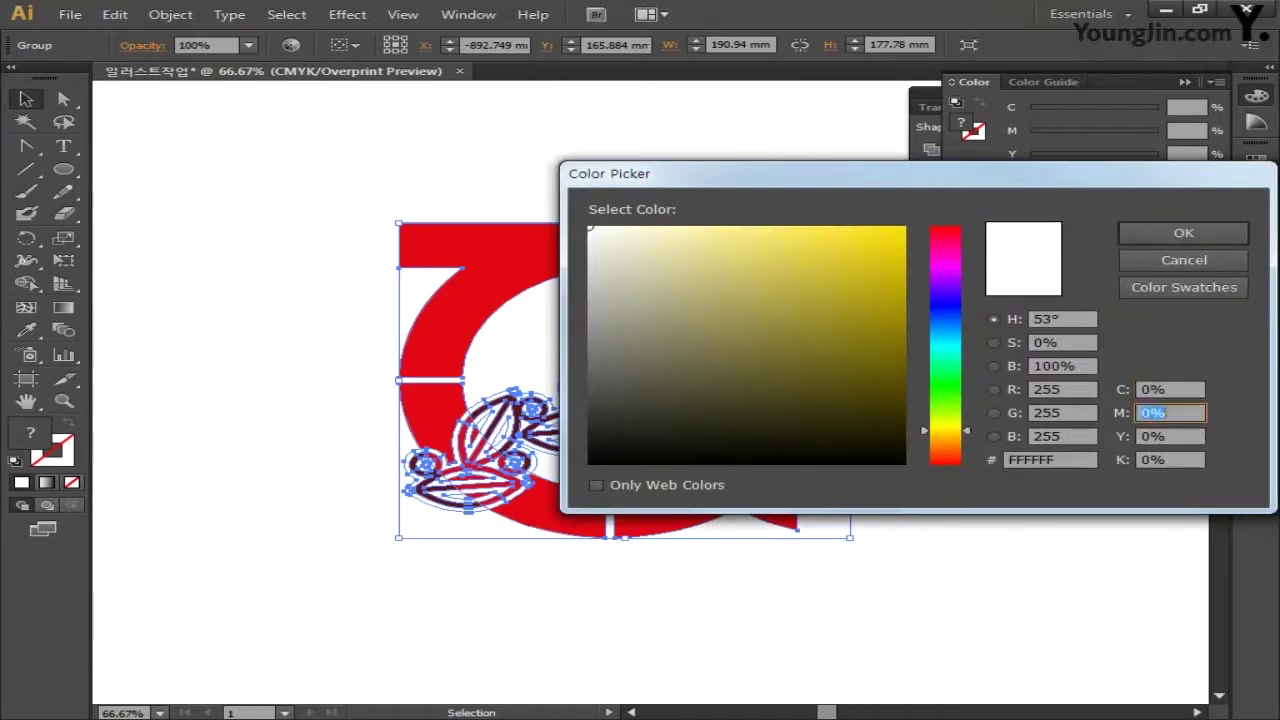
{"action": "key", "text": "Tab"}
{"action": "type", "text": "100"}
{"action": "key", "text": "Tab"}
{"action": "type", "text": "0"}
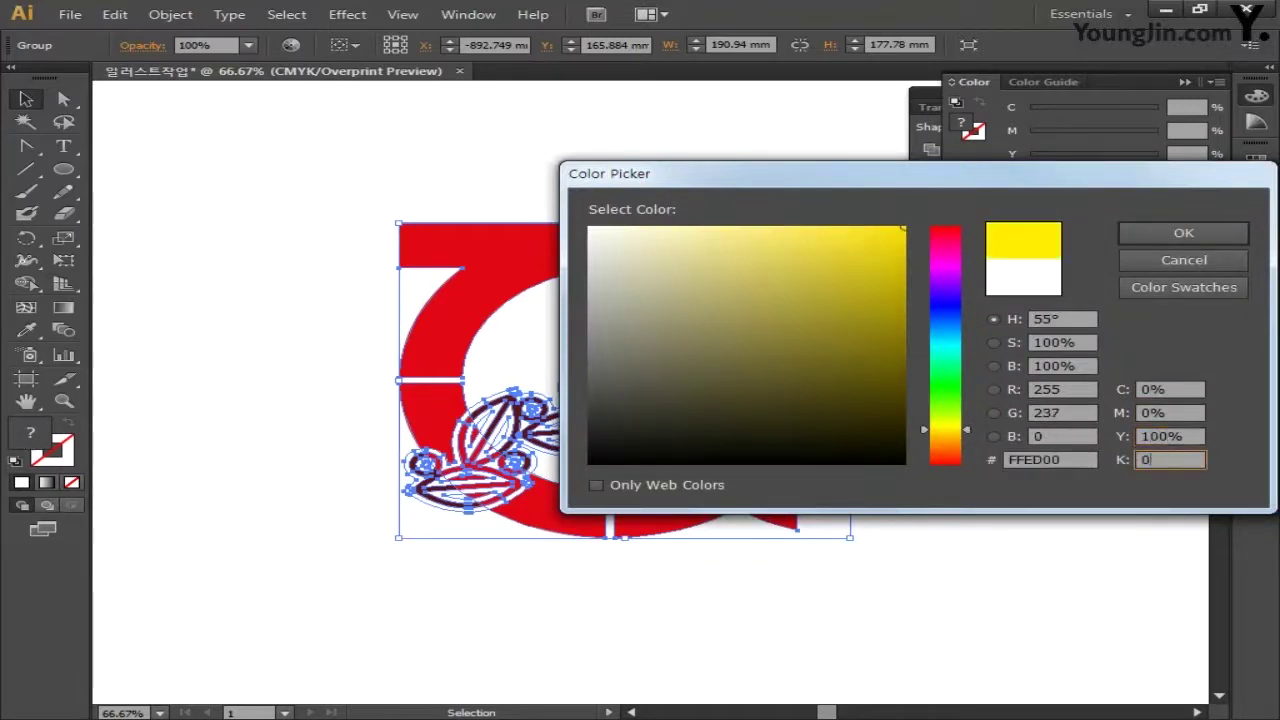
{"action": "left_click", "coordinate": [1181, 238]}
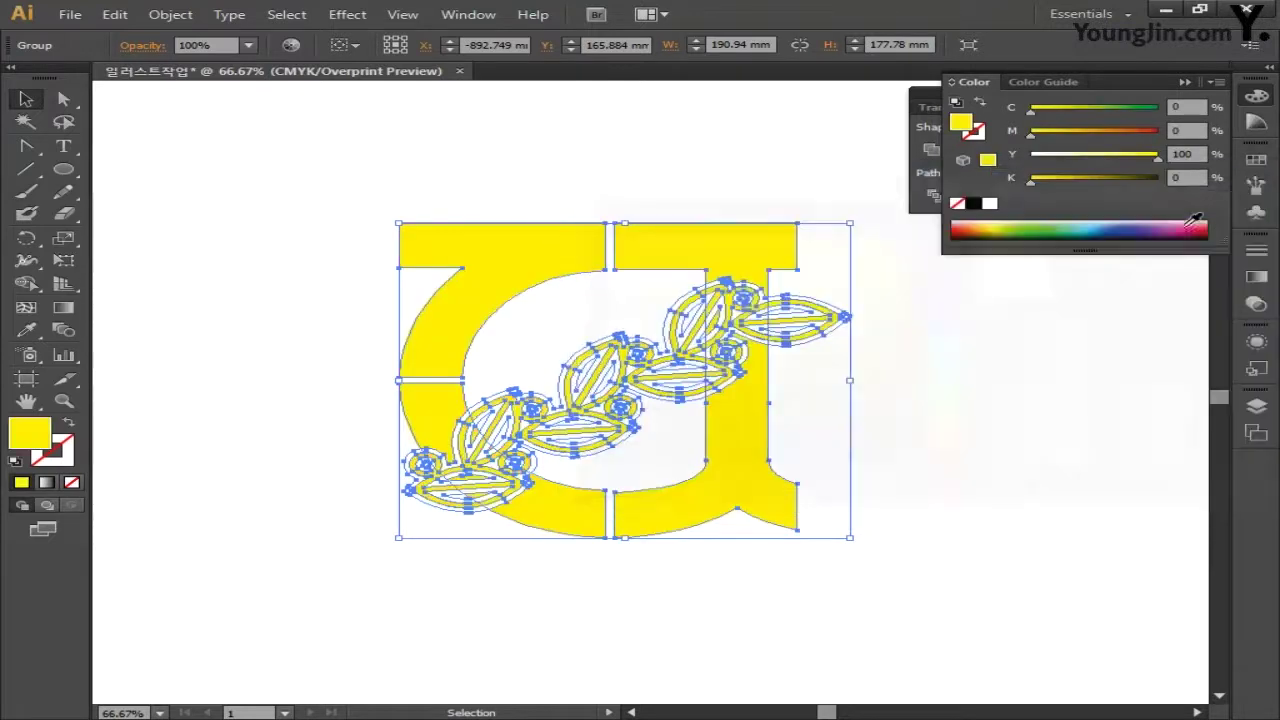
{"action": "left_click", "coordinate": [952, 437]}
{"action": "left_click_drag", "start_coordinate": [1000, 428], "coordinate": [957, 437]}
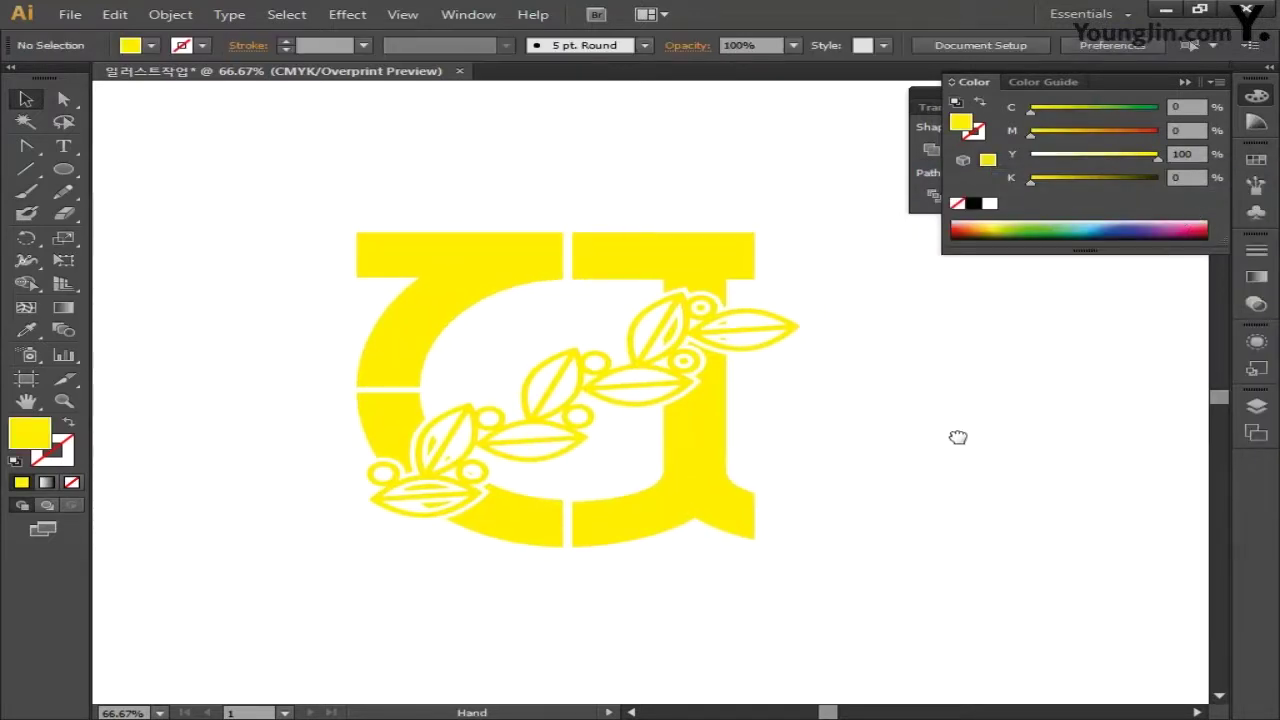
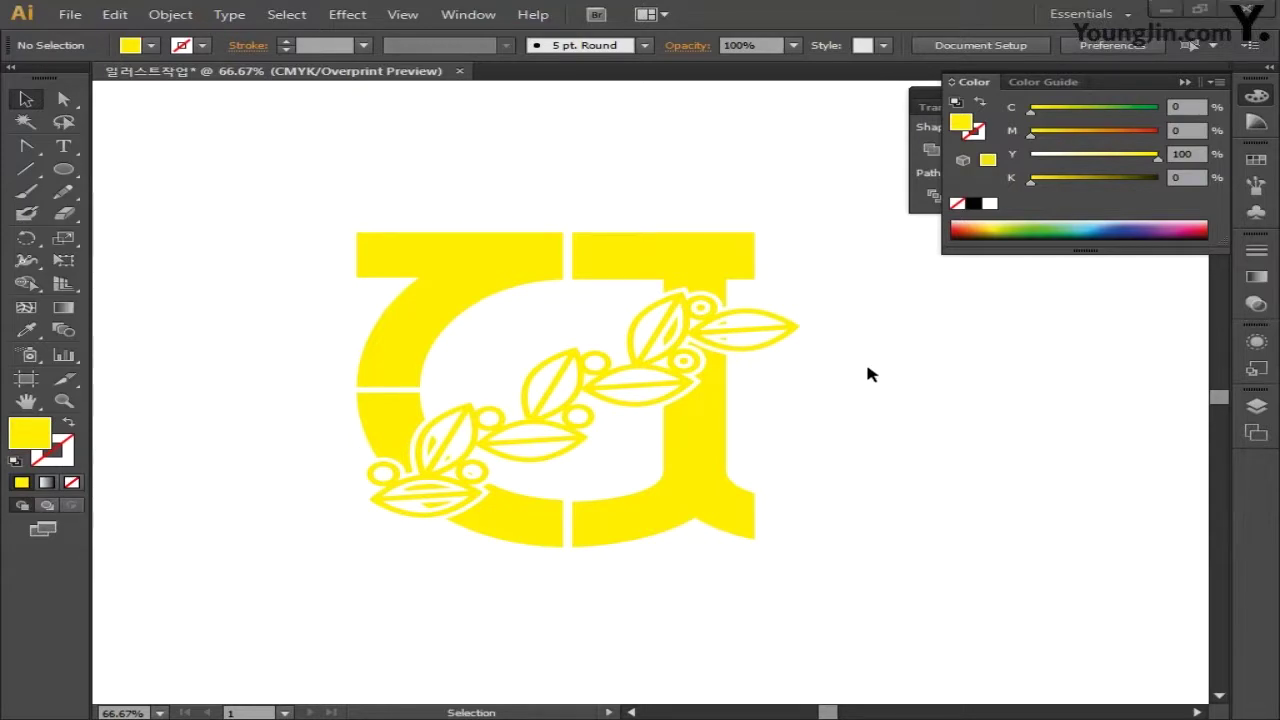
Step: Close the floating panels and draw a tall, narrow yellow rectangle on an empty part of the canvas
{"action": "left_click", "coordinate": [1245, 95]}
{"action": "left_click", "coordinate": [1186, 92]}
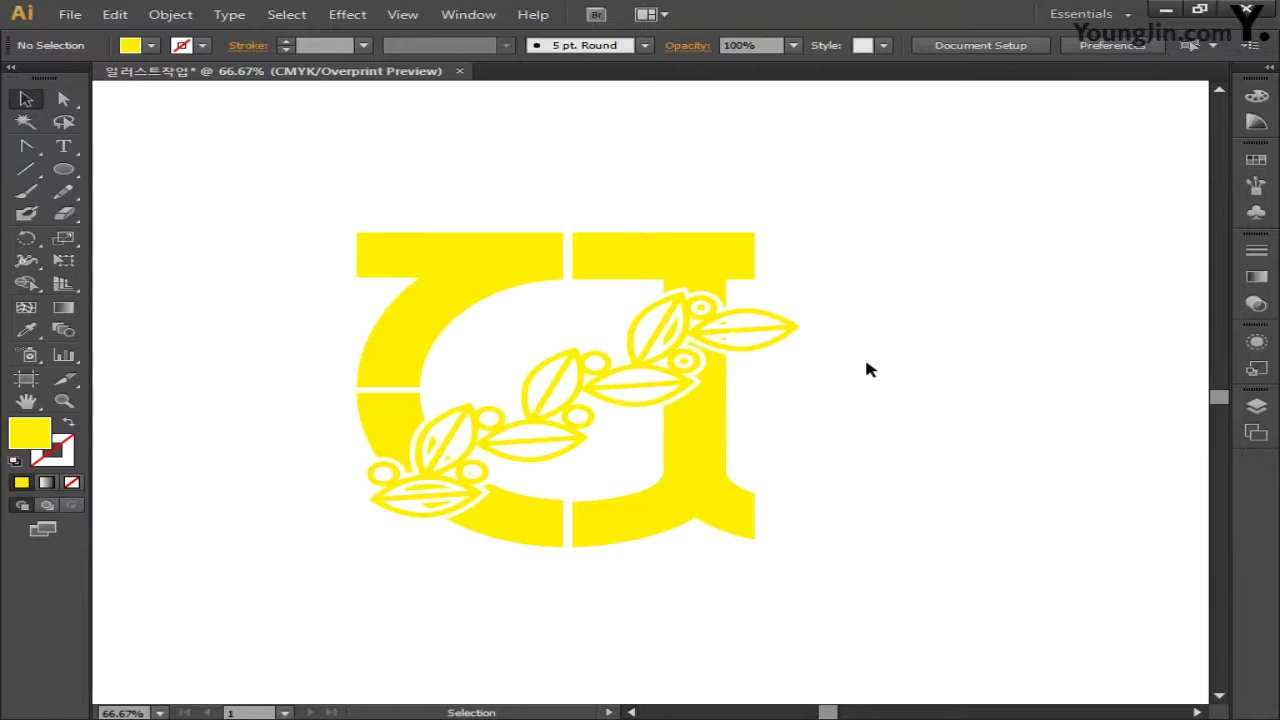
{"action": "key", "text": "space"}
{"action": "left_click_drag", "start_coordinate": [534, 366], "coordinate": [985, 369]}
{"action": "left_click_drag", "start_coordinate": [698, 368], "coordinate": [909, 372]}
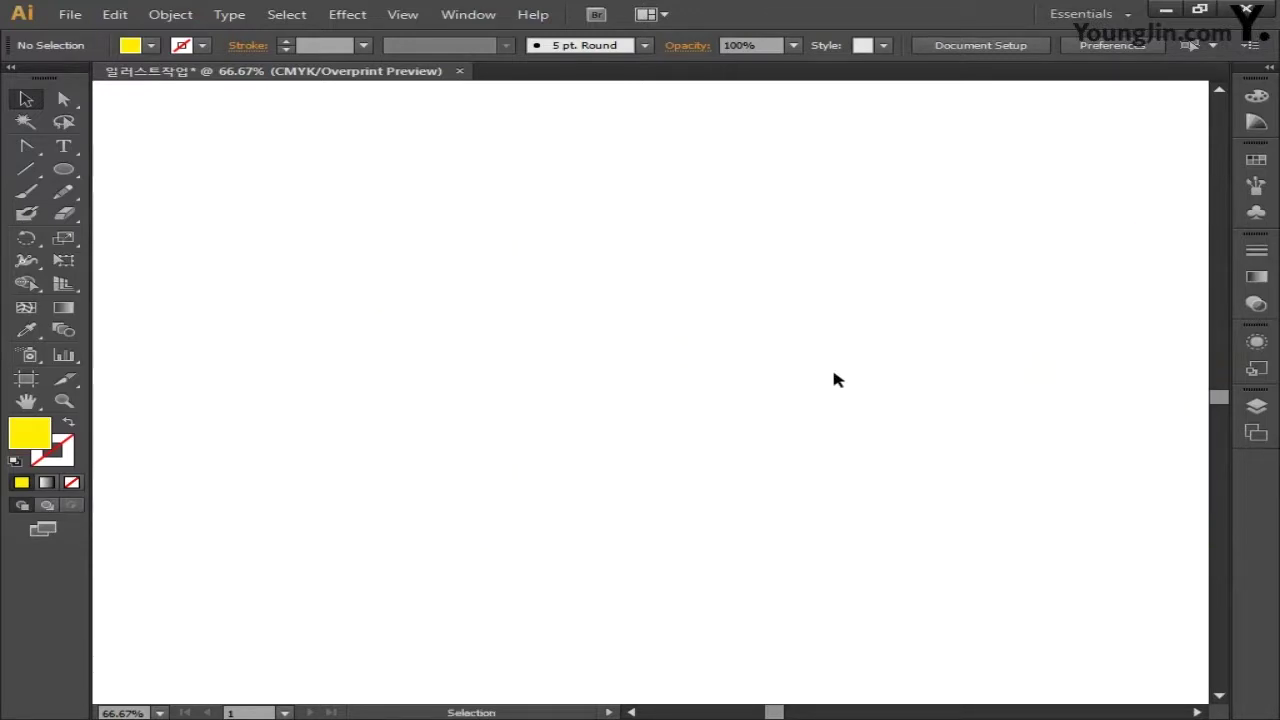
{"action": "left_click_drag", "start_coordinate": [64, 170], "coordinate": [183, 171]}
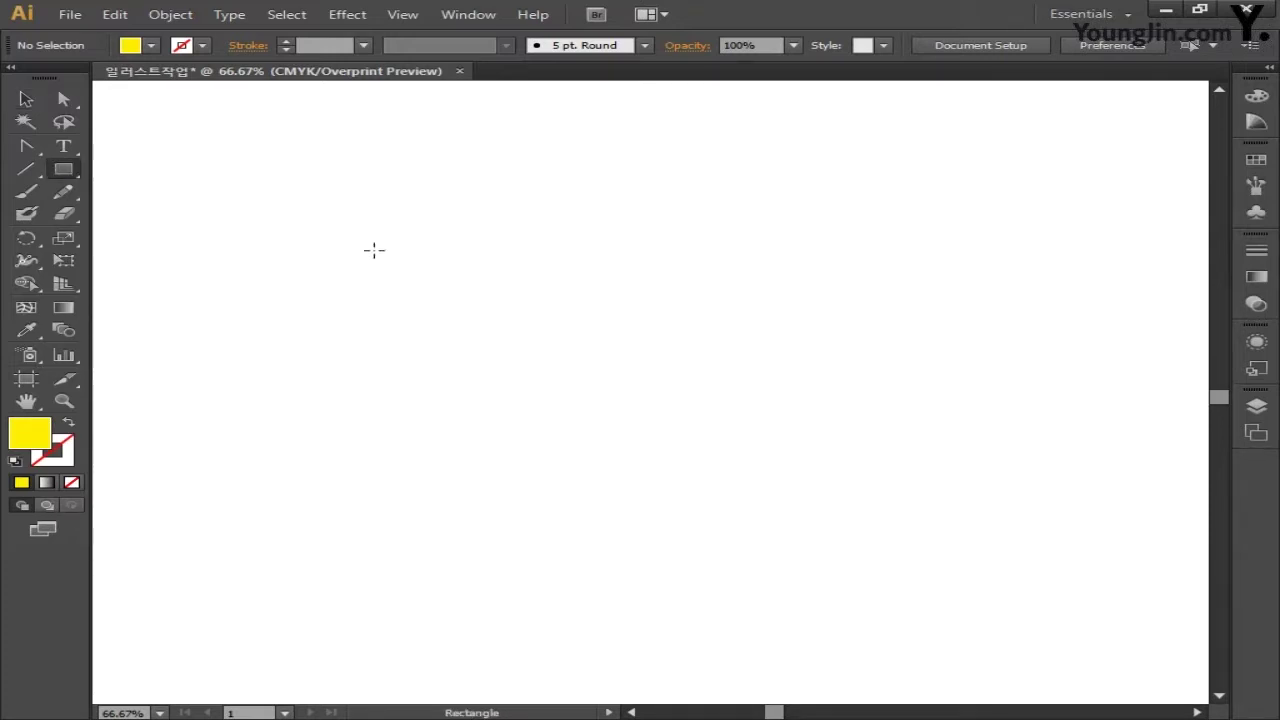
{"action": "mouse_move", "coordinate": [405, 219]}
{"action": "left_mouse_down"}
{"action": "mouse_move", "coordinate": [511, 405]}
{"action": "mouse_move", "coordinate": [494, 510]}
{"action": "mouse_move", "coordinate": [517, 526]}
{"action": "left_mouse_up"}
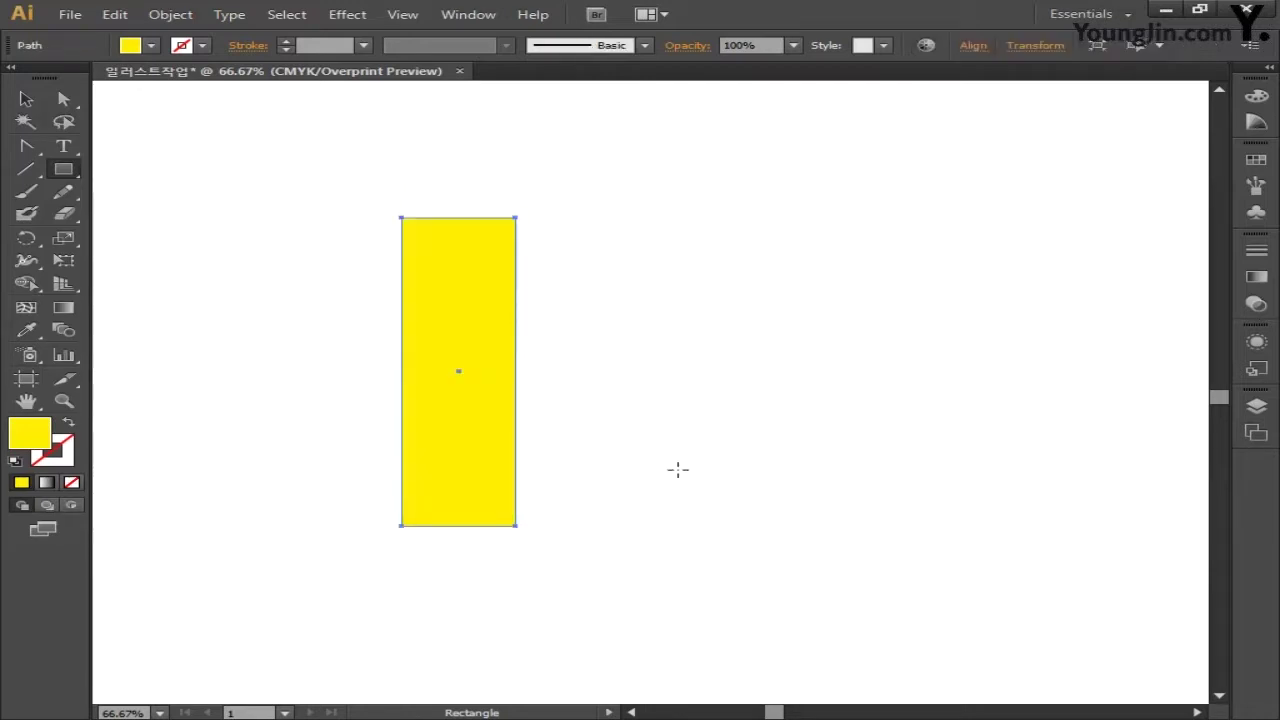
Step: Fill the rectangle with a linear white-to-black gradient at 0° and add two intermediate stops at about 32% and 59%
{"action": "key", "text": "g"}
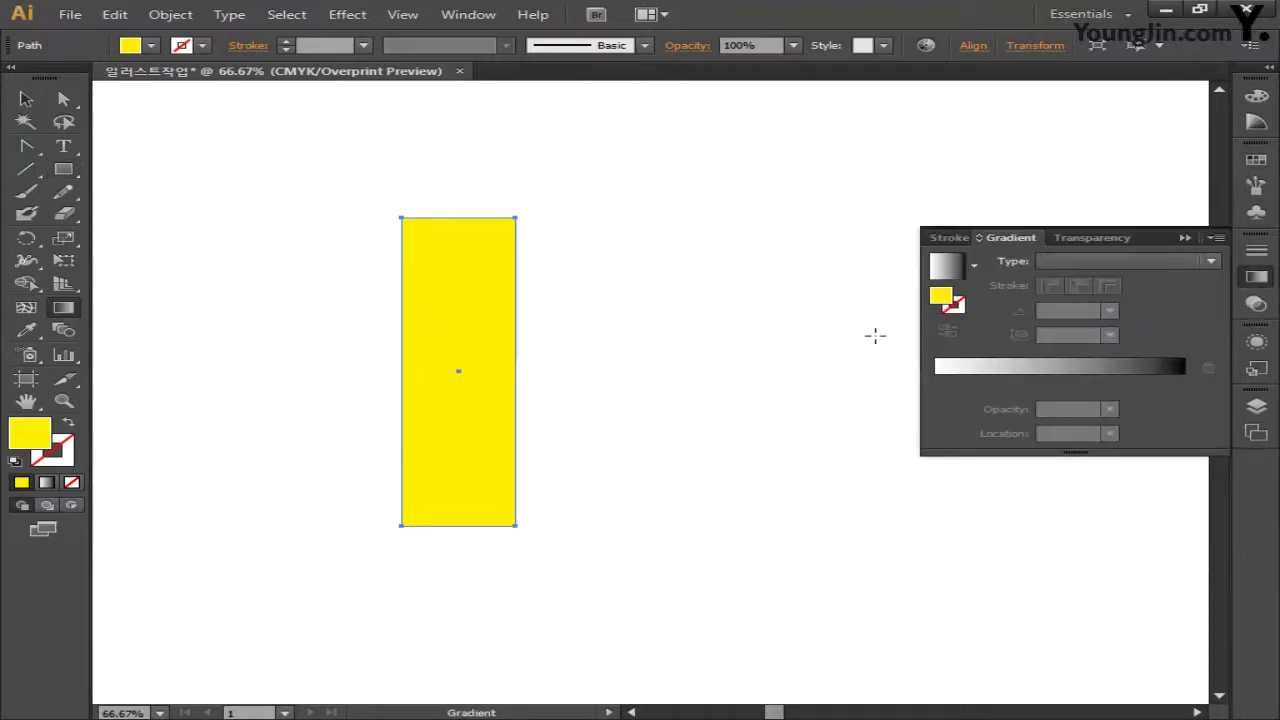
{"action": "left_click", "coordinate": [1002, 375]}
{"action": "left_click", "coordinate": [1014, 383]}
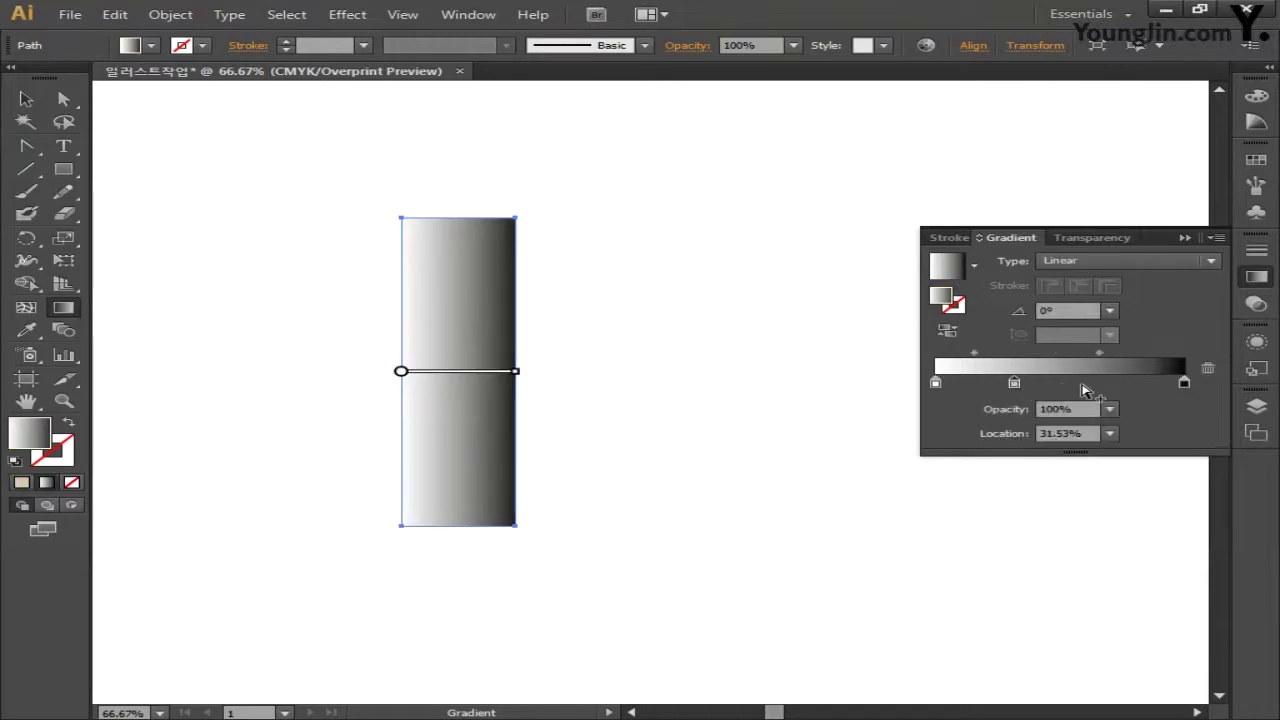
{"action": "left_click", "coordinate": [1083, 387]}
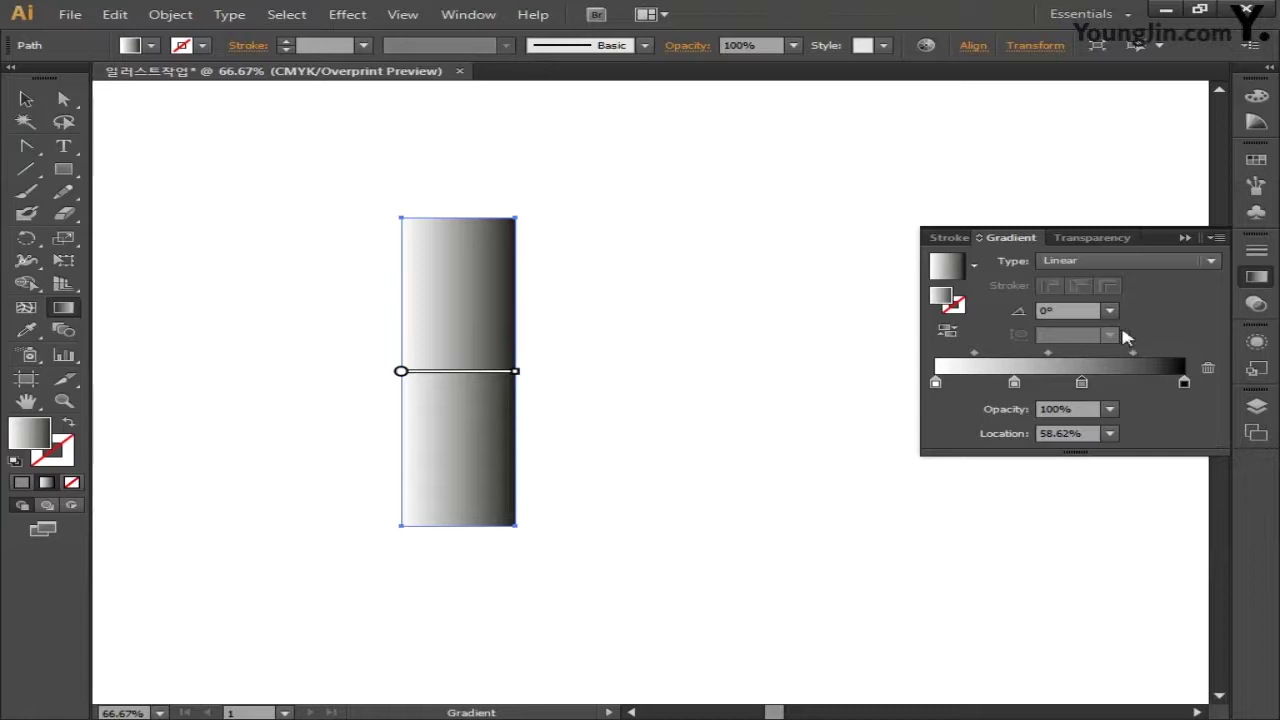
{"action": "left_click", "coordinate": [1112, 260]}
{"action": "left_click", "coordinate": [1089, 285]}
{"action": "left_click", "coordinate": [1064, 312]}
Step: Switch the gradient's first stop to CMYK and change its colour from white to a light grey
{"action": "double_click", "coordinate": [936, 384]}
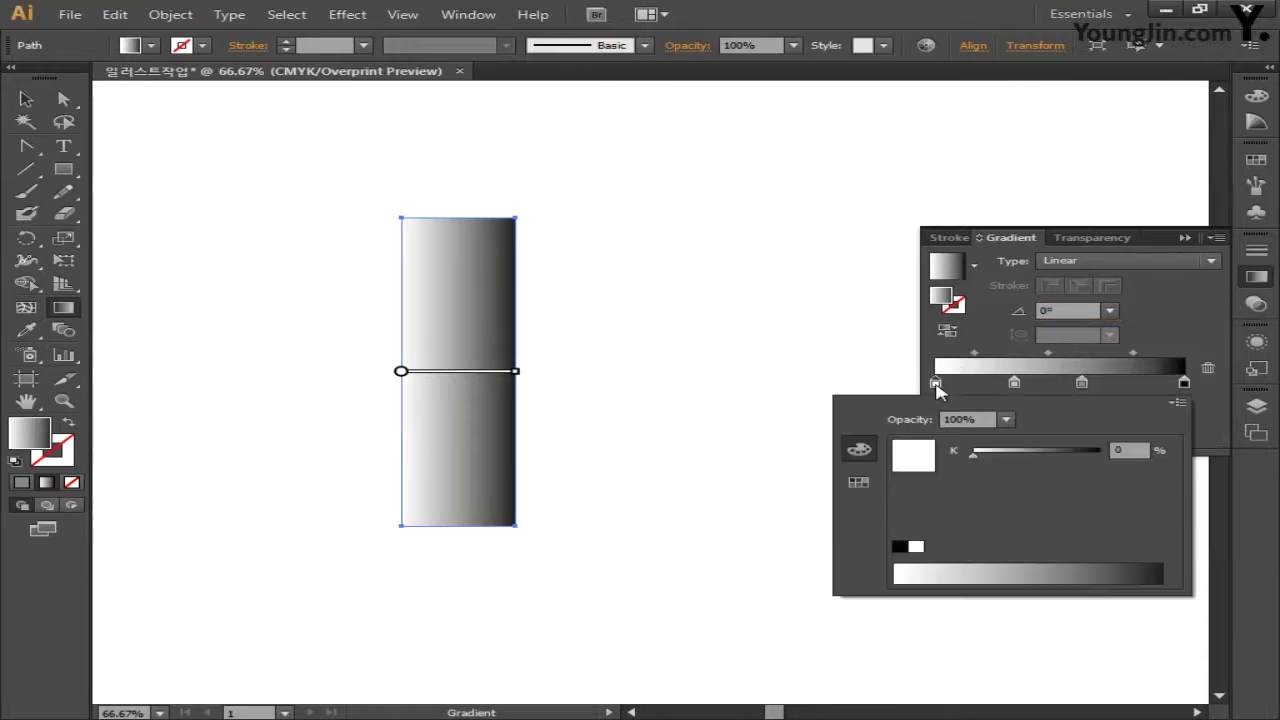
{"action": "left_click", "coordinate": [1180, 402]}
{"action": "left_click", "coordinate": [1050, 469]}
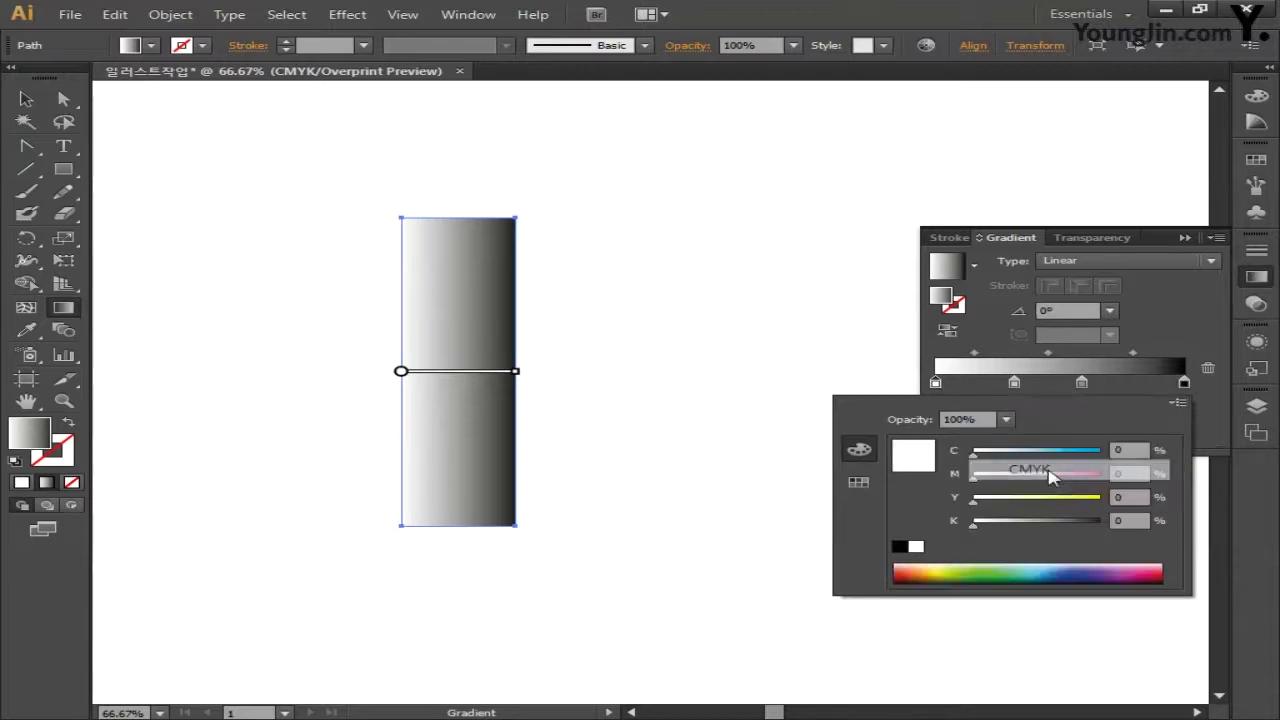
{"action": "left_click", "coordinate": [1115, 450]}
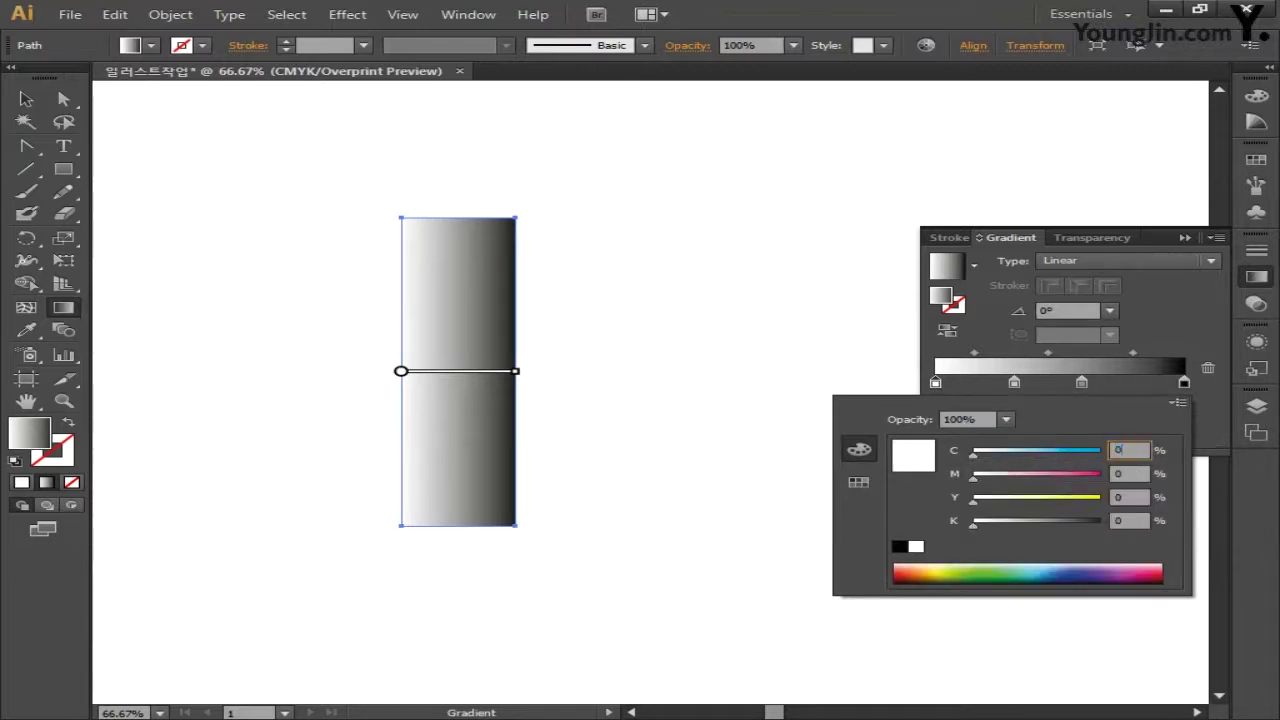
{"action": "left_click", "coordinate": [1130, 473]}
{"action": "left_click", "coordinate": [1130, 497]}
{"action": "left_click", "coordinate": [1130, 520]}
{"action": "key", "text": "Return"}
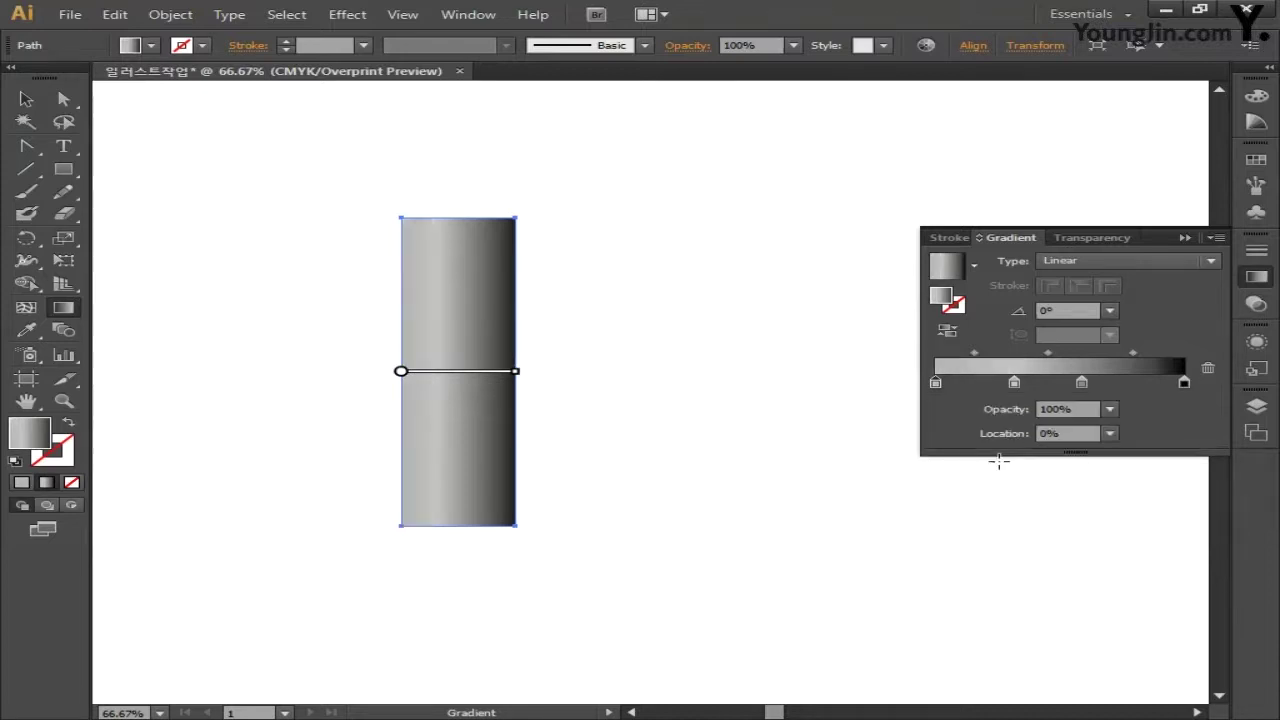
Step: Make the gradient's second stop white with C 0, M 0, Y 0 and K 0, and set its location to 40%
{"action": "double_click", "coordinate": [1015, 384]}
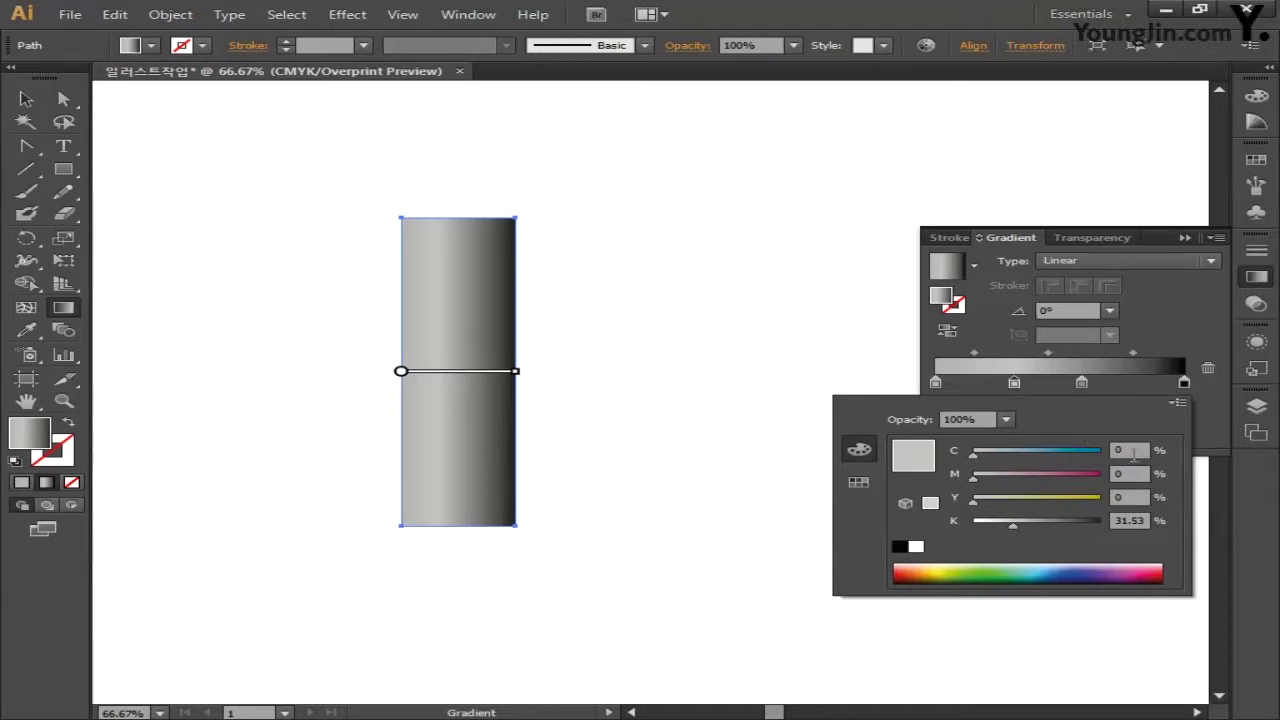
{"action": "left_click", "coordinate": [1130, 450]}
{"action": "key", "text": "Tab"}
{"action": "key", "text": "Tab"}
{"action": "key", "text": "Tab"}
{"action": "type", "text": "0"}
{"action": "key", "text": "Return"}
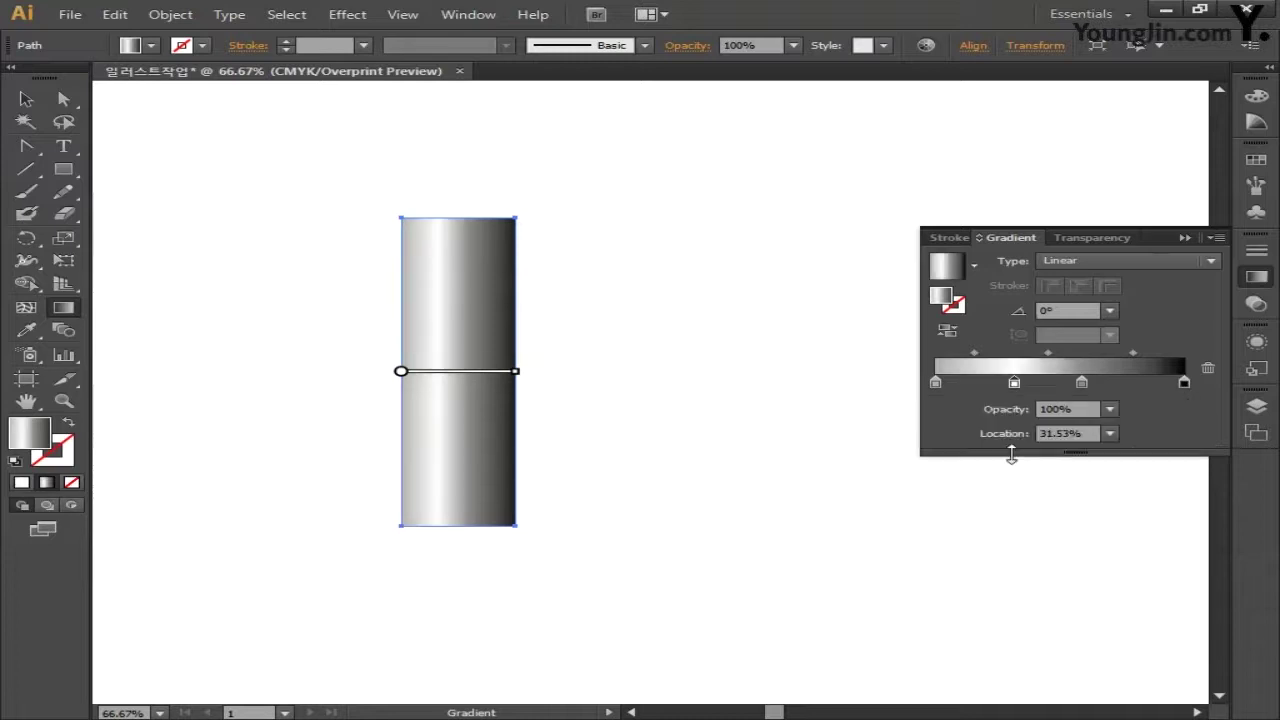
{"action": "left_click", "coordinate": [1060, 433]}
{"action": "type", "text": "40"}
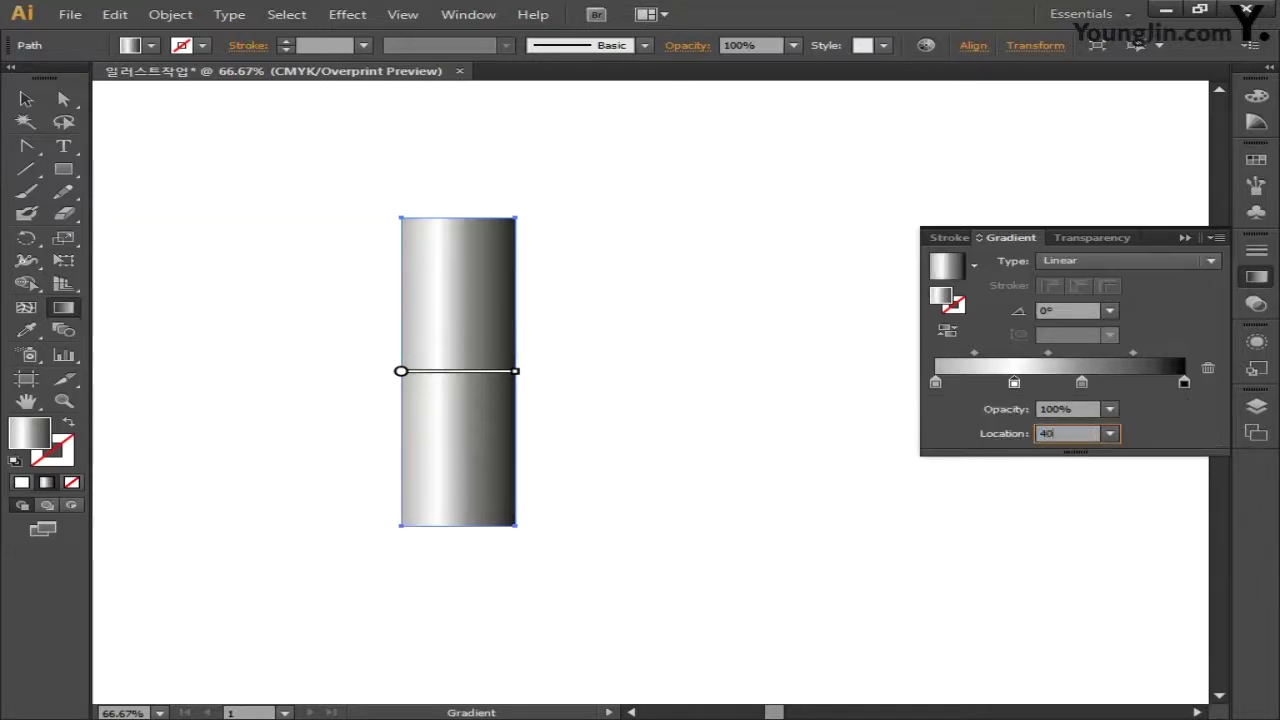
{"action": "key", "text": "Return"}
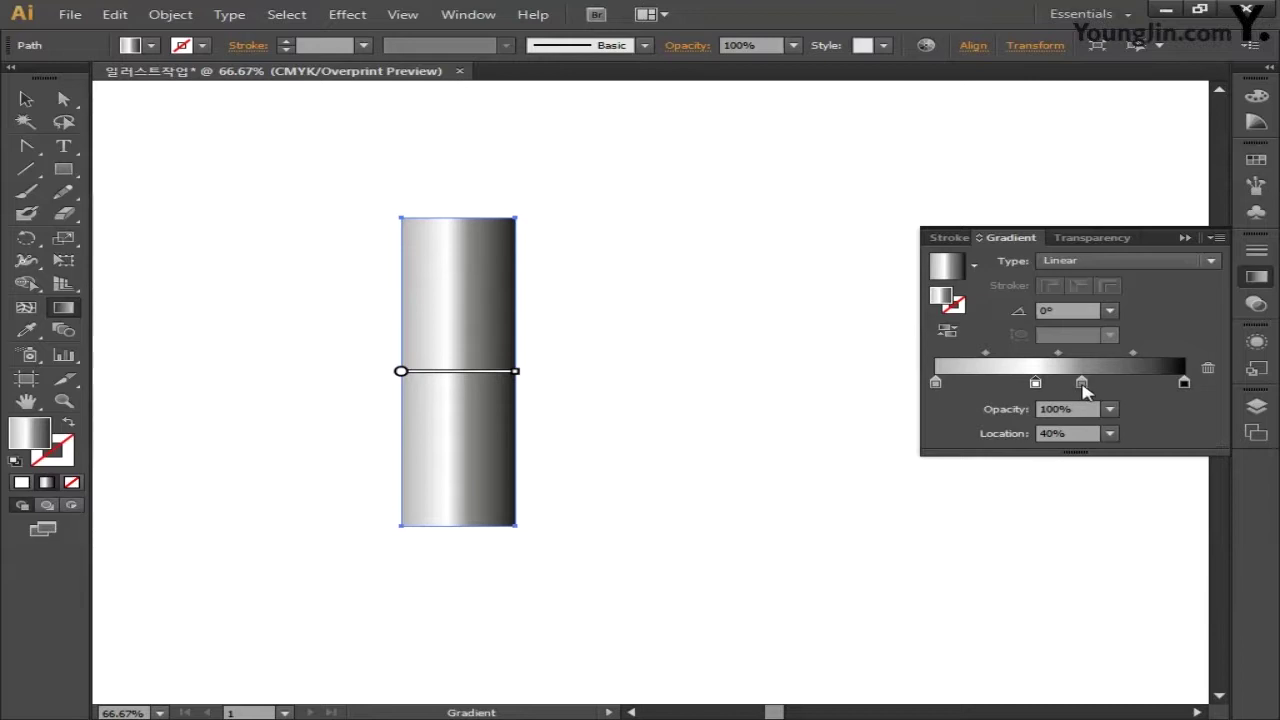
Step: Set the gradient's third stop to location 60% and make it white with C 0, M 0, Y 0 and K 0
{"action": "left_click", "coordinate": [1095, 433]}
{"action": "type", "text": "6"}
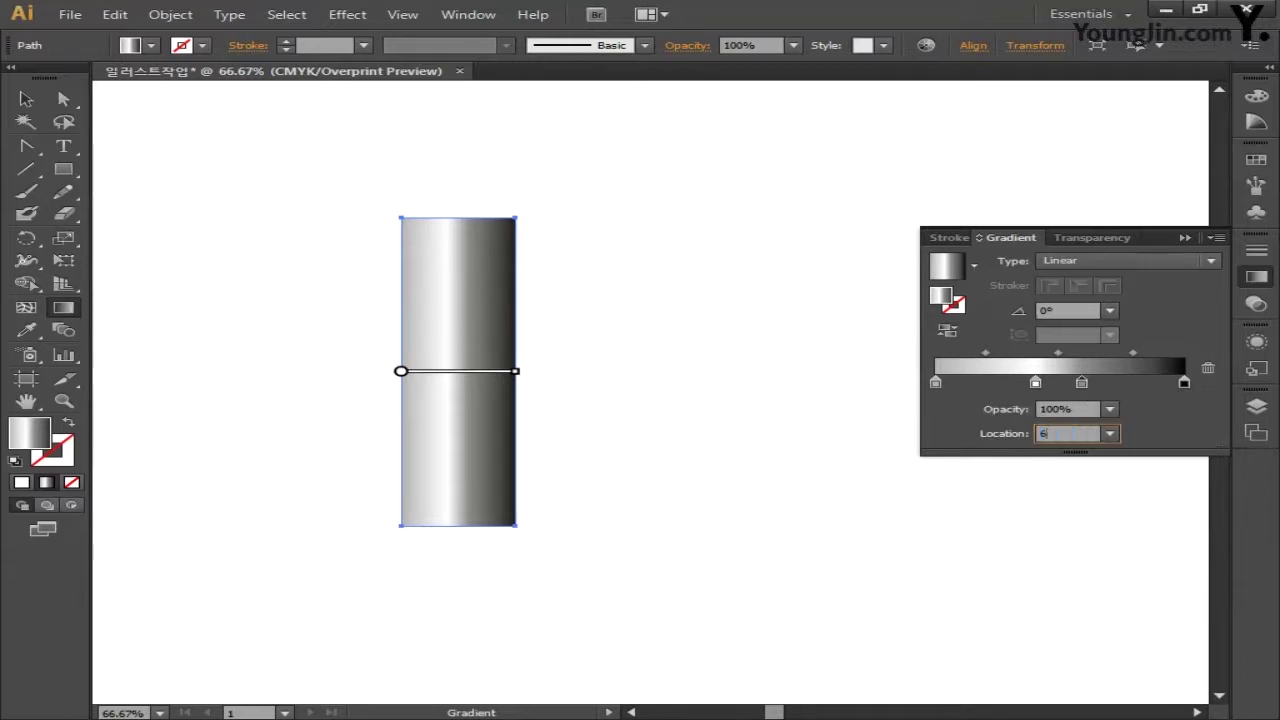
{"action": "type", "text": "0"}
{"action": "double_click", "coordinate": [1083, 383]}
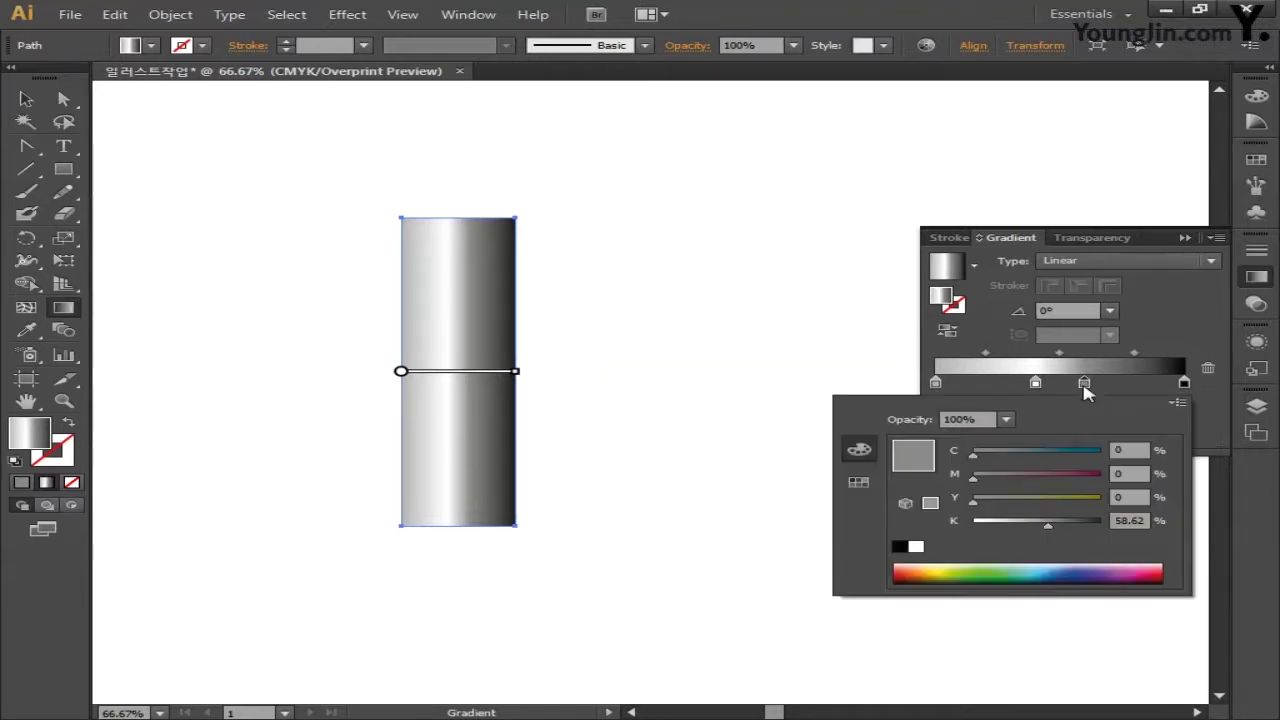
{"action": "left_click", "coordinate": [1128, 450]}
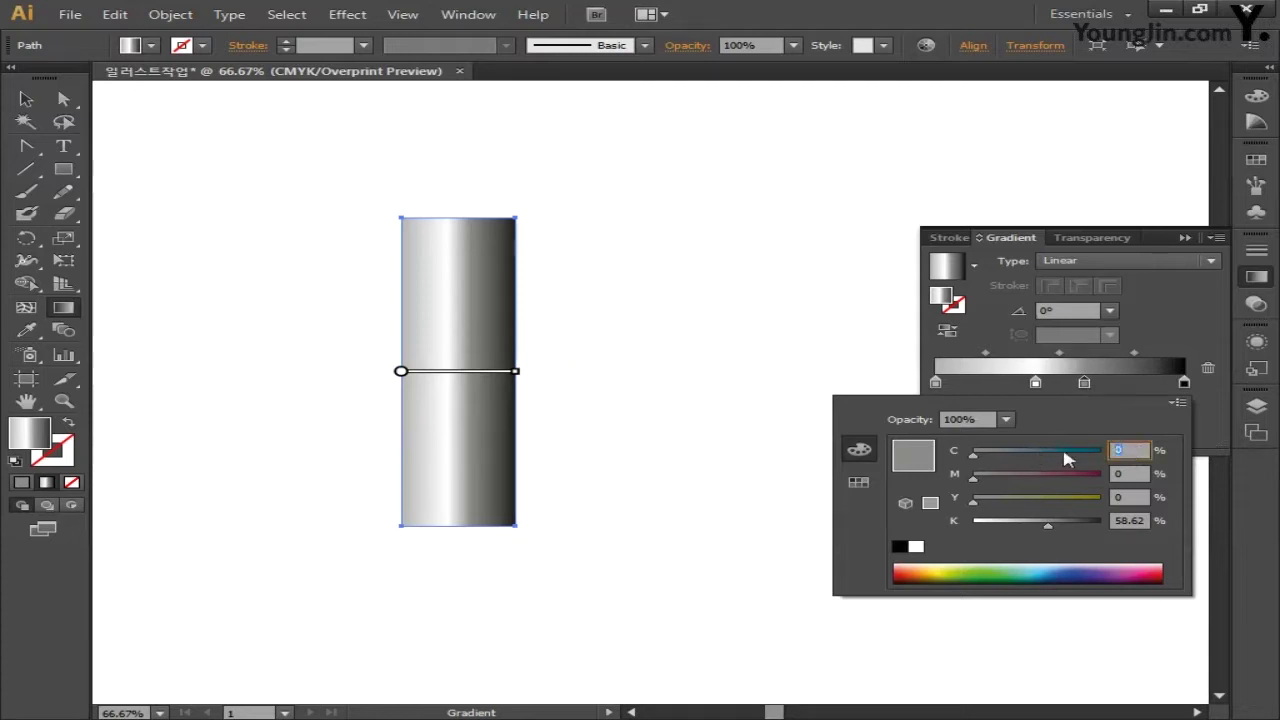
{"action": "key", "text": "Tab"}
{"action": "key", "text": "Tab"}
{"action": "key", "text": "Tab"}
{"action": "type", "text": "0"}
{"action": "key", "text": "Return"}
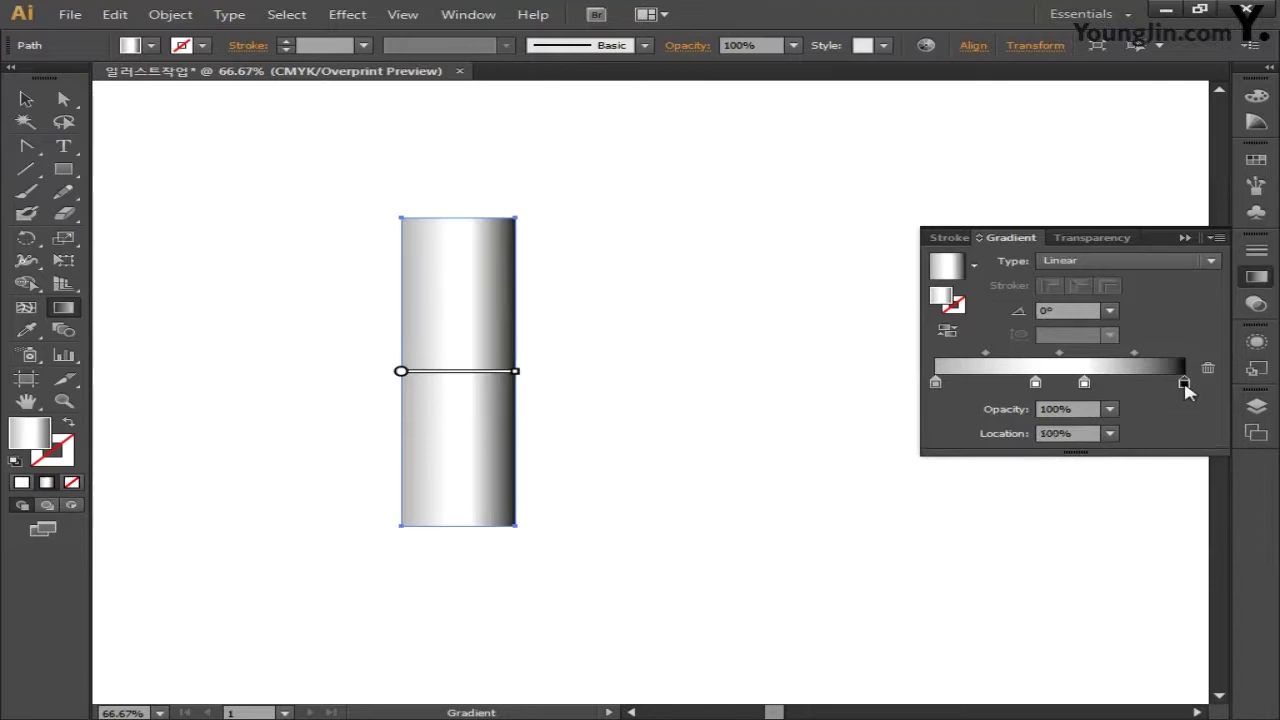
Step: Switch the gradient's last stop to CMYK, set its K to 80, and deselect the rectangle
{"action": "double_click", "coordinate": [1183, 384]}
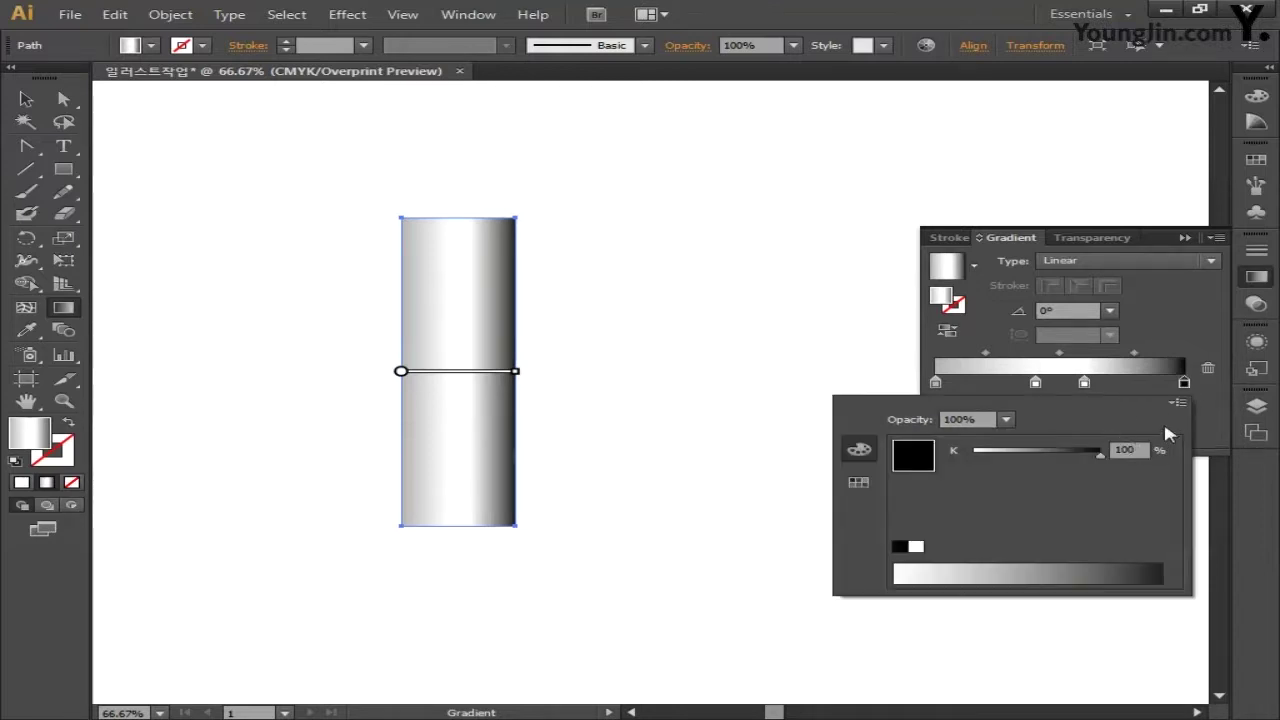
{"action": "left_click", "coordinate": [1179, 402]}
{"action": "left_click", "coordinate": [1075, 476]}
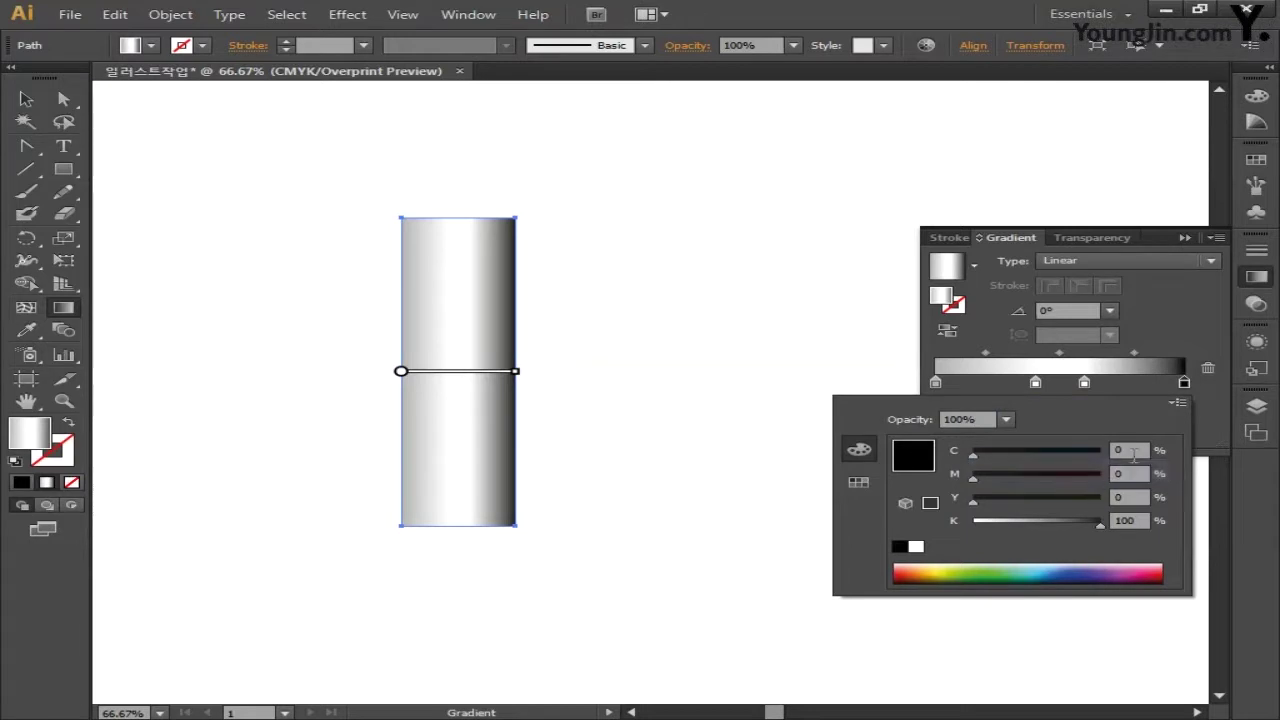
{"action": "left_click_drag", "start_coordinate": [1133, 453], "coordinate": [1096, 450]}
{"action": "key", "text": "Tab"}
{"action": "key", "text": "Tab"}
{"action": "key", "text": "Tab"}
{"action": "type", "text": "80"}
{"action": "key", "text": "Return"}
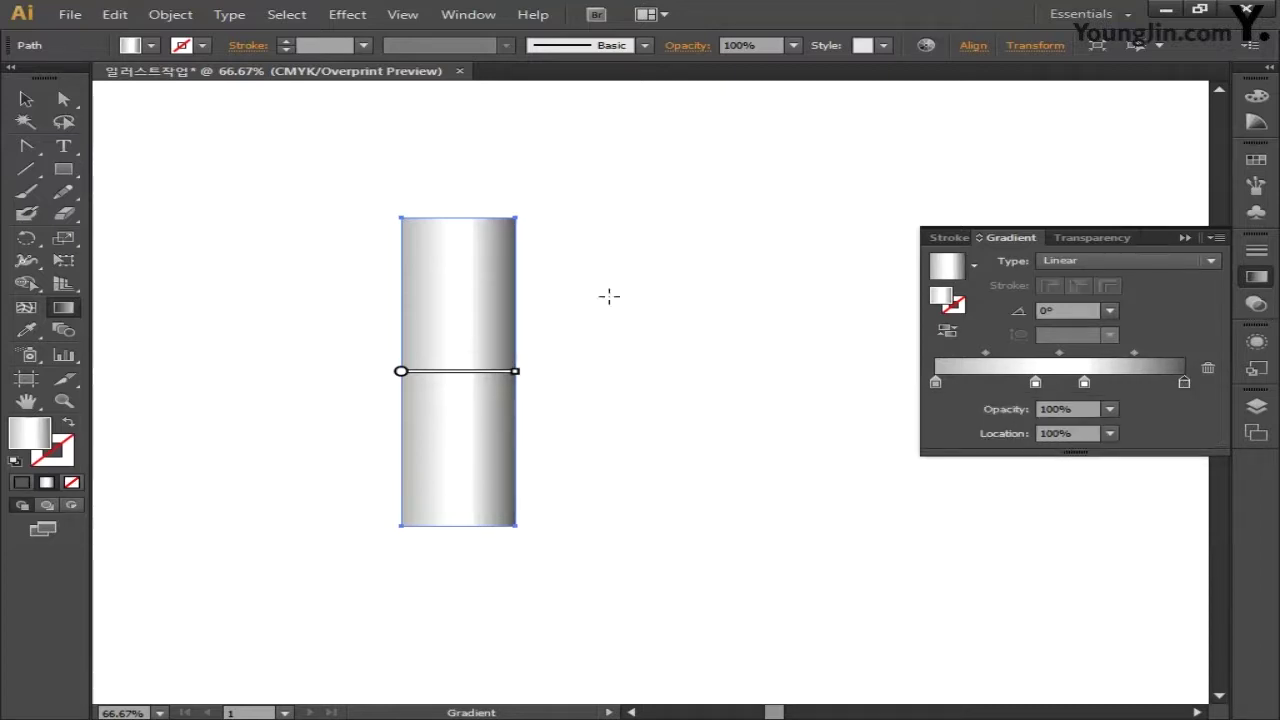
{"action": "left_click", "coordinate": [26, 99]}
{"action": "left_click", "coordinate": [629, 377]}
Step: Duplicate the gradient rectangle upwards and reshape the copy into a short, slightly wider cap on top of the column
{"action": "key", "text": "space"}
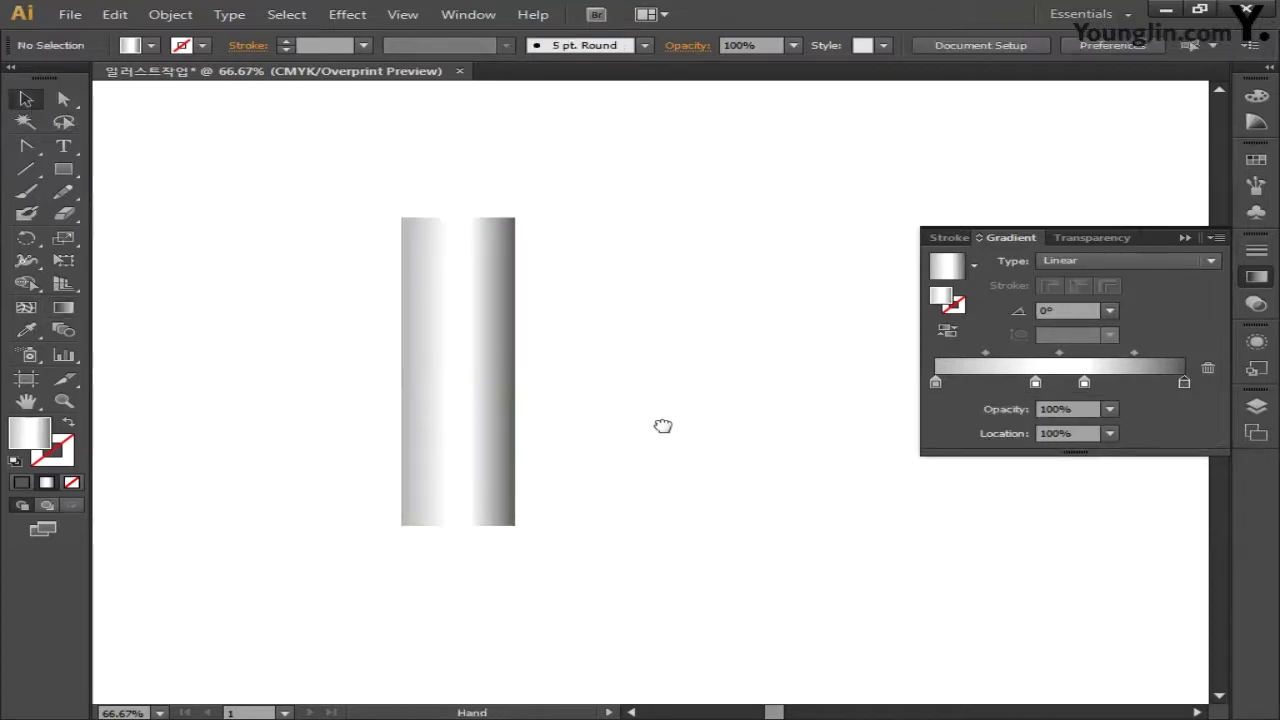
{"action": "key", "text": "ctrl+minus"}
{"action": "left_click_drag", "start_coordinate": [686, 400], "coordinate": [668, 367]}
{"action": "left_click", "coordinate": [469, 371]}
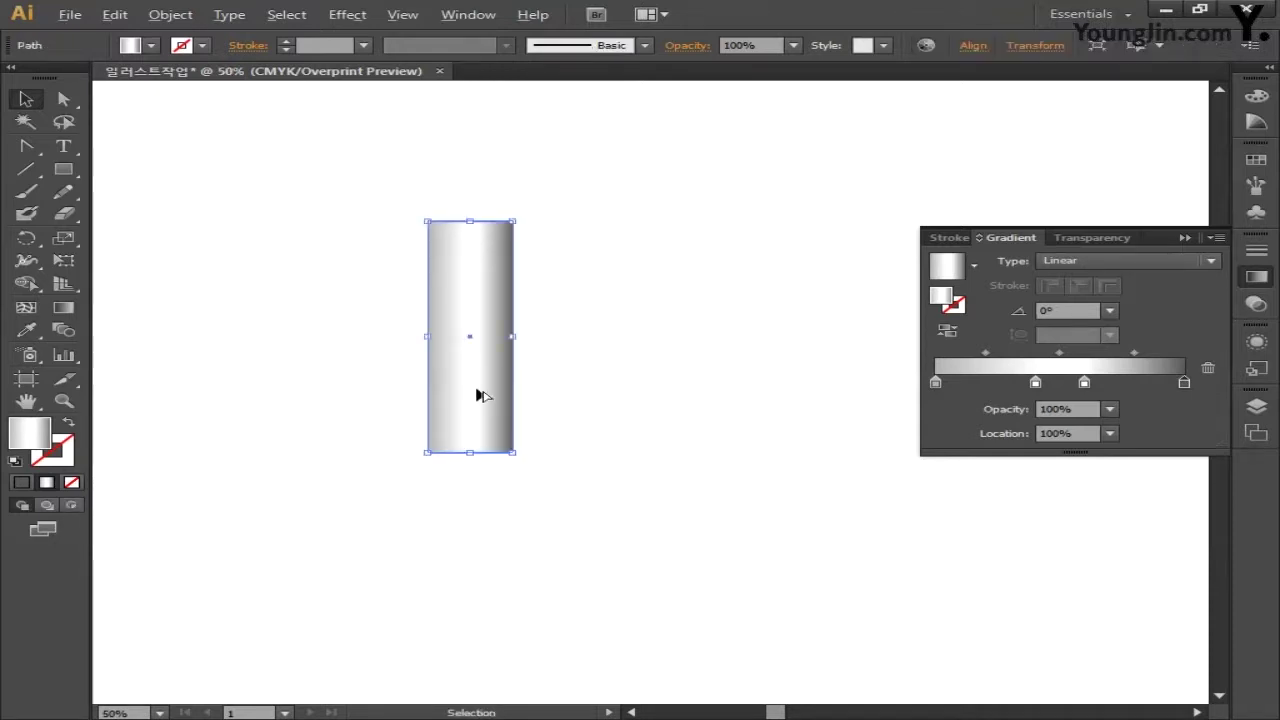
{"action": "left_click_drag", "start_coordinate": [478, 396], "coordinate": [479, 247]}
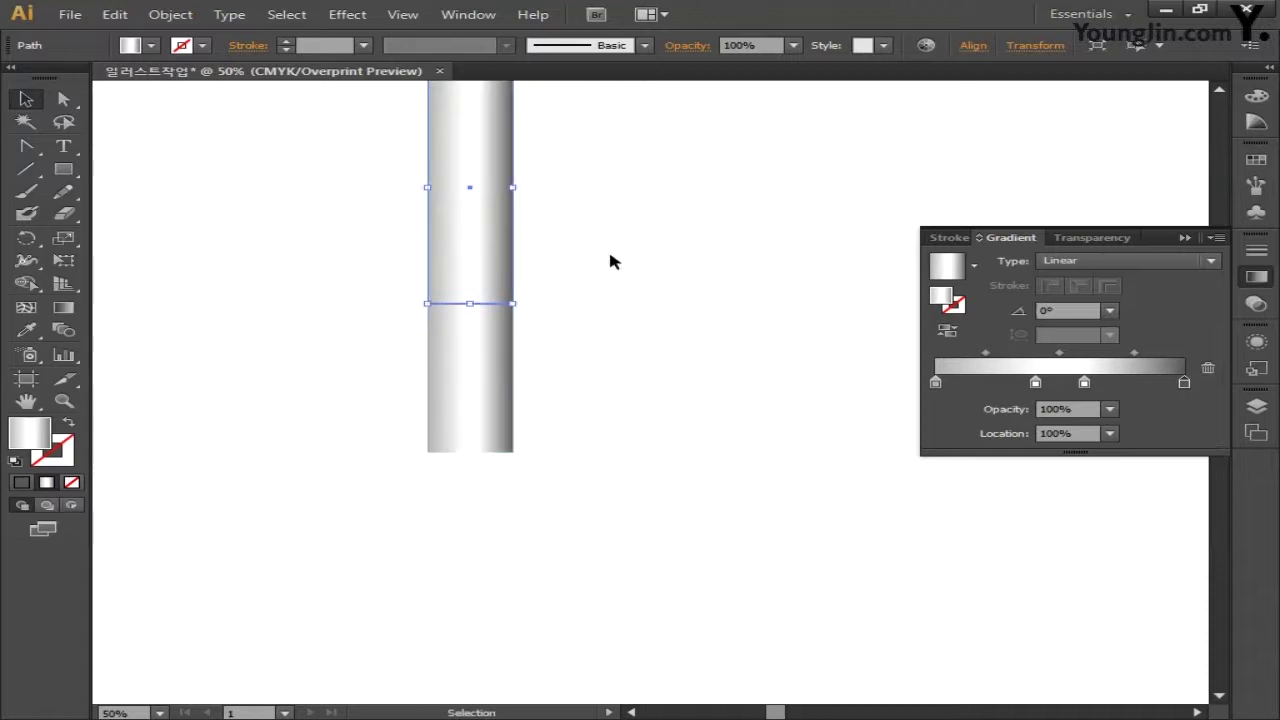
{"action": "left_click_drag", "start_coordinate": [618, 231], "coordinate": [623, 317]}
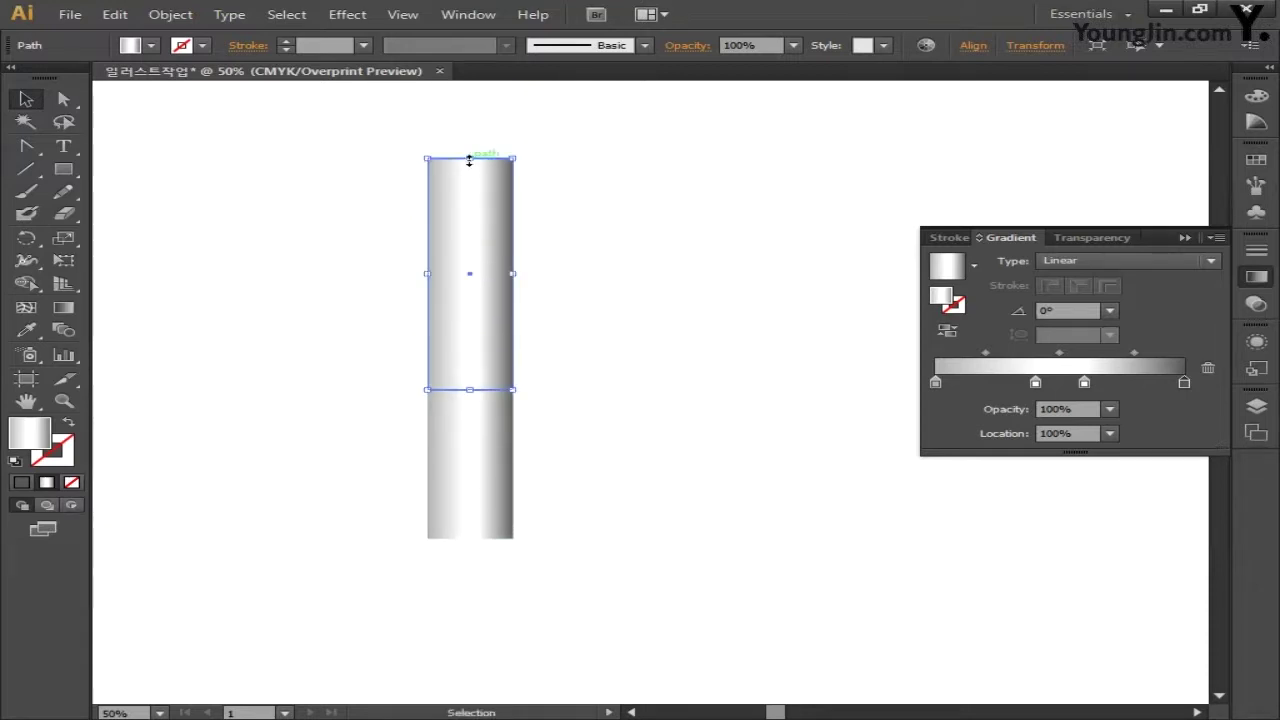
{"action": "left_click_drag", "start_coordinate": [469, 160], "coordinate": [522, 299]}
{"action": "left_click", "coordinate": [551, 363]}
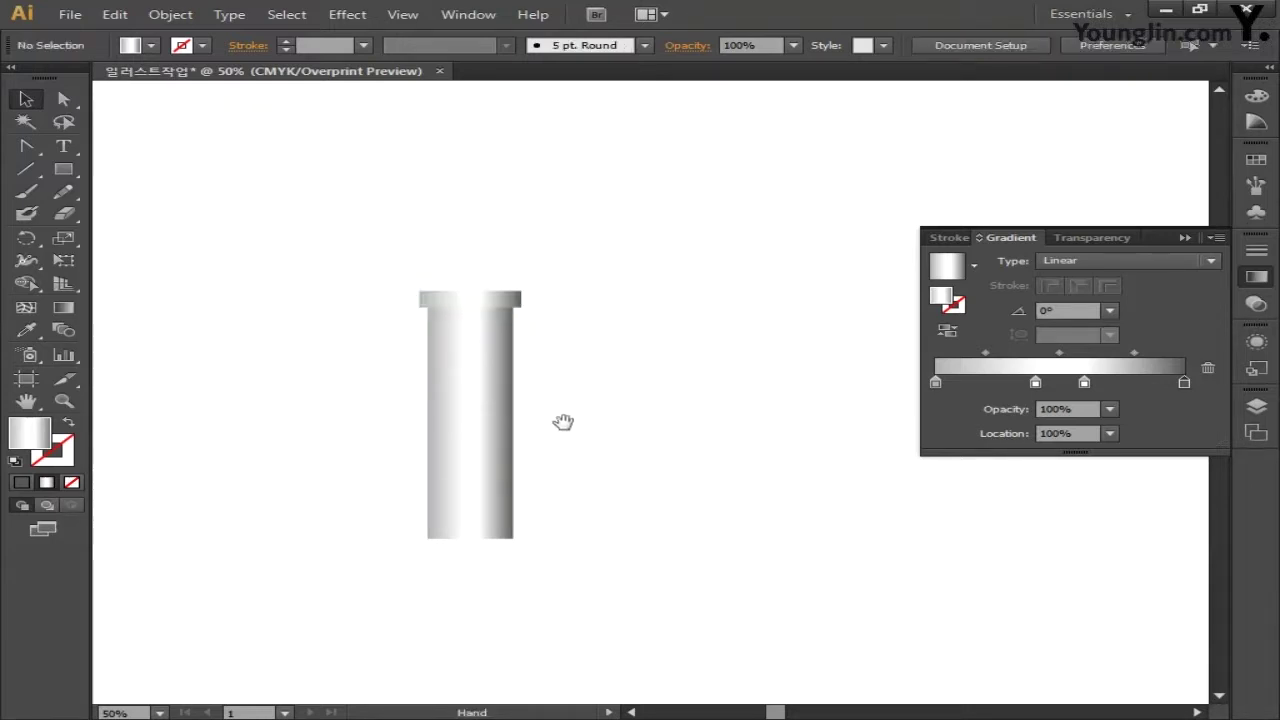
Step: Duplicate the column straight below itself and narrow the copy symmetrically into a thin centred pole
{"action": "left_click_drag", "start_coordinate": [563, 420], "coordinate": [557, 323]}
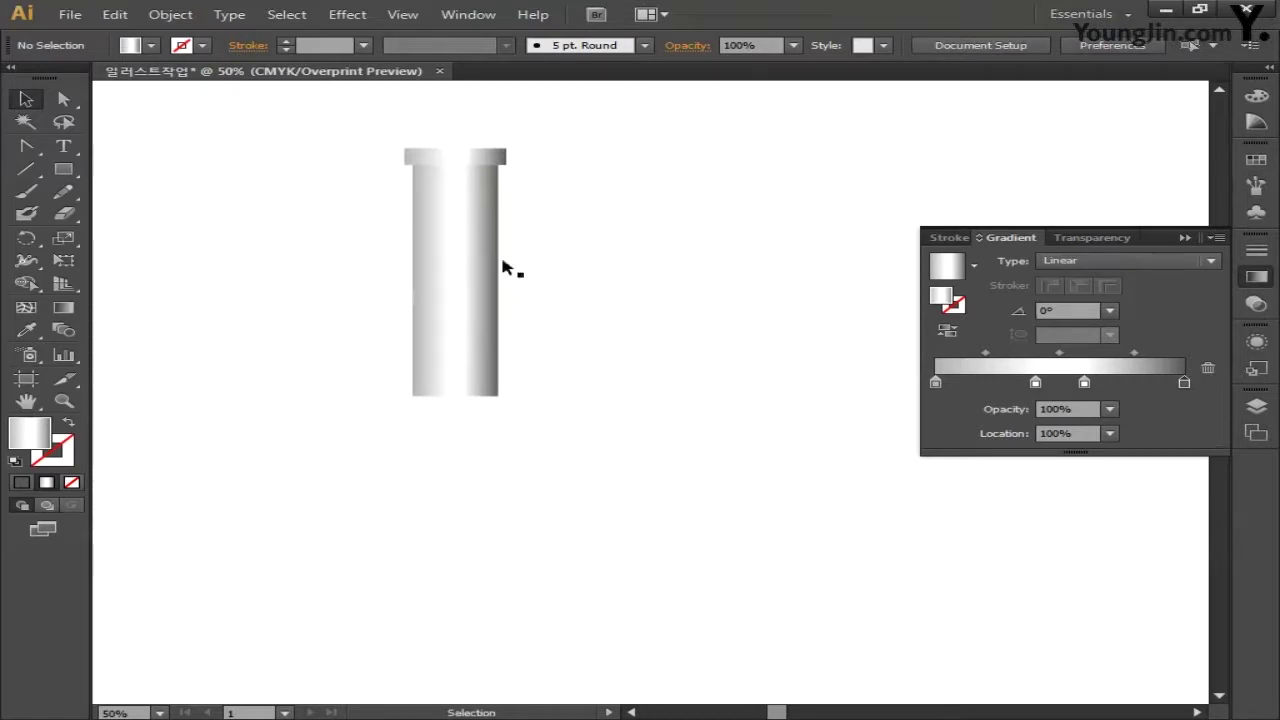
{"action": "left_click_drag", "start_coordinate": [477, 229], "coordinate": [477, 463]}
{"action": "left_click_drag", "start_coordinate": [617, 494], "coordinate": [619, 441]}
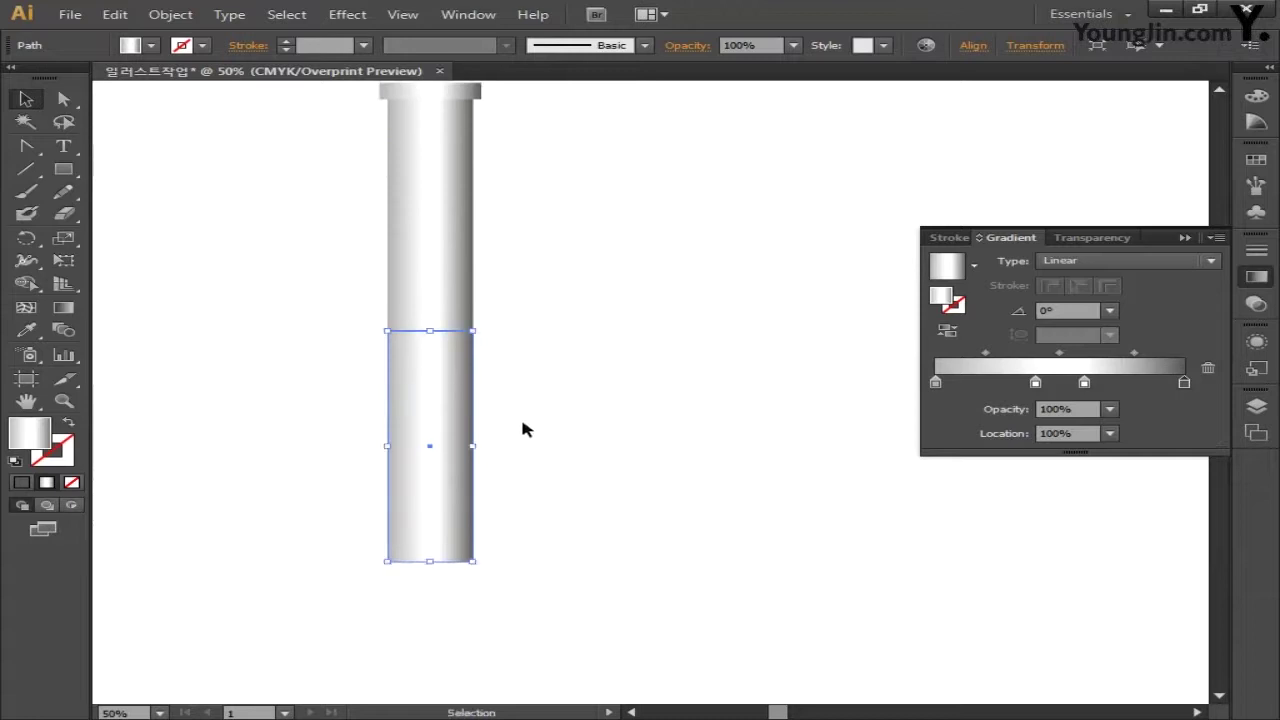
{"action": "mouse_move", "coordinate": [470, 447]}
{"action": "left_mouse_down"}
{"action": "mouse_move", "coordinate": [433, 450]}
{"action": "mouse_move", "coordinate": [453, 448]}
{"action": "left_mouse_up"}
{"action": "left_click_drag", "start_coordinate": [549, 400], "coordinate": [538, 430]}
{"action": "key", "text": "ctrl+minus"}
{"action": "left_click", "coordinate": [578, 468]}
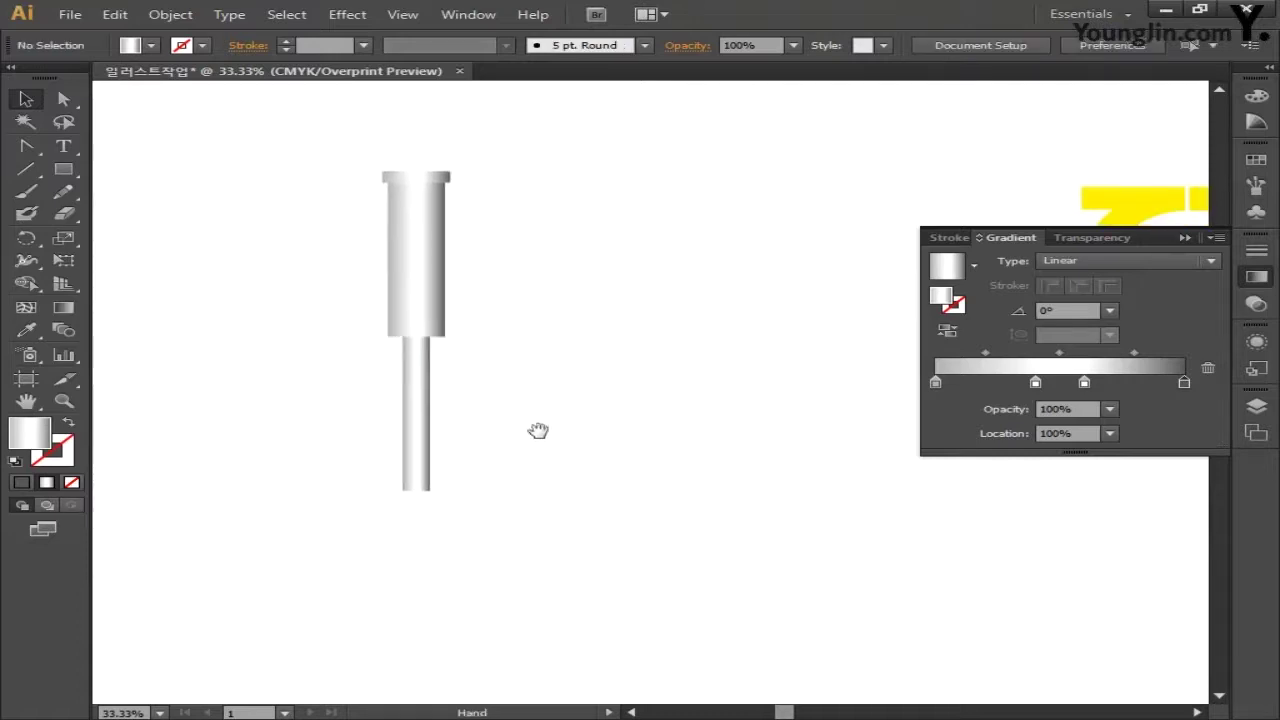
Step: Lengthen the upper column by moving the cap higher and stretching the column's top edge up to meet it
{"action": "key", "text": "ctrl+a"}
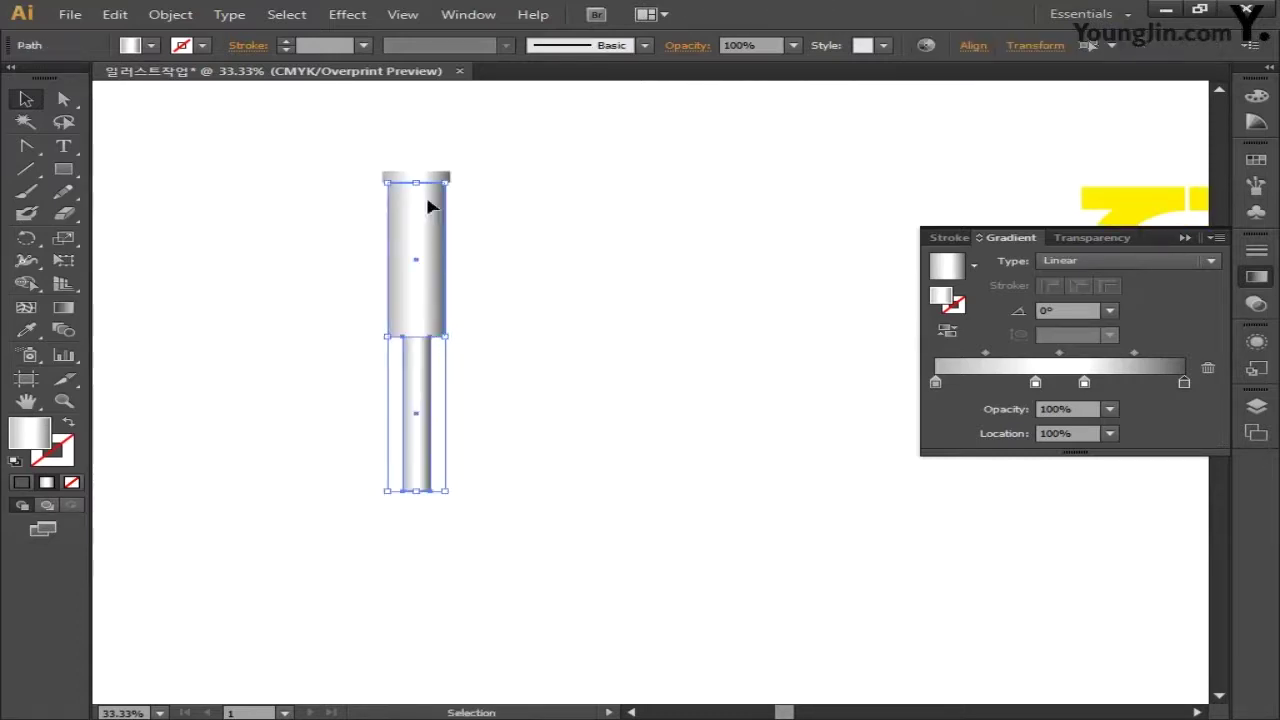
{"action": "left_click", "coordinate": [498, 175]}
{"action": "left_click_drag", "start_coordinate": [440, 182], "coordinate": [441, 112]}
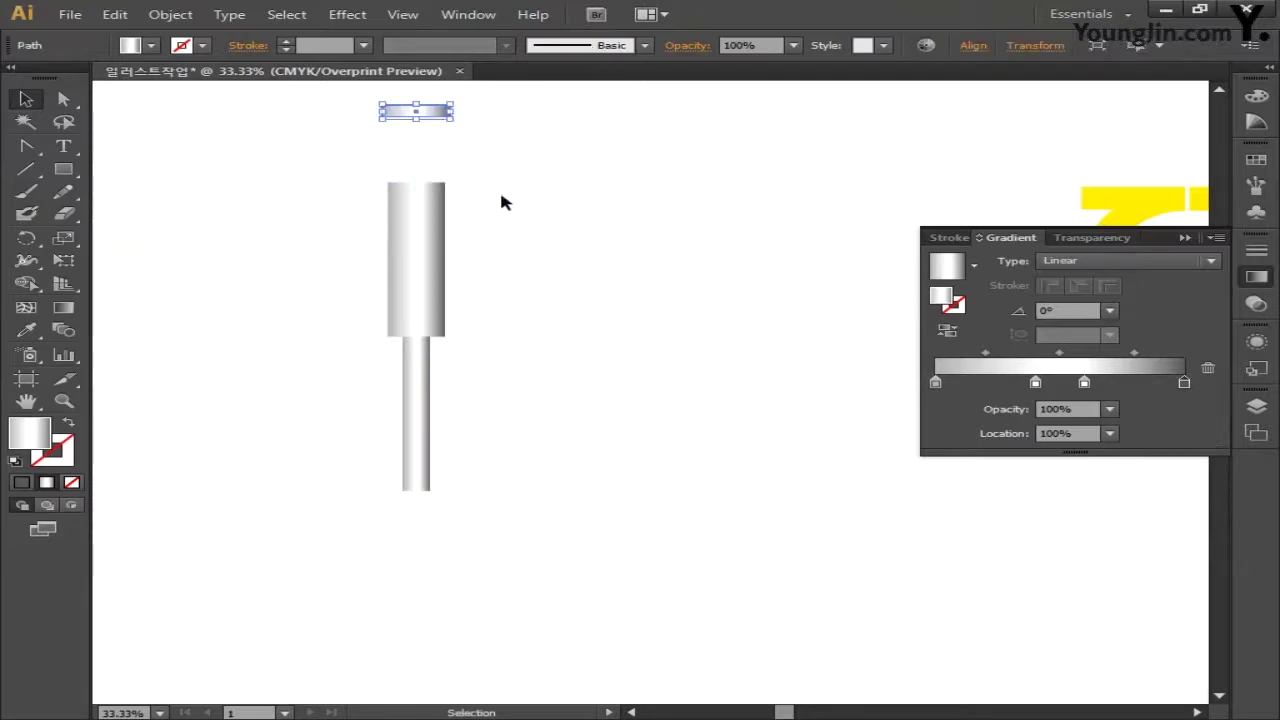
{"action": "left_click_drag", "start_coordinate": [506, 200], "coordinate": [520, 351]}
{"action": "left_click", "coordinate": [415, 335]}
{"action": "left_click_drag", "start_coordinate": [415, 335], "coordinate": [440, 178]}
{"action": "left_click", "coordinate": [512, 304]}
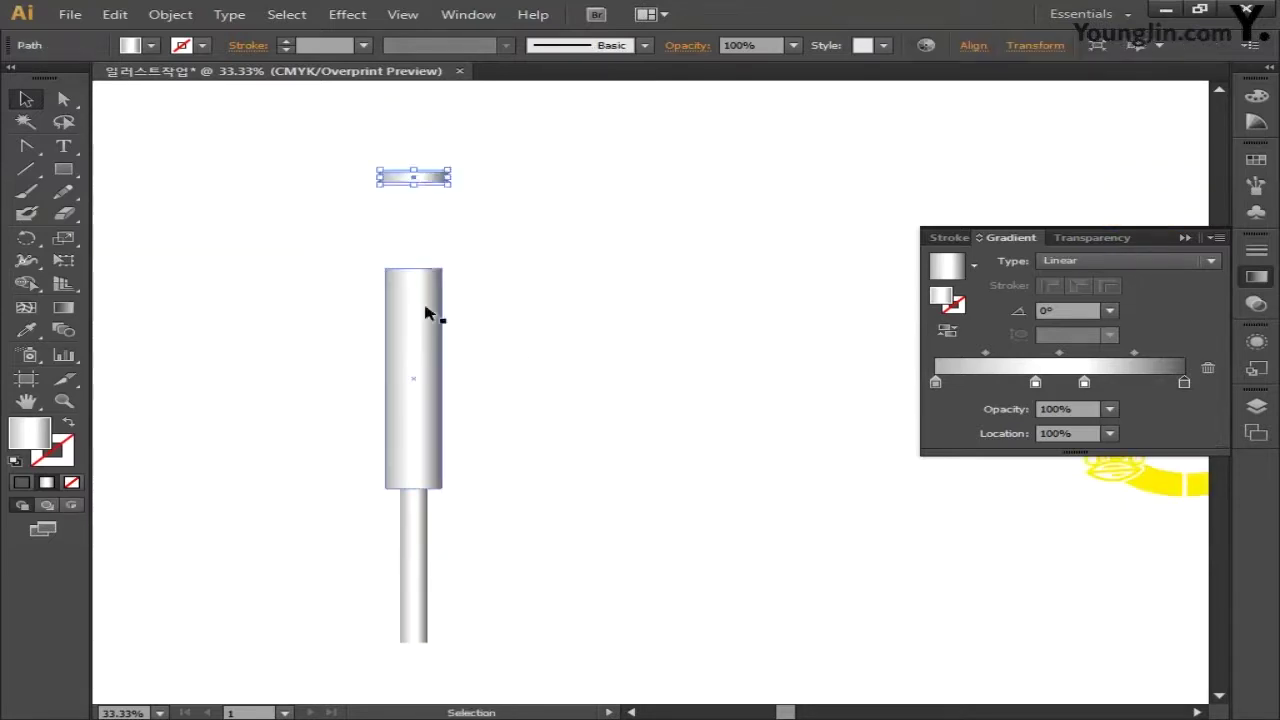
{"action": "left_click", "coordinate": [429, 314]}
{"action": "left_click_drag", "start_coordinate": [415, 268], "coordinate": [440, 176]}
{"action": "left_click", "coordinate": [520, 334]}
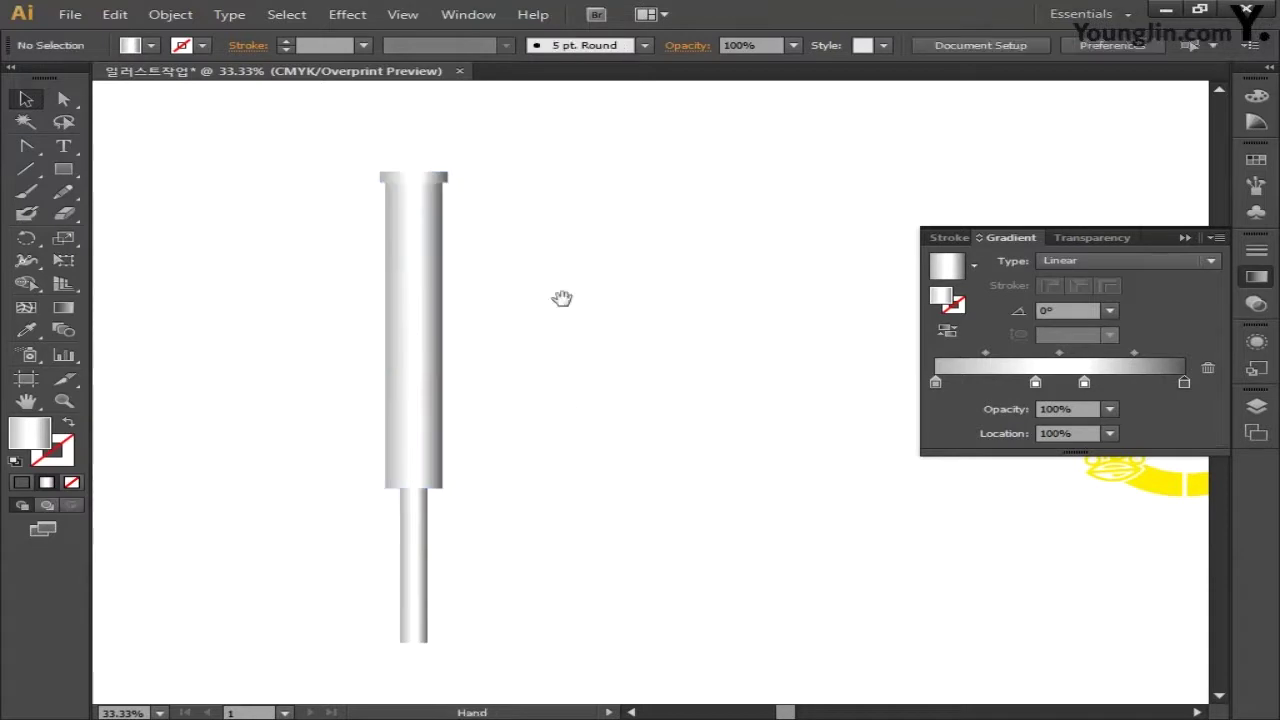
Step: Draw a closed Pen shape across the column directly under the cap, with an upward-arched lower edge, as a shadow
{"action": "left_click_drag", "start_coordinate": [563, 297], "coordinate": [686, 483]}
{"action": "key", "text": "ctrl+equal"}
{"action": "key", "text": "ctrl+equal"}
{"action": "key", "text": "ctrl+equal"}
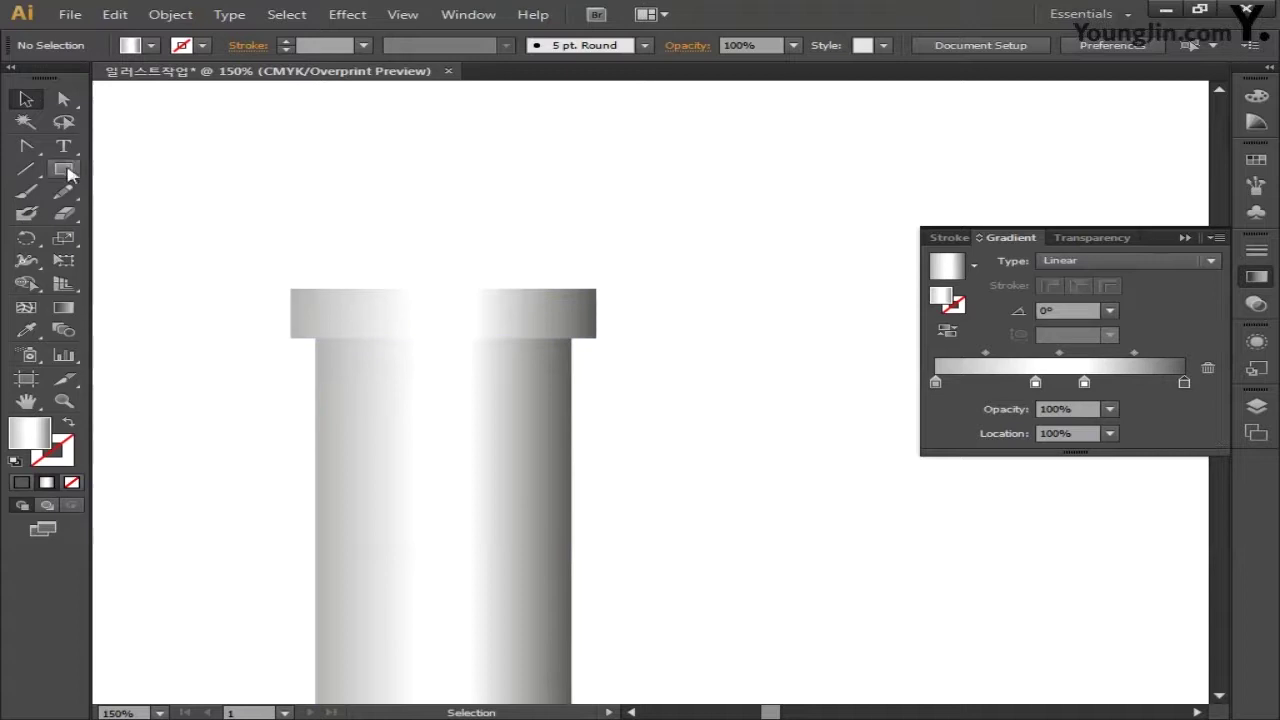
{"action": "left_click", "coordinate": [26, 145]}
{"action": "left_click", "coordinate": [118, 148]}
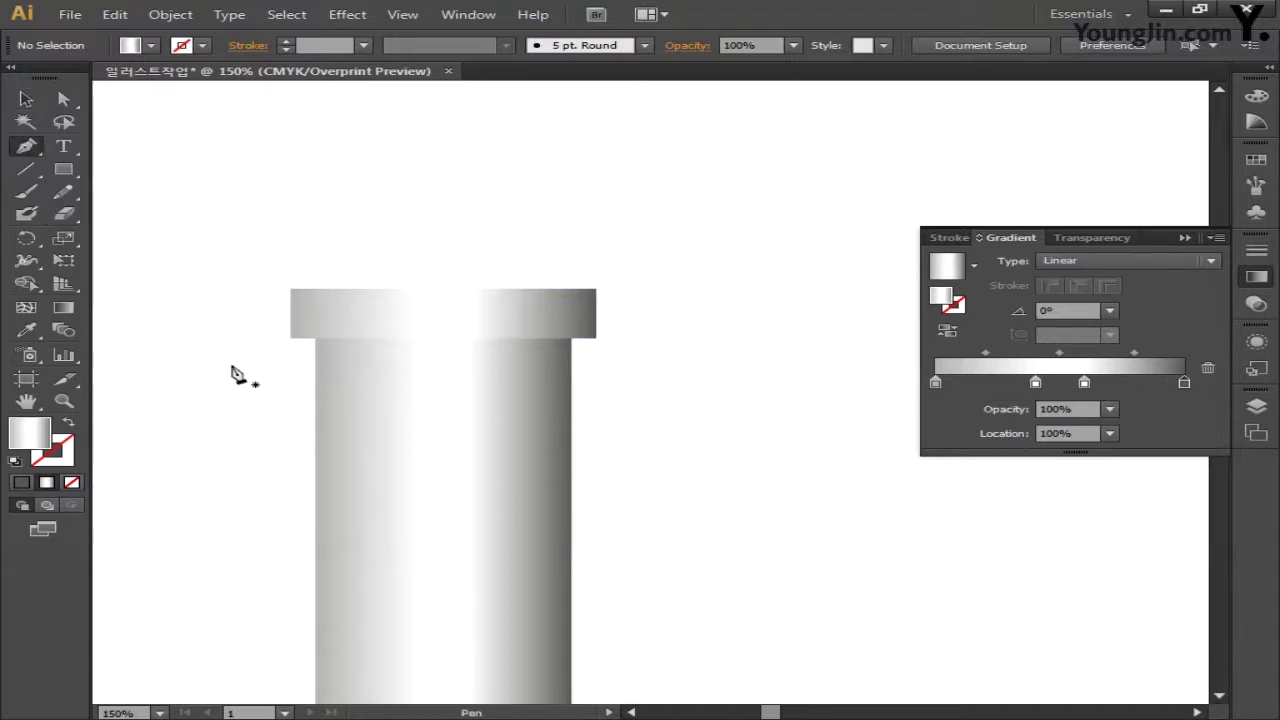
{"action": "left_click", "coordinate": [315, 395]}
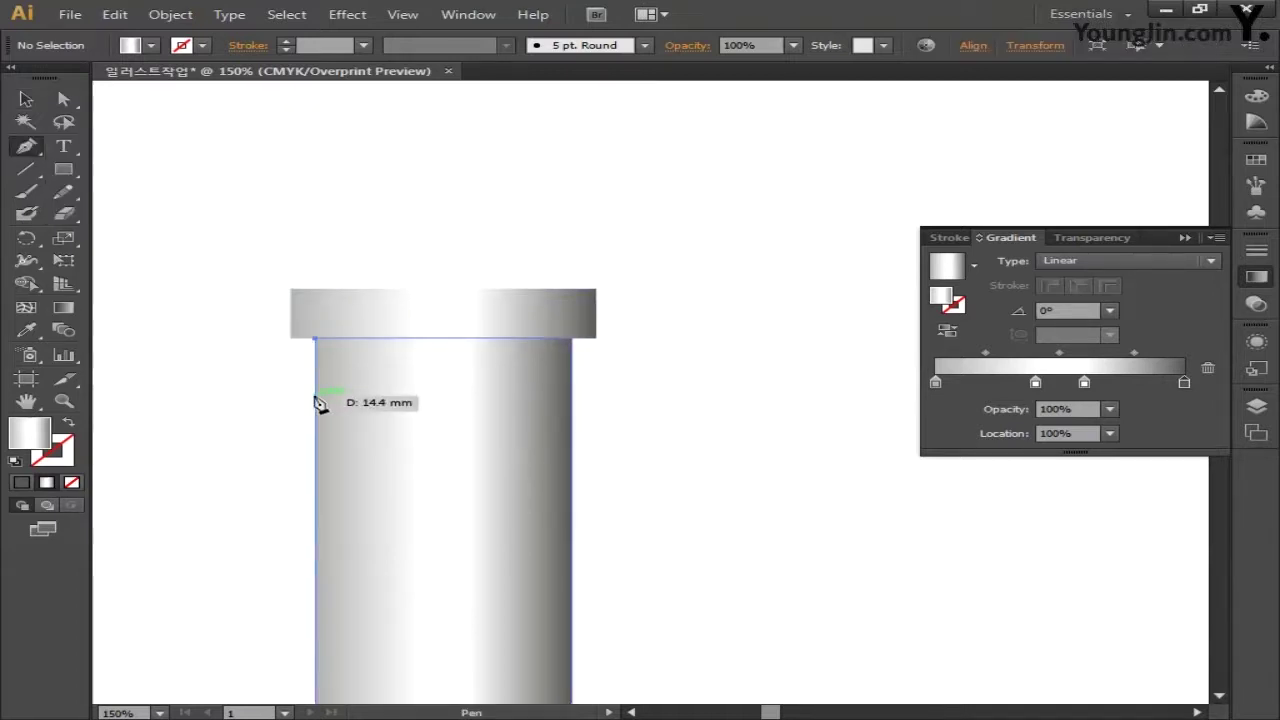
{"action": "left_click_drag", "start_coordinate": [572, 396], "coordinate": [714, 443]}
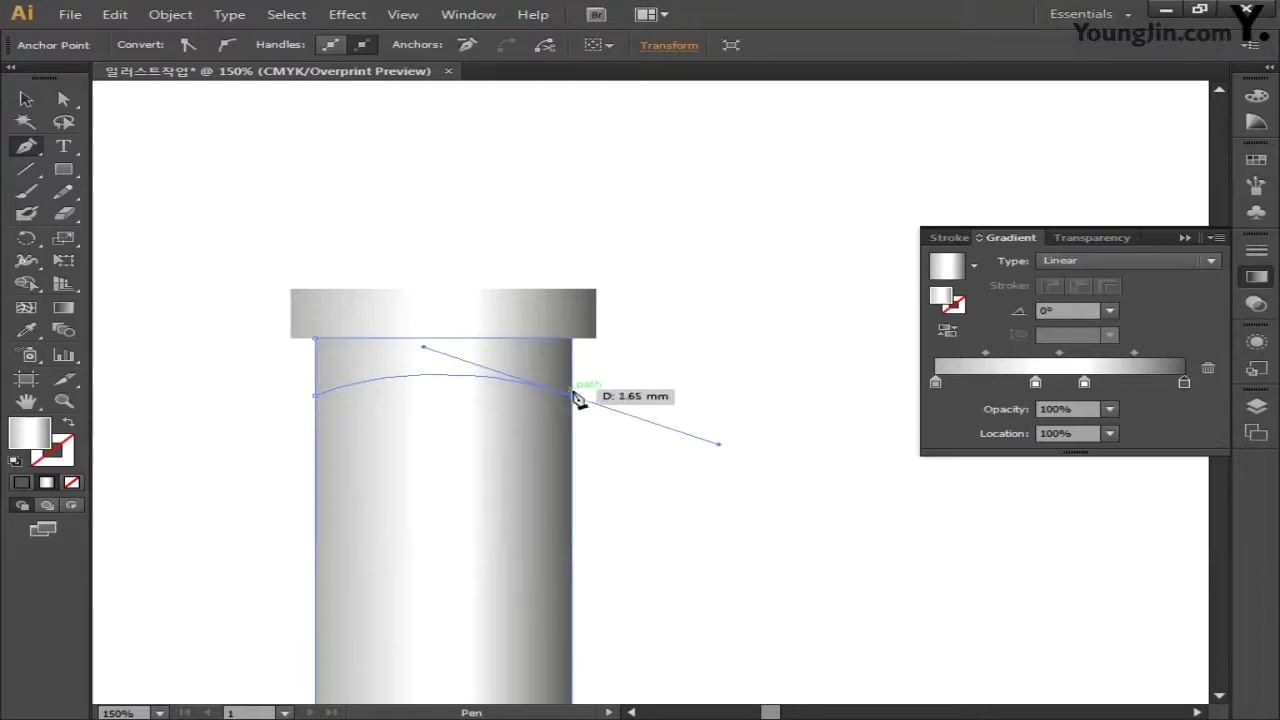
{"action": "left_click", "coordinate": [572, 396]}
{"action": "left_click", "coordinate": [572, 340]}
{"action": "left_click", "coordinate": [316, 339]}
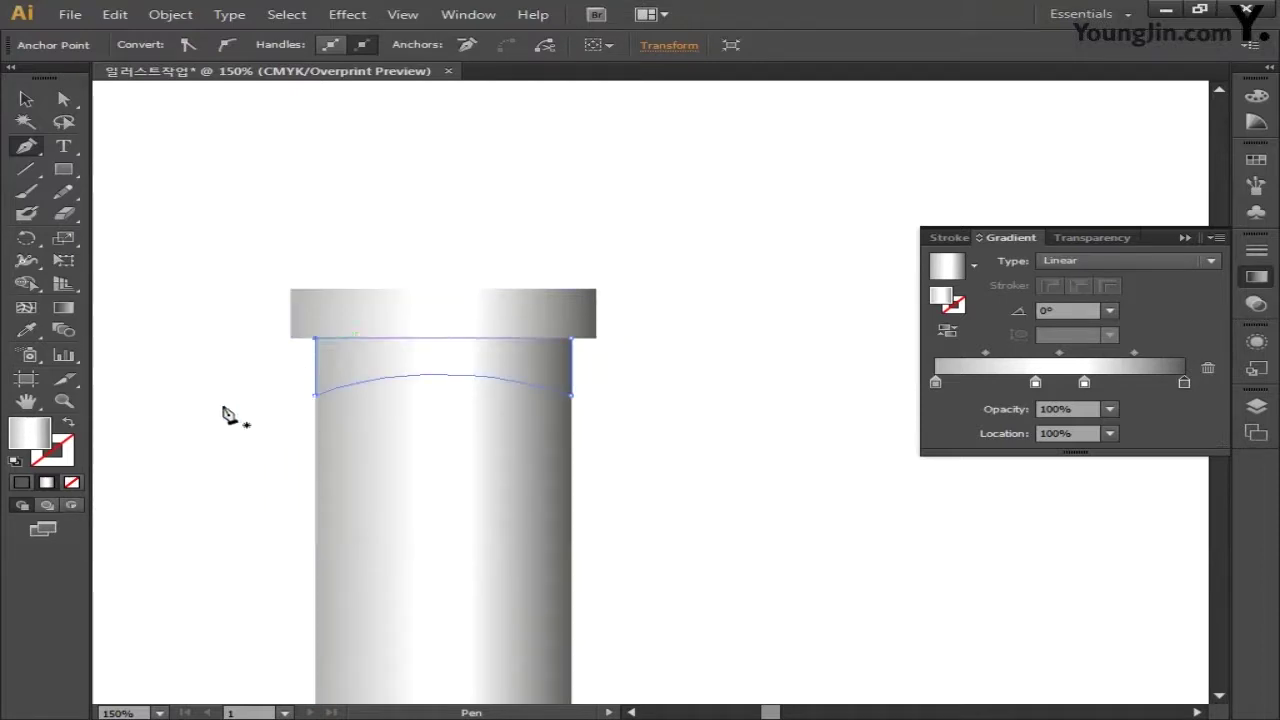
{"action": "key", "text": "v"}
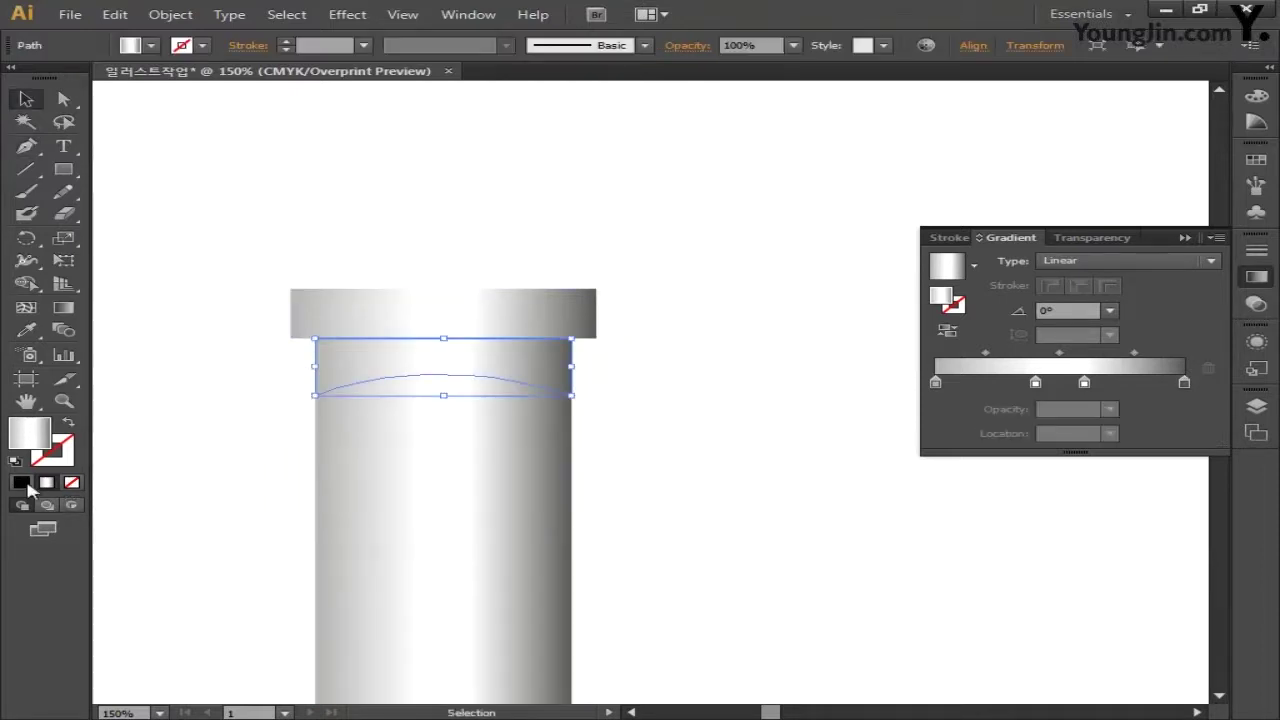
Step: Fill the shadow shape with solid black (K 100) and set its opacity to 30%
{"action": "left_click", "coordinate": [22, 484]}
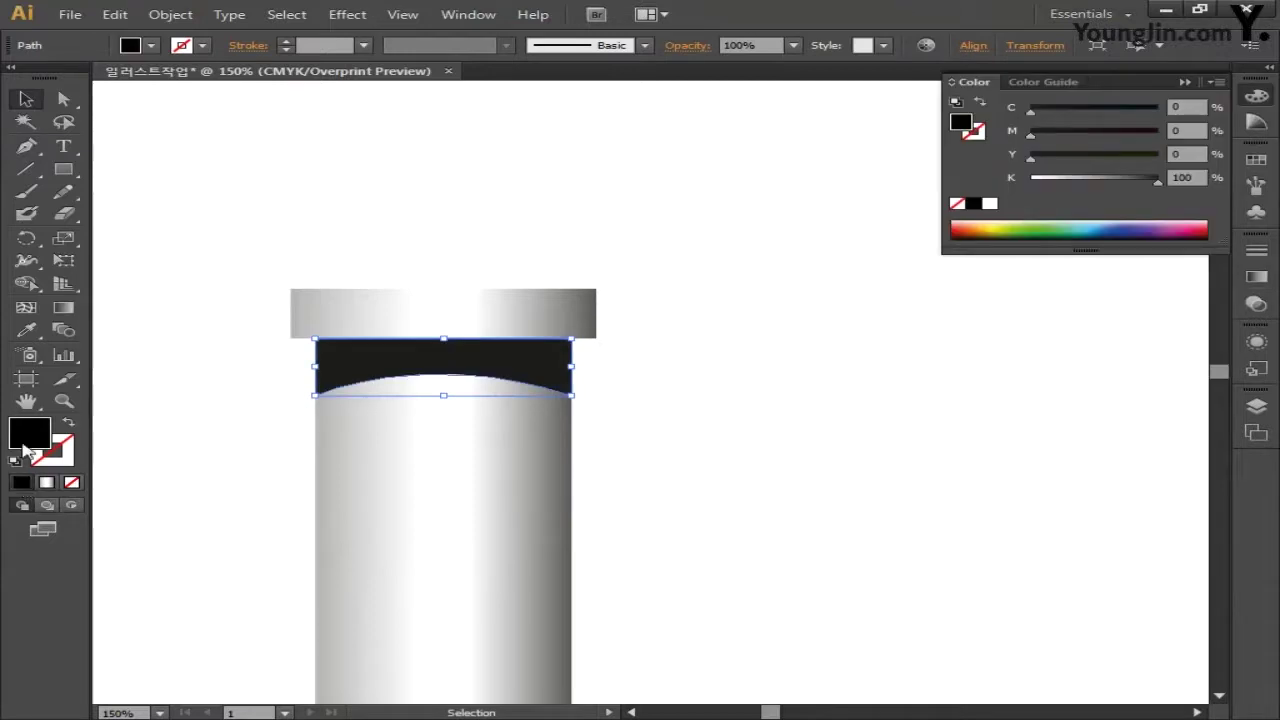
{"action": "double_click", "coordinate": [29, 437]}
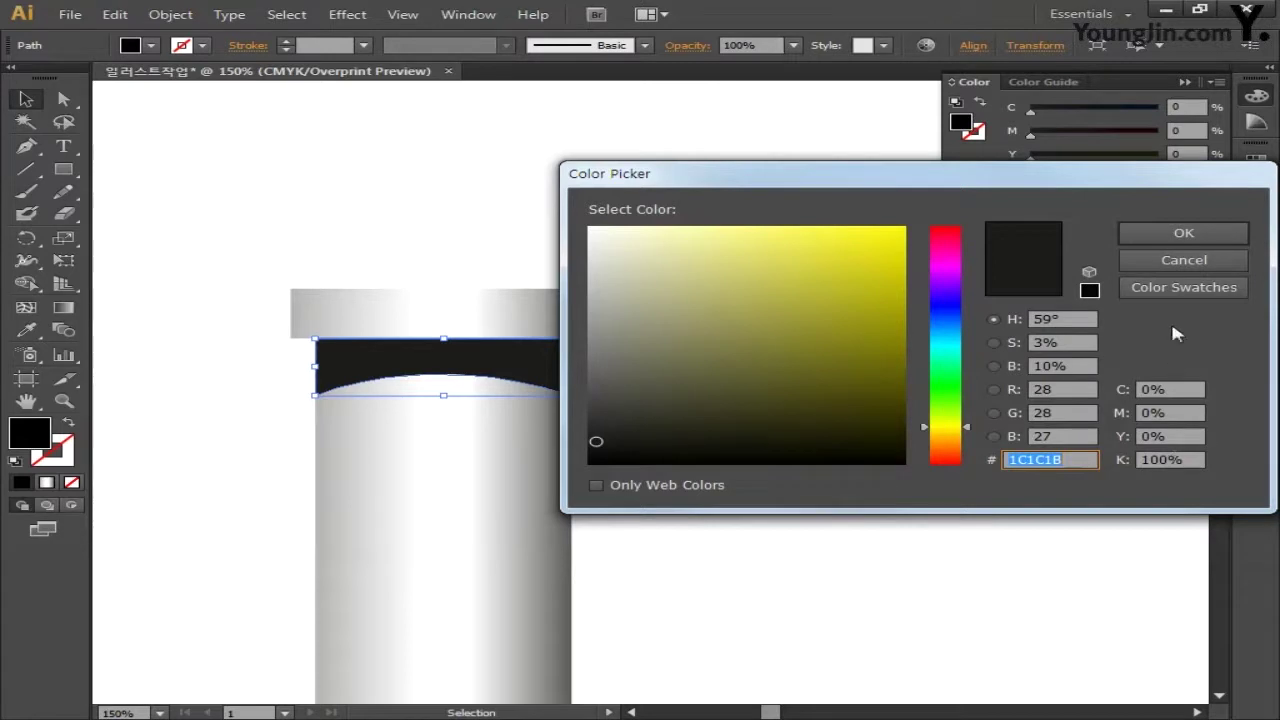
{"action": "left_click", "coordinate": [1174, 234]}
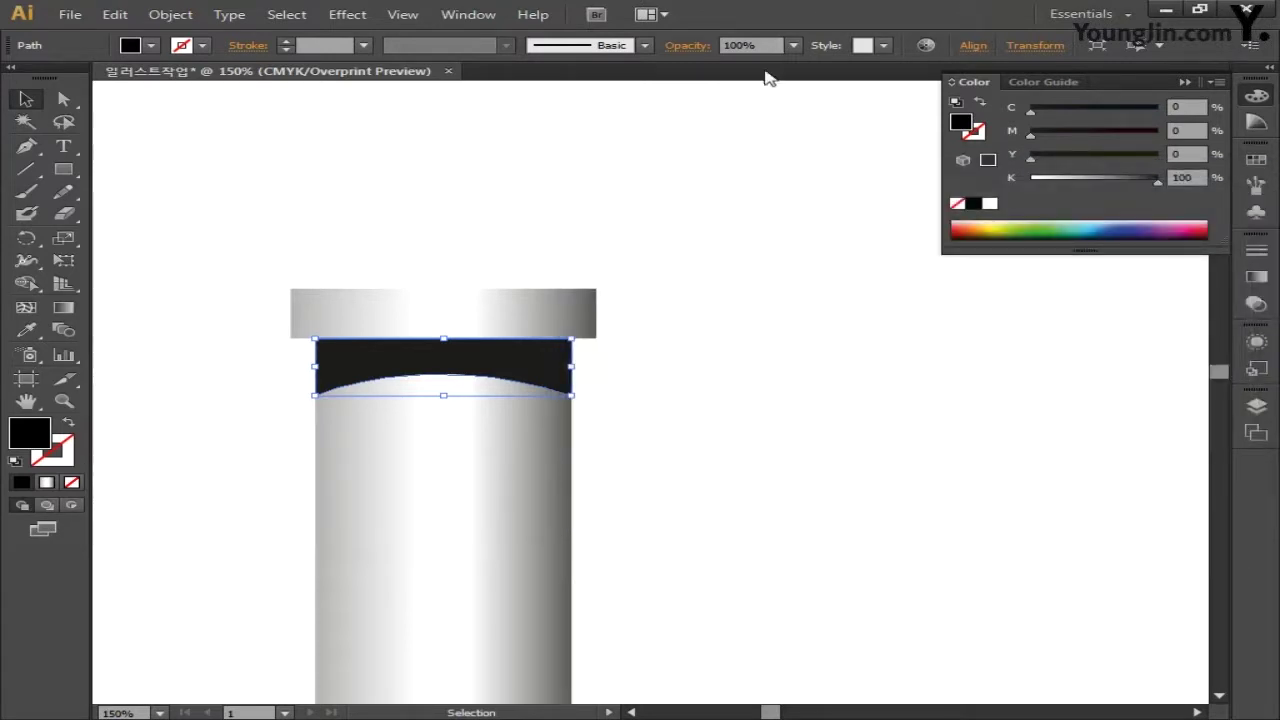
{"action": "left_click", "coordinate": [750, 45]}
{"action": "type", "text": "30"}
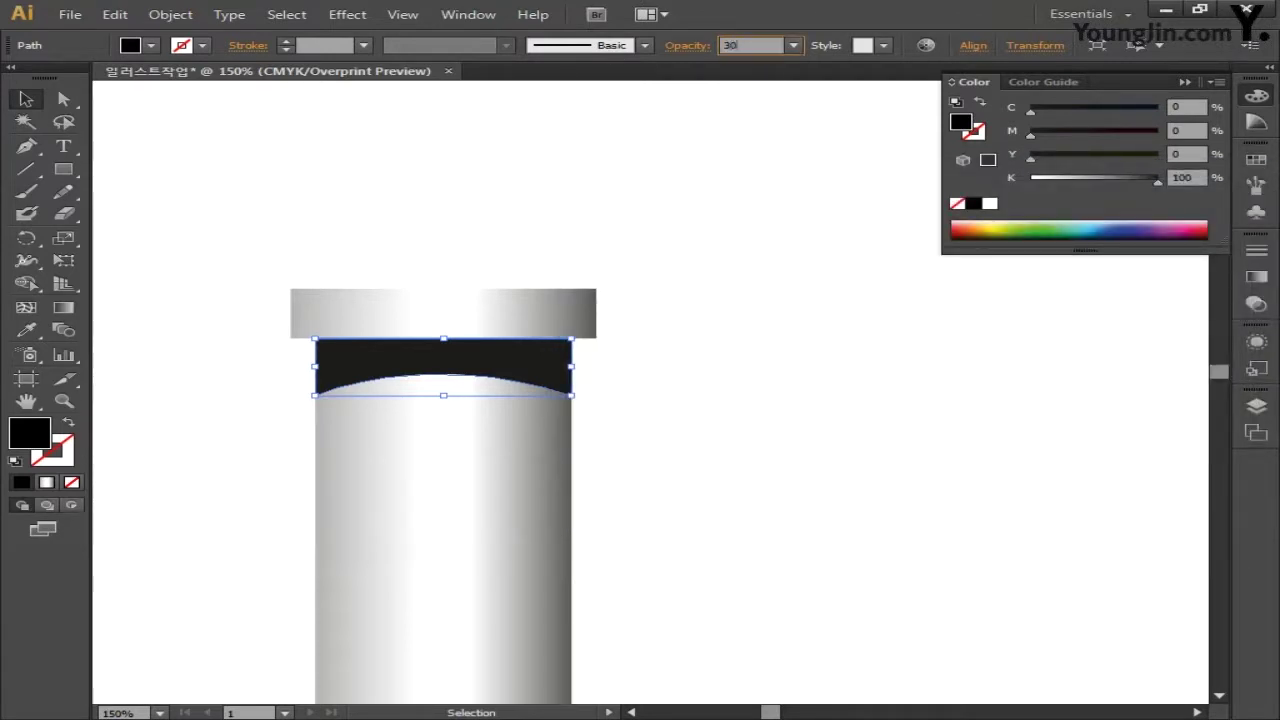
{"action": "key", "text": "Return"}
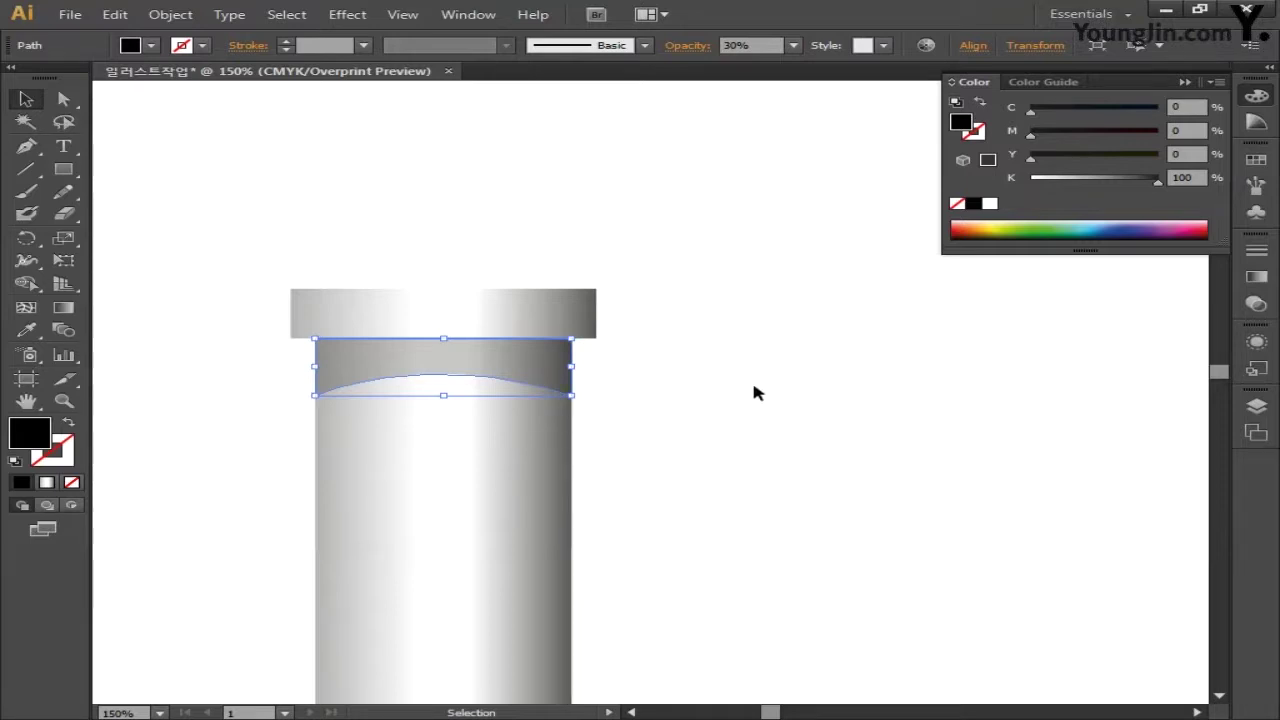
Step: Draw a closed right-pointing arrow board with the Pen tool across the column below the cap, and centre its tip vertically
{"action": "left_click", "coordinate": [26, 145]}
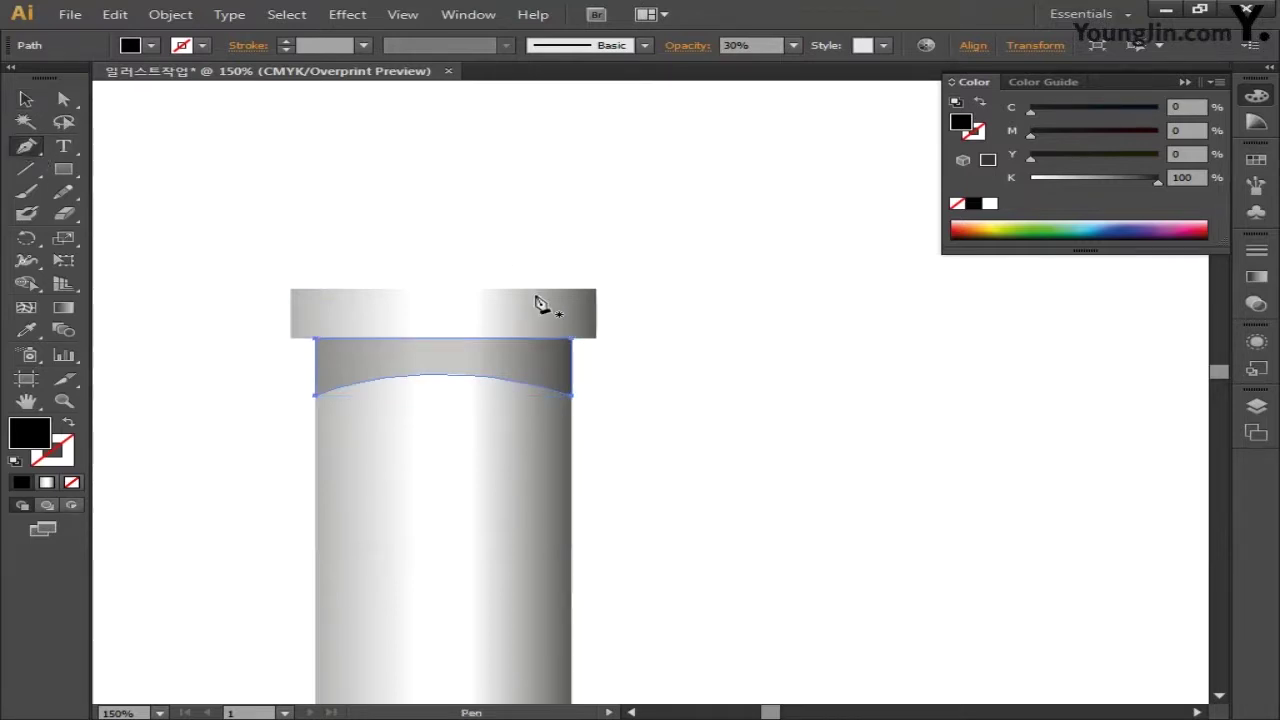
{"action": "key", "text": "ctrl+minus"}
{"action": "key", "text": "ctrl+minus"}
{"action": "left_click_drag", "start_coordinate": [719, 519], "coordinate": [611, 343]}
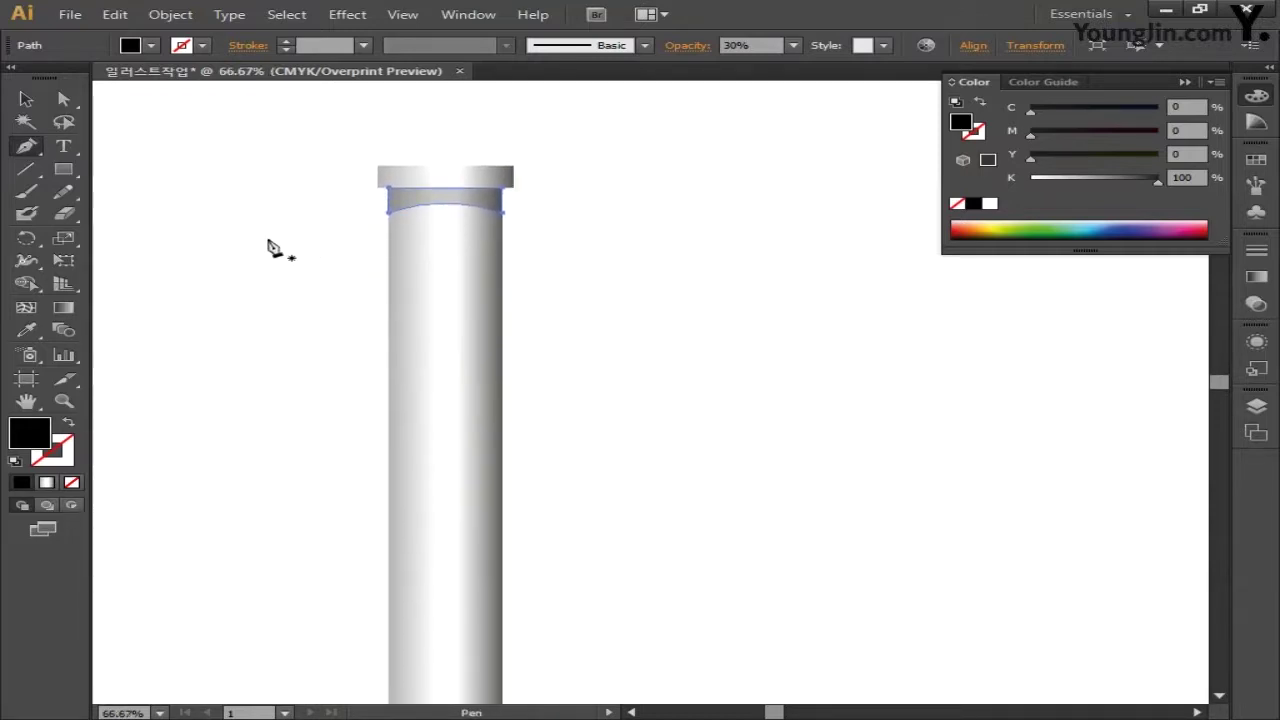
{"action": "left_click", "coordinate": [211, 238]}
{"action": "left_click", "coordinate": [730, 239]}
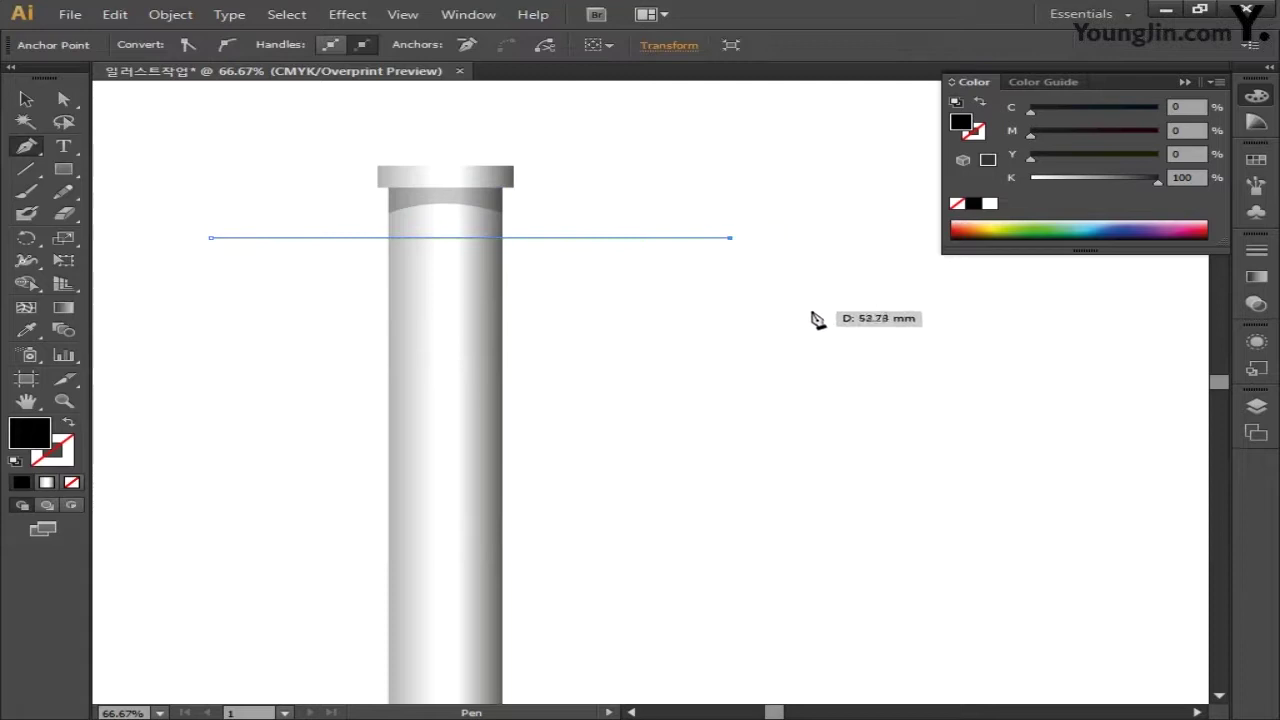
{"action": "left_click", "coordinate": [785, 284]}
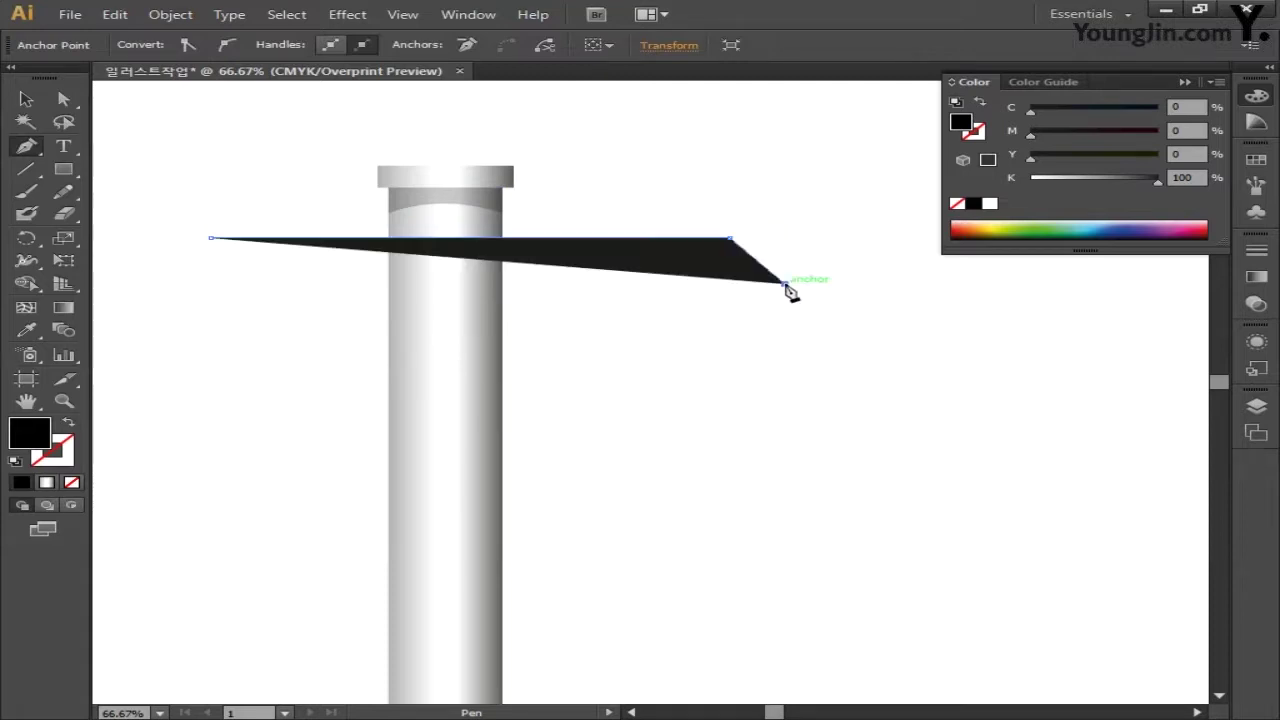
{"action": "left_click", "coordinate": [734, 316]}
{"action": "left_click", "coordinate": [211, 317]}
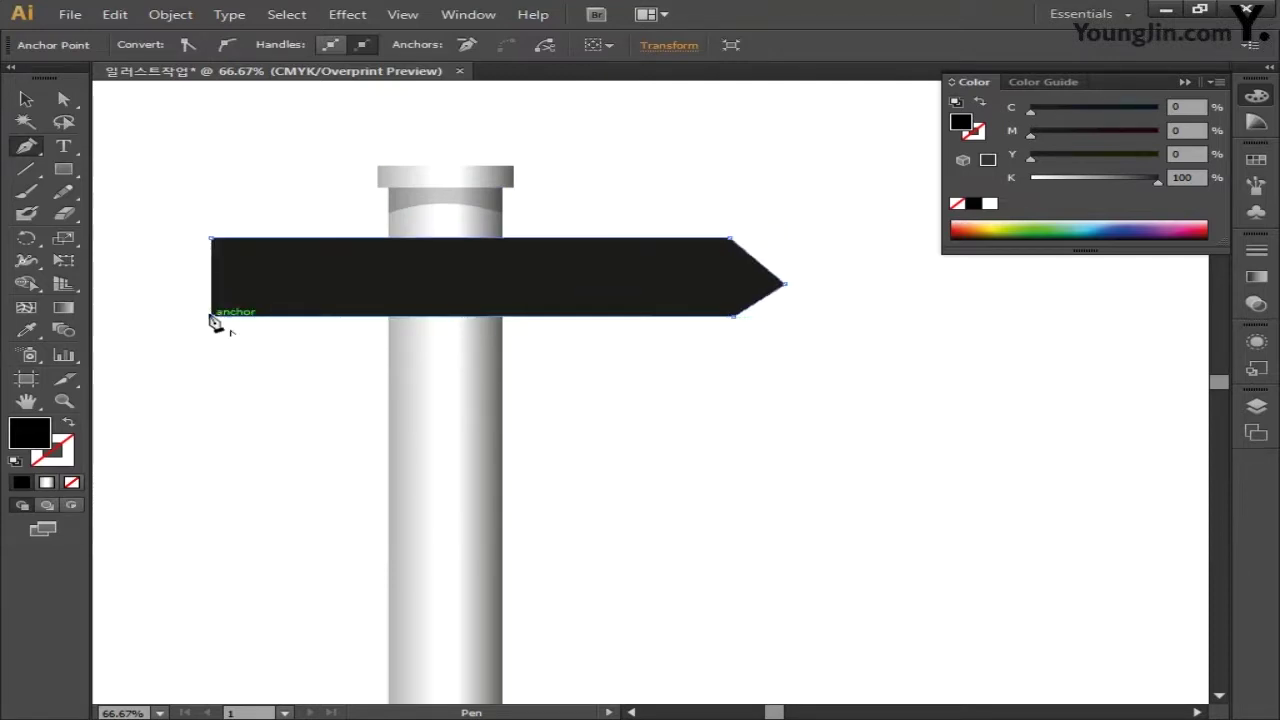
{"action": "left_click", "coordinate": [212, 240]}
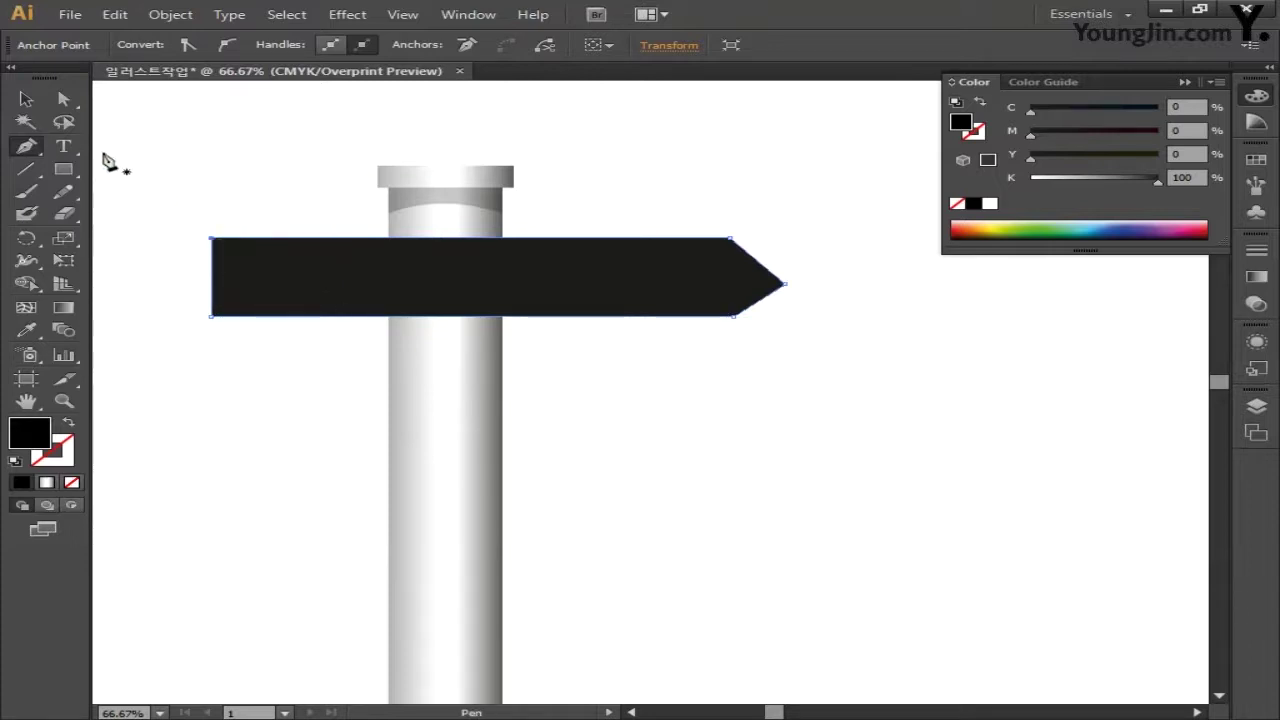
{"action": "left_click_drag", "start_coordinate": [783, 285], "coordinate": [799, 278]}
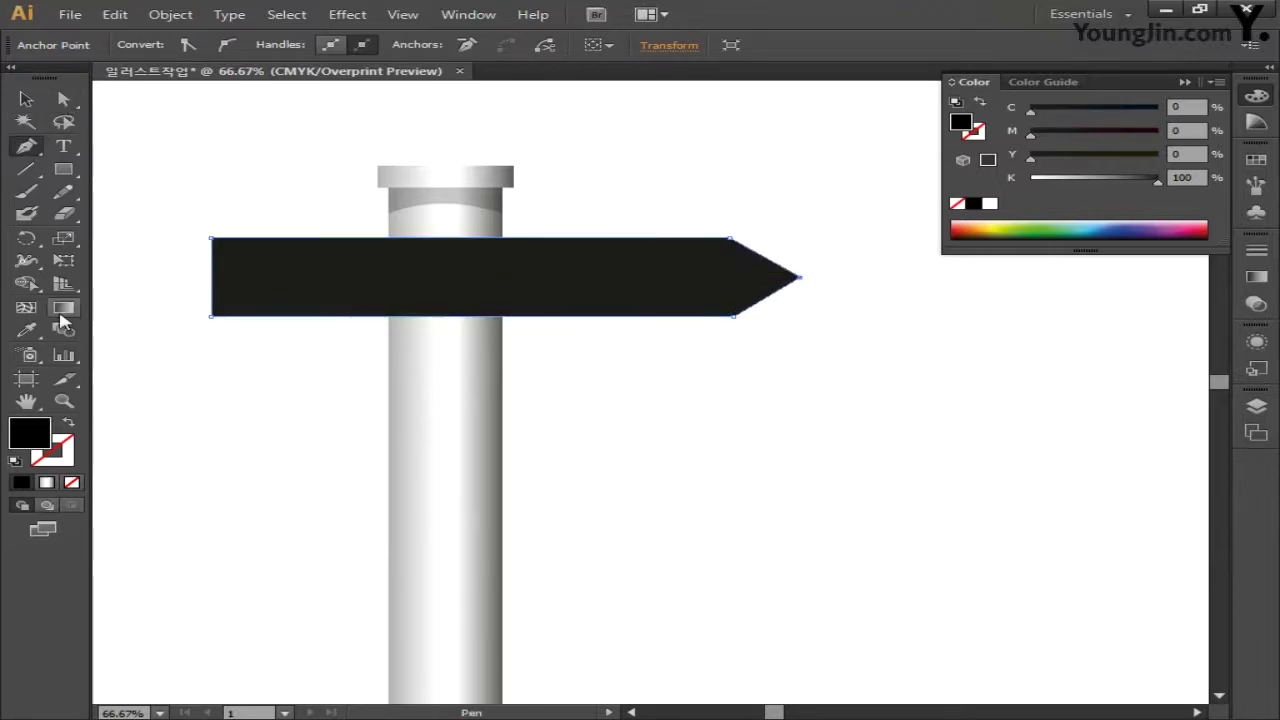
Step: Fill the arrow board with a linear gradient and remove the middle colour stop so only the two end stops remain
{"action": "double_click", "coordinate": [60, 312]}
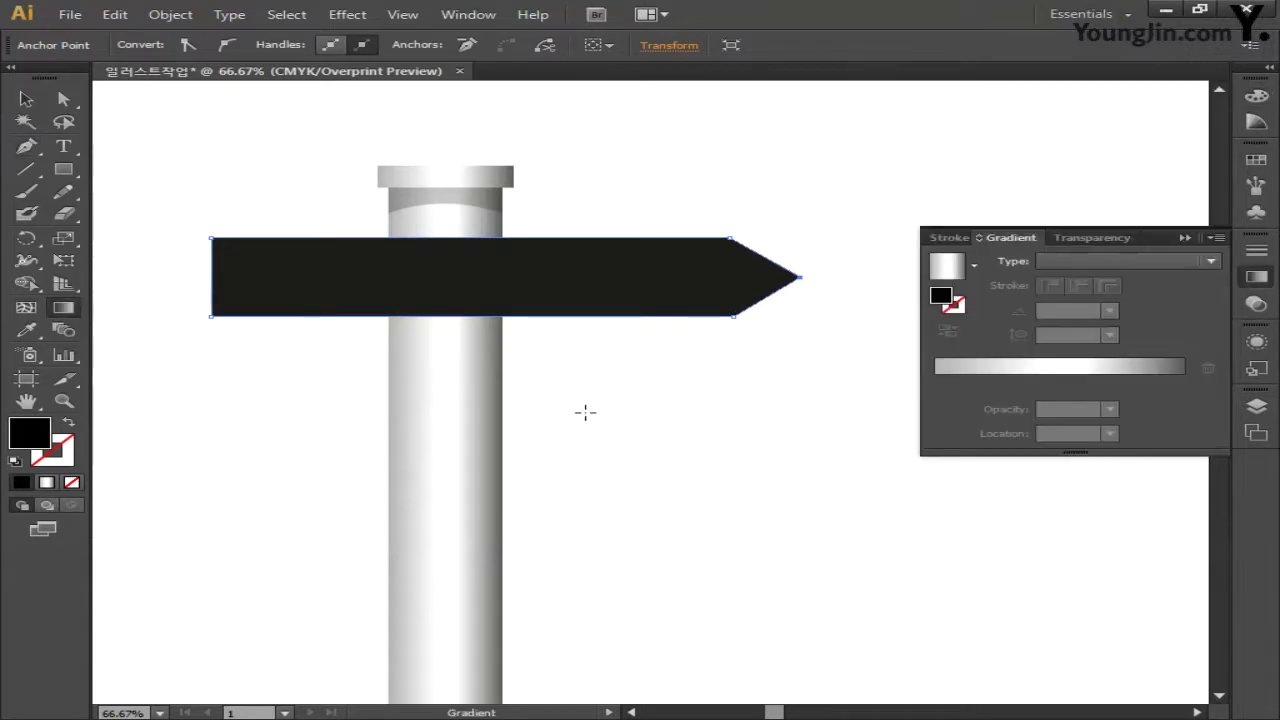
{"action": "left_click", "coordinate": [1075, 262]}
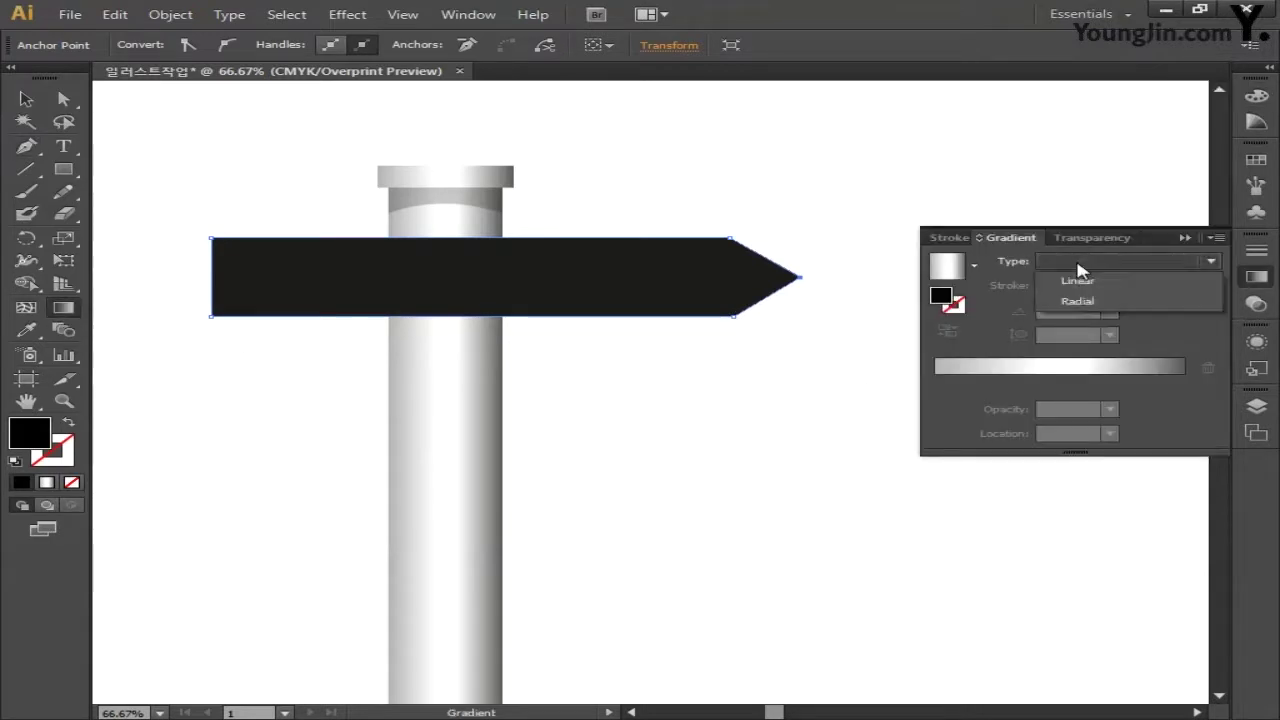
{"action": "left_click", "coordinate": [1080, 284]}
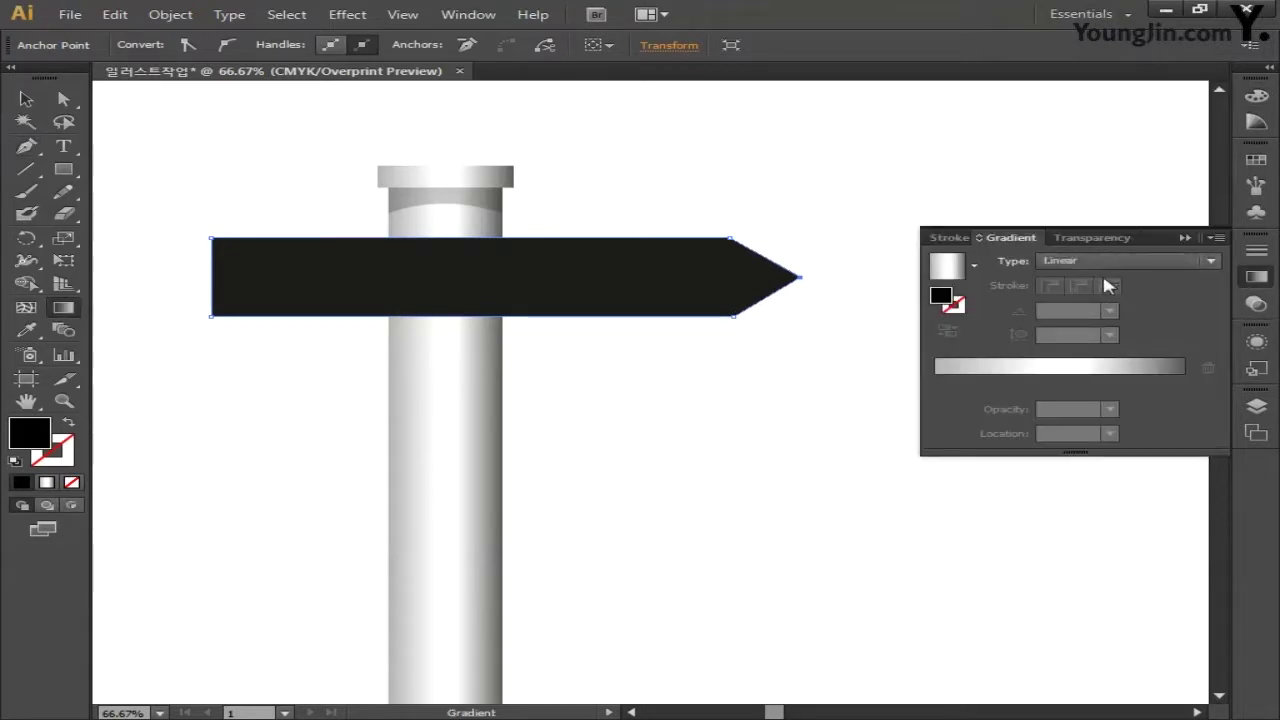
{"action": "left_click", "coordinate": [966, 388]}
{"action": "left_click_drag", "start_coordinate": [1035, 384], "coordinate": [1086, 466]}
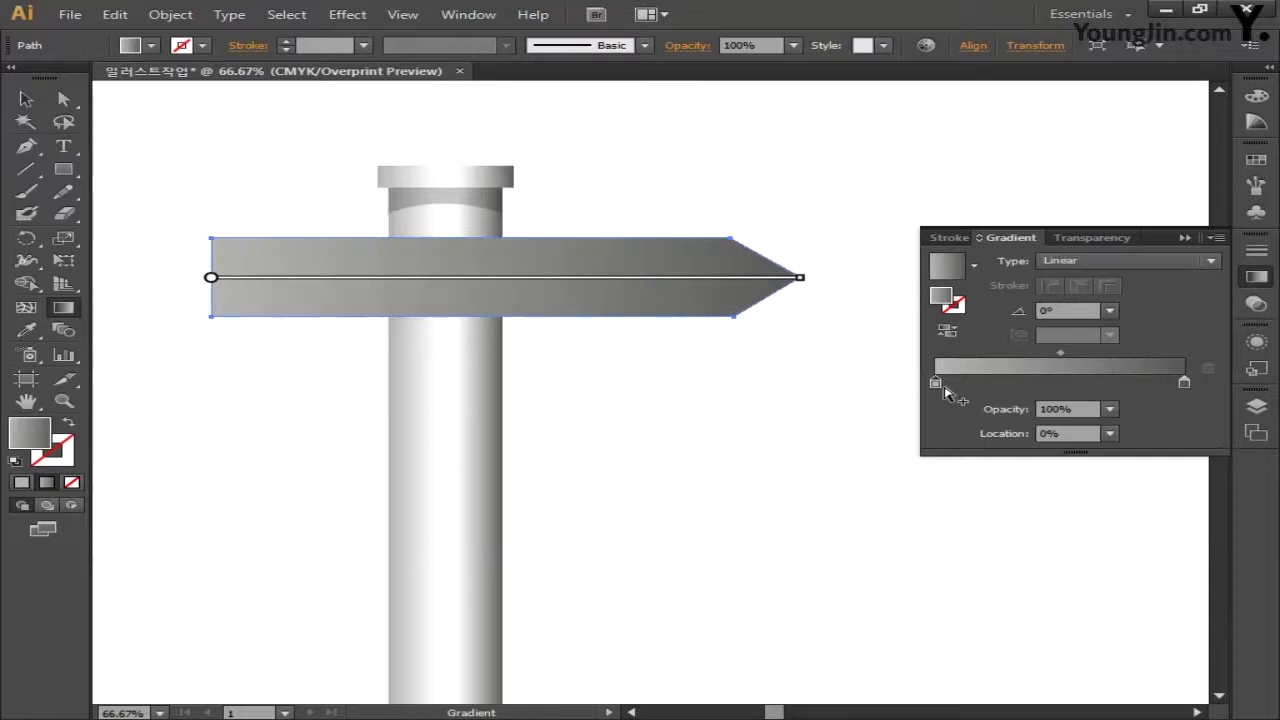
Step: Set the arrow gradient's starting colour stop to C 30, M 100, Y 100, K 30
{"action": "double_click", "coordinate": [935, 383]}
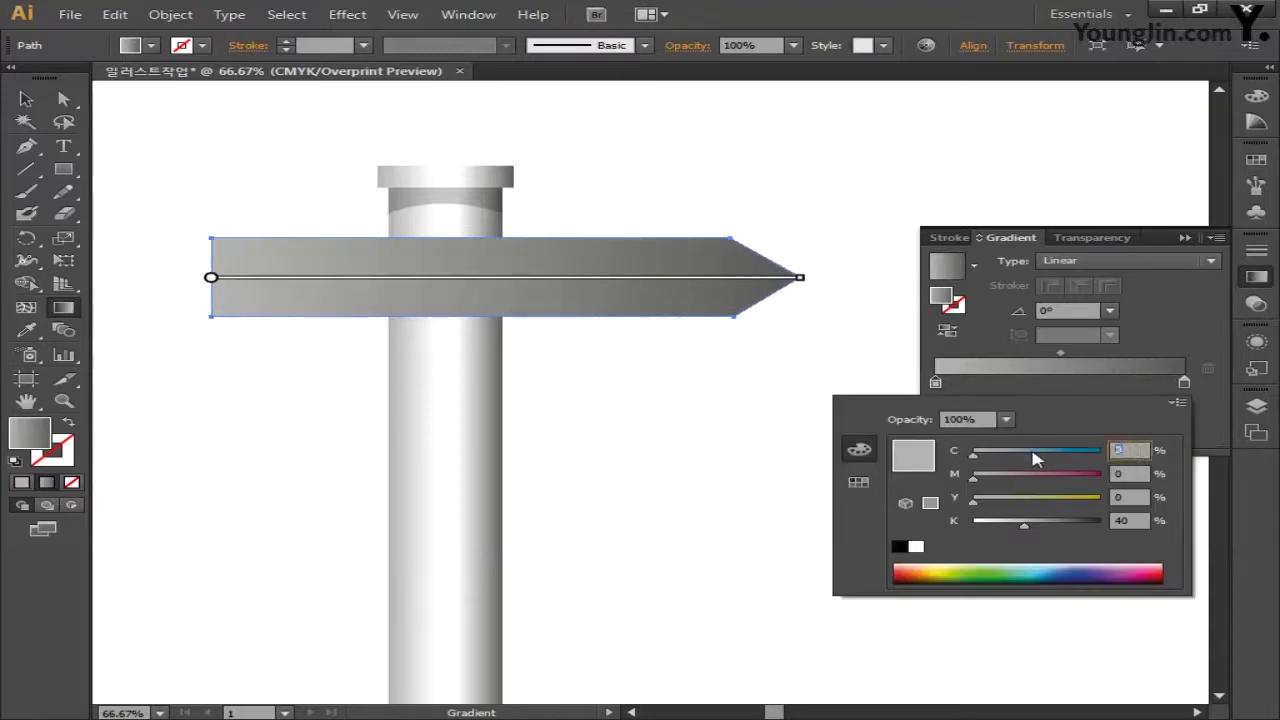
{"action": "type", "text": "30"}
{"action": "key", "text": "Tab"}
{"action": "type", "text": "1"}
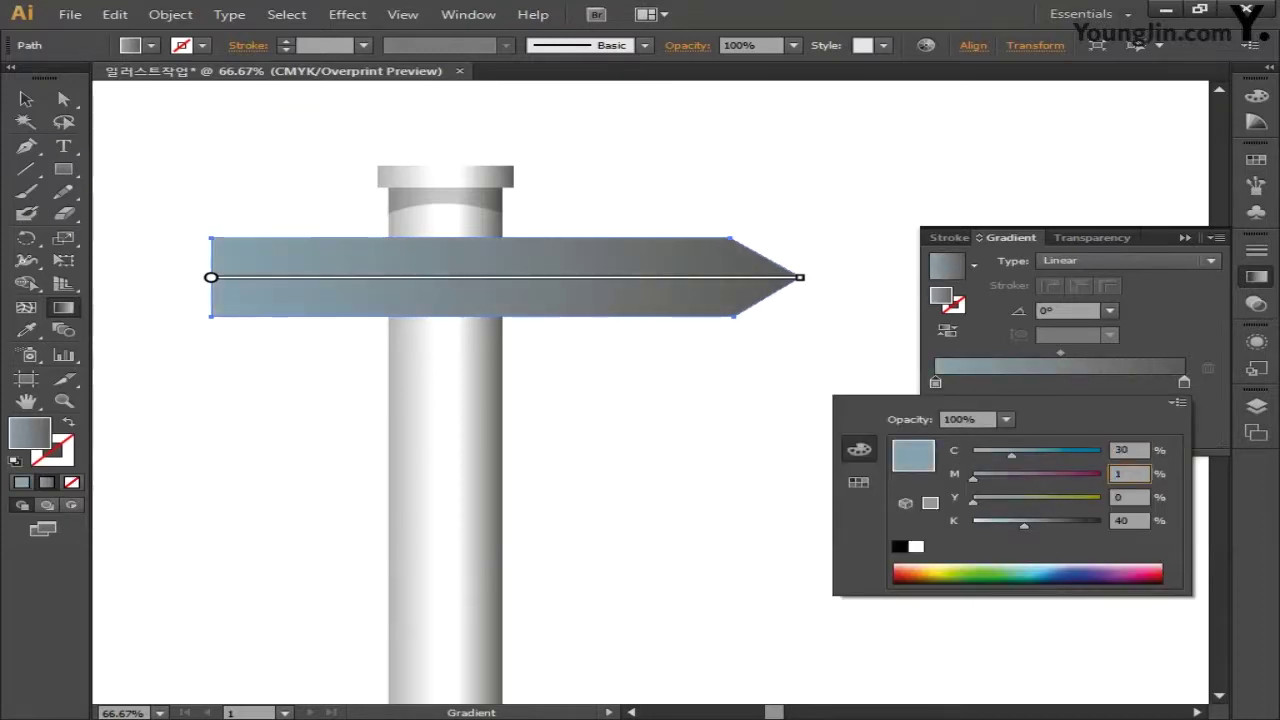
{"action": "type", "text": "00"}
{"action": "key", "text": "Tab"}
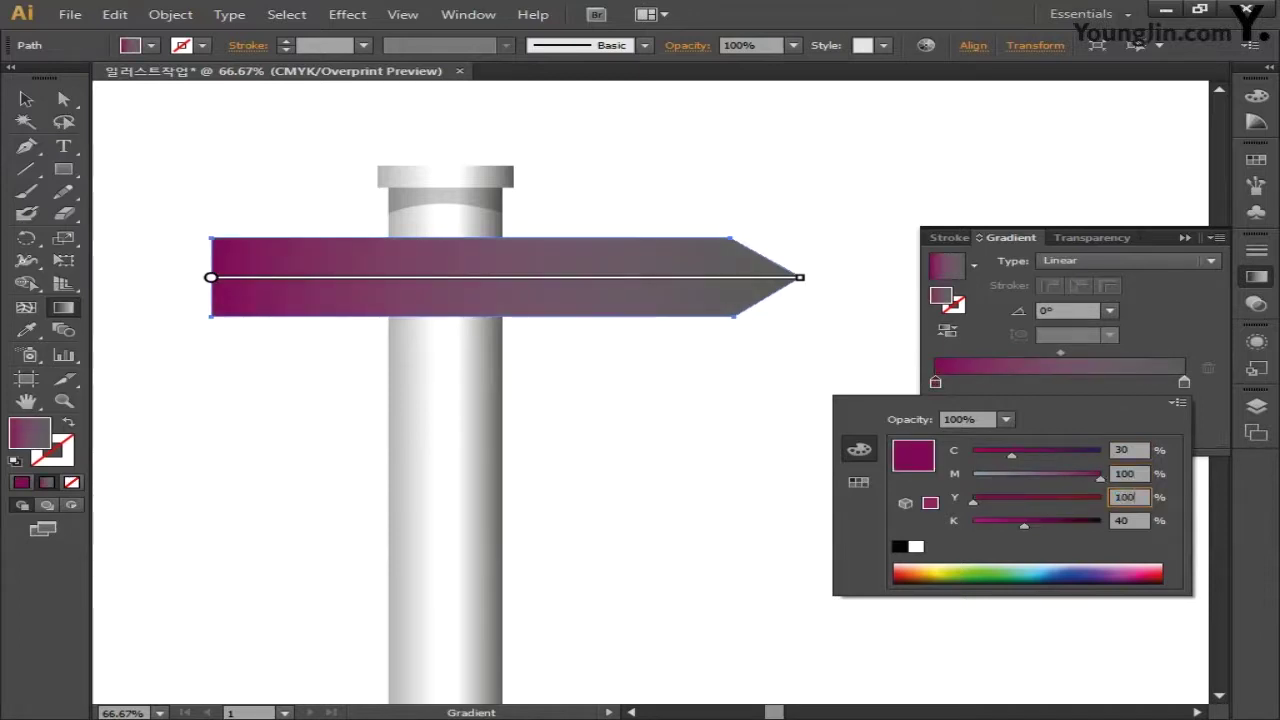
{"action": "key", "text": "Tab"}
{"action": "type", "text": "3"}
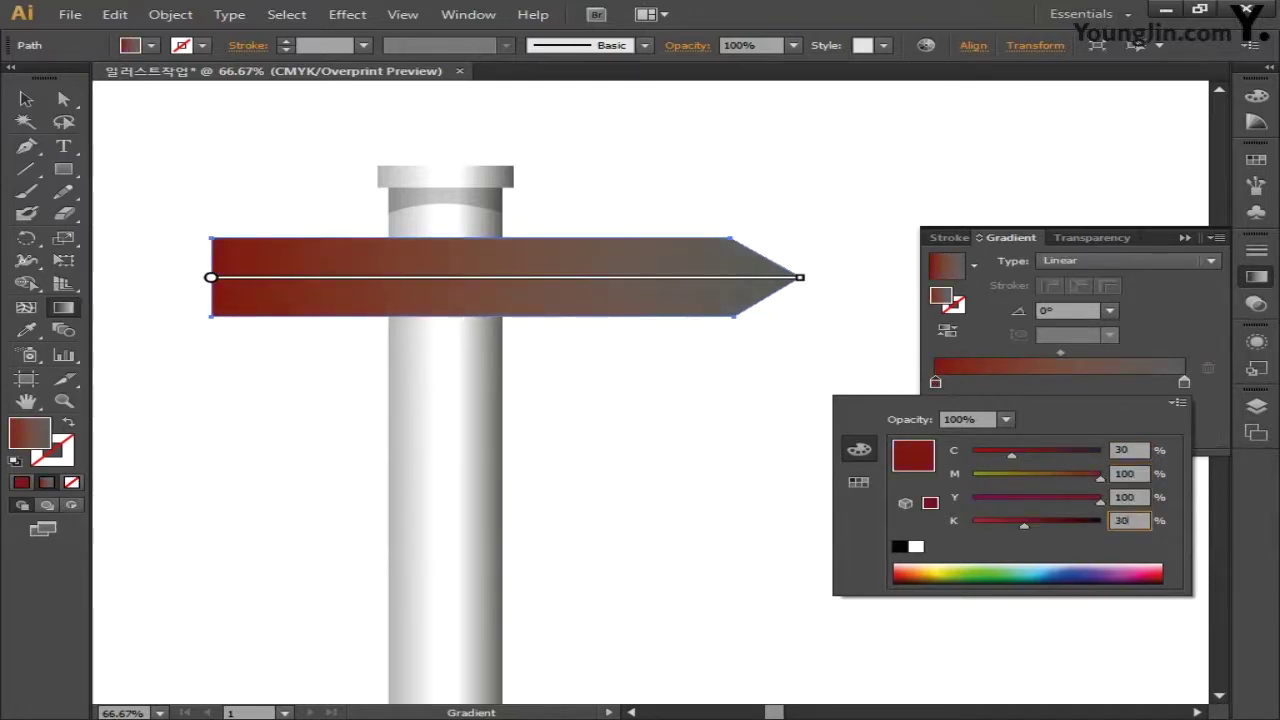
{"action": "key", "text": "Return"}
Step: Set the arrow gradient's ending colour stop to C 10, M 100, Y 100, K 0
{"action": "left_click", "coordinate": [1183, 382]}
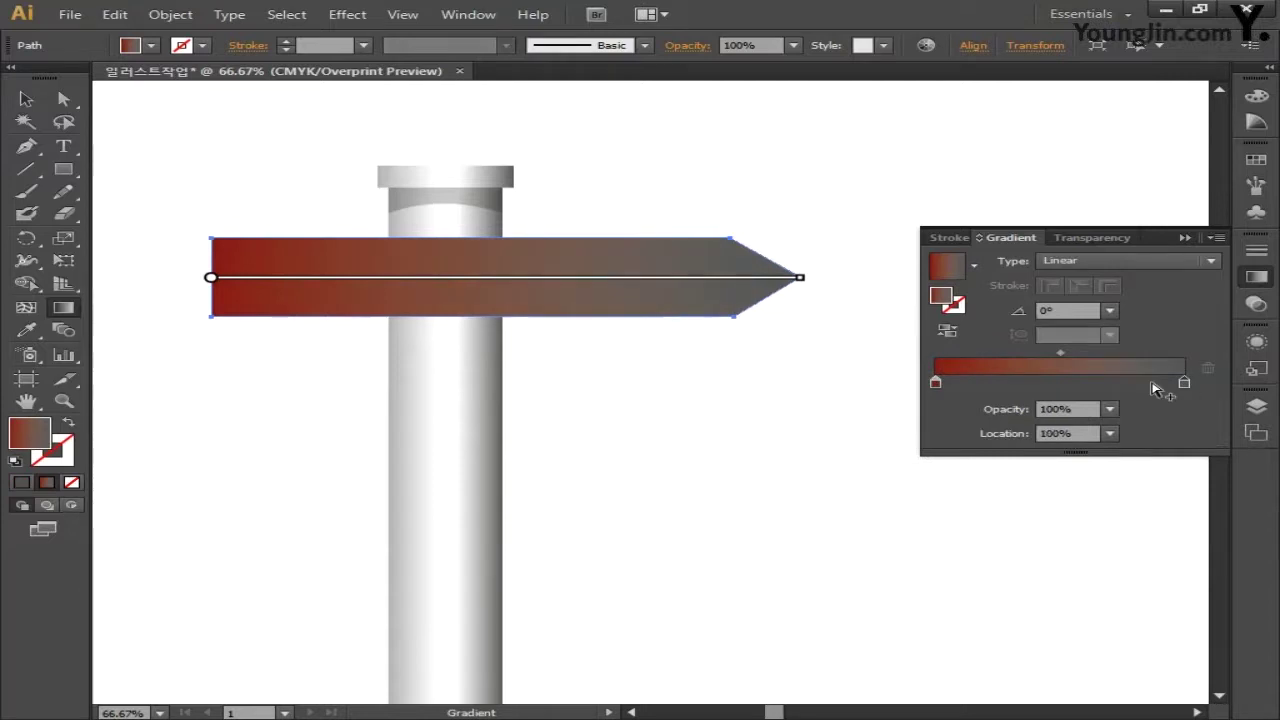
{"action": "double_click", "coordinate": [1184, 383]}
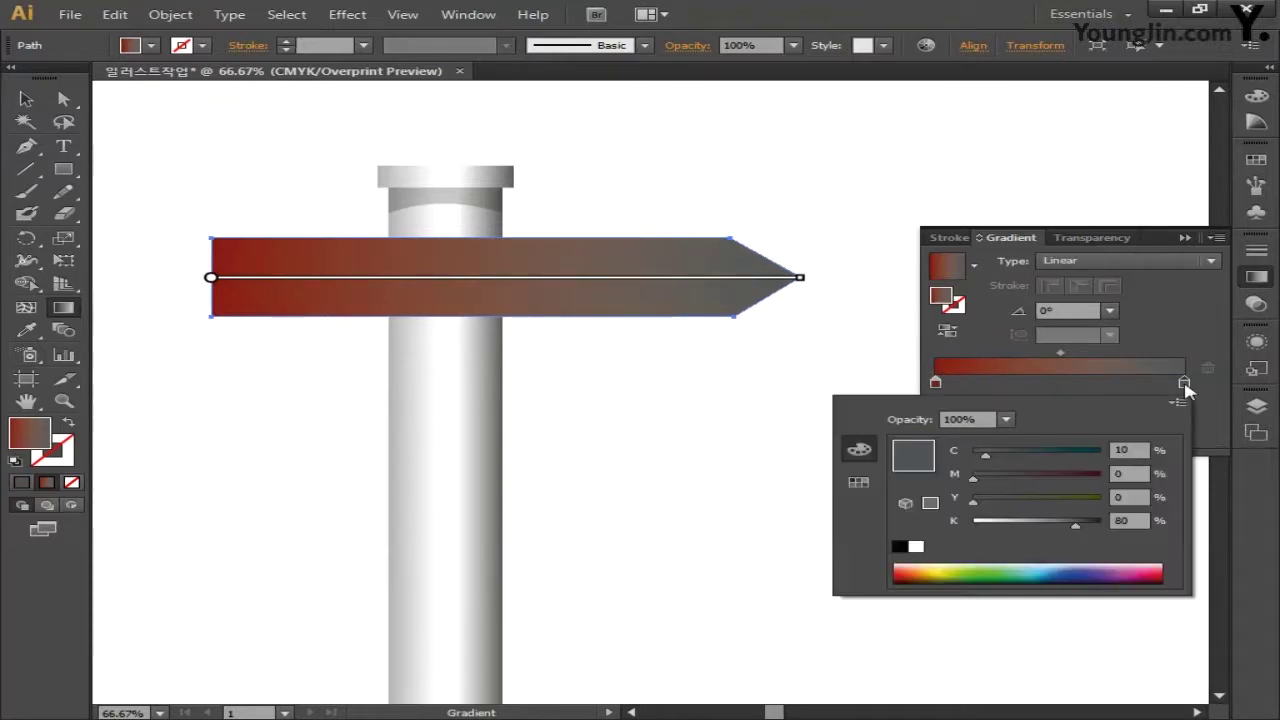
{"action": "double_click", "coordinate": [1143, 449]}
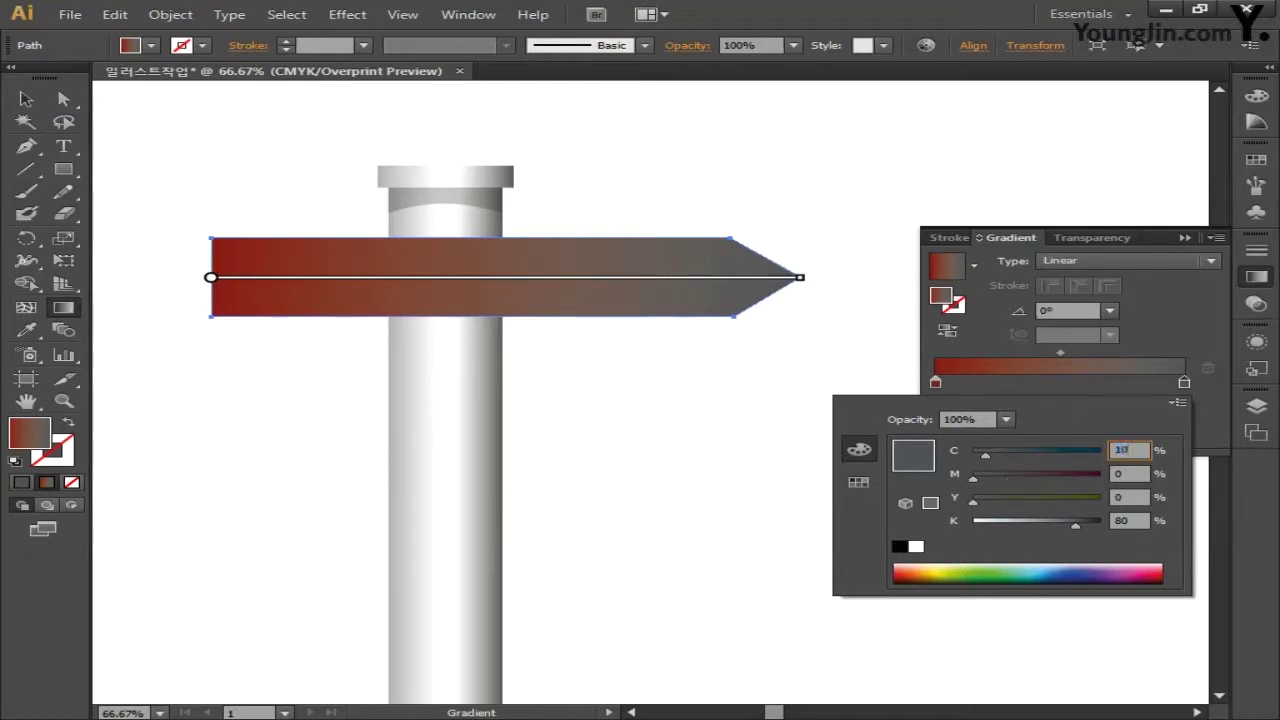
{"action": "double_click", "coordinate": [1119, 474]}
{"action": "key", "text": "Tab"}
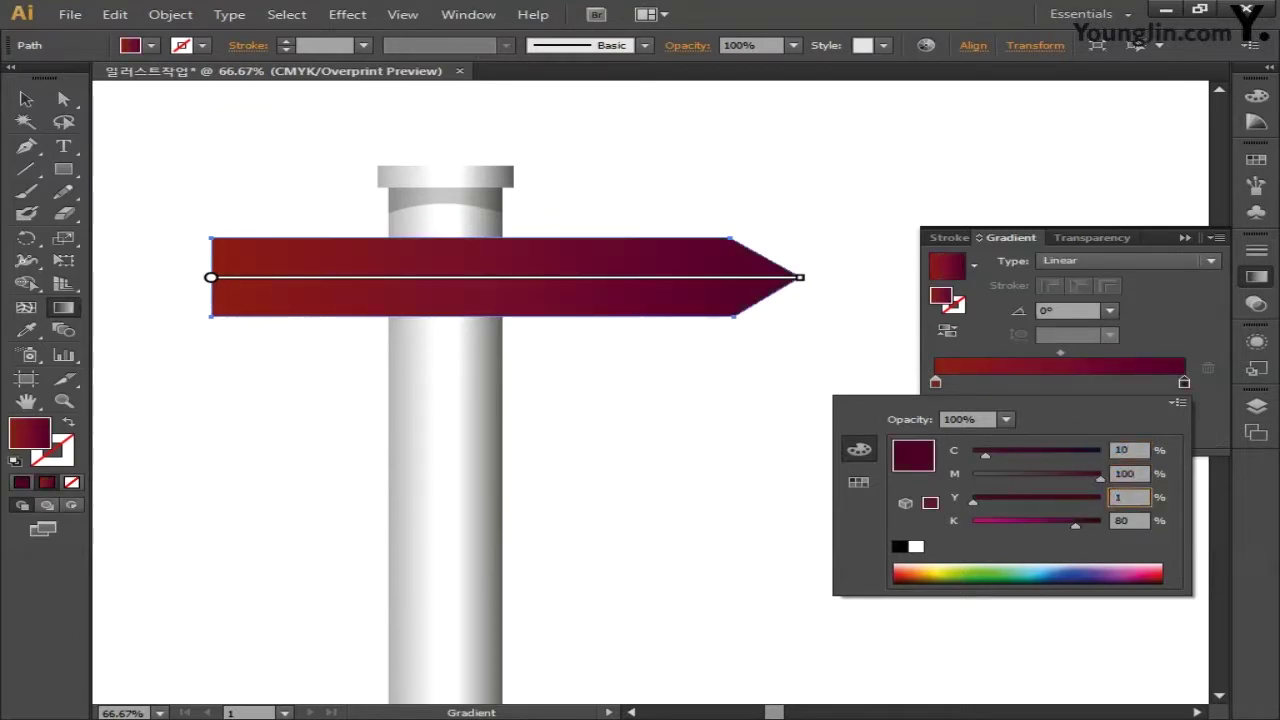
{"action": "type", "text": "100"}
{"action": "key", "text": "Tab"}
{"action": "type", "text": "0"}
{"action": "key", "text": "Return"}
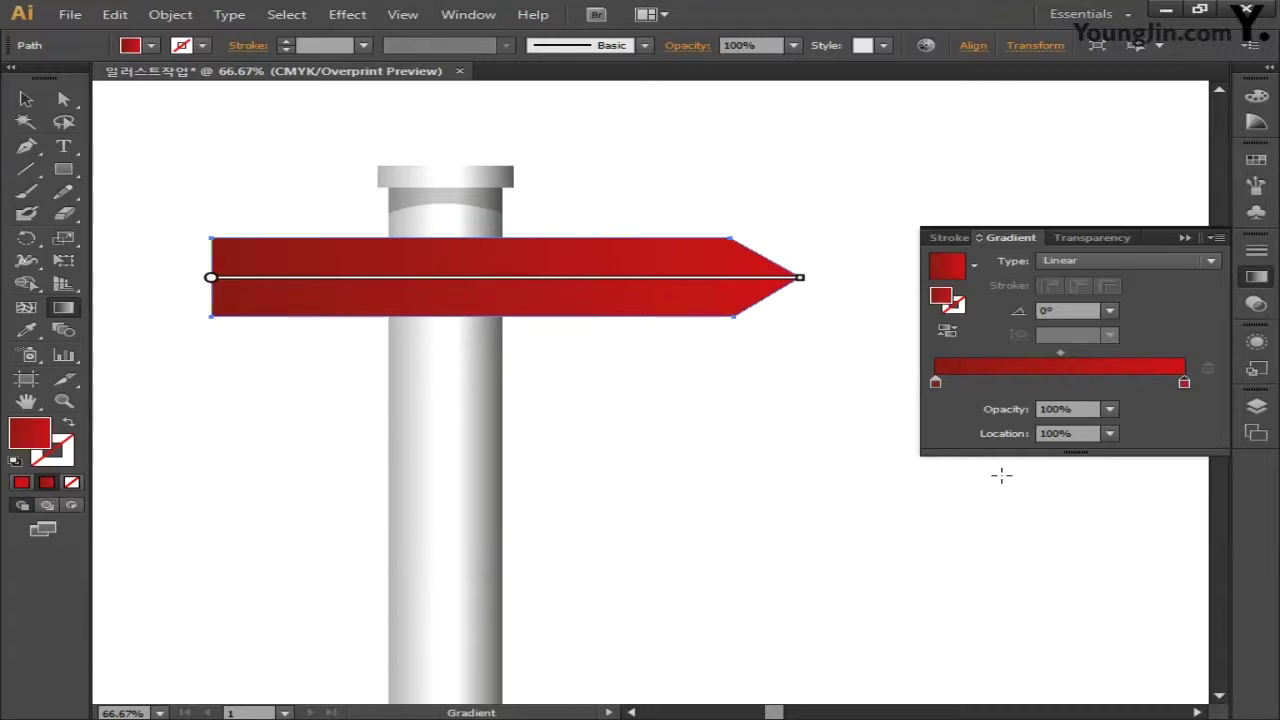
Step: Move the midpoint between the arrow gradient's two colour stops to a location of 30%
{"action": "left_click_drag", "start_coordinate": [1064, 354], "coordinate": [1037, 360]}
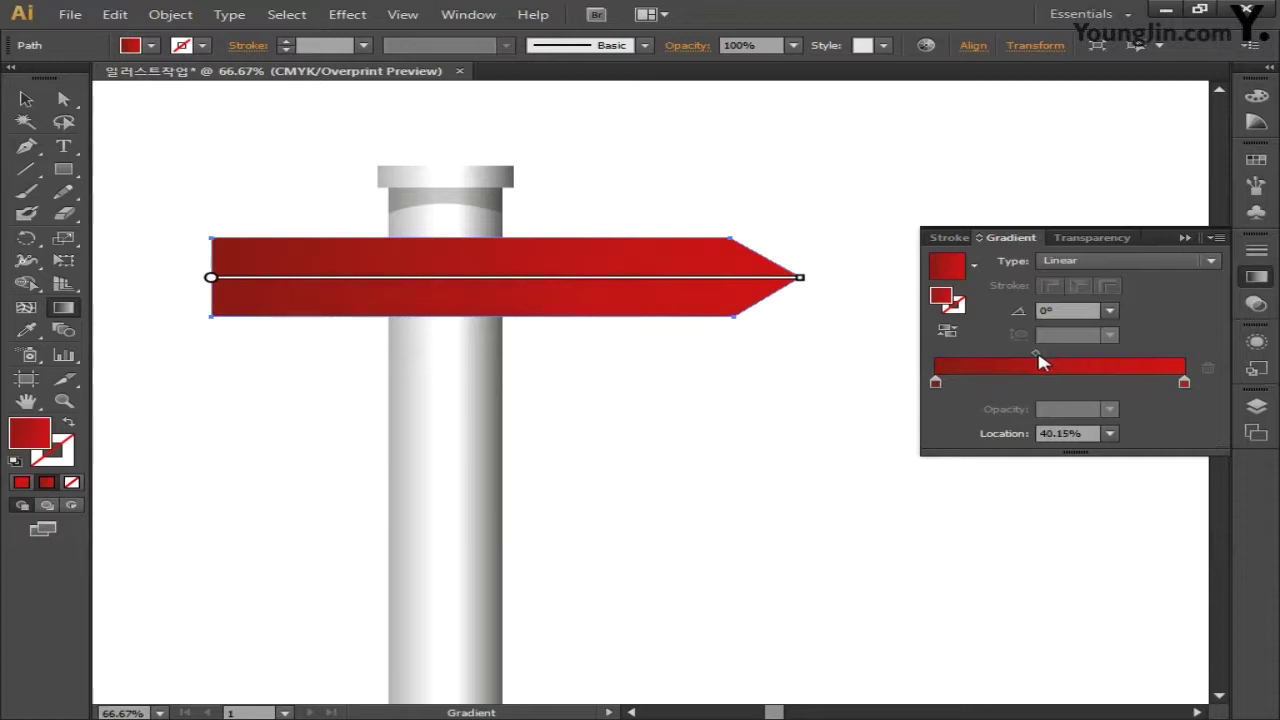
{"action": "left_click", "coordinate": [1005, 434]}
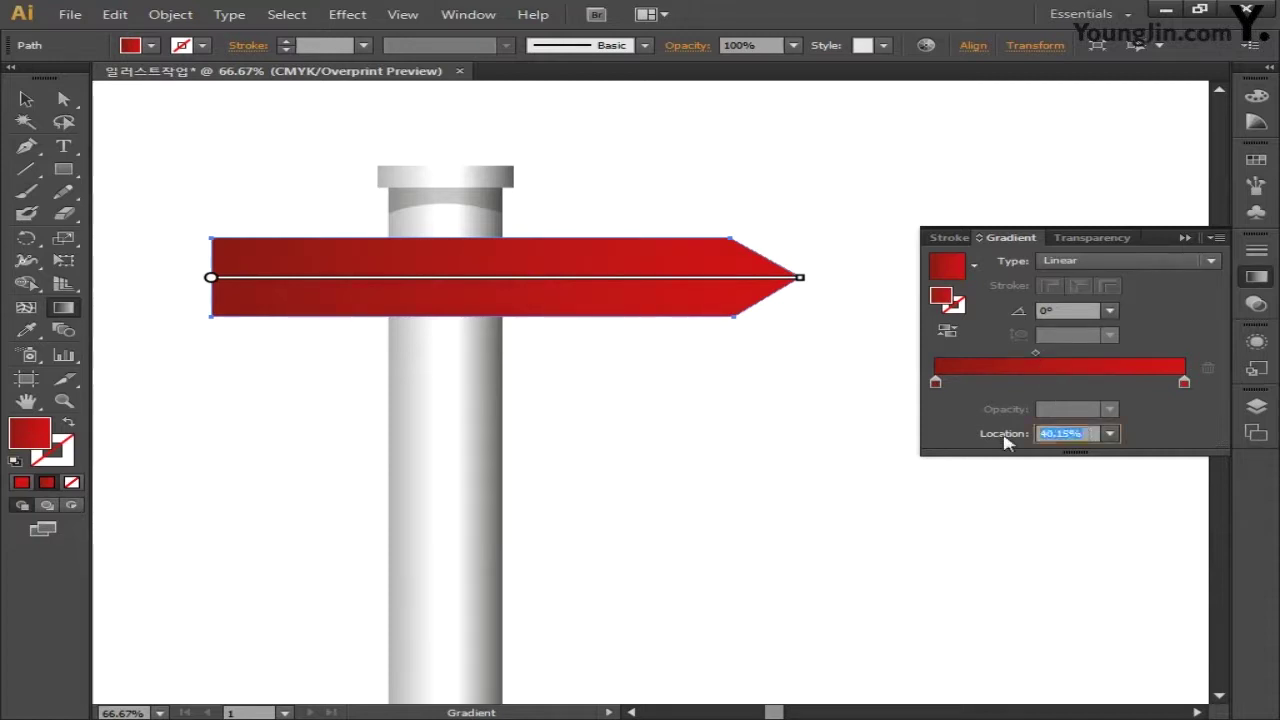
{"action": "type", "text": "30"}
{"action": "key", "text": "Return"}
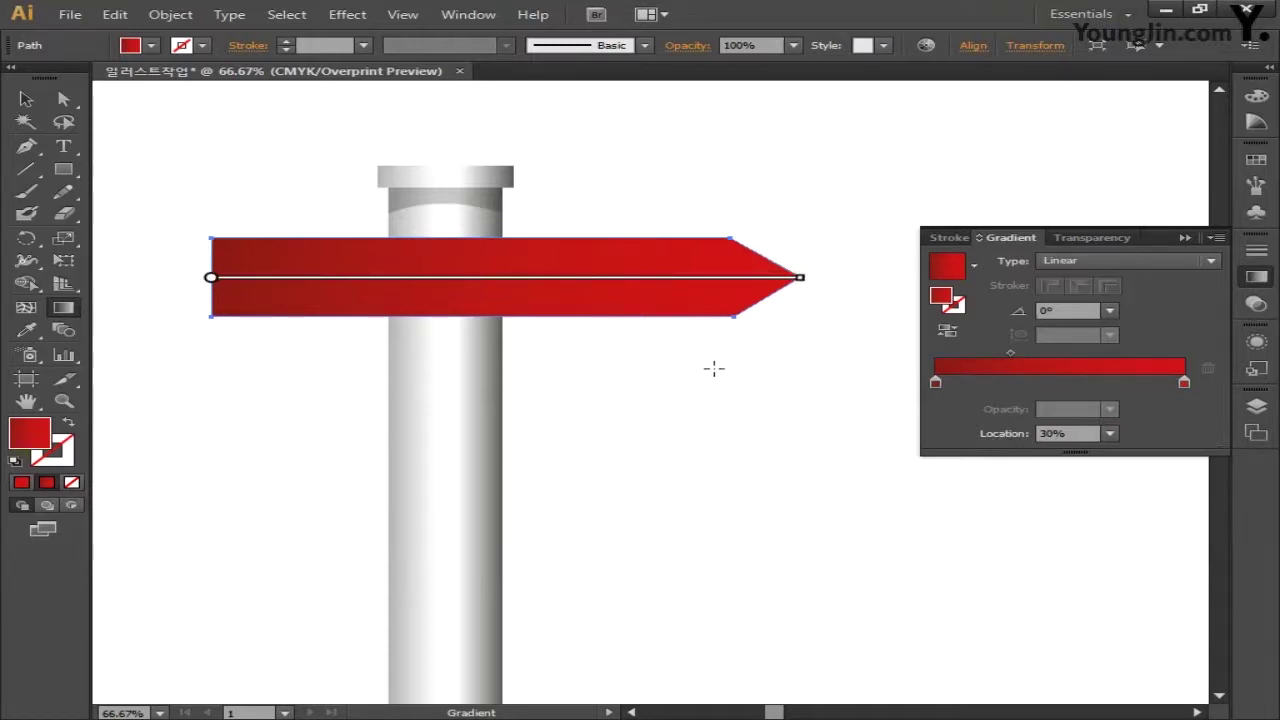
Step: Create an offset path around the arrow board with a 2 mm offset and Round joins
{"action": "left_click", "coordinate": [26, 98]}
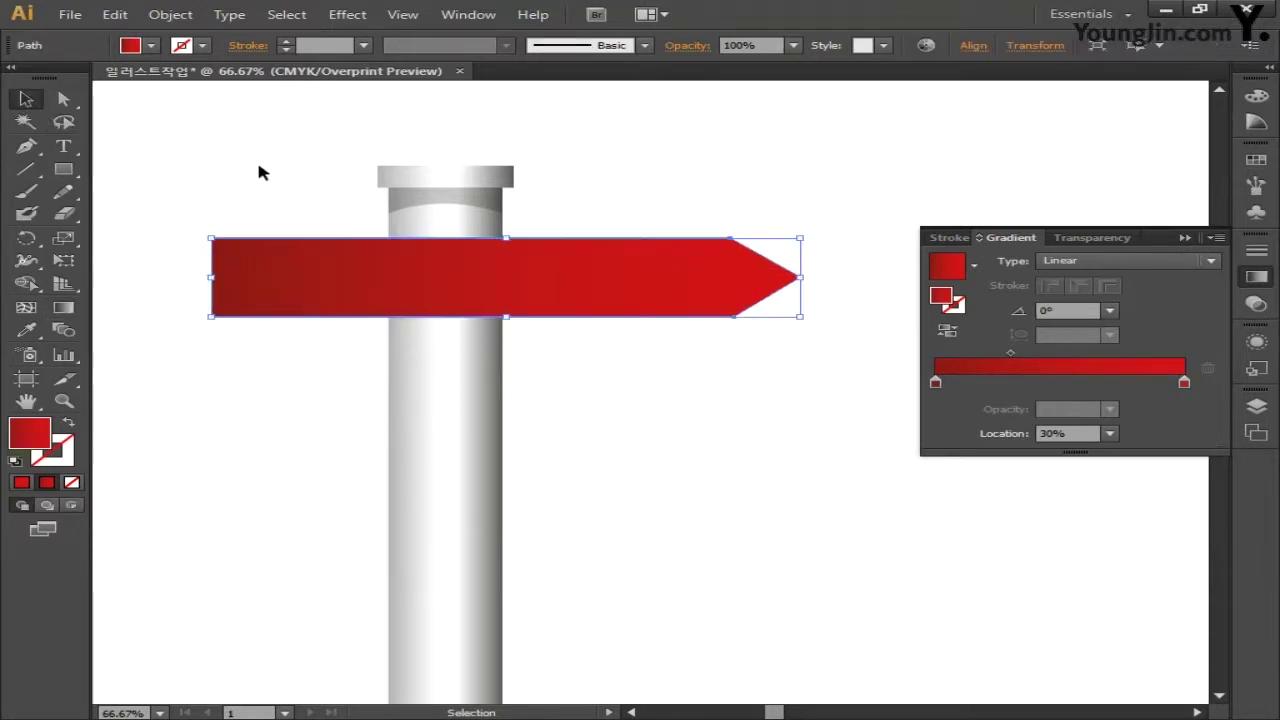
{"action": "left_click", "coordinate": [168, 19]}
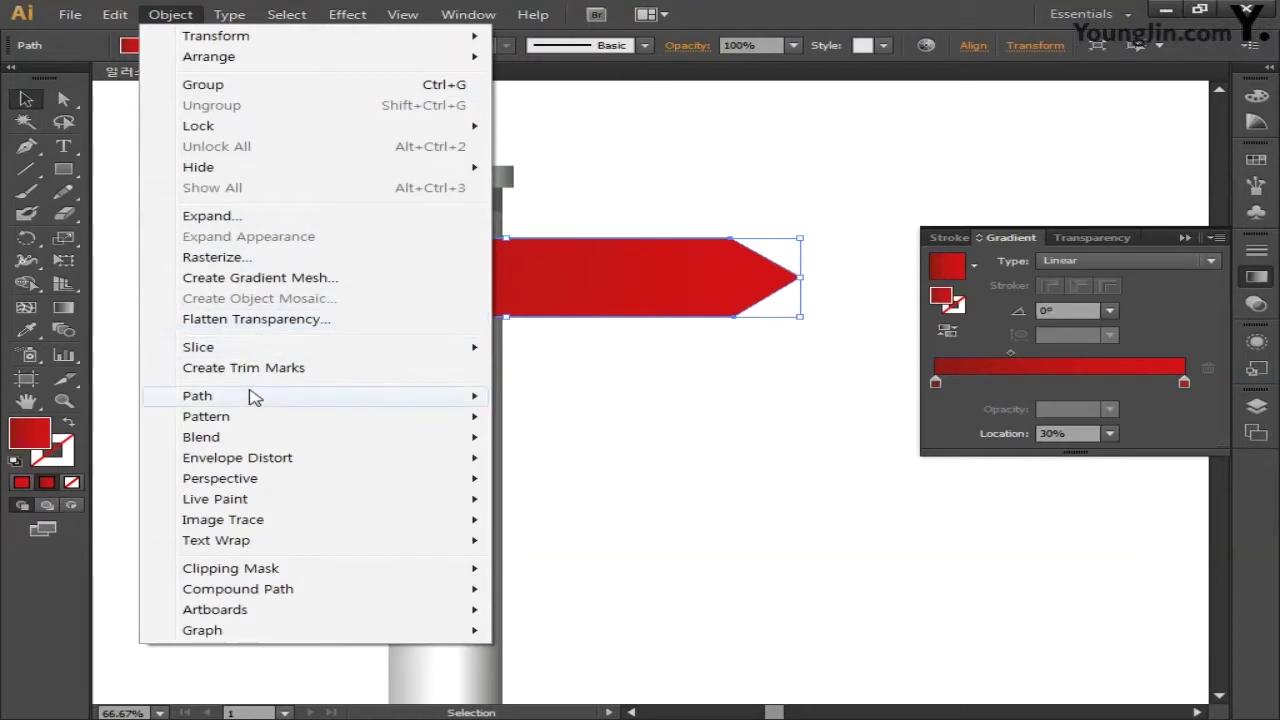
{"action": "mouse_move", "coordinate": [251, 399]}
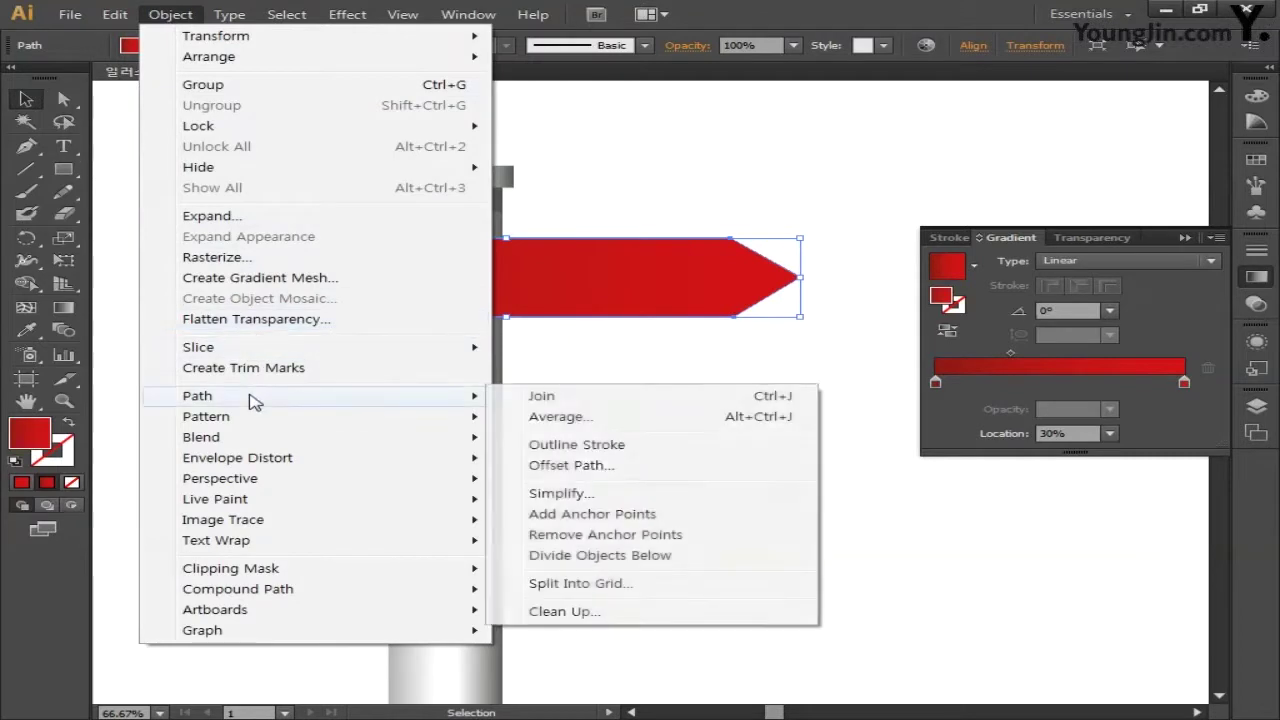
{"action": "left_click", "coordinate": [552, 465]}
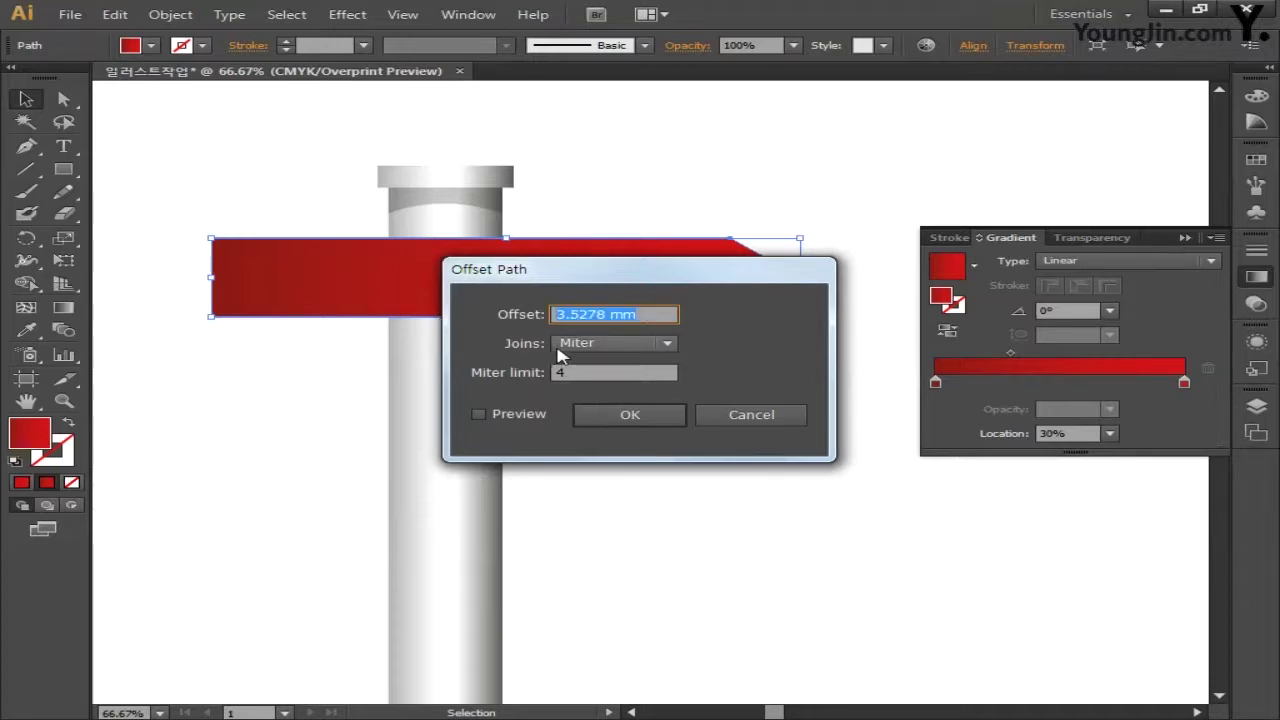
{"action": "left_click", "coordinate": [508, 414]}
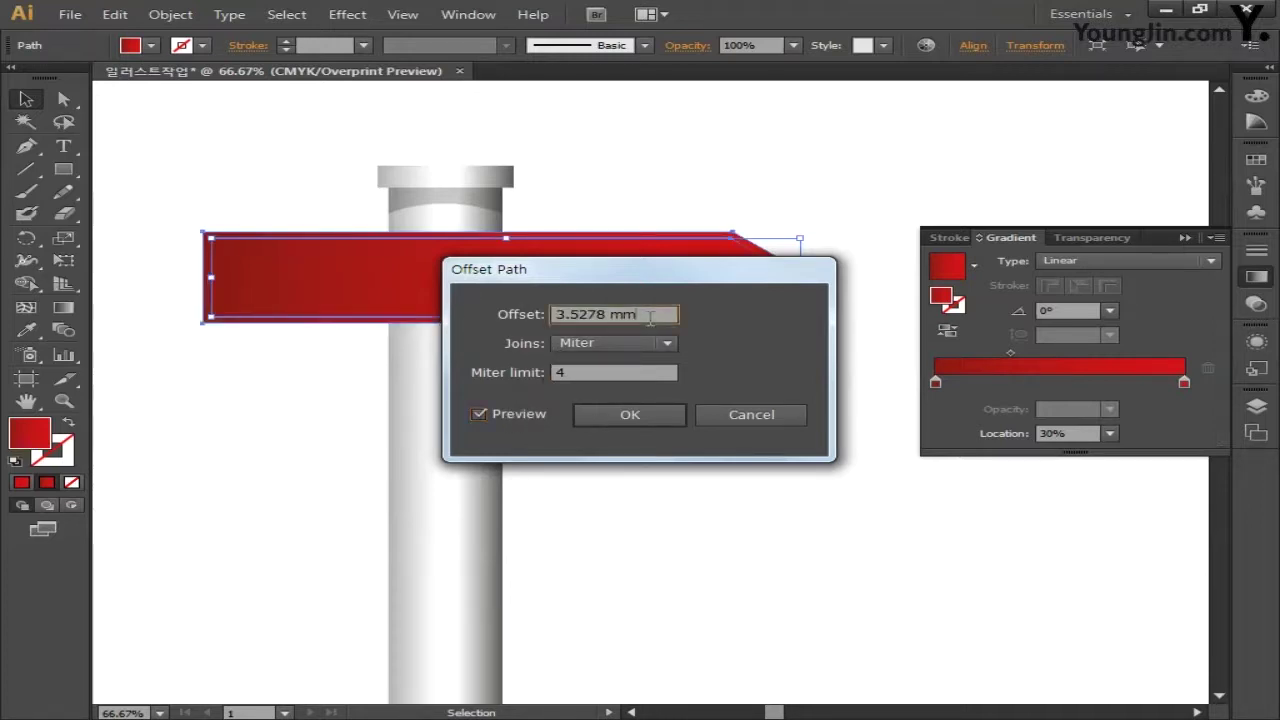
{"action": "type", "text": "2"}
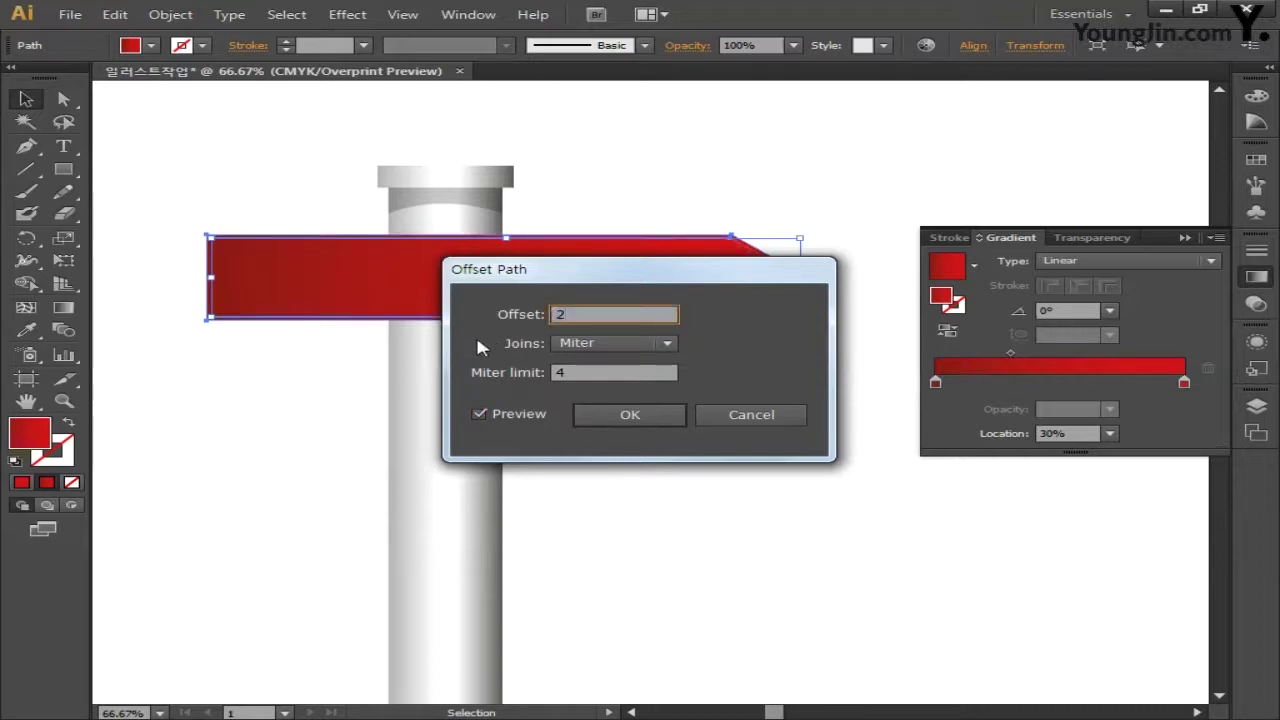
{"action": "left_click", "coordinate": [617, 345]}
{"action": "left_click", "coordinate": [622, 380]}
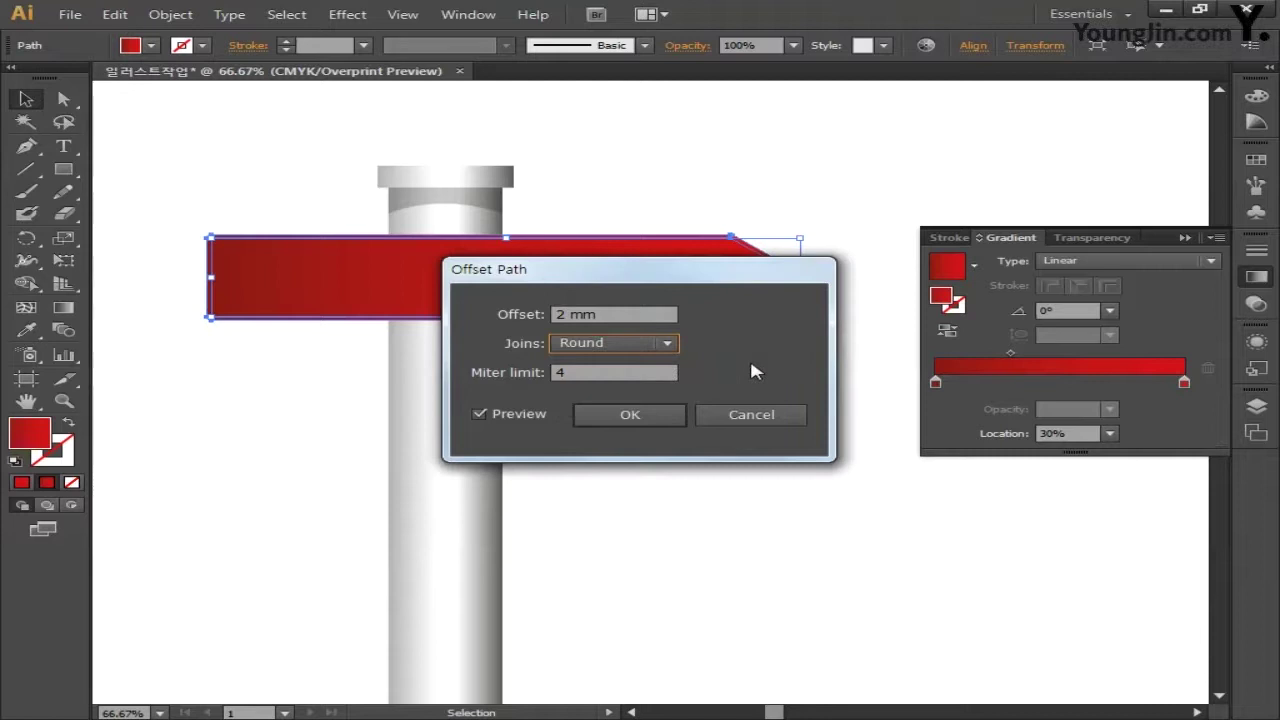
{"action": "left_click", "coordinate": [660, 416]}
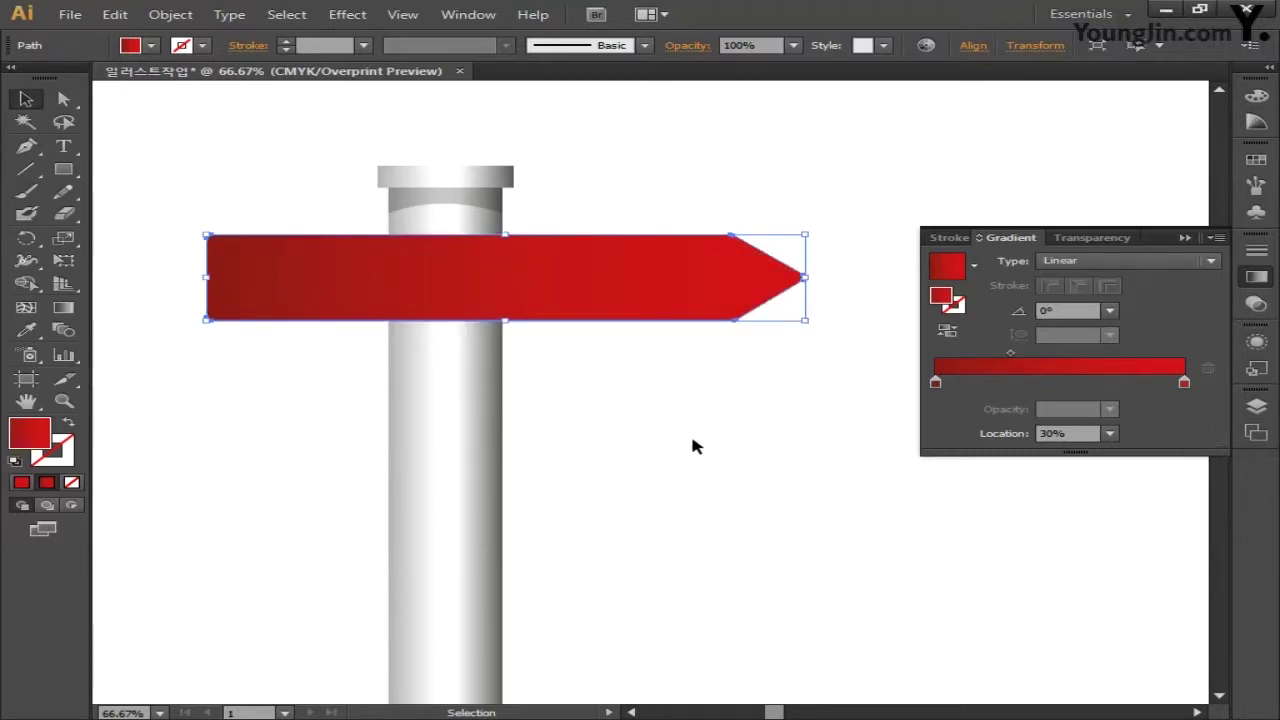
Step: Fill the larger offset arrow with white (C 0, M 0, Y 0, K 0) as a border behind the red board
{"action": "double_click", "coordinate": [29, 433]}
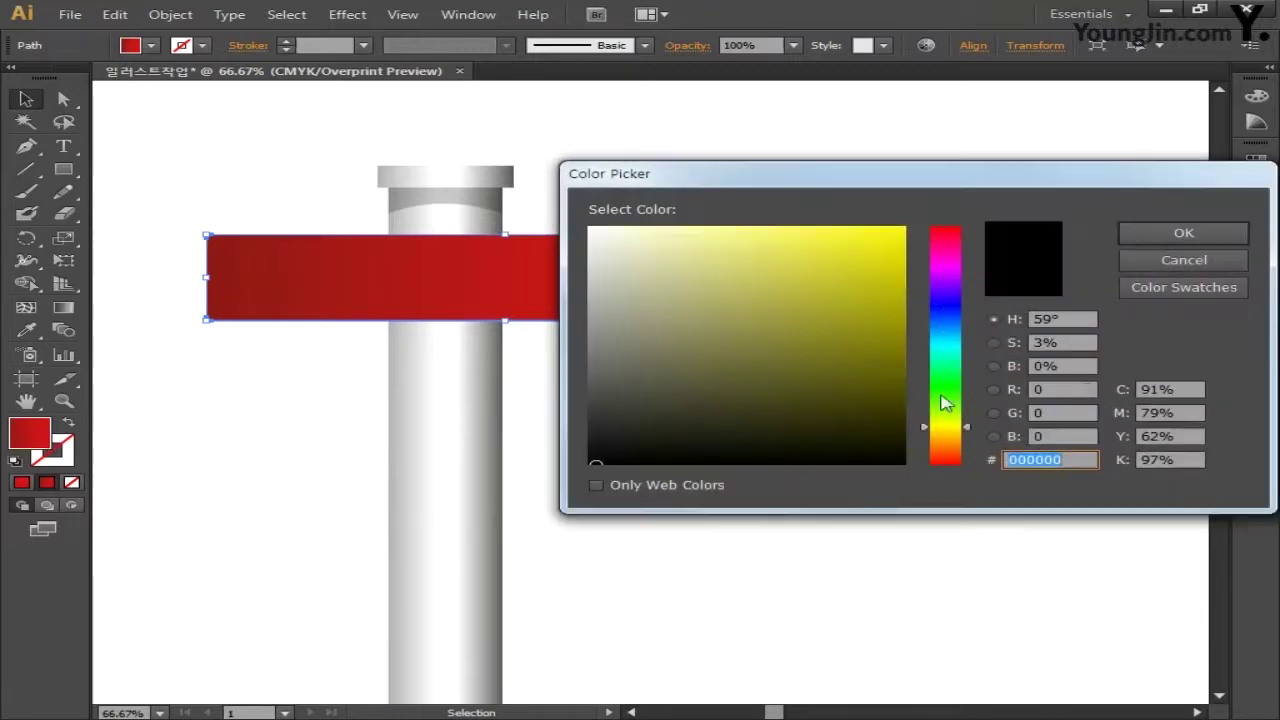
{"action": "key", "text": "Tab"}
{"action": "type", "text": "0"}
{"action": "key", "text": "Tab"}
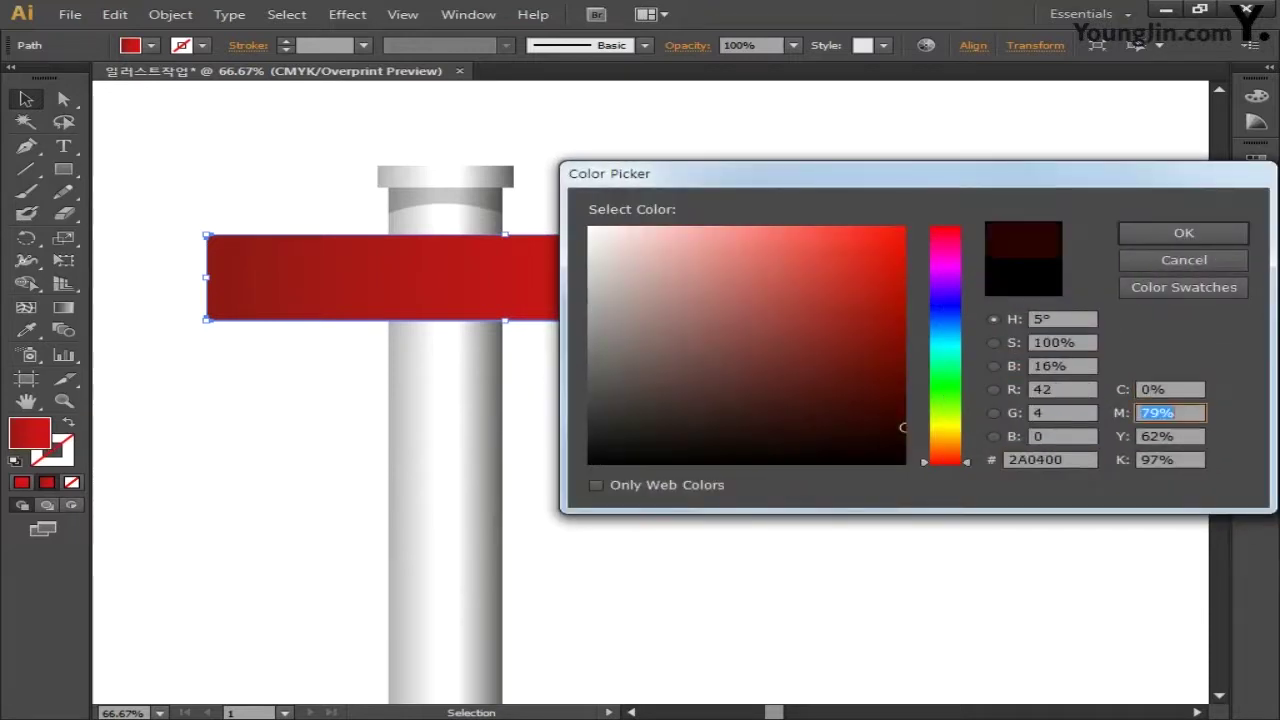
{"action": "type", "text": "0"}
{"action": "key", "text": "Tab"}
{"action": "type", "text": "0"}
{"action": "key", "text": "Tab"}
{"action": "type", "text": "0"}
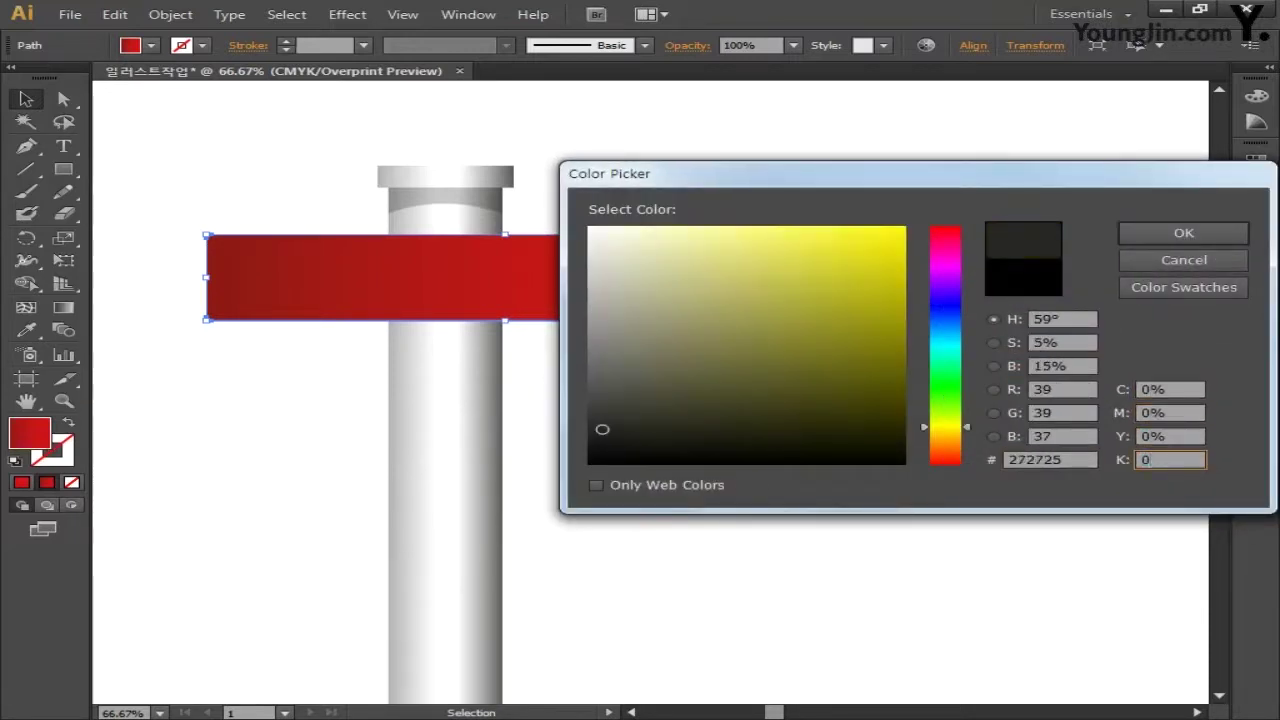
{"action": "key", "text": "Return"}
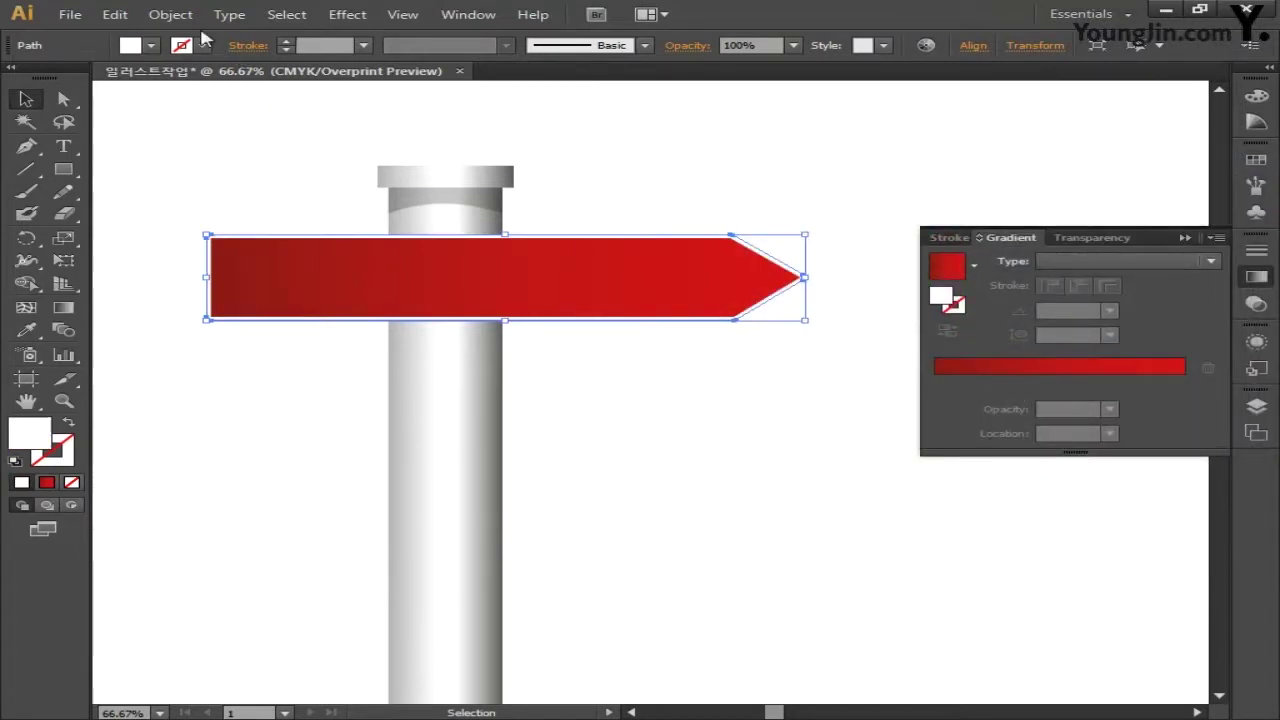
Step: Create another offset path around the white arrow border with a 2 mm offset and Round joins
{"action": "left_click", "coordinate": [170, 14]}
{"action": "mouse_move", "coordinate": [323, 397]}
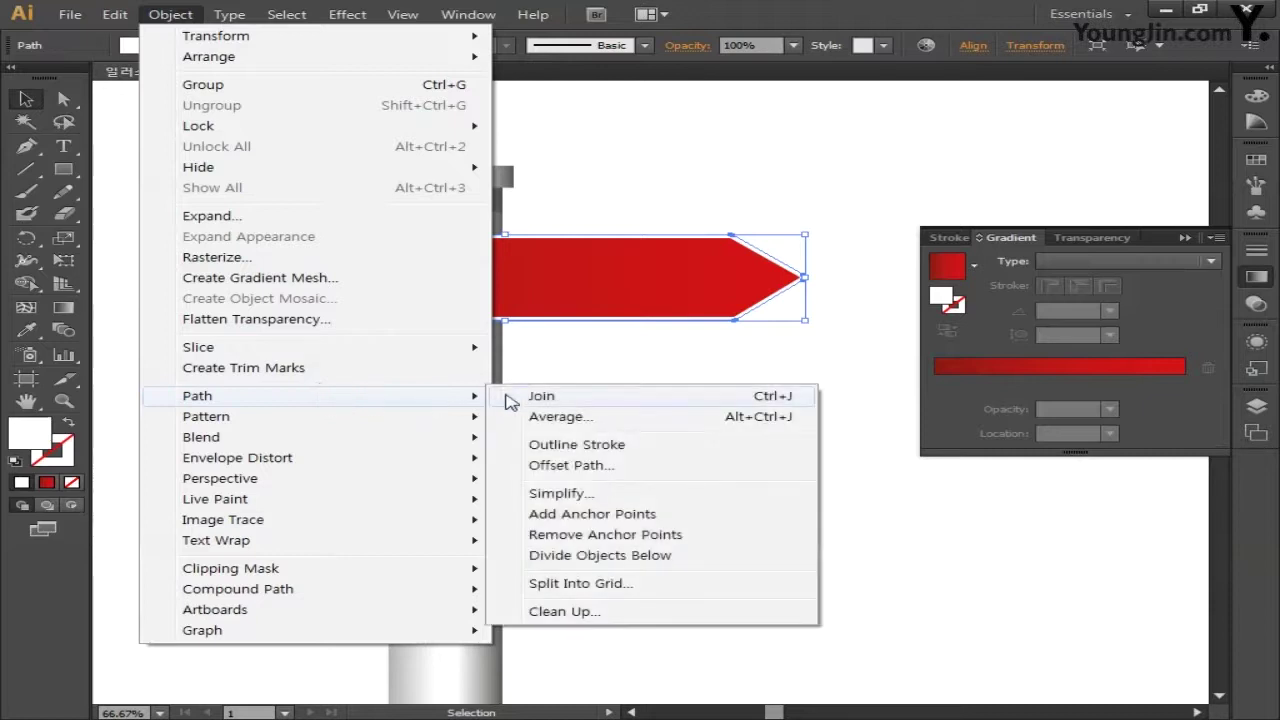
{"action": "left_click", "coordinate": [630, 466]}
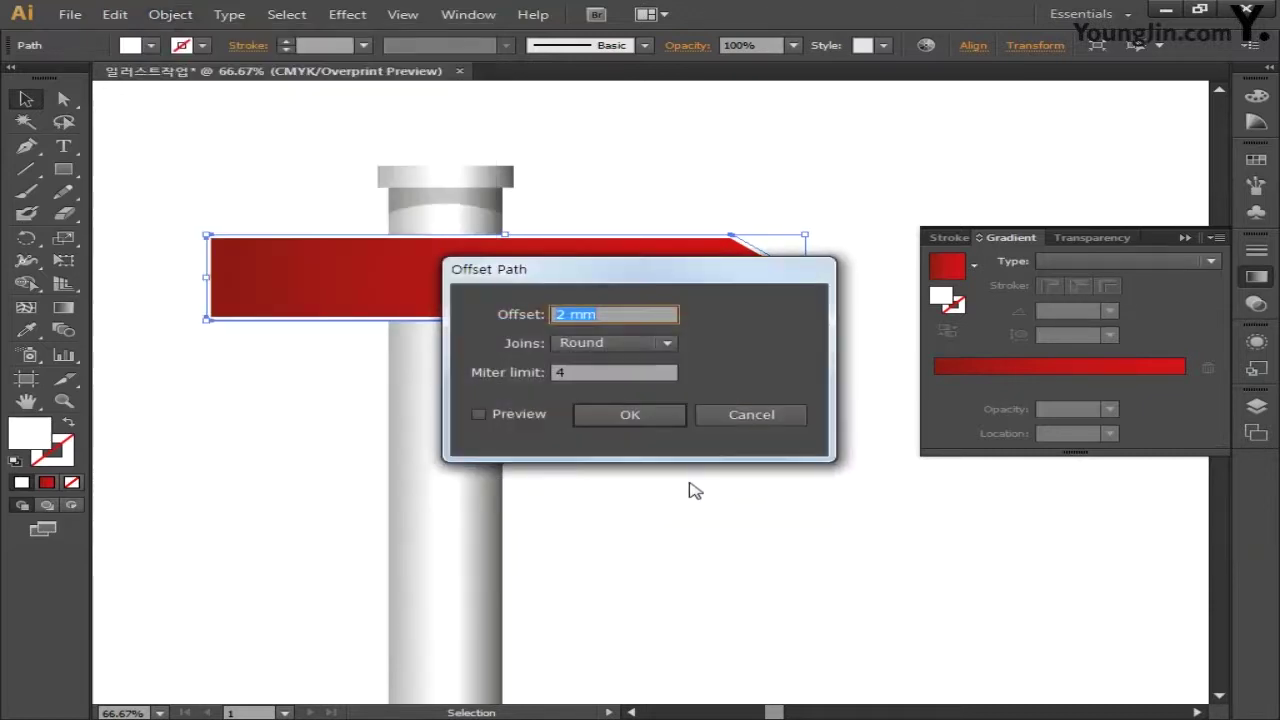
{"action": "left_click", "coordinate": [528, 414]}
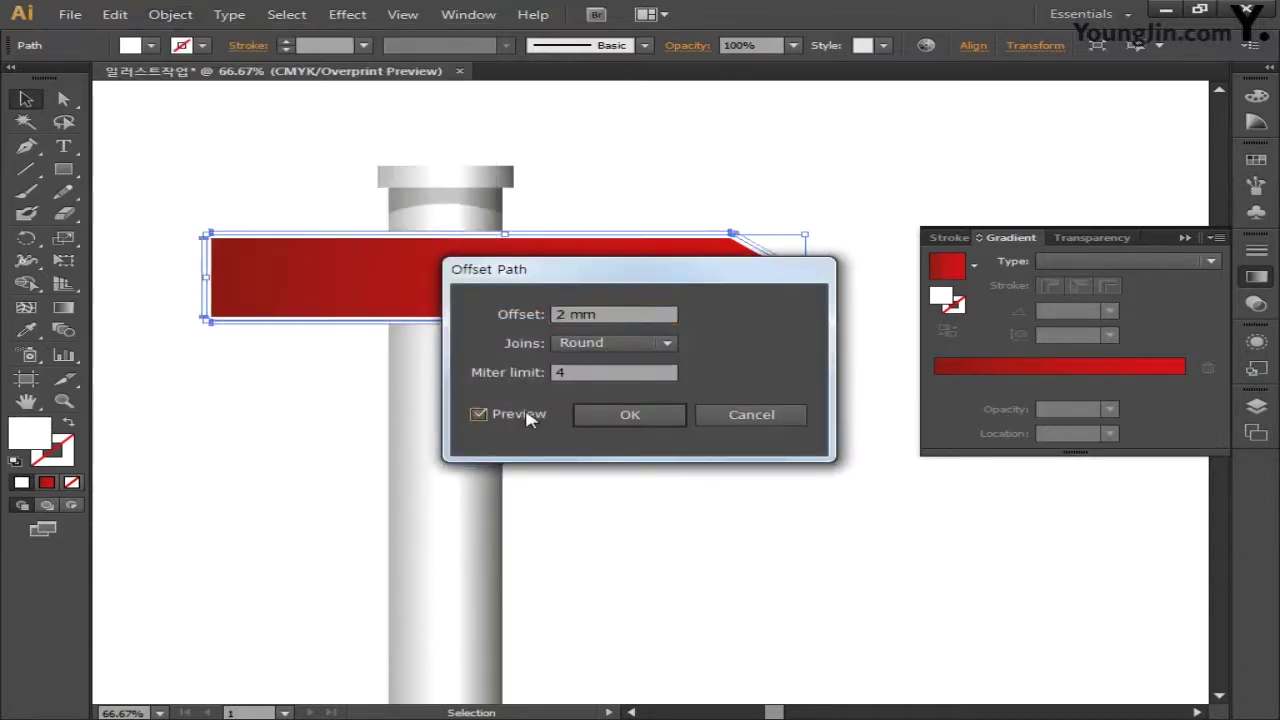
{"action": "left_click", "coordinate": [625, 418]}
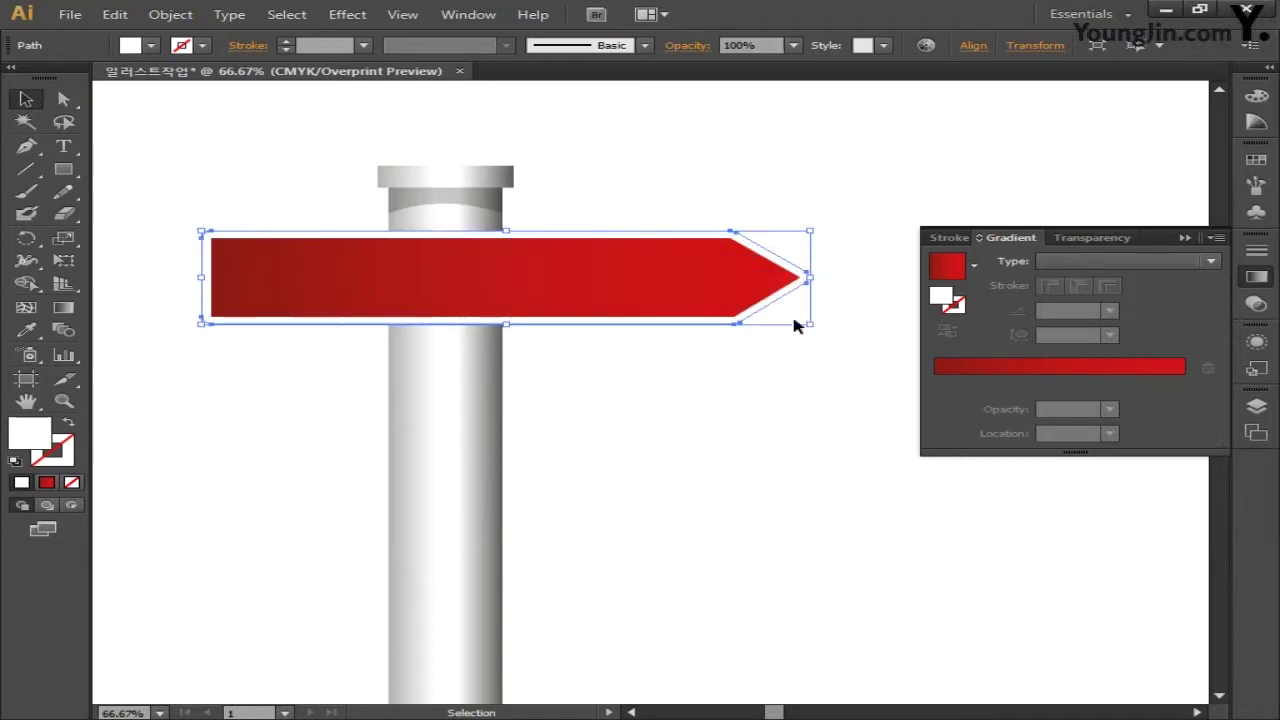
Step: Fill the new outer offset arrow with dark red: C 30, M 100, Y 100, K 30
{"action": "double_click", "coordinate": [32, 432]}
{"action": "left_click", "coordinate": [1182, 388]}
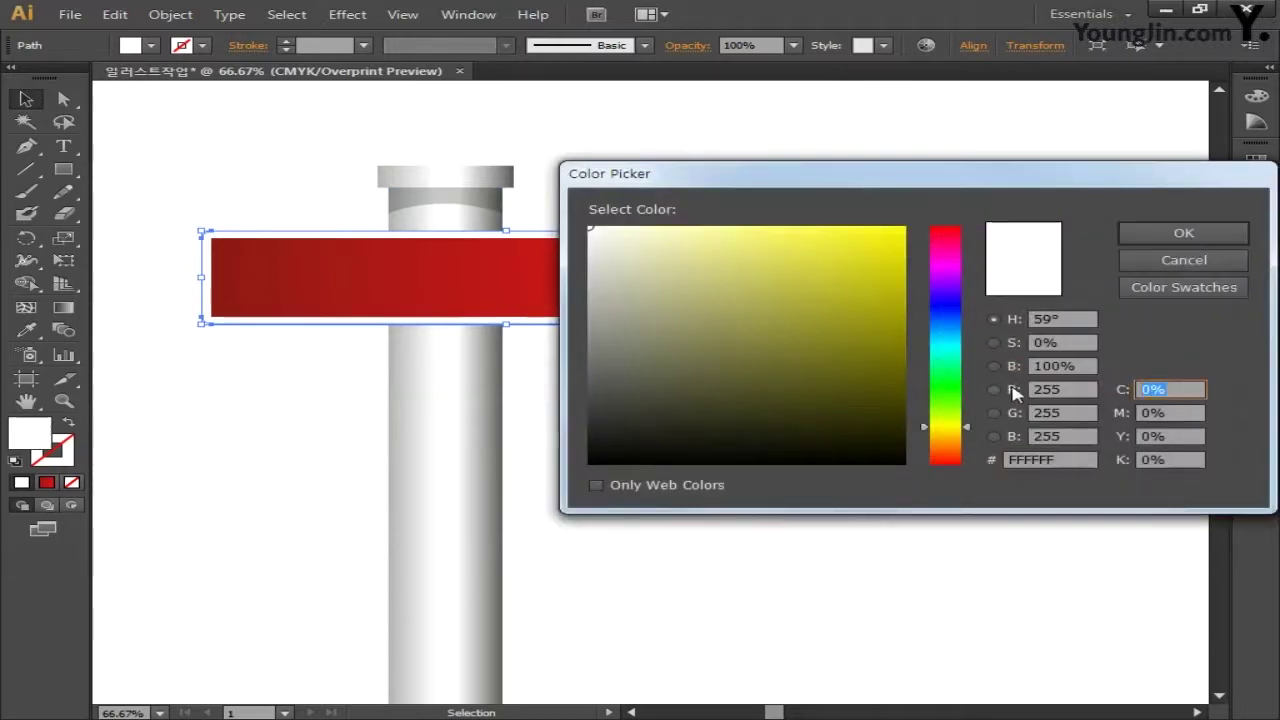
{"action": "type", "text": "30"}
{"action": "key", "text": "Tab"}
{"action": "type", "text": "100"}
{"action": "key", "text": "Tab"}
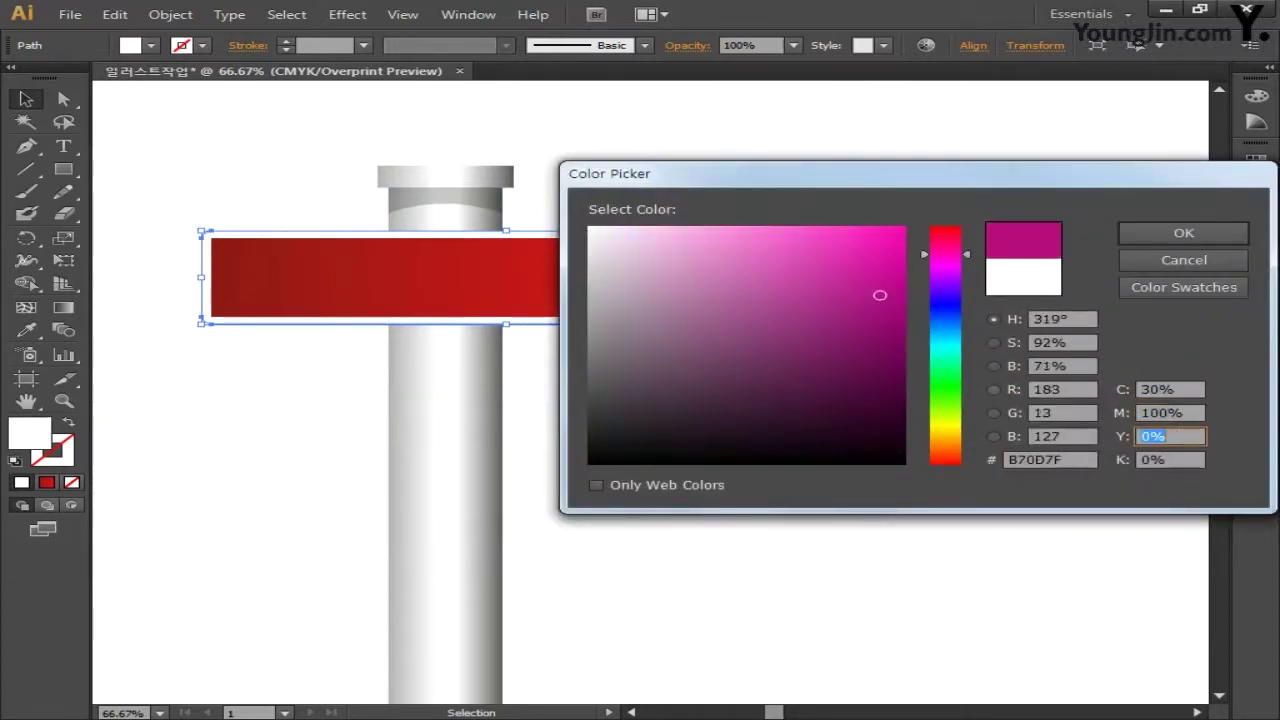
{"action": "type", "text": "100"}
{"action": "key", "text": "Tab"}
{"action": "type", "text": "30"}
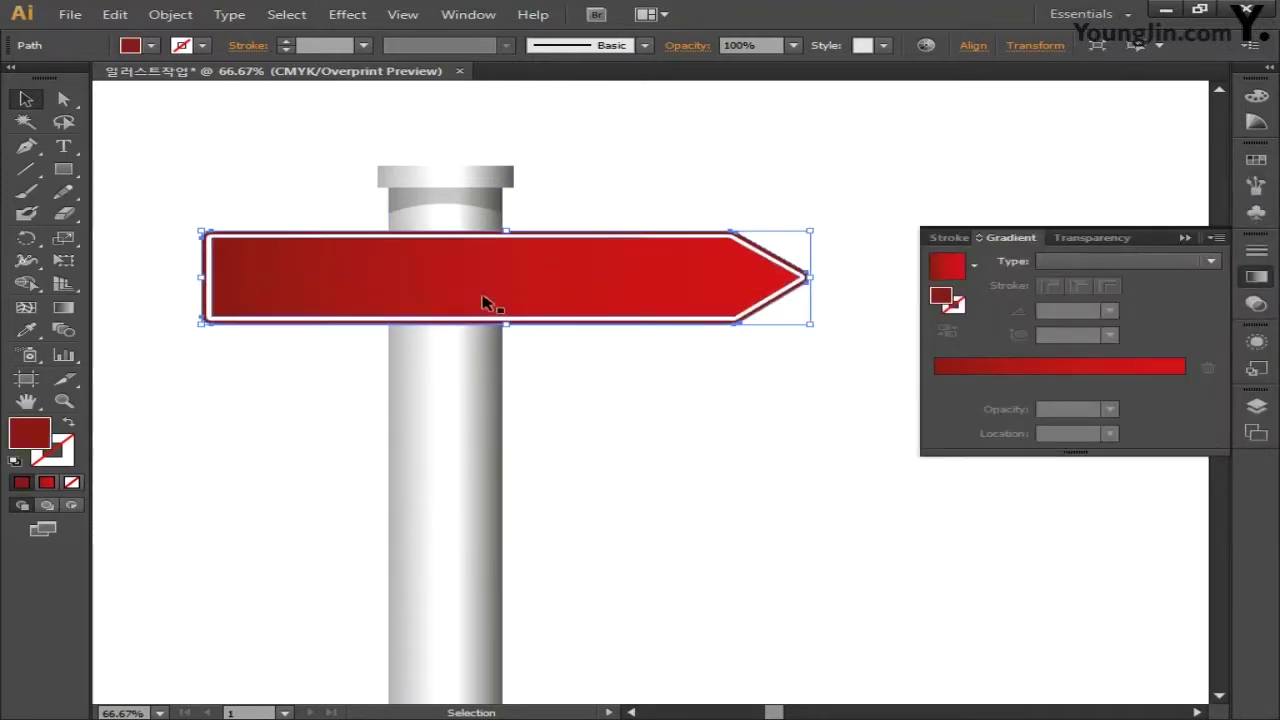
Step: Select the arrow board with both borders and create a copy reflected about the vertical axis
{"action": "left_click_drag", "start_coordinate": [683, 458], "coordinate": [729, 411]}
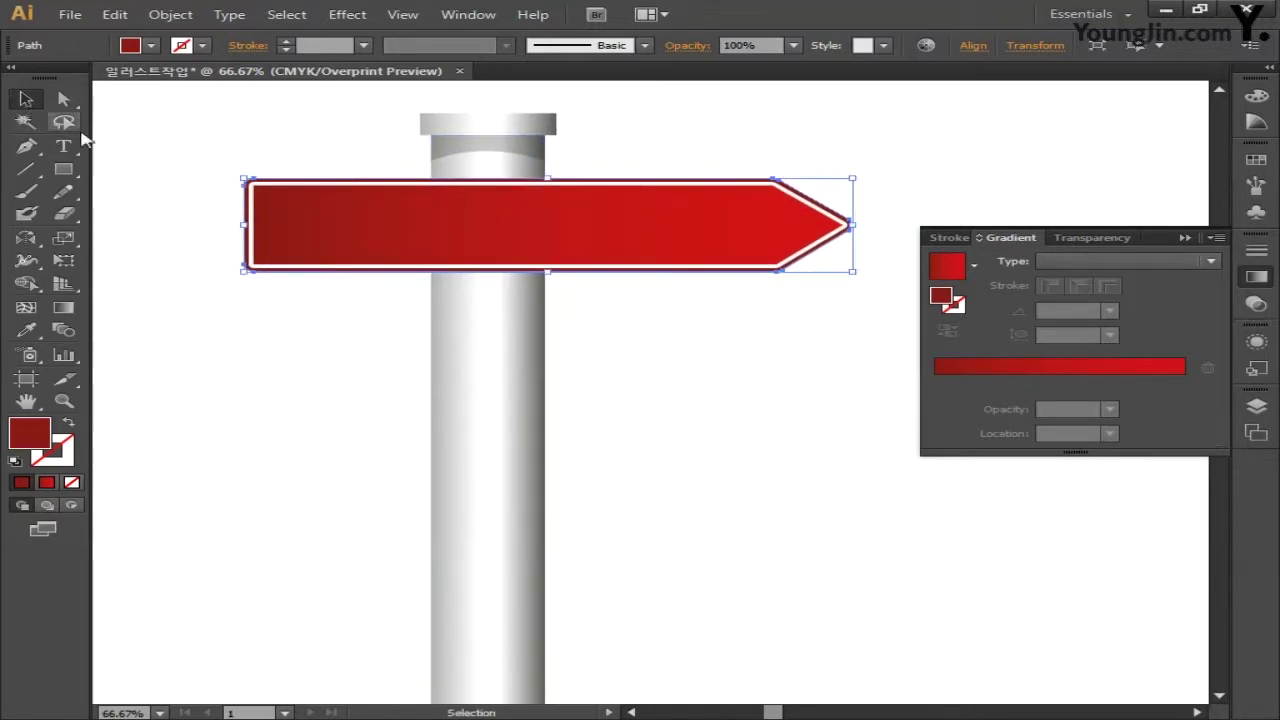
{"action": "left_click_drag", "start_coordinate": [197, 126], "coordinate": [351, 311]}
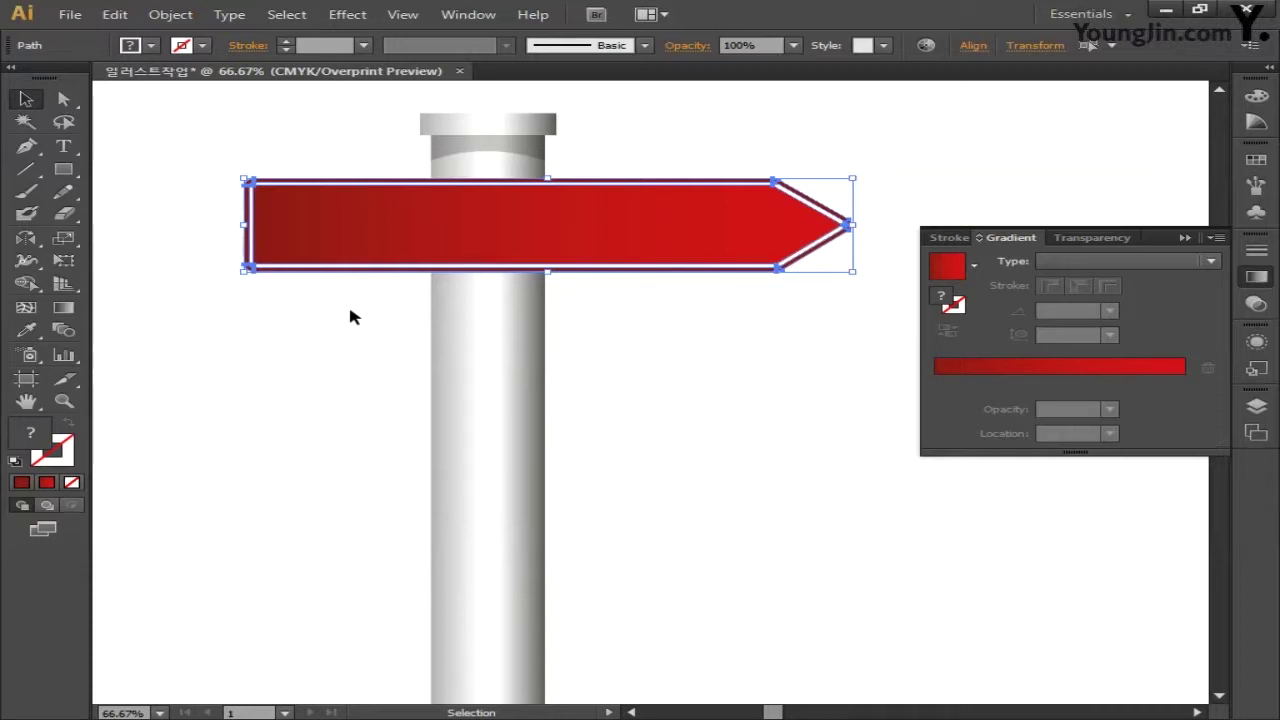
{"action": "double_click", "coordinate": [26, 237]}
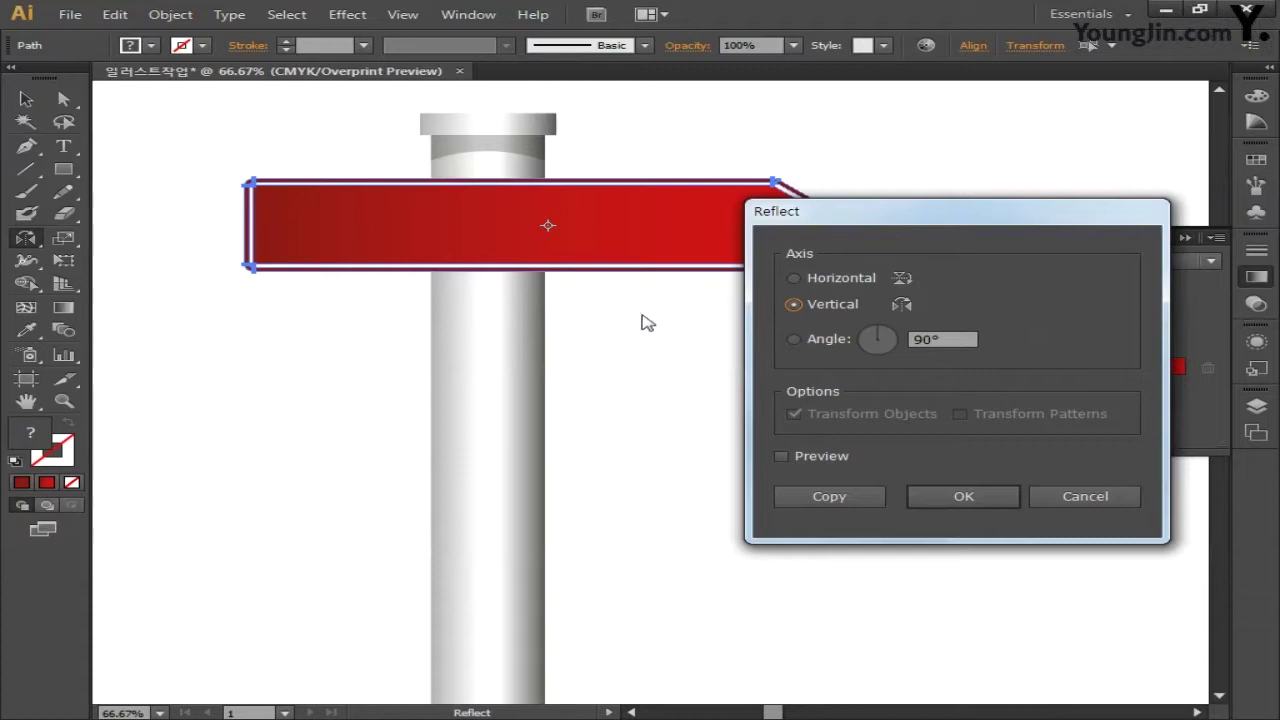
{"action": "left_click", "coordinate": [834, 495]}
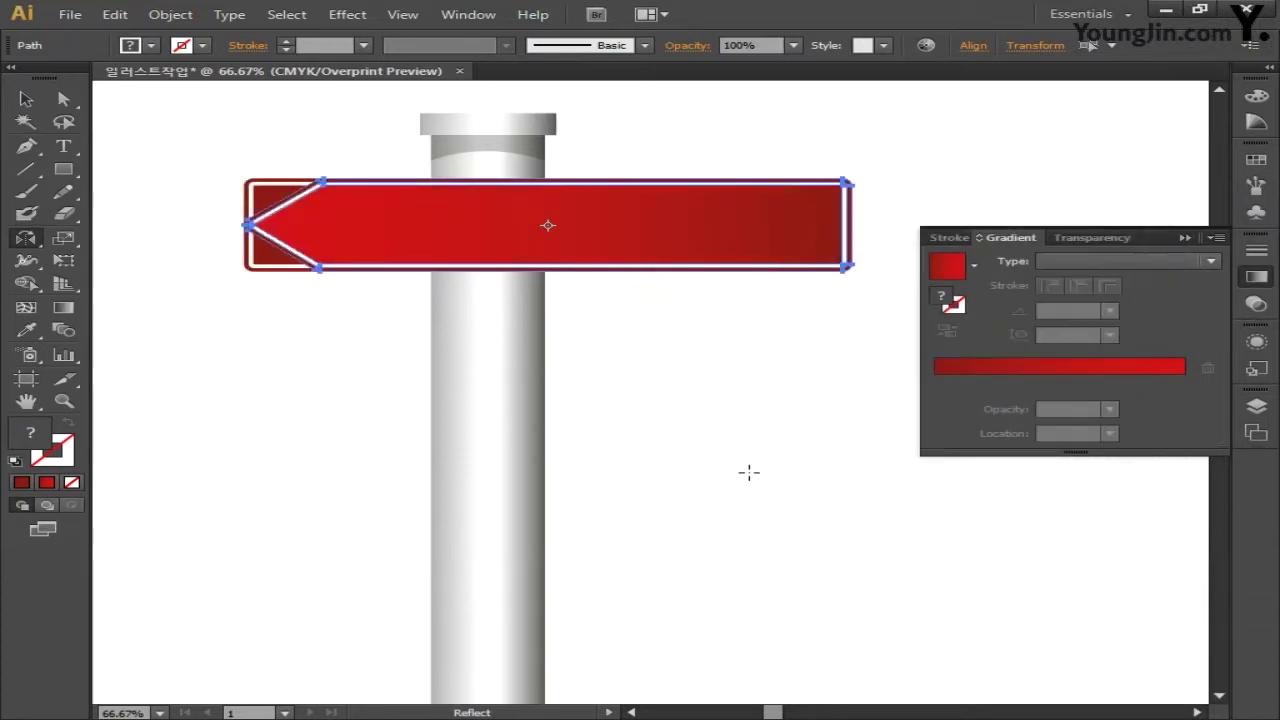
Step: Move the mirrored copy just below the first board, shifted left so its arrow extends past the post
{"action": "left_click", "coordinate": [26, 98]}
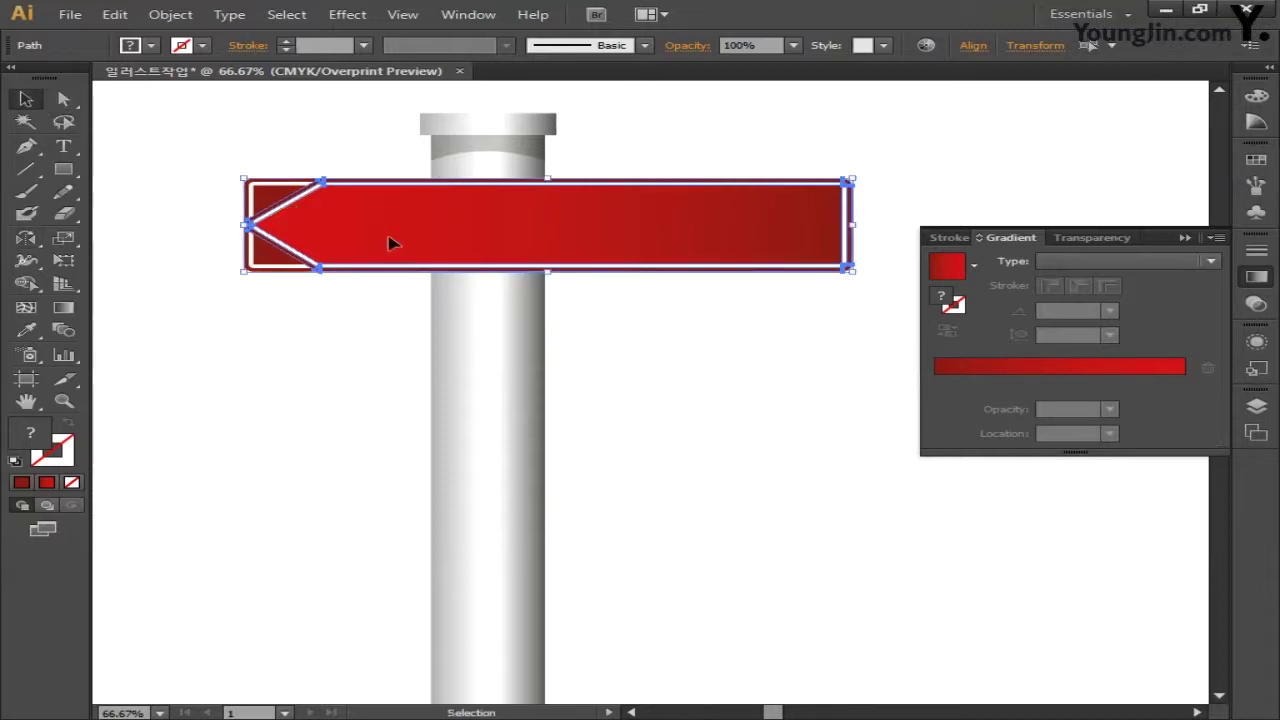
{"action": "left_click_drag", "start_coordinate": [392, 243], "coordinate": [244, 361]}
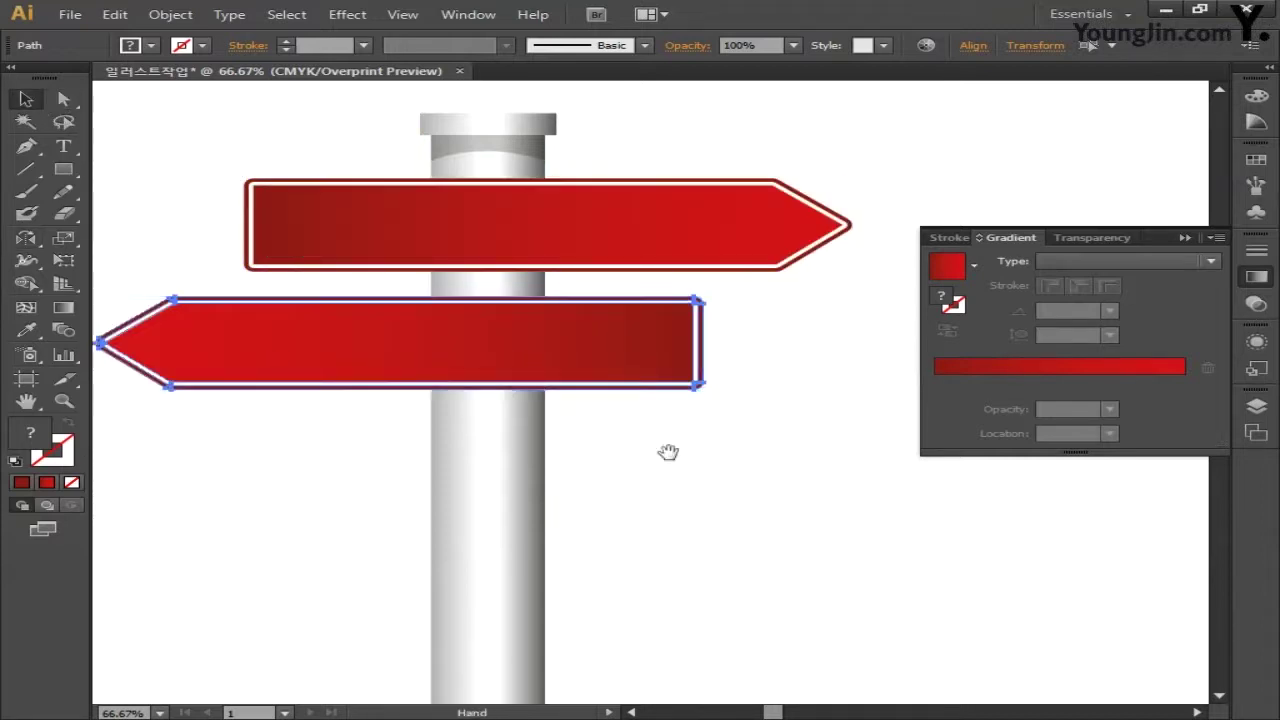
{"action": "left_click_drag", "start_coordinate": [668, 452], "coordinate": [729, 449]}
{"action": "mouse_move", "coordinate": [691, 386]}
{"action": "left_mouse_down"}
{"action": "mouse_move", "coordinate": [672, 396]}
{"action": "mouse_move", "coordinate": [670, 380]}
{"action": "left_mouse_up"}
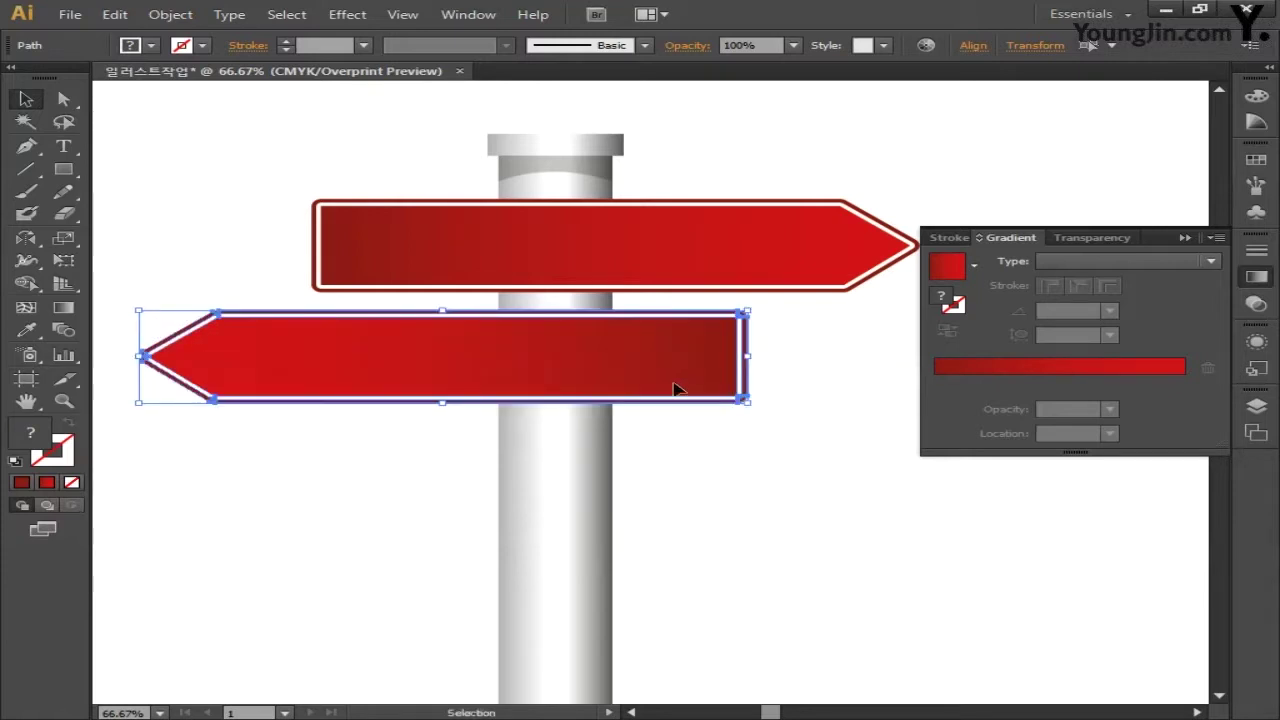
Step: Create a copy of the left-pointing second board reflected about the vertical axis
{"action": "left_click_drag", "start_coordinate": [809, 465], "coordinate": [814, 414]}
{"action": "double_click", "coordinate": [26, 238]}
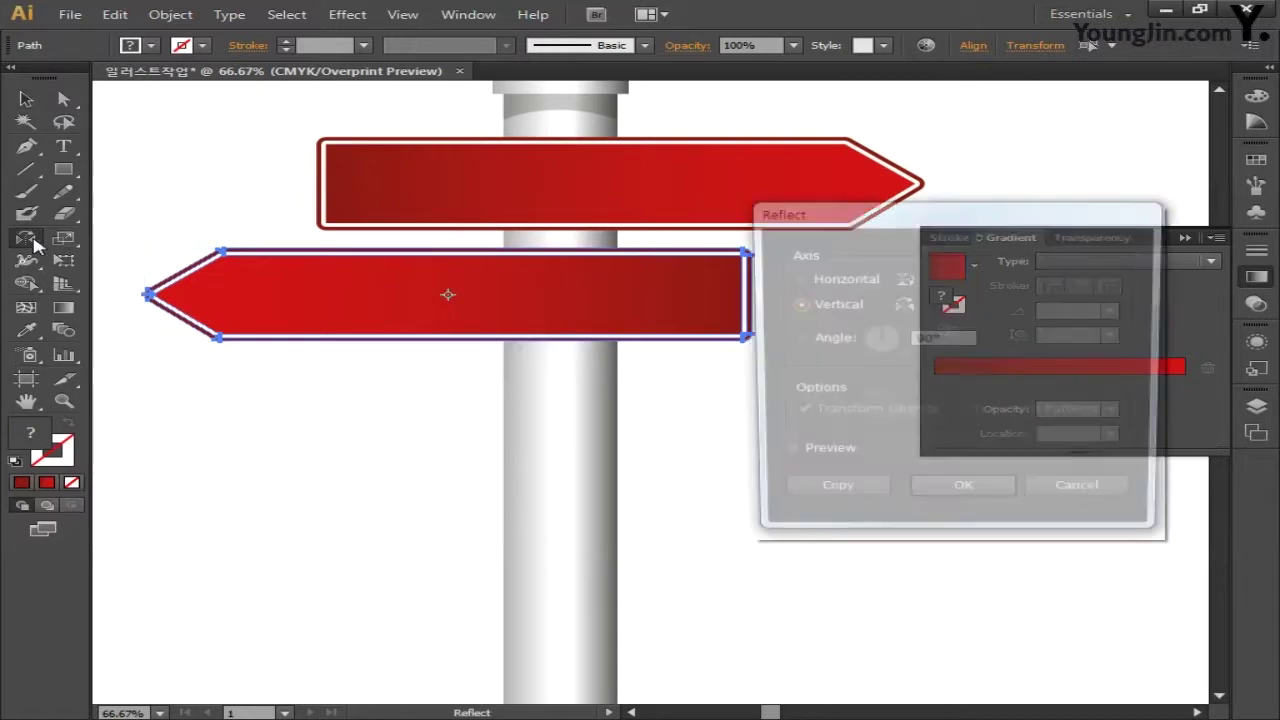
{"action": "left_click", "coordinate": [800, 494]}
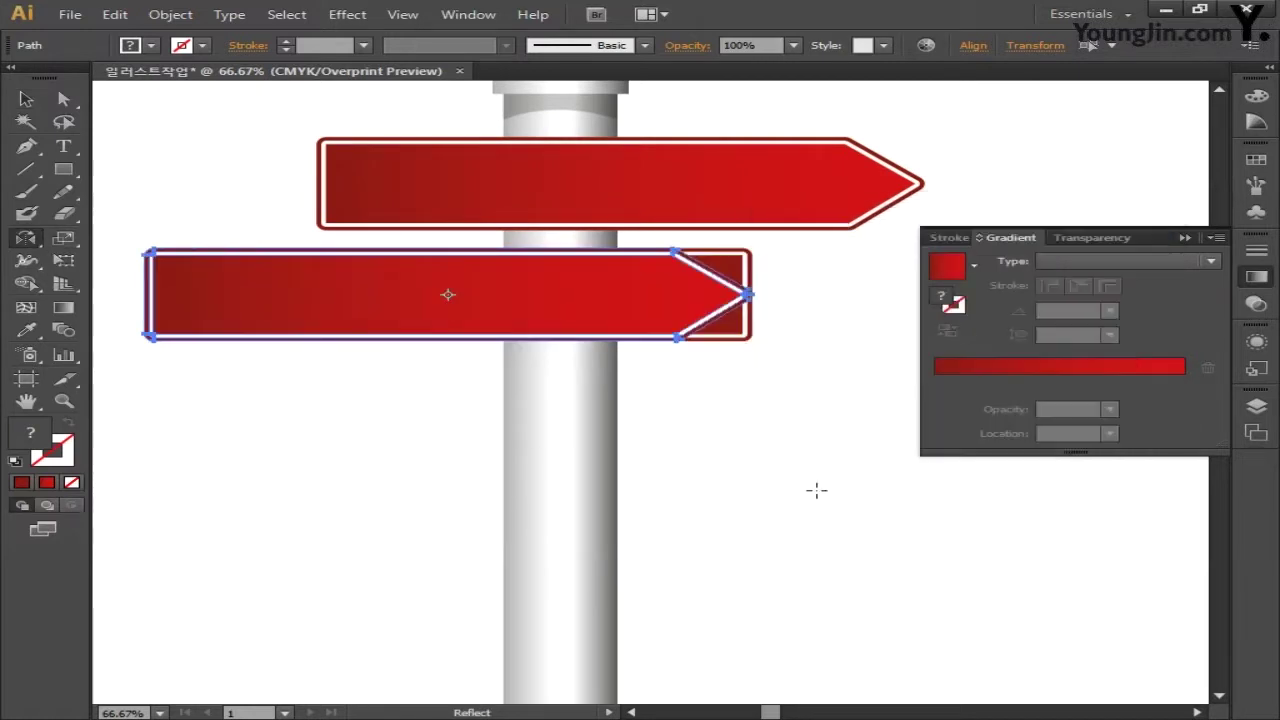
Step: Move the right-pointing copy below the second board, roughly in line with the first board, and deselect it
{"action": "left_click", "coordinate": [26, 99]}
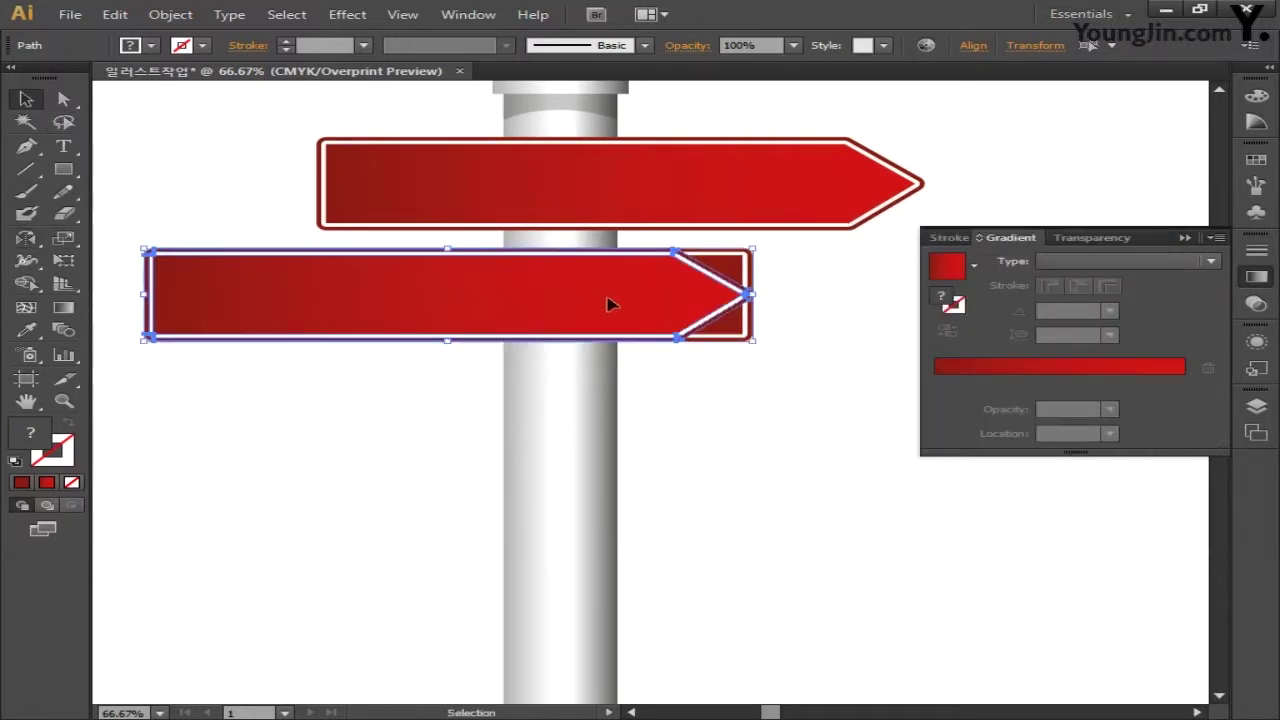
{"action": "left_click_drag", "start_coordinate": [608, 303], "coordinate": [794, 420]}
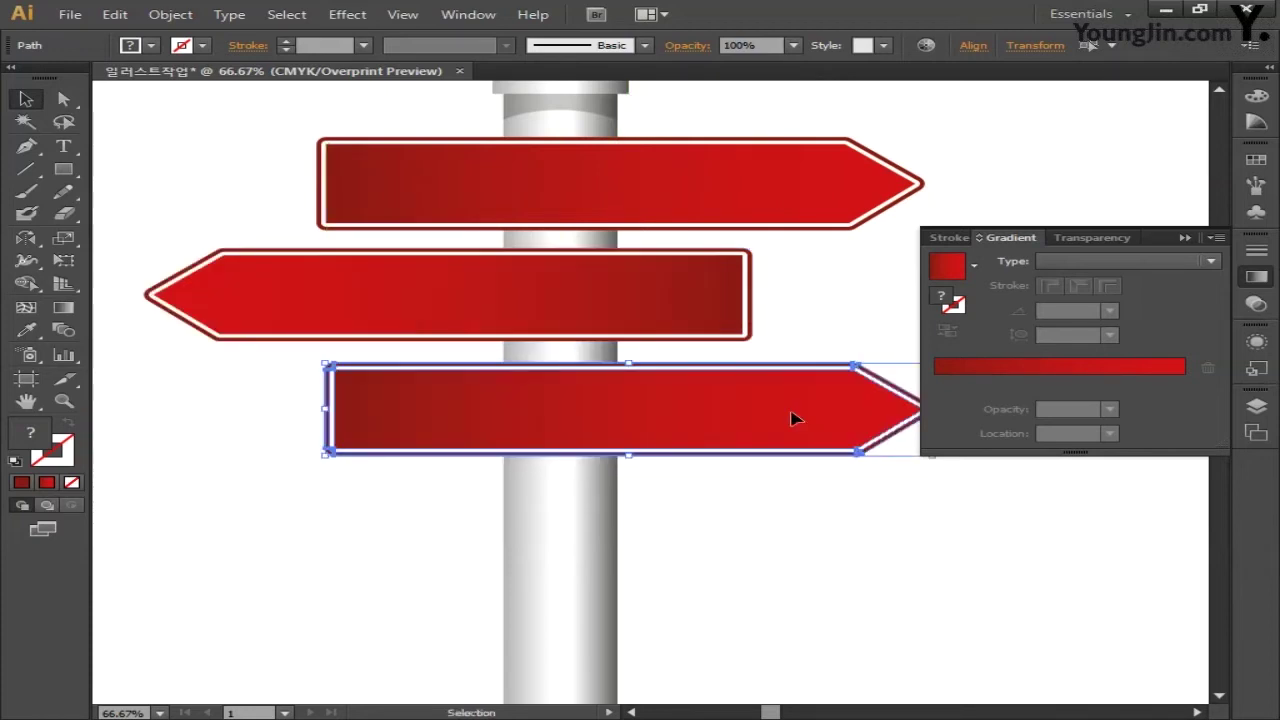
{"action": "left_click", "coordinate": [801, 541]}
{"action": "key", "text": "ctrl+minus"}
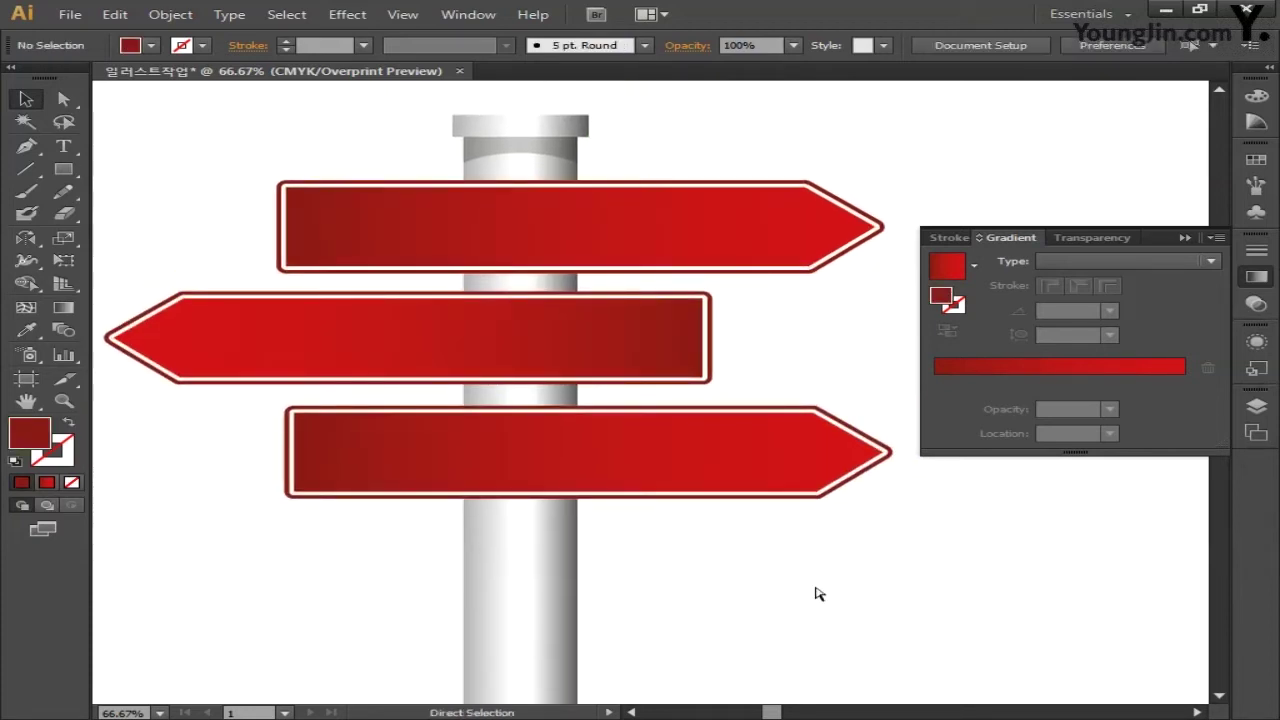
{"action": "key", "text": "ctrl+minus"}
{"action": "left_click_drag", "start_coordinate": [806, 563], "coordinate": [731, 464]}
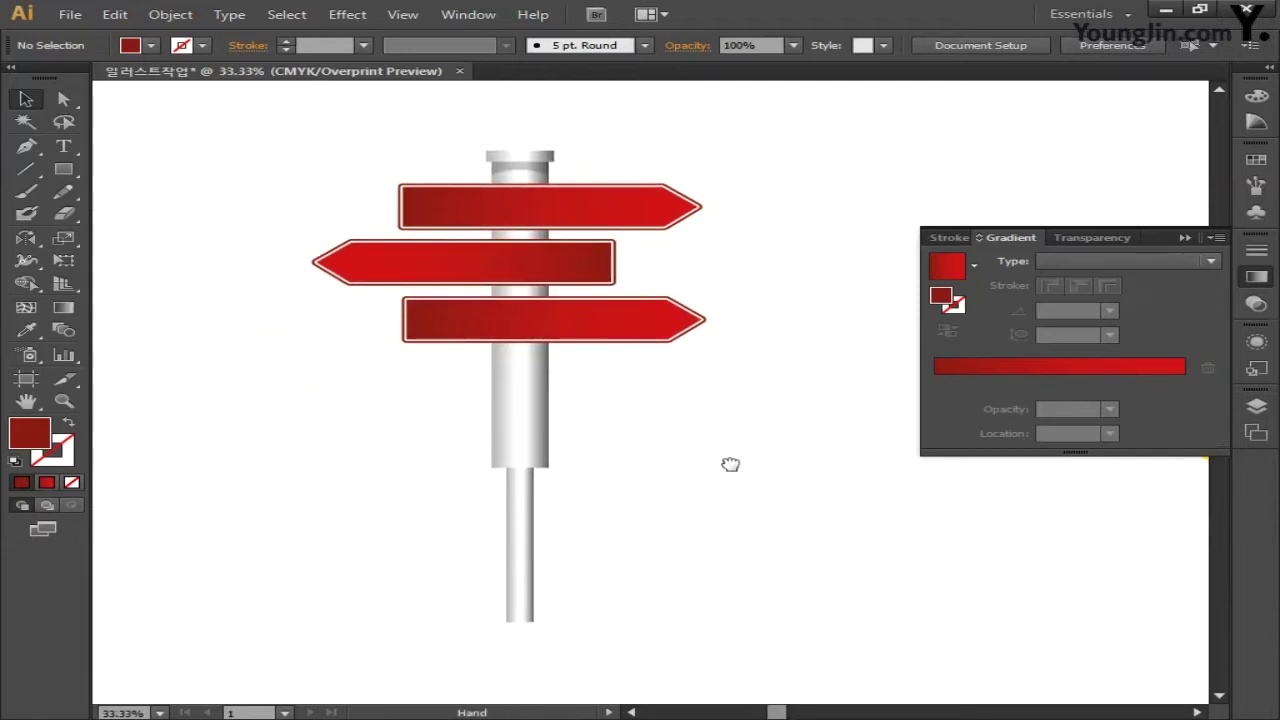